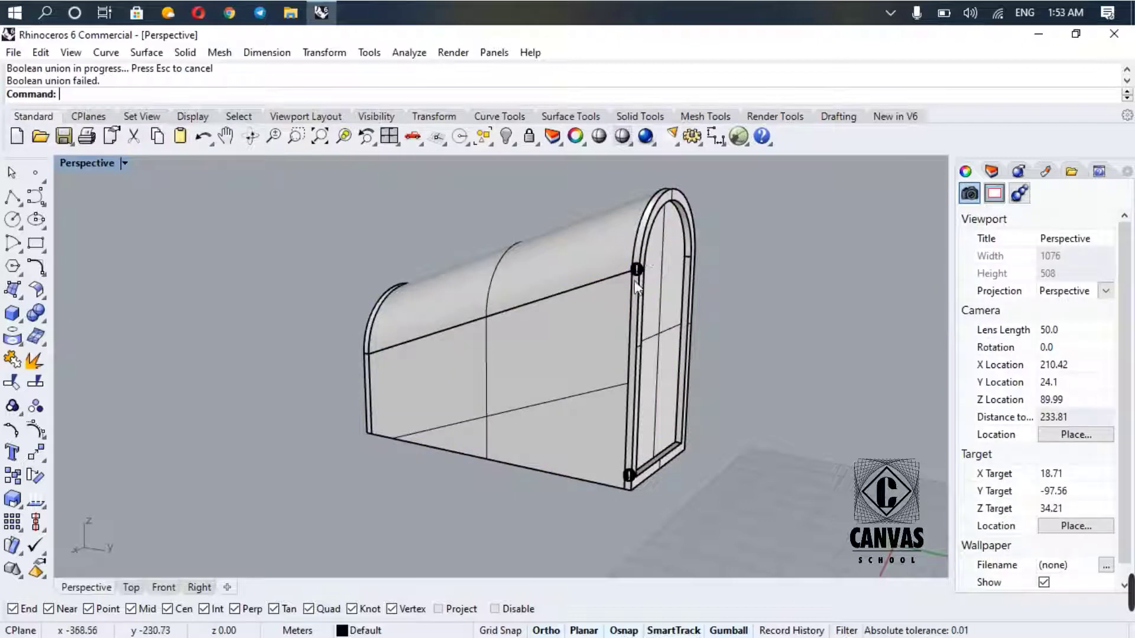
- Undo the last Boolean union on the arched volume
right_click_drag(651, 263, 292, 369)
right_click_drag(412, 381, 547, 336)
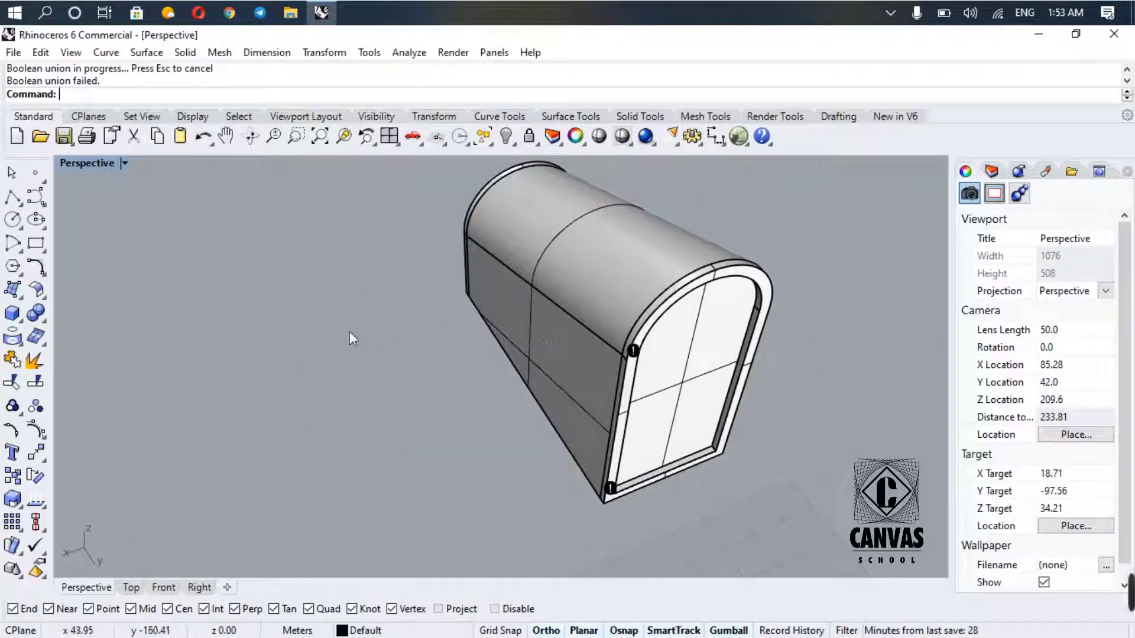
key("ctrl+z")
right_click_drag(443, 314, 638, 276)
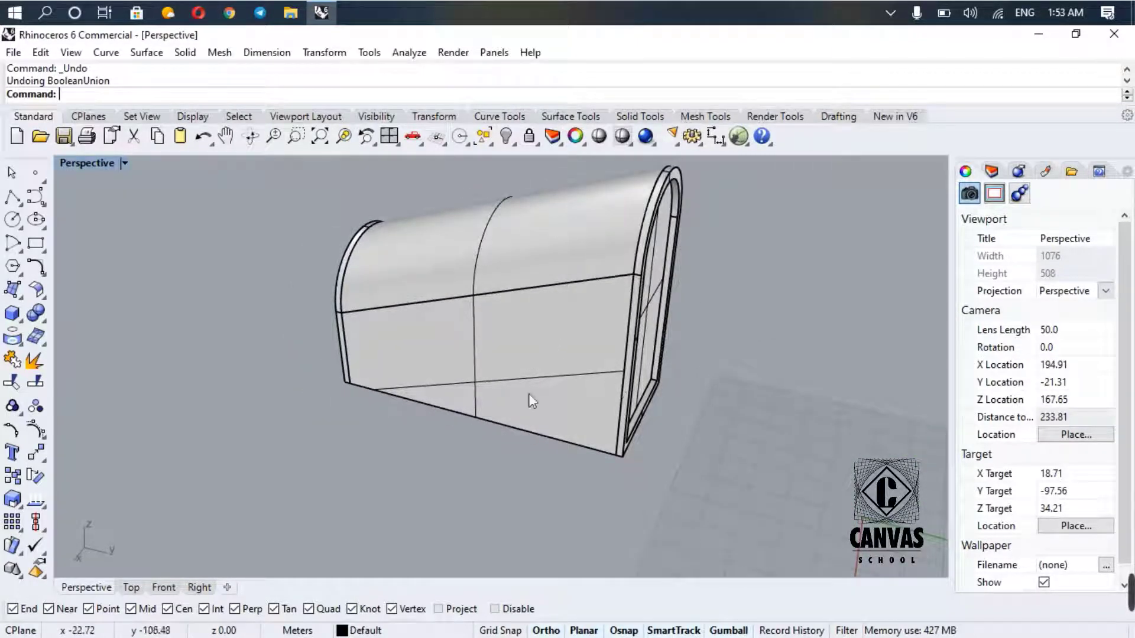
right_click_drag(570, 440, 523, 428)
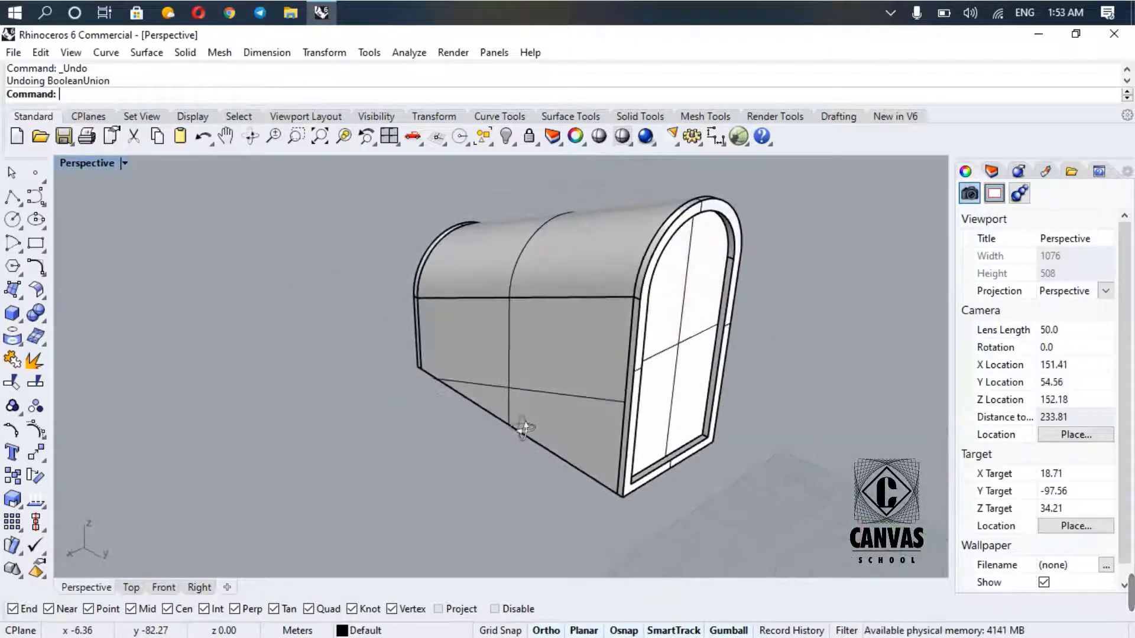
left_click(693, 234)
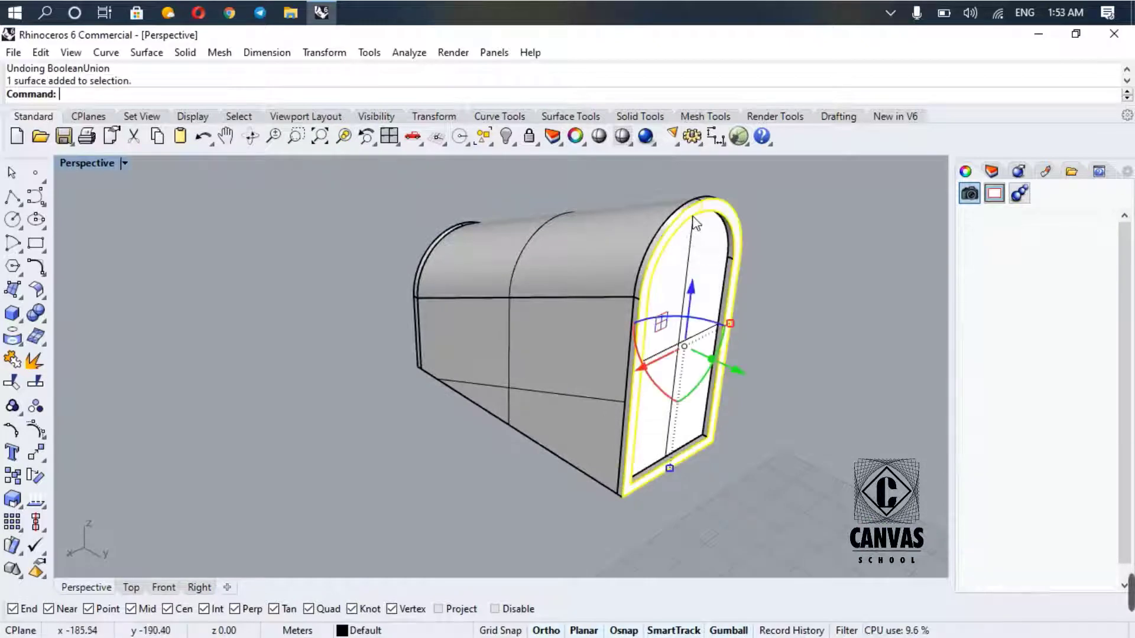
scroll(713, 251, "down", 3)
left_click(759, 294)
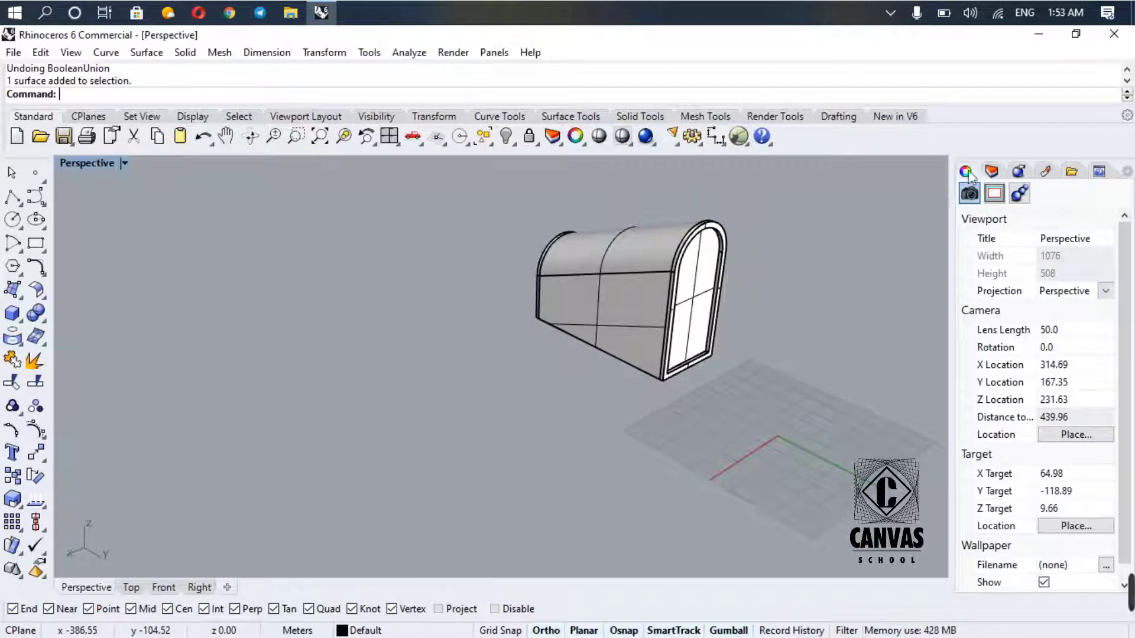
- Move all objects of the arched model to Layer 05
left_click(992, 172)
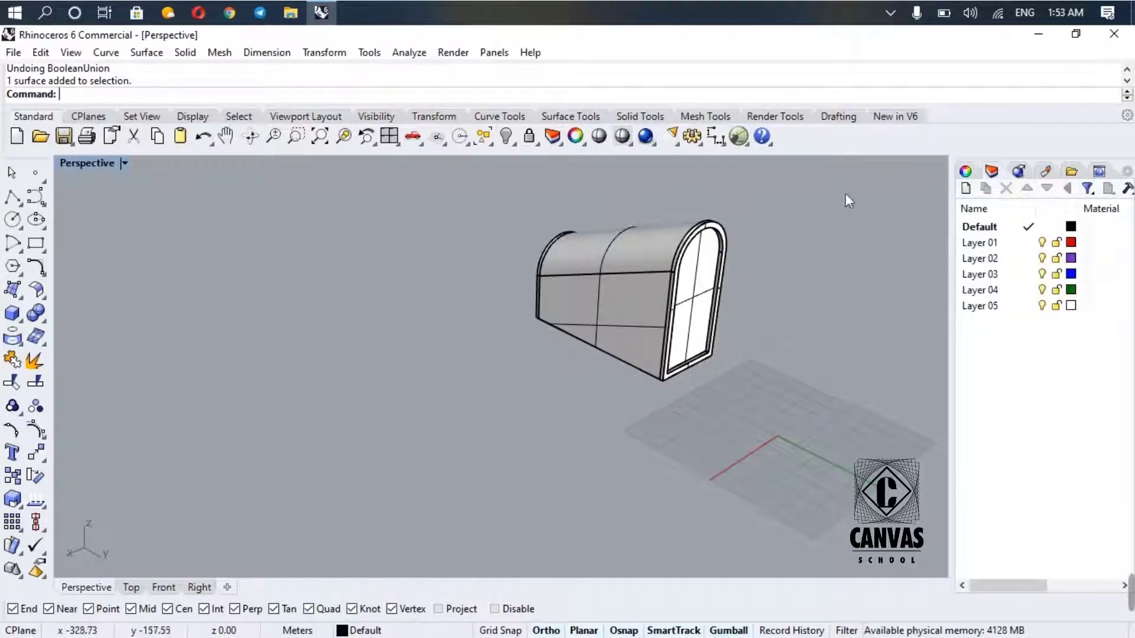
left_click_drag(836, 177, 476, 434)
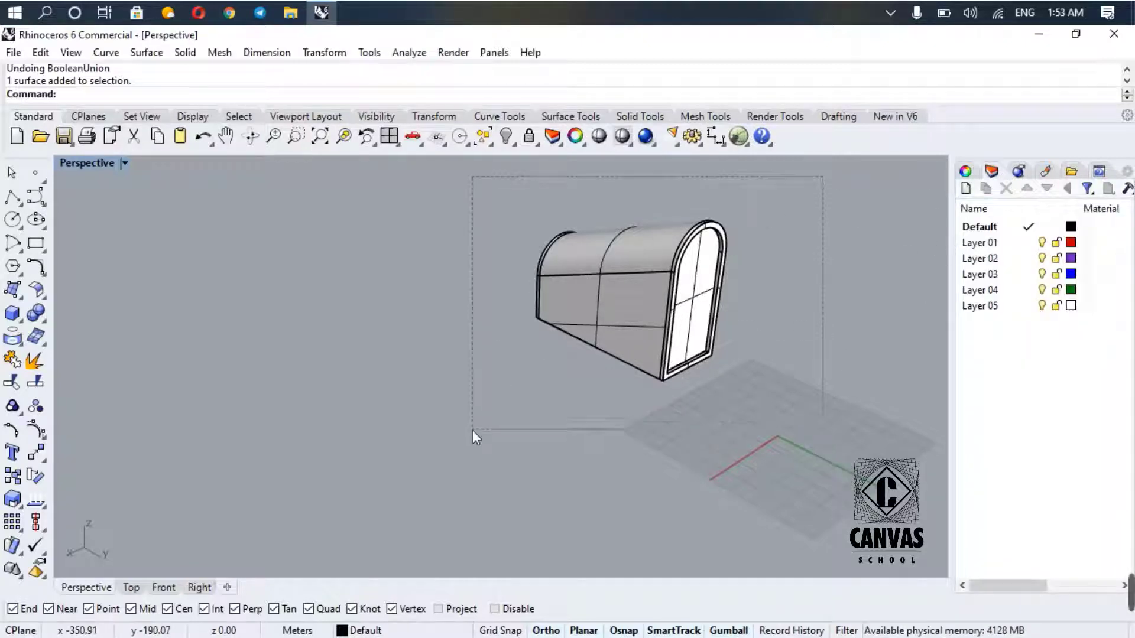
left_click(998, 306)
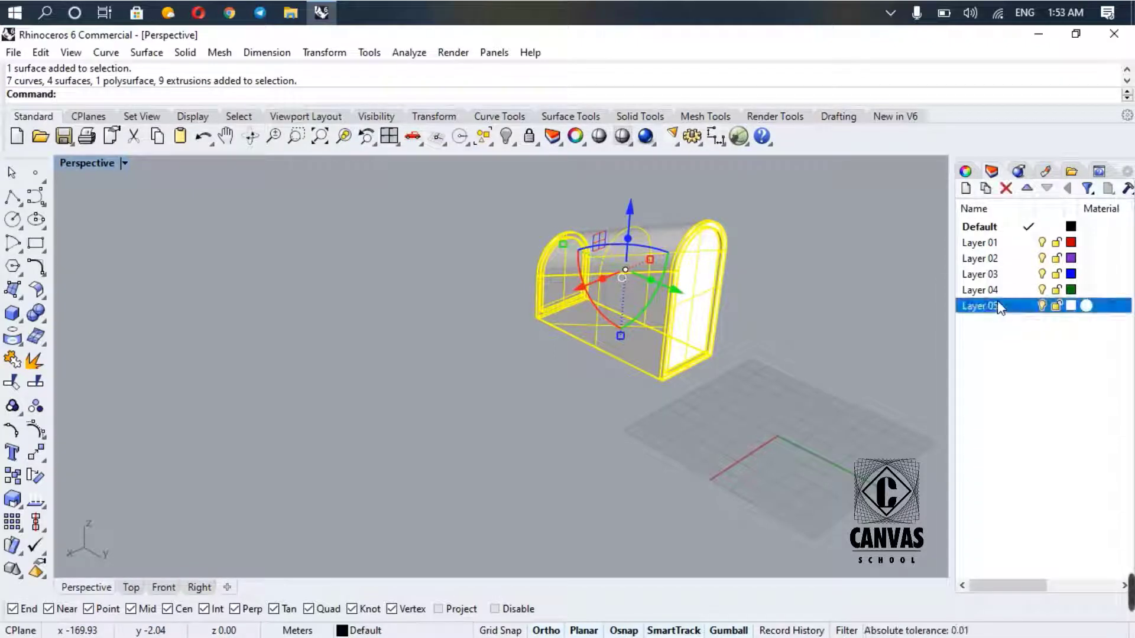
right_click(998, 307)
left_click(1028, 562)
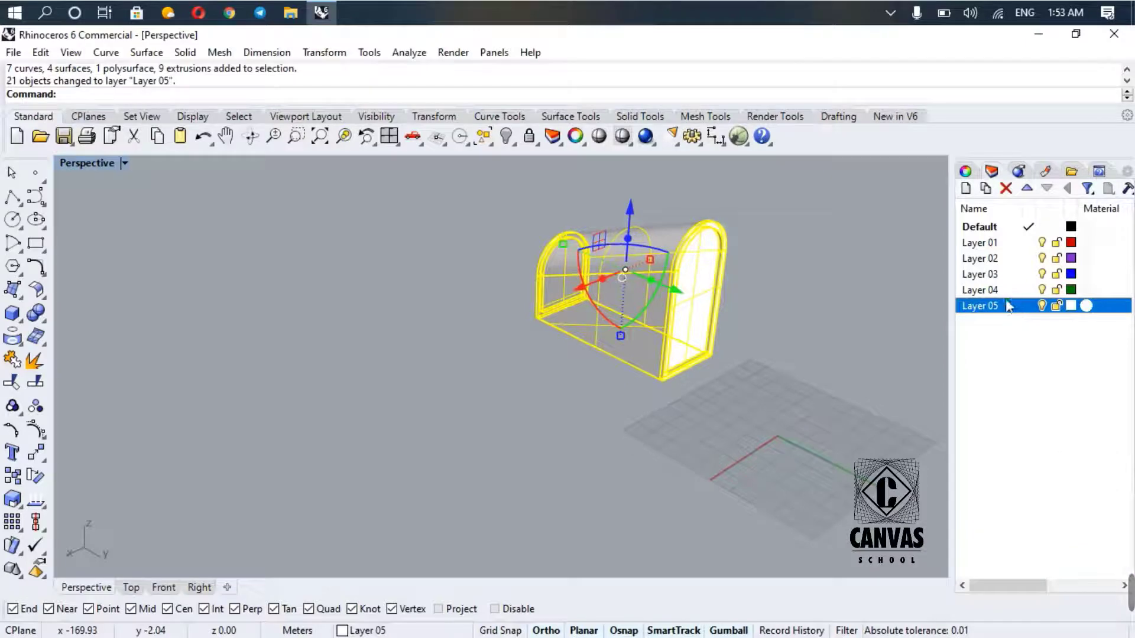
- Reorder the layers so that Layer 05 sits directly below Default
left_click(1022, 189)
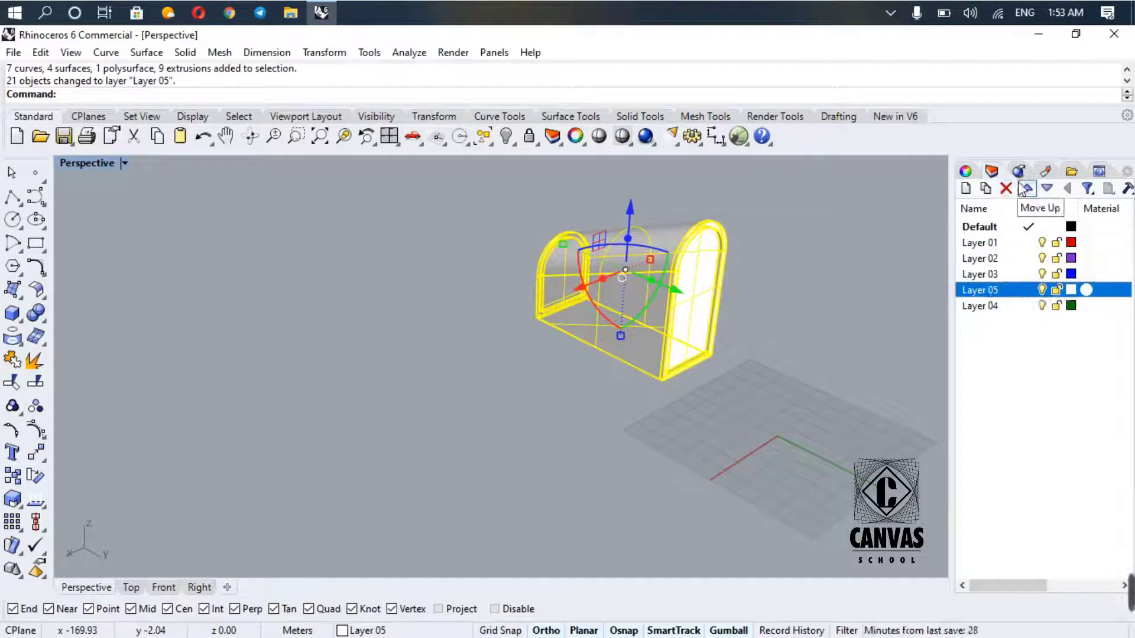
left_click(1022, 190)
left_click(1022, 189)
left_click(1022, 189)
- Set the colour of Layer 05 to Dark Gray and deselect the model
left_click(1070, 242)
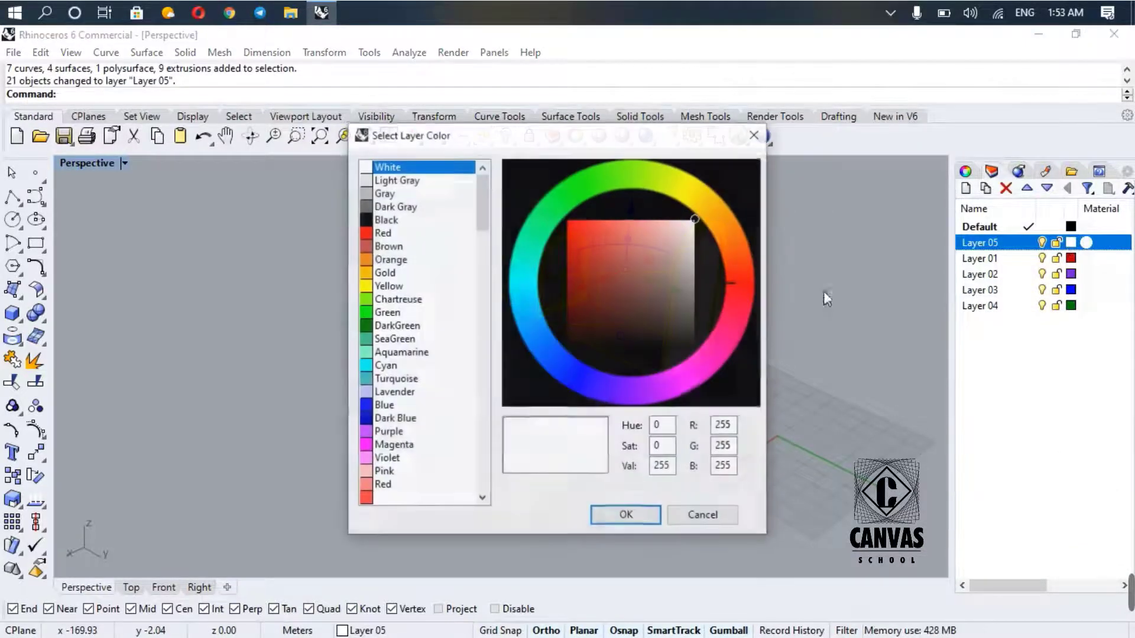
left_click(388, 207)
left_click(605, 523)
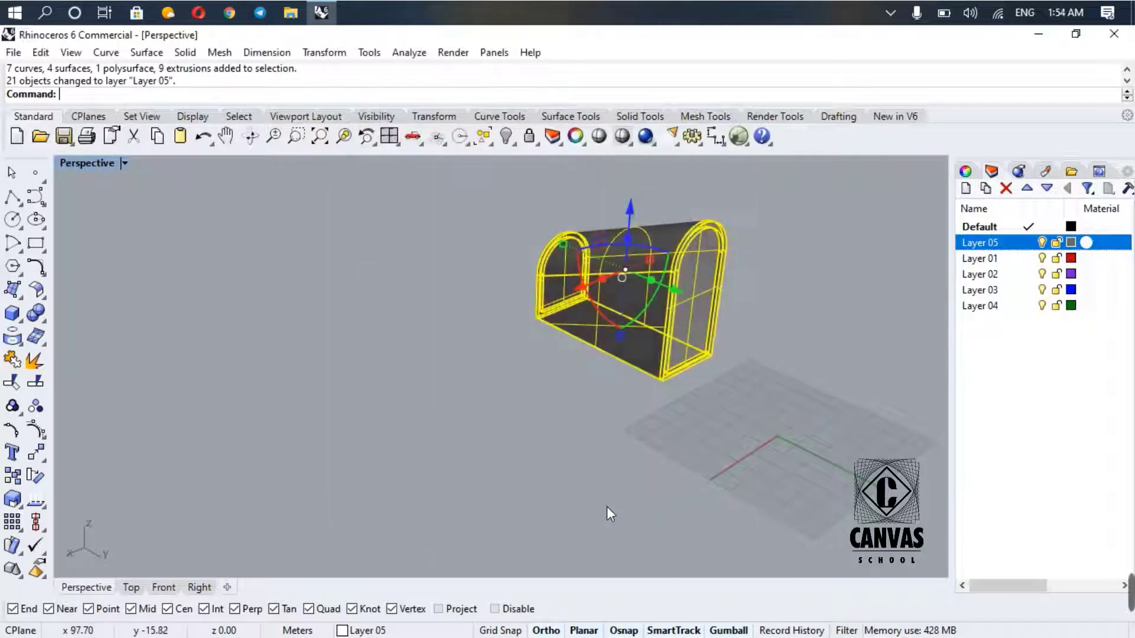
key("Escape")
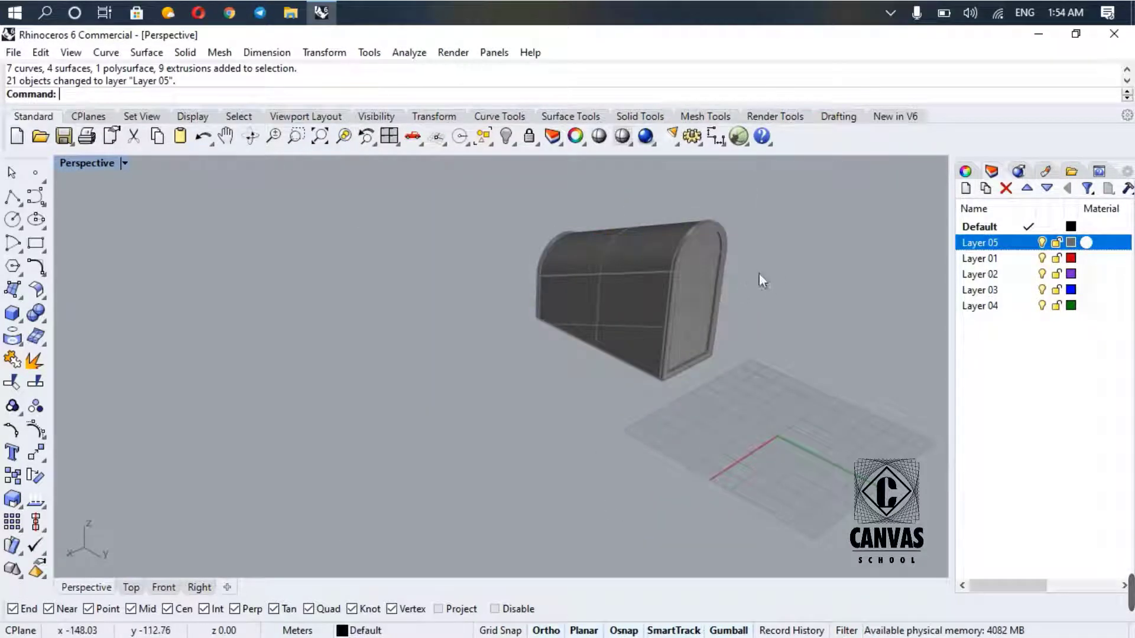
- Change the colour of Layer 05 to Gray
right_click_drag(759, 273, 843, 291)
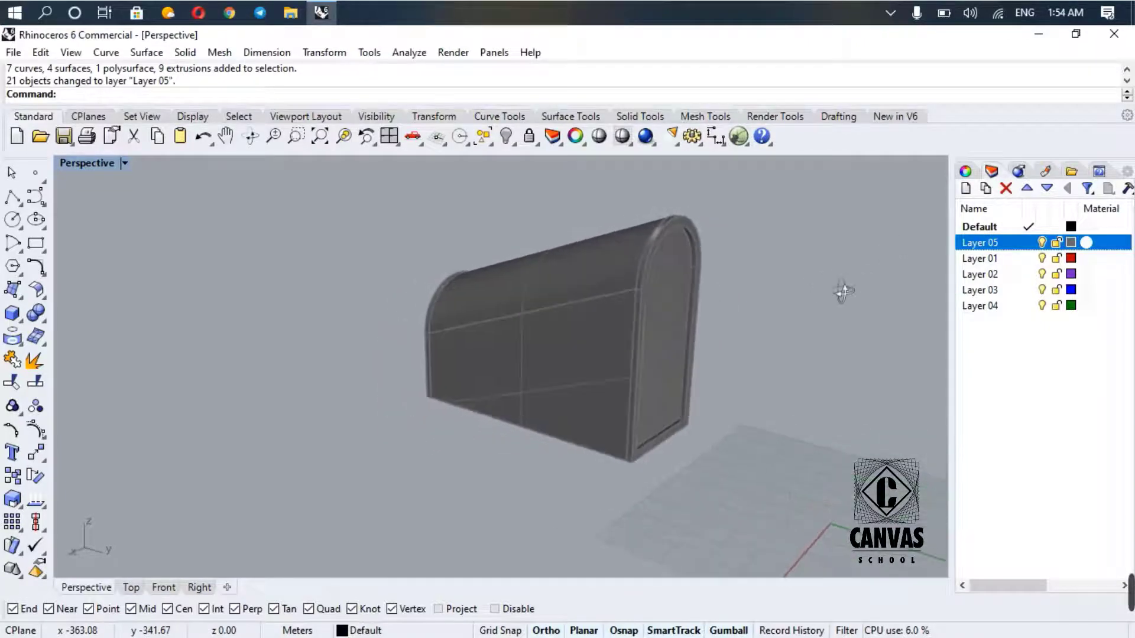
left_click(1070, 243)
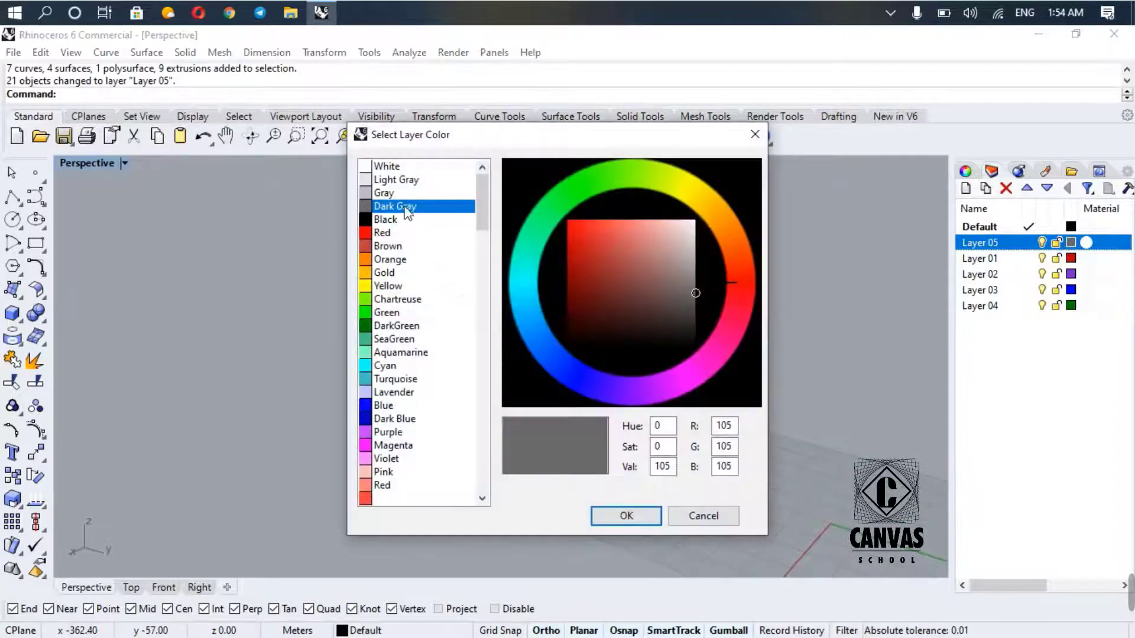
left_click(400, 195)
left_click(626, 515)
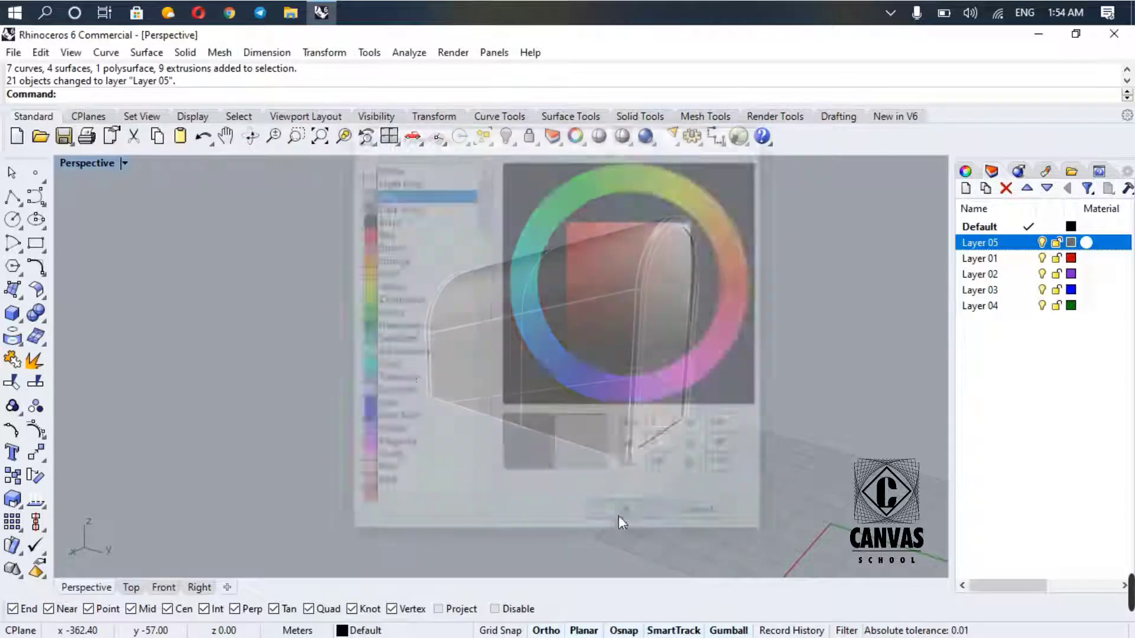
right_click_drag(709, 304, 689, 253)
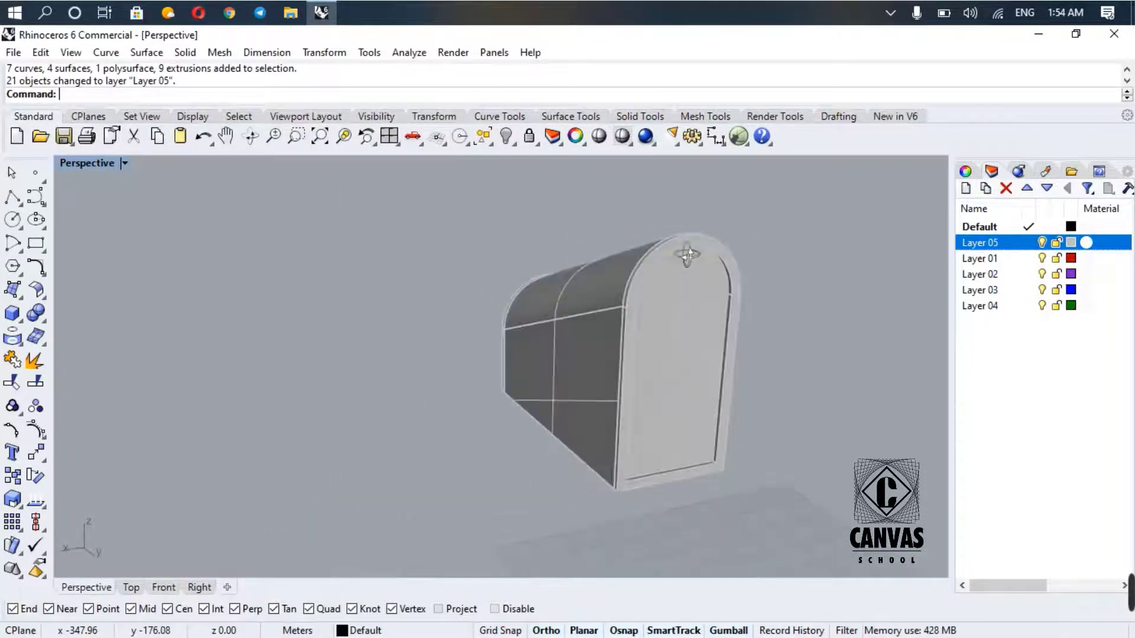
- Orient the construction plane to the recessed panel inside the taller arched end
left_click(98, 118)
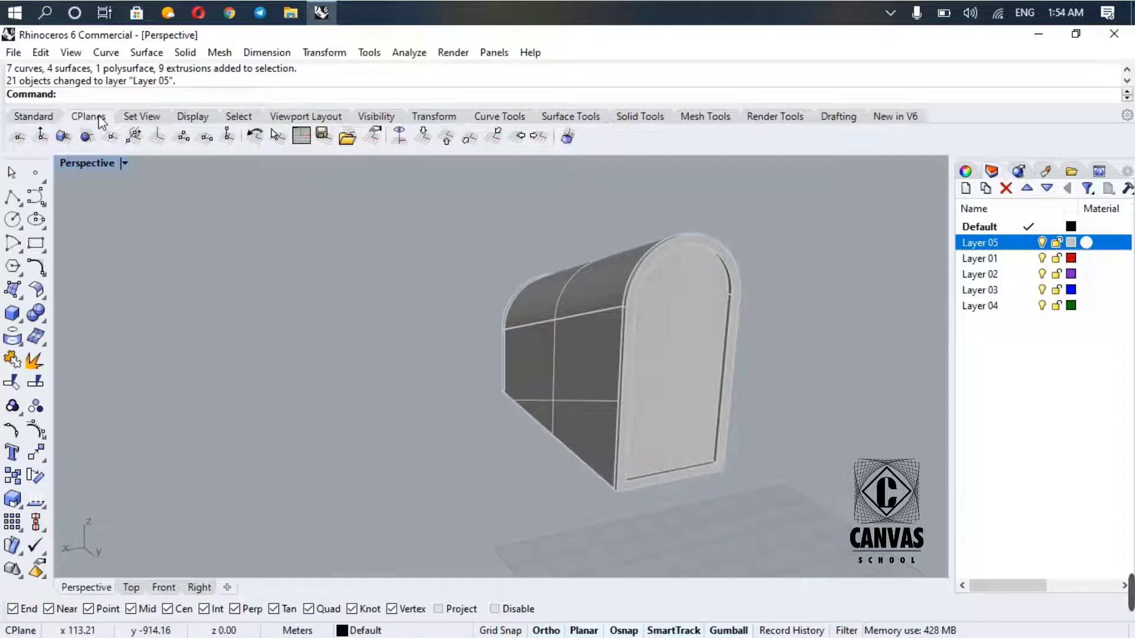
left_click(65, 137)
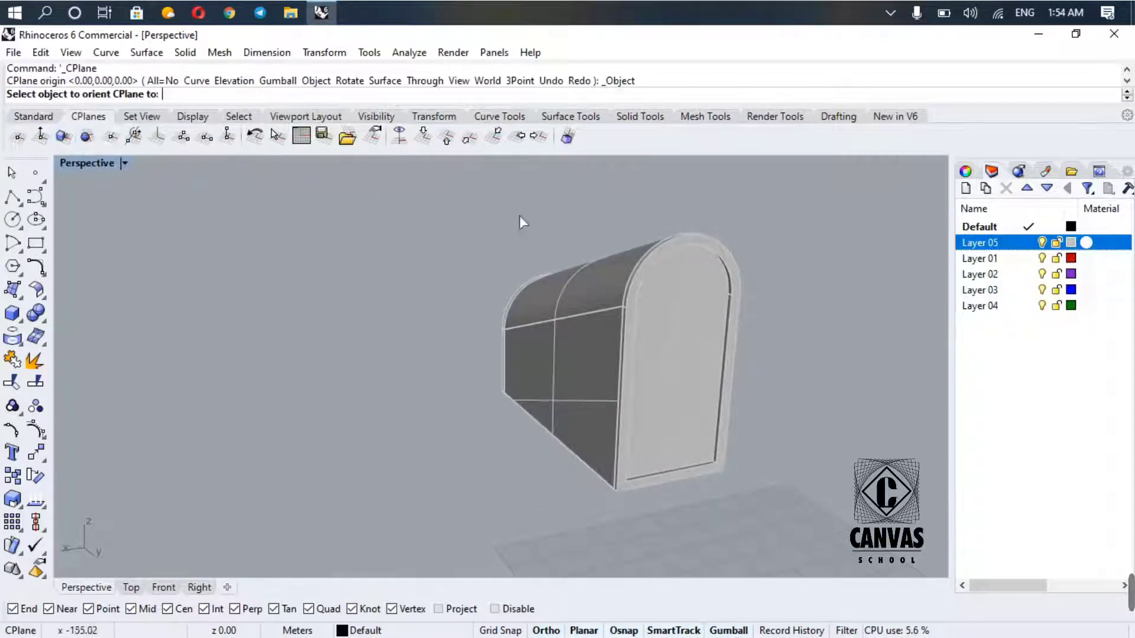
left_click(690, 321)
right_click_drag(689, 369, 895, 375)
scroll(679, 195, "up", 5)
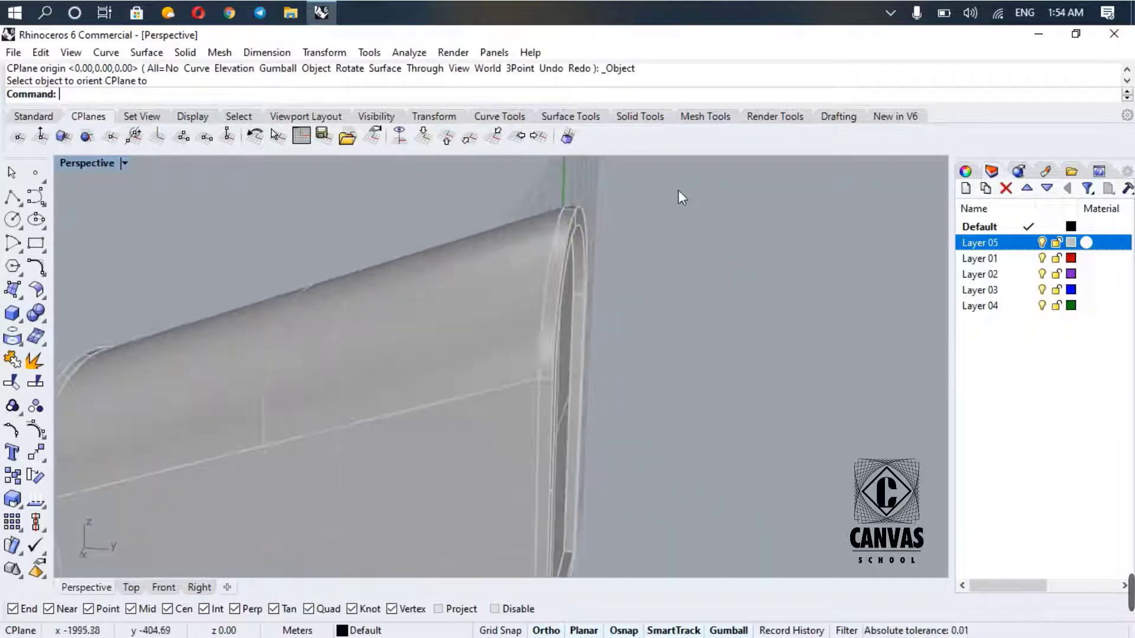
- Make Layer 03 the current layer
right_click_drag(604, 208, 637, 219)
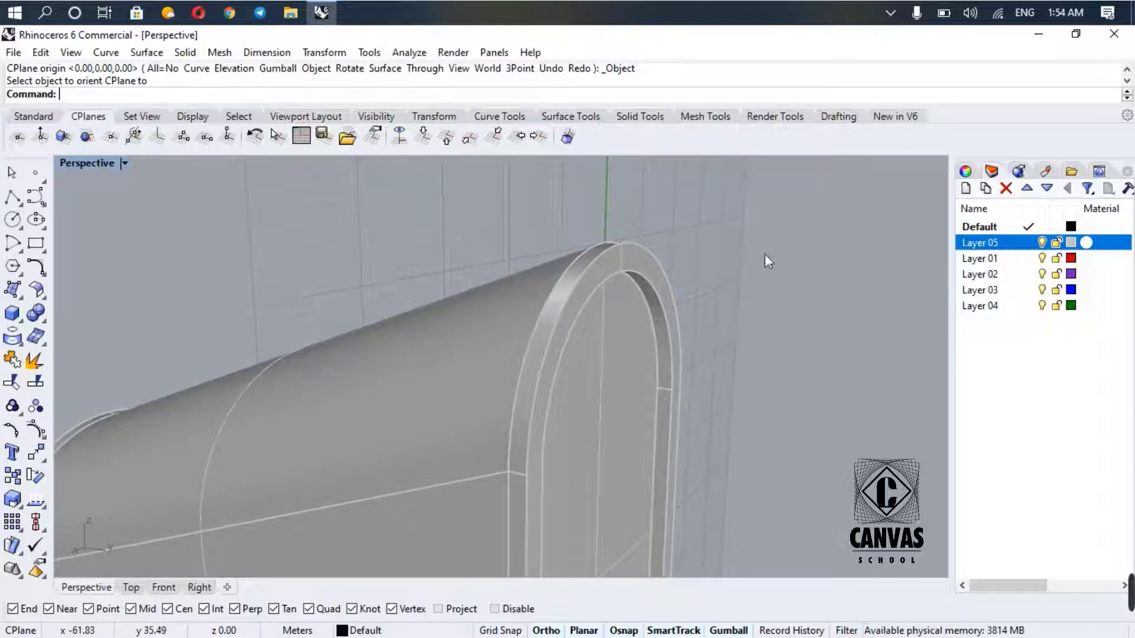
right_click_drag(765, 254, 630, 258)
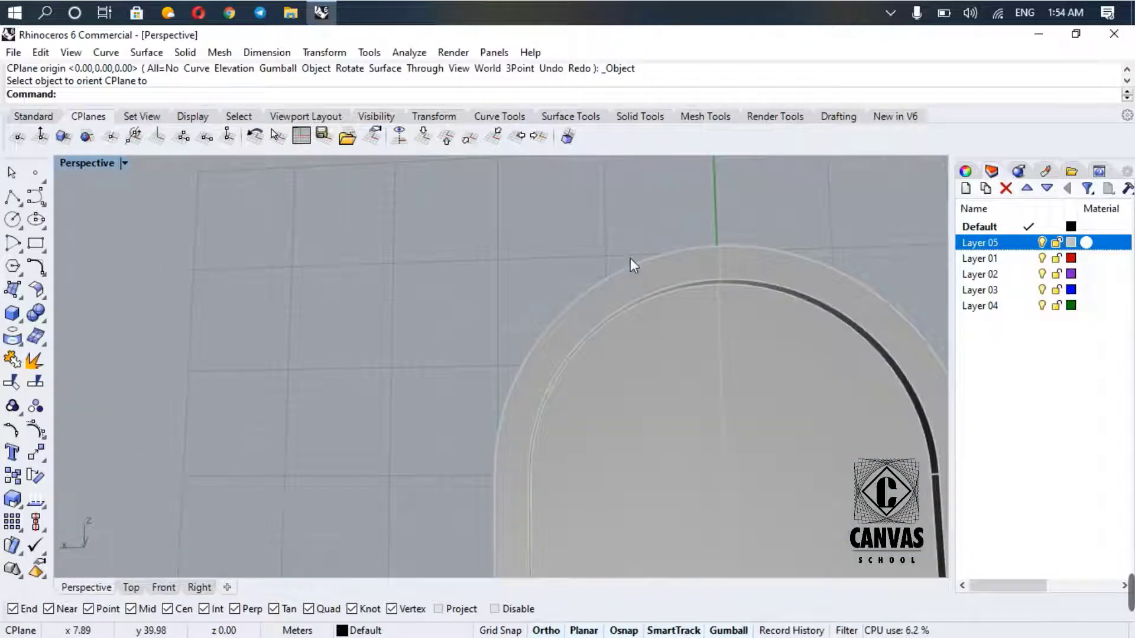
left_click(1025, 290)
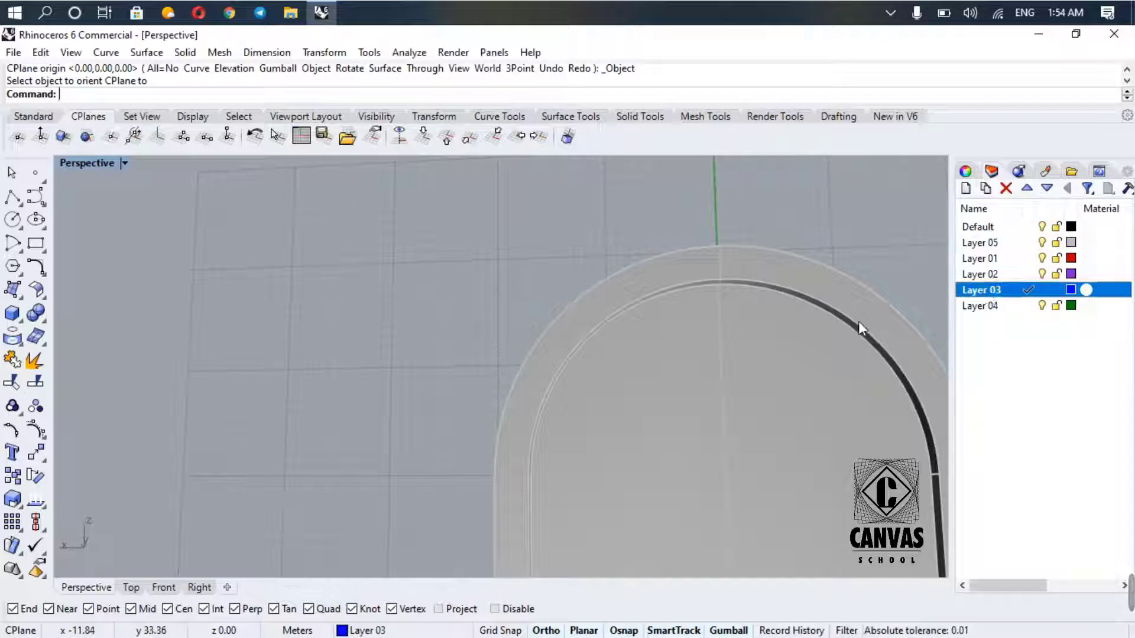
- Try a short vertical line down from the apex of the inner arch and undo it
type("line")
key("Return")
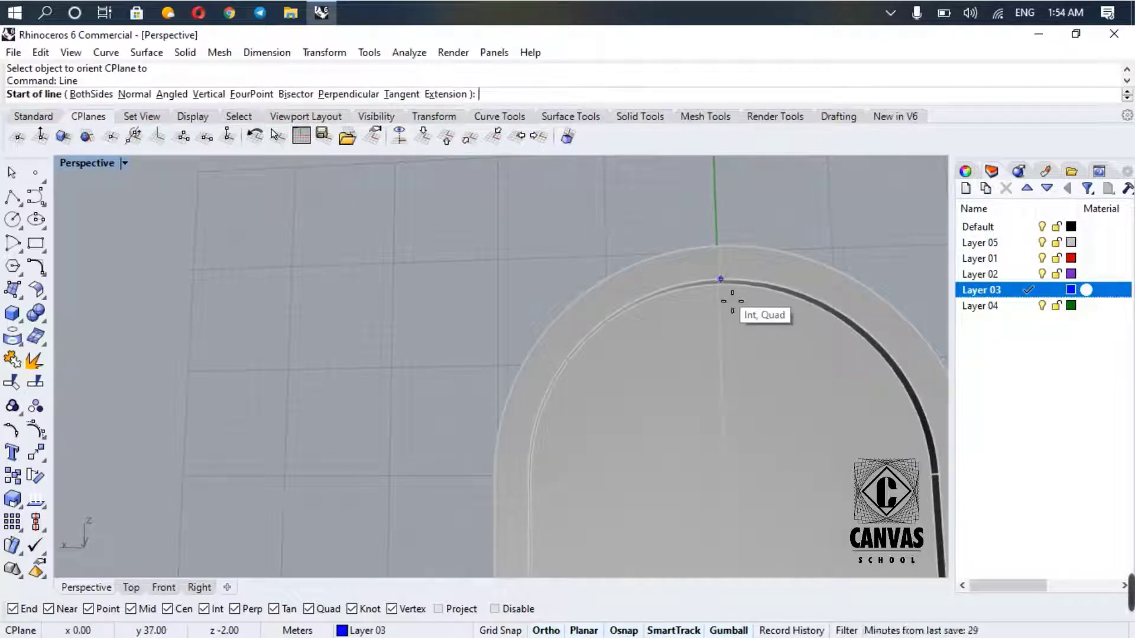
scroll(722, 296, "up", 4)
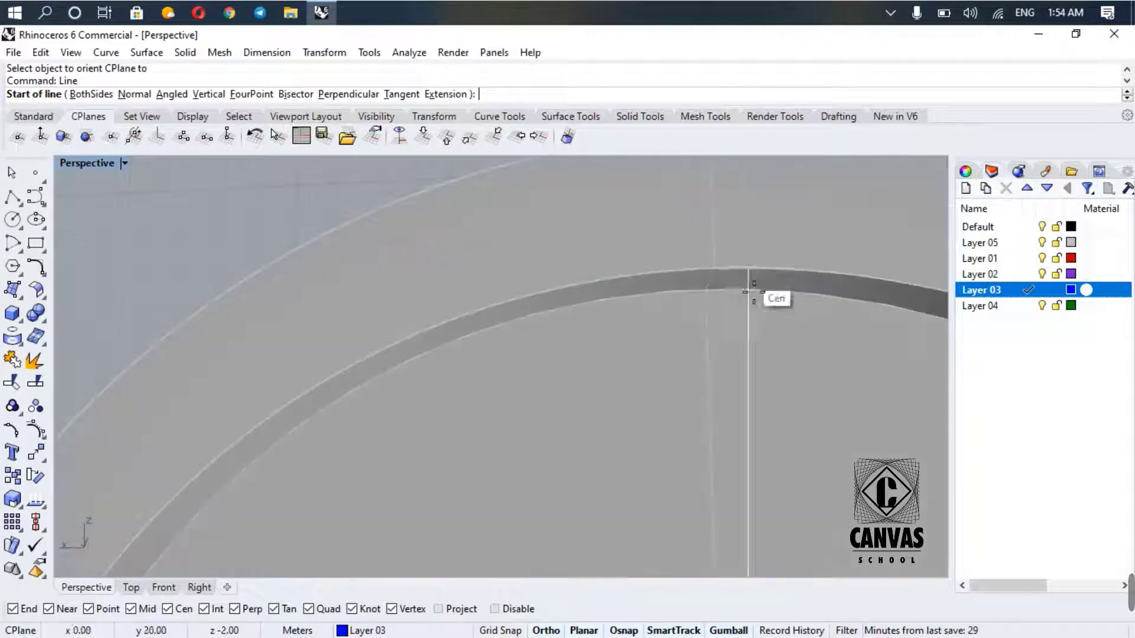
left_click(716, 269)
scroll(721, 293, "down", 2)
left_click(765, 445)
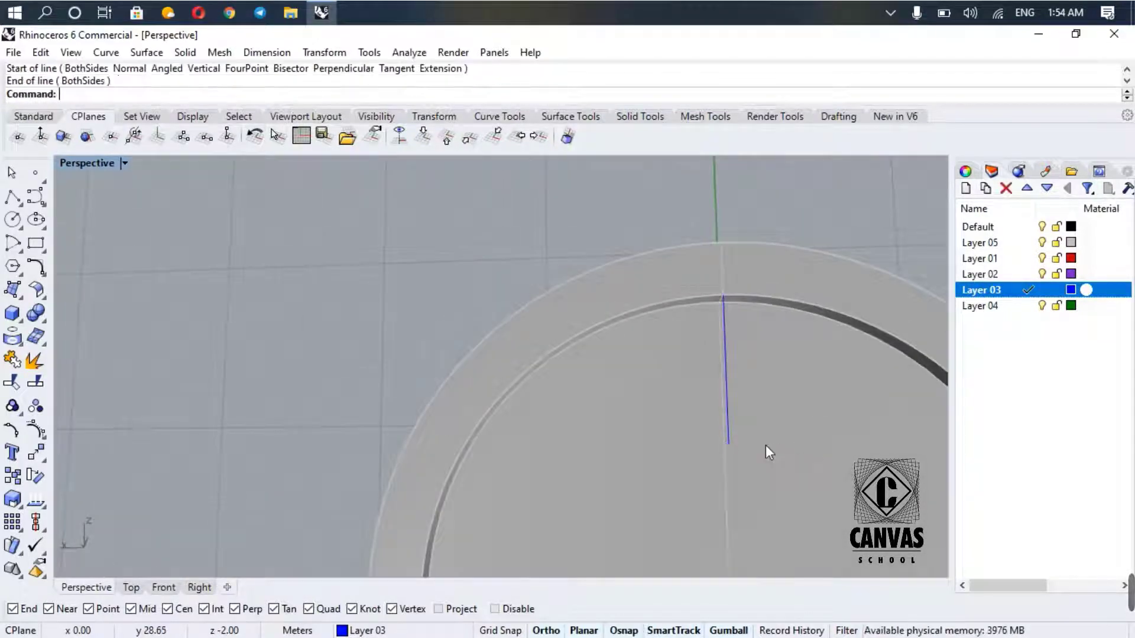
right_click_drag(765, 445, 110, 503)
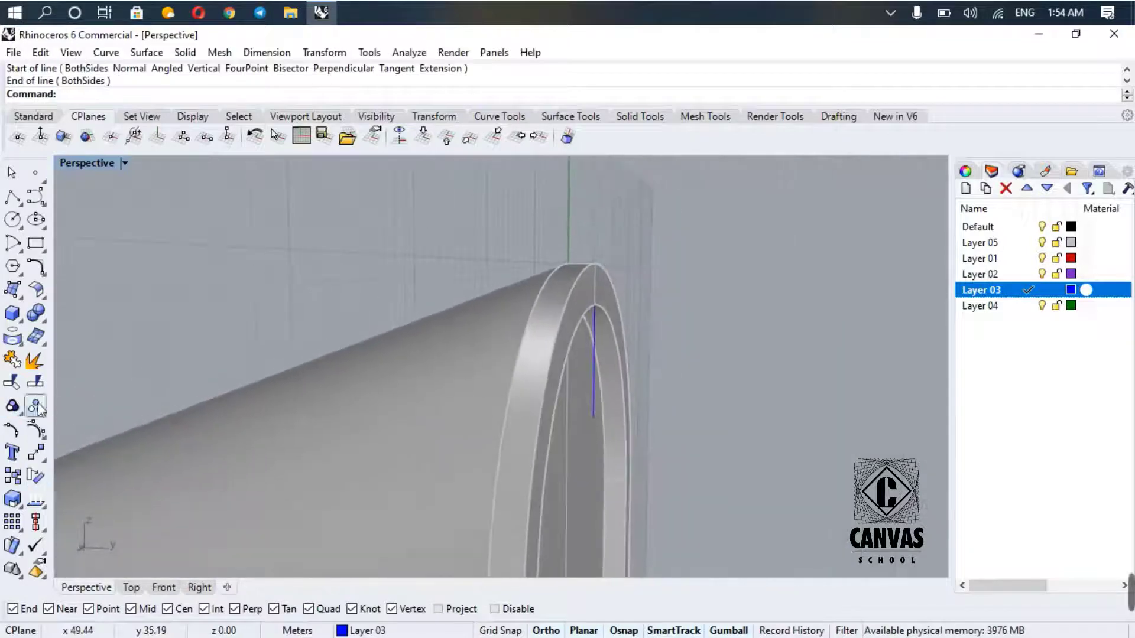
key("ctrl+z")
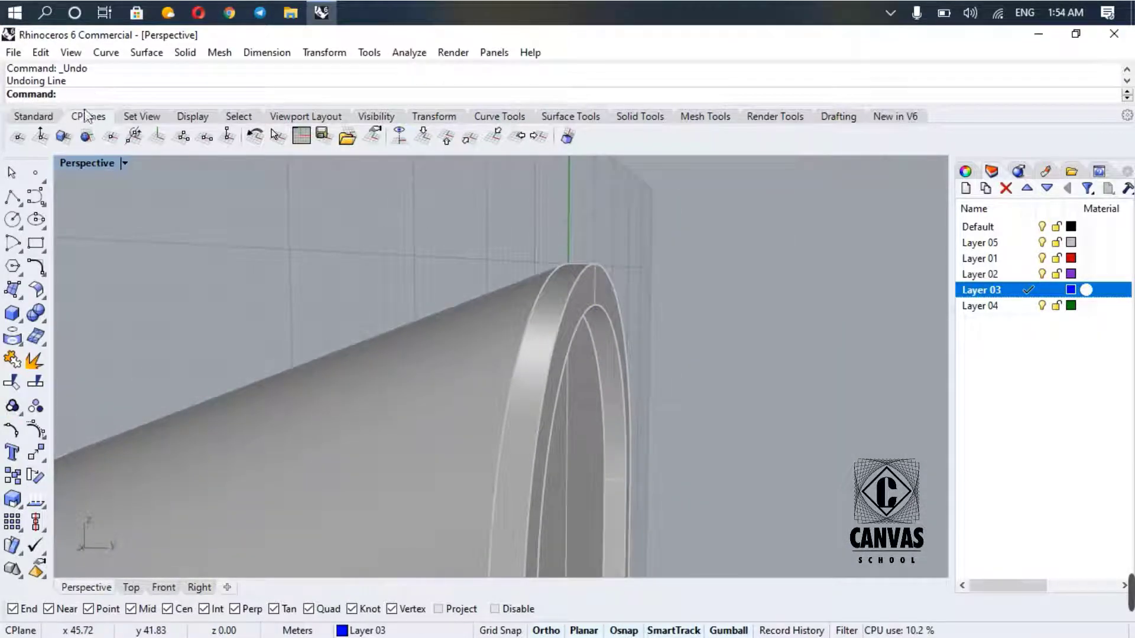
- Orient the construction plane to the front face of the arched frame at the taller end
left_click(63, 136)
left_click(590, 294)
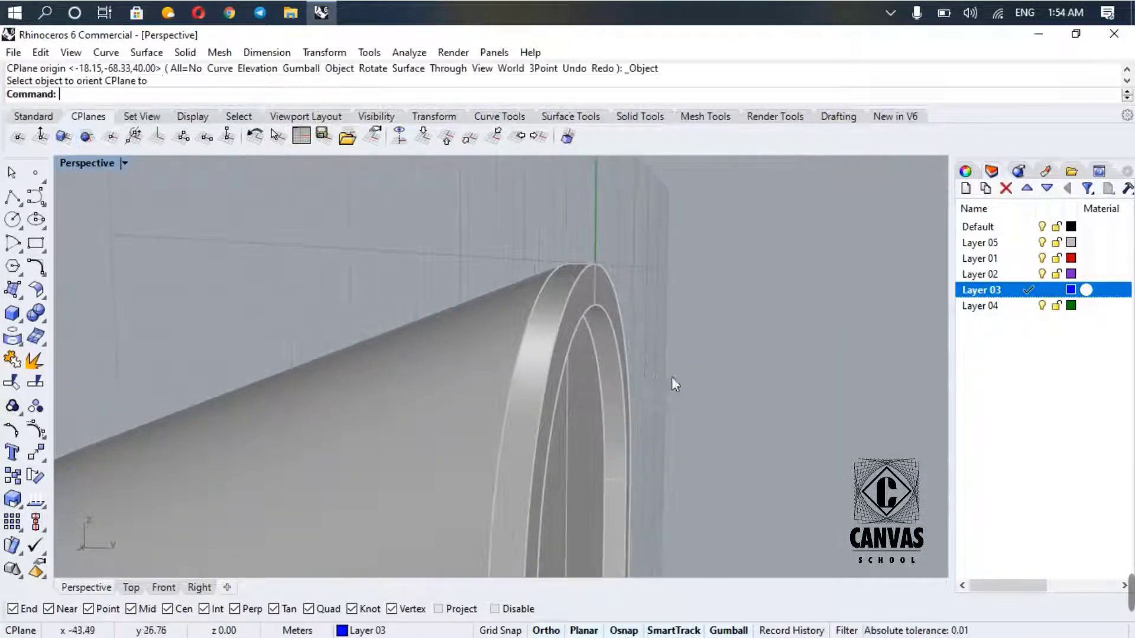
right_click_drag(672, 378, 445, 355)
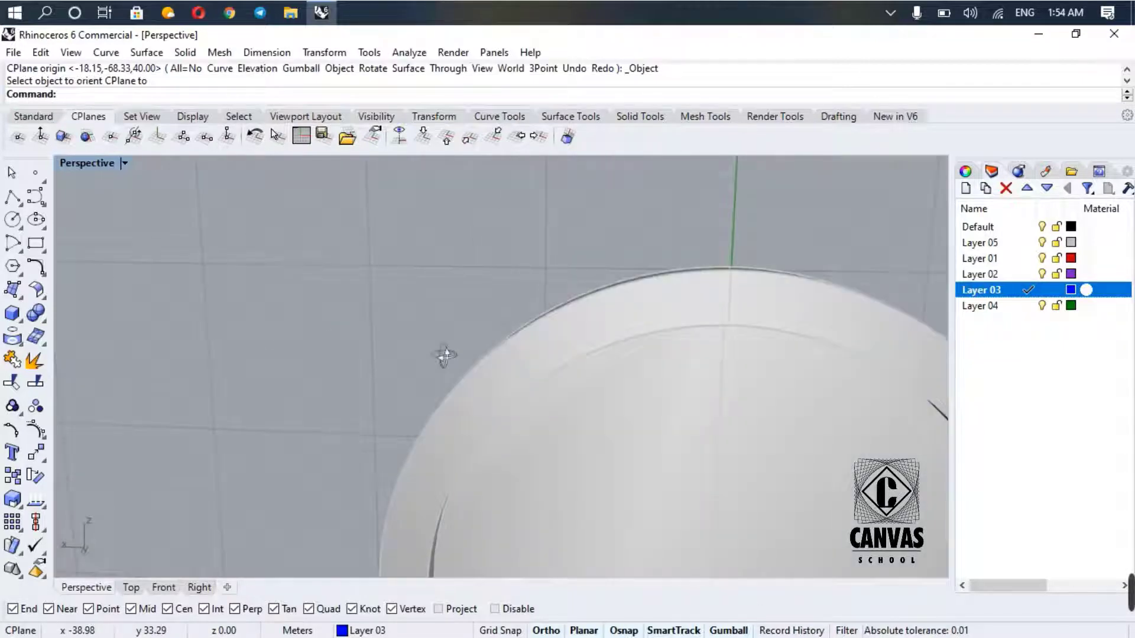
scroll(429, 325, "down", 14)
right_click_drag(584, 423, 594, 407)
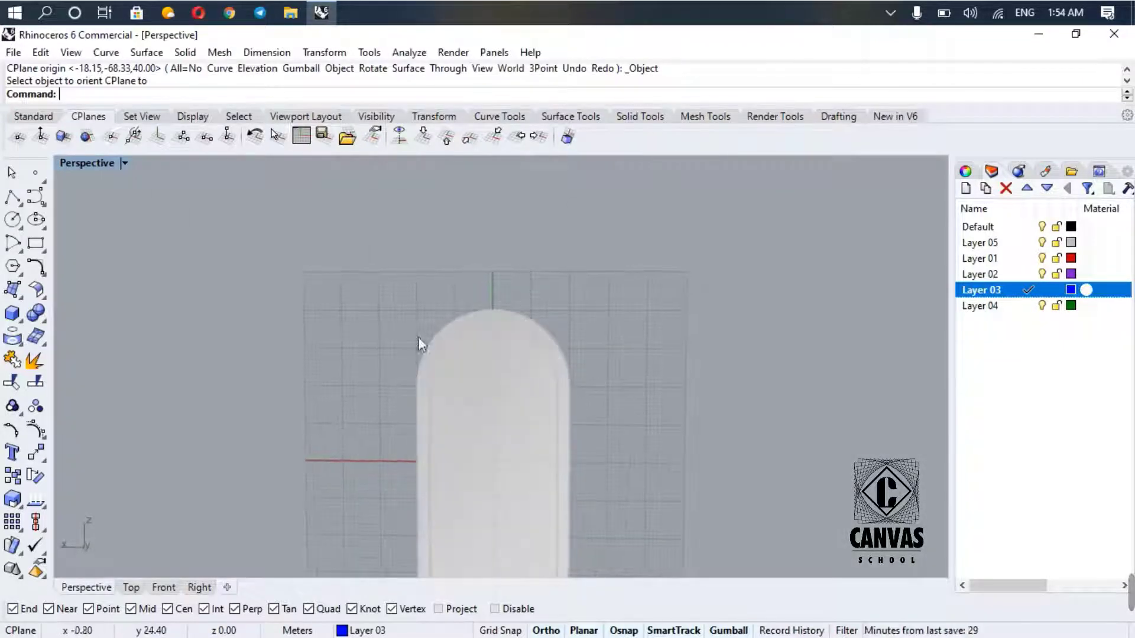
double_click(96, 162)
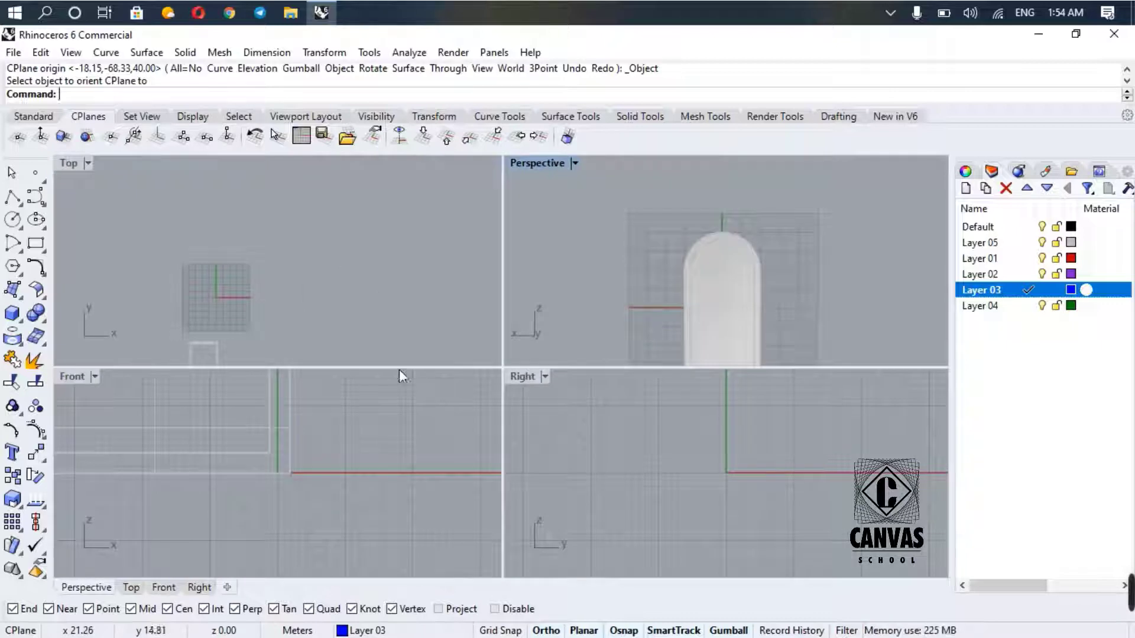
double_click(553, 160)
scroll(512, 356, "up", 3)
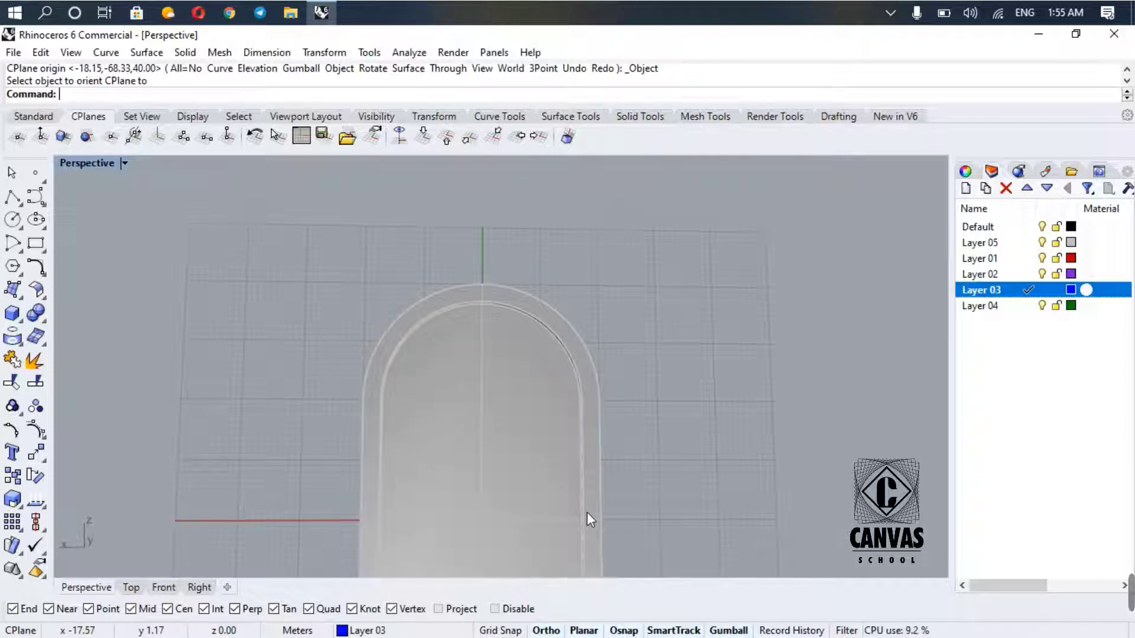
right_click_drag(588, 520, 524, 371, "shift")
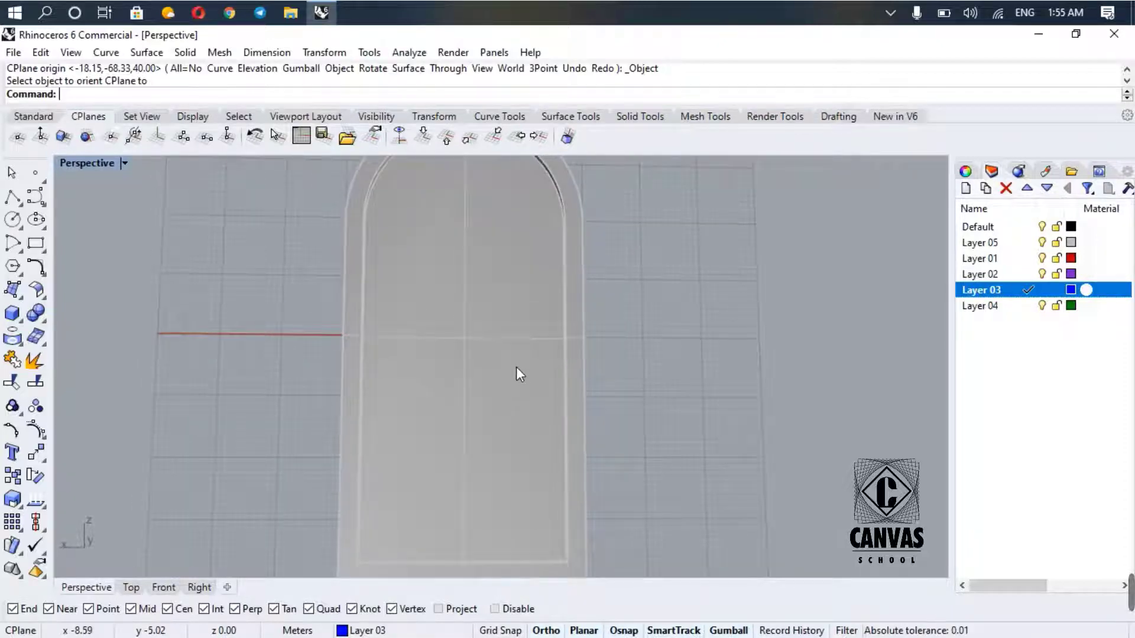
mouse_move(778, 591)
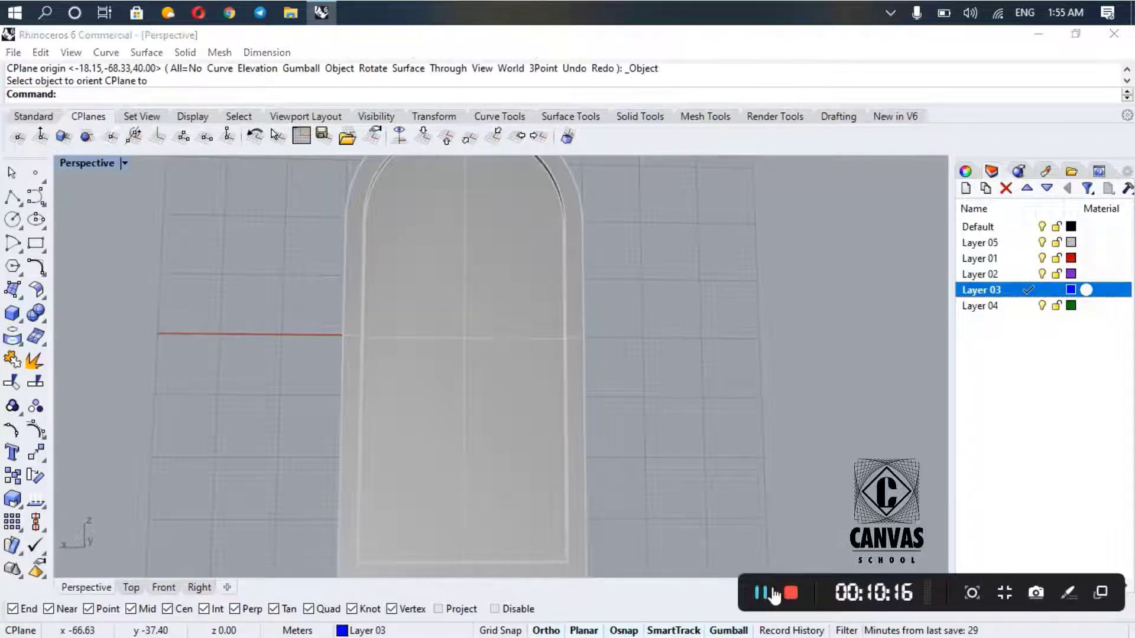
right_click_drag(635, 357, 647, 400)
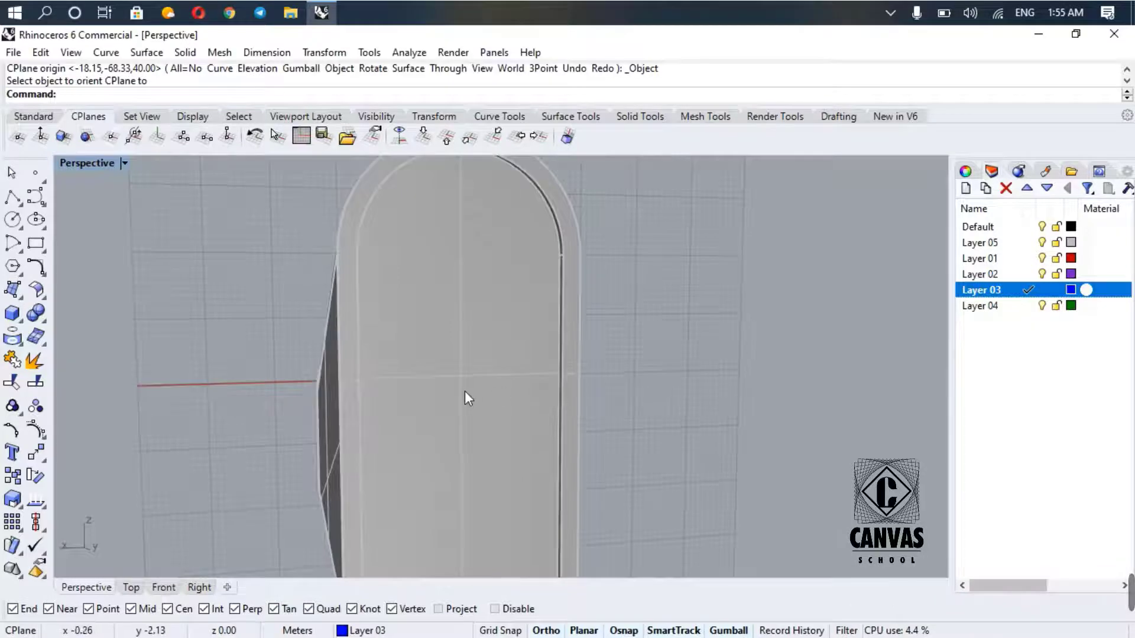
right_click_drag(465, 391, 457, 328, "shift")
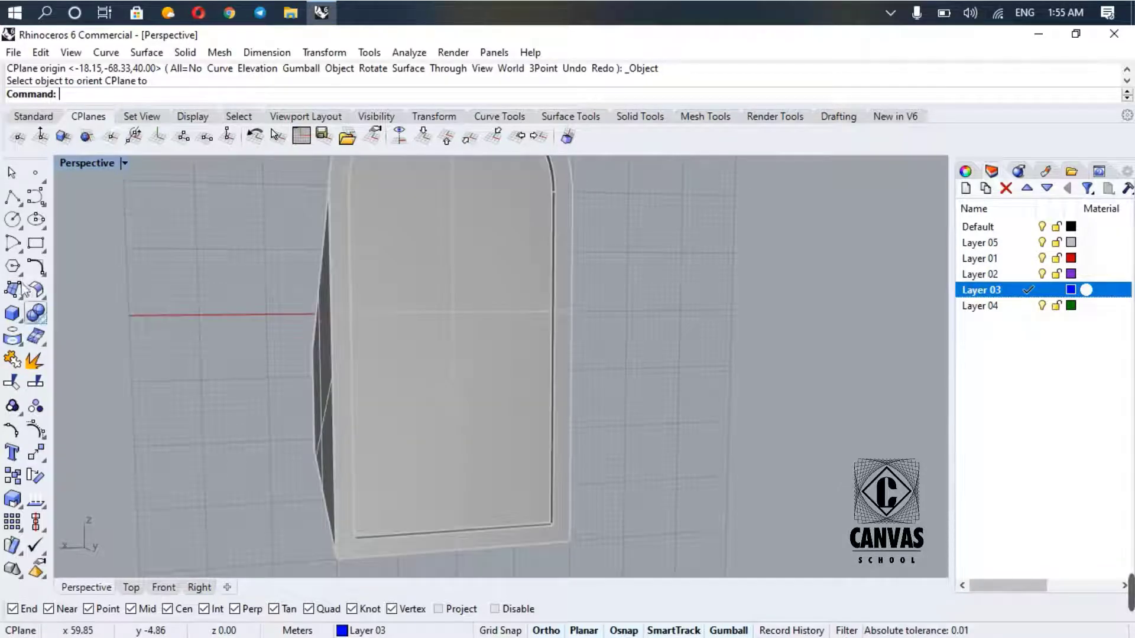
left_click(13, 196)
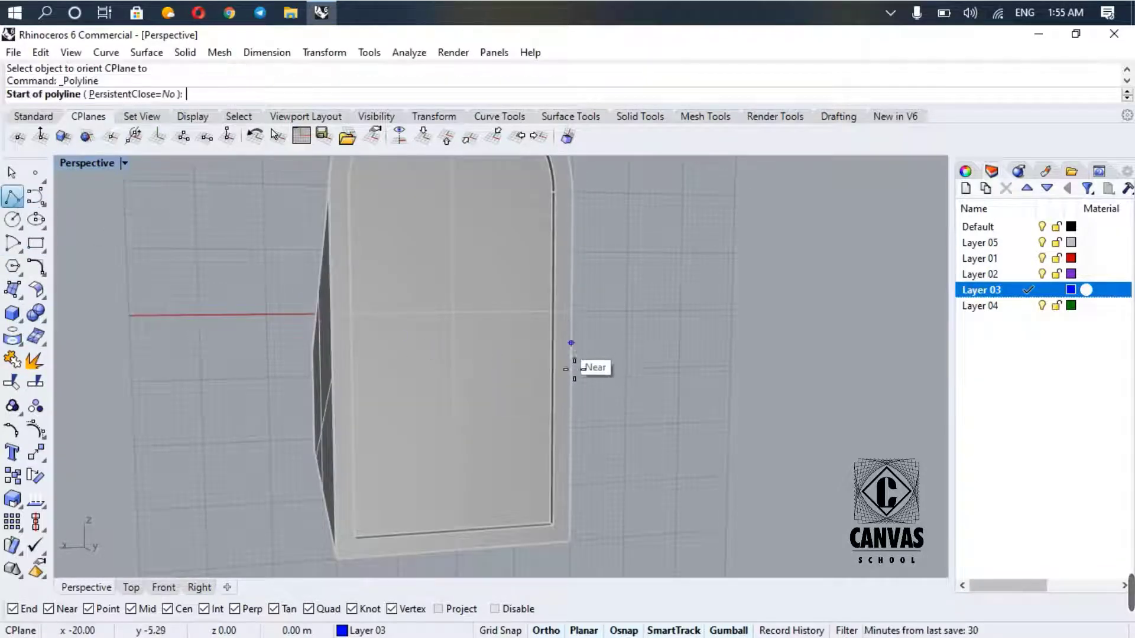
left_click(555, 390)
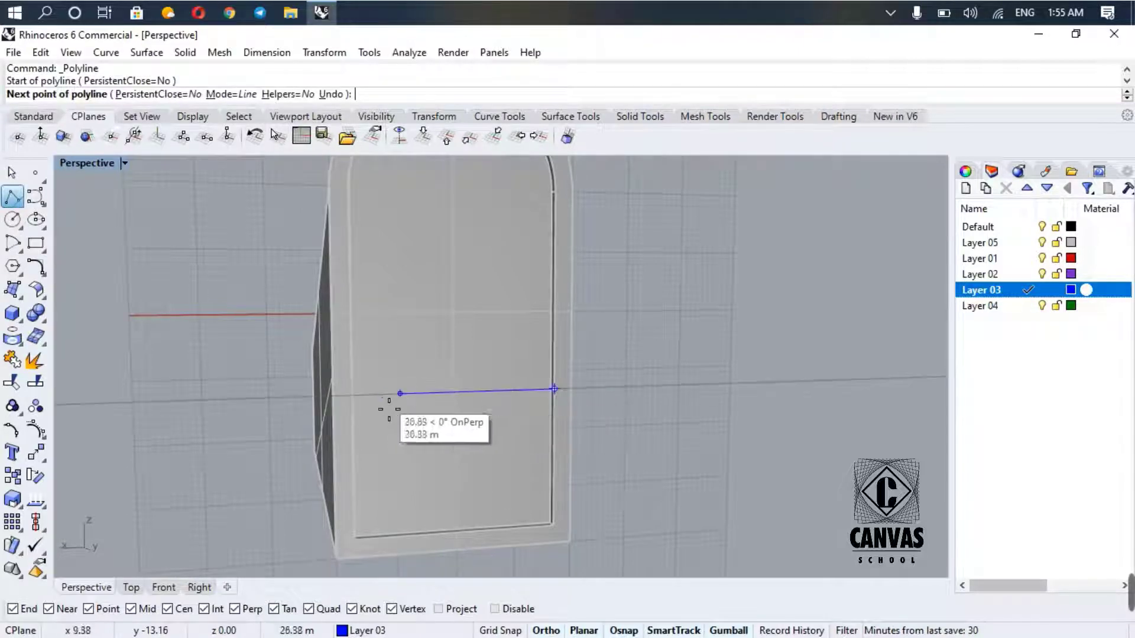
left_click(353, 394)
right_click_drag(588, 449, 667, 449)
key("Escape")
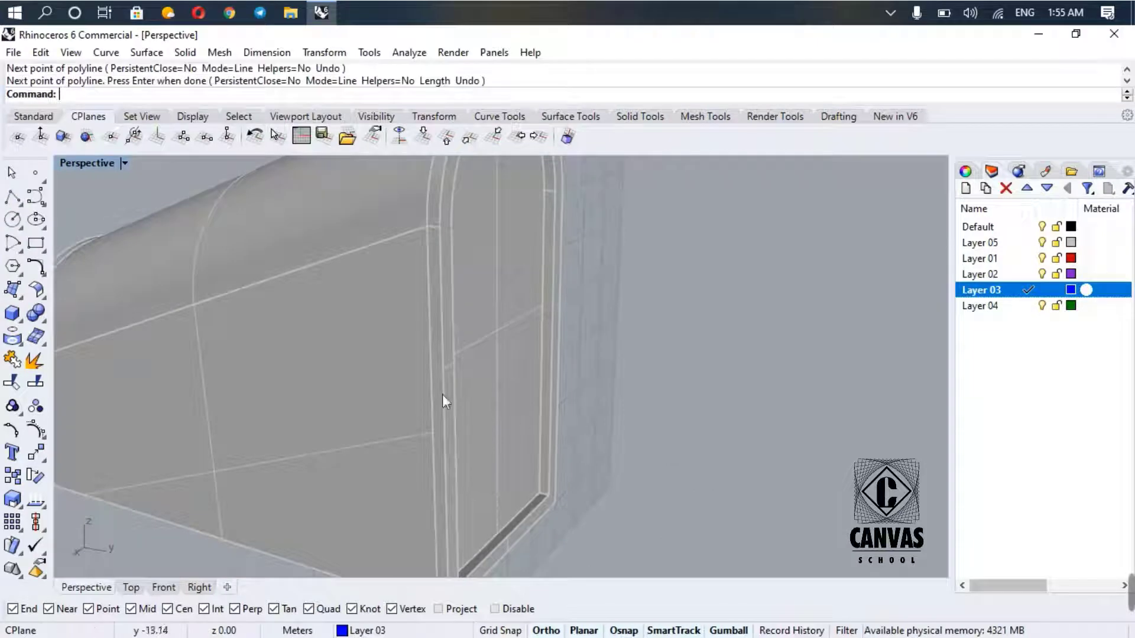
- Draw a horizontal polyline about 34 m long between the inner vertical edges of the arched frame, below its mid-height
left_click(12, 196)
mouse_move(473, 441)
right_mouse_down()
mouse_move(540, 436)
mouse_move(490, 438)
right_mouse_up()
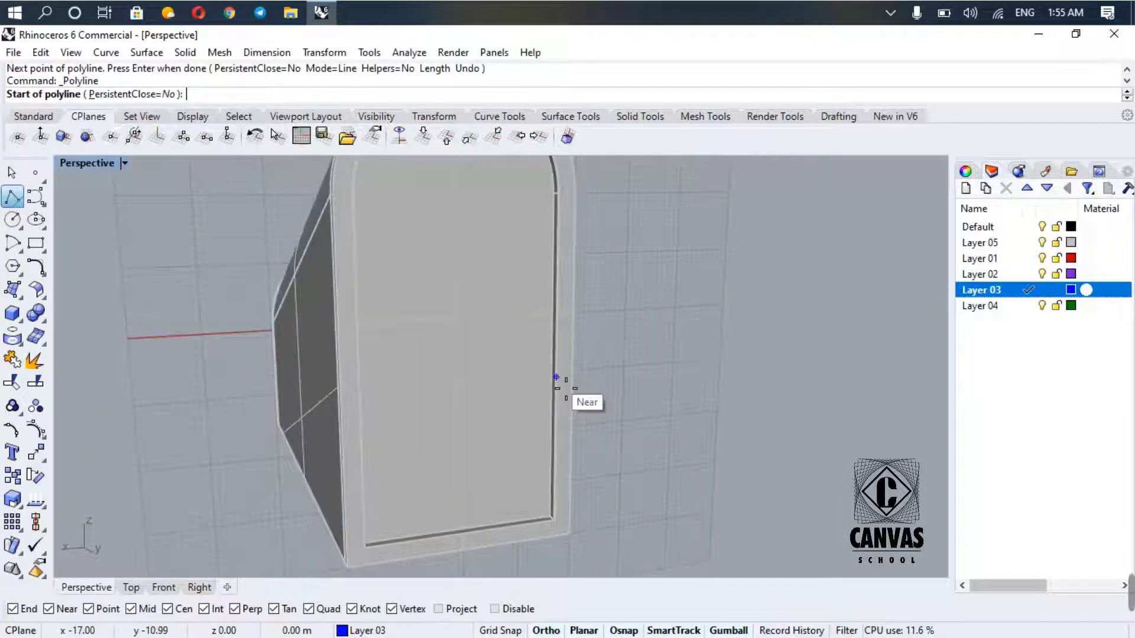
left_click(556, 382)
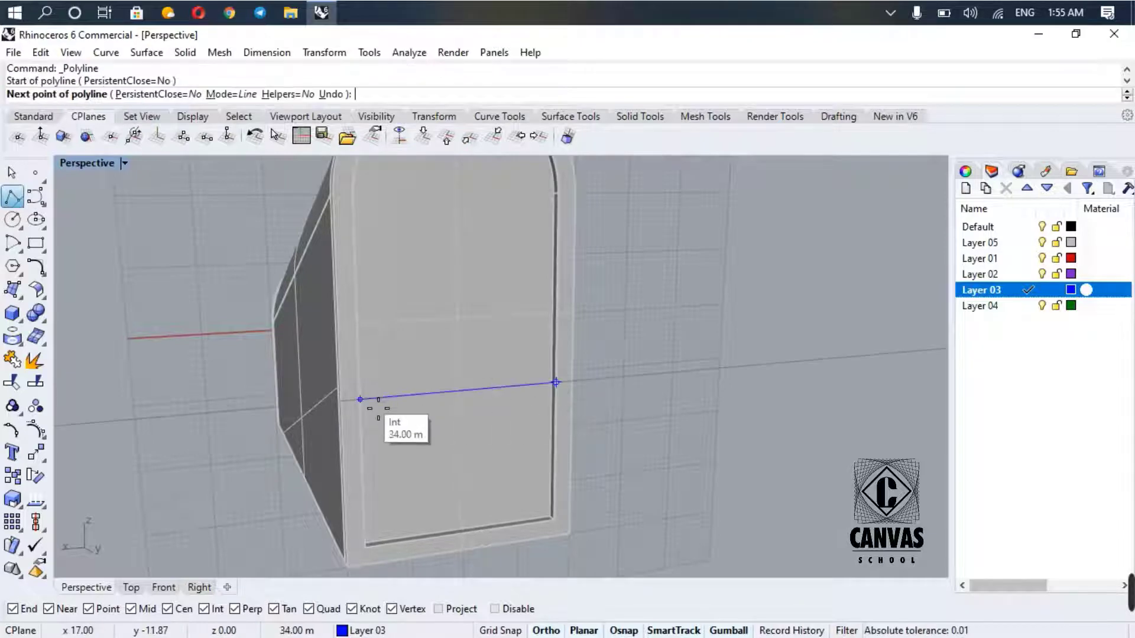
left_click(362, 399)
right_click(371, 401)
- Examine the horizontal line's position across the arched opening from the front and from slightly different angles
right_click_drag(661, 392, 623, 380)
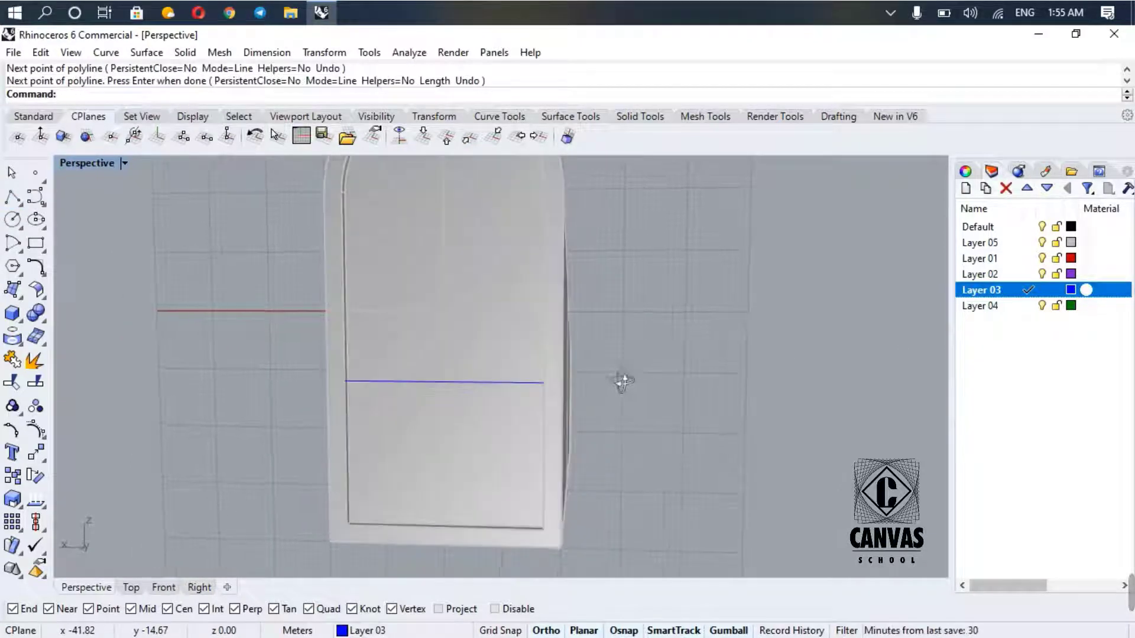
scroll(611, 357, "down", 9)
scroll(607, 332, "up", 4)
right_click_drag(609, 338, 642, 352)
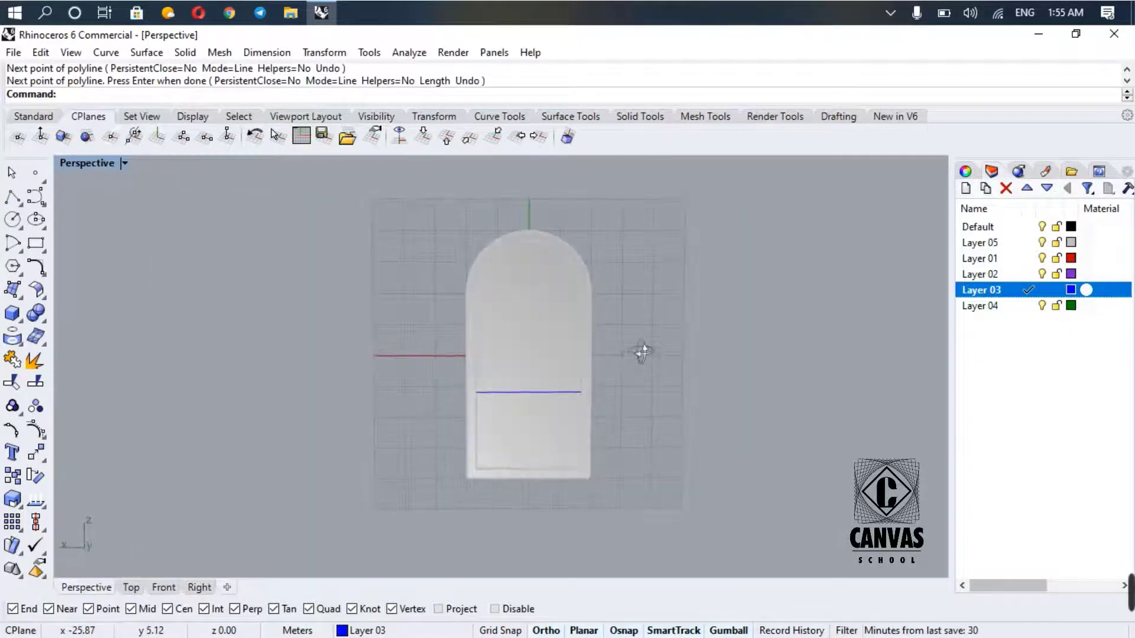
scroll(585, 392, "up", 3)
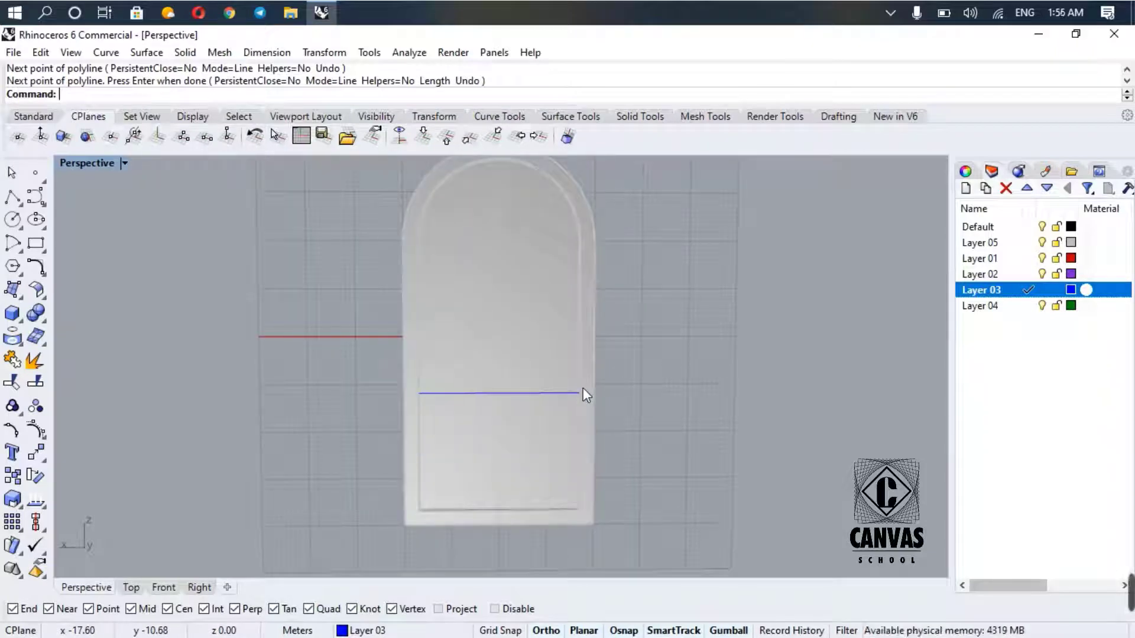
scroll(406, 455, "up", 2)
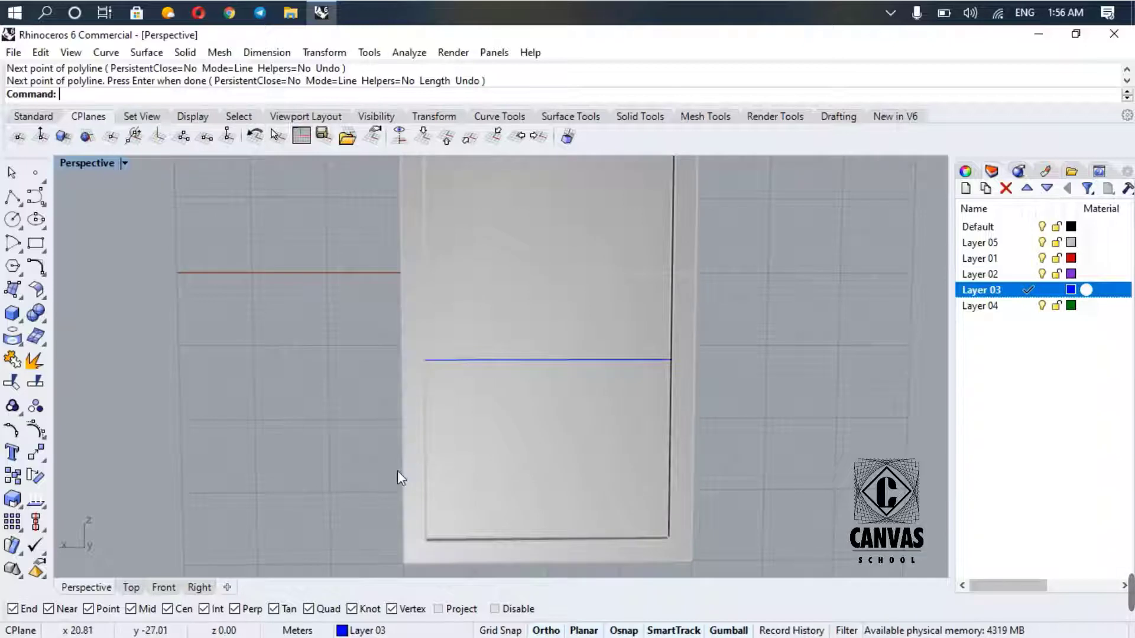
scroll(402, 482, "down", 3)
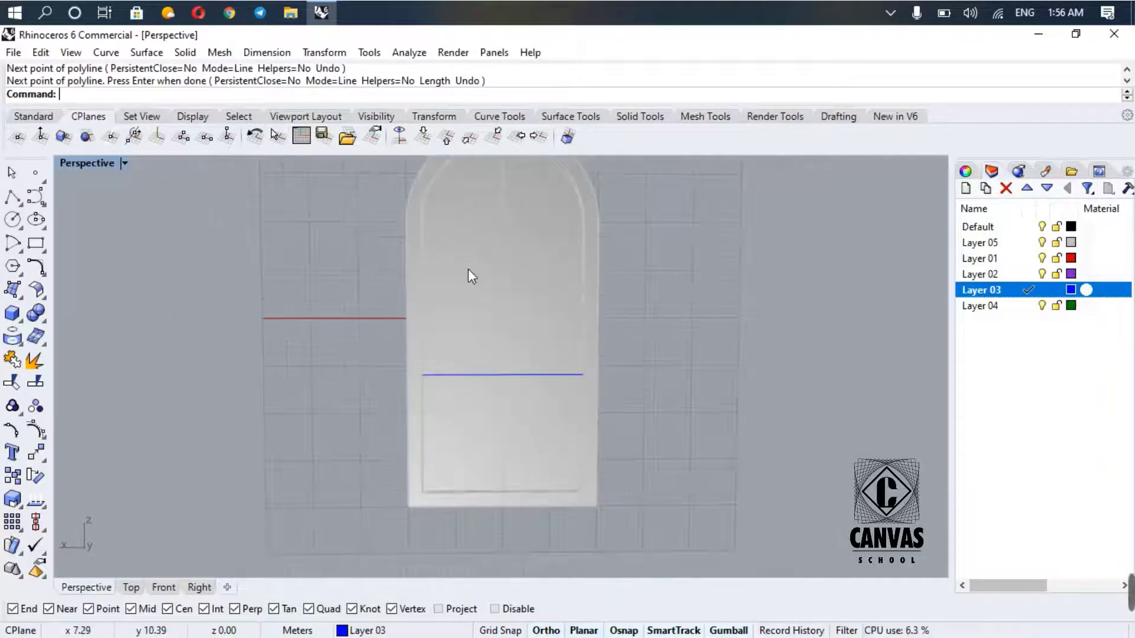
mouse_move(348, 338)
right_mouse_down()
mouse_move(405, 383)
mouse_move(360, 372)
mouse_move(351, 358)
right_mouse_up()
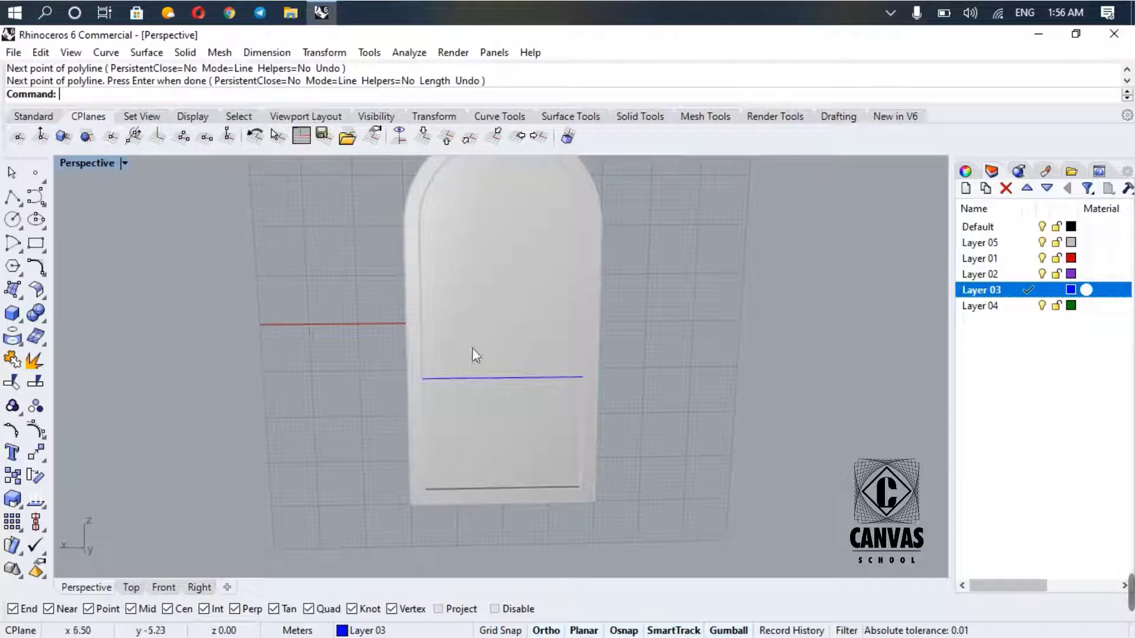
scroll(464, 362, "up", 2)
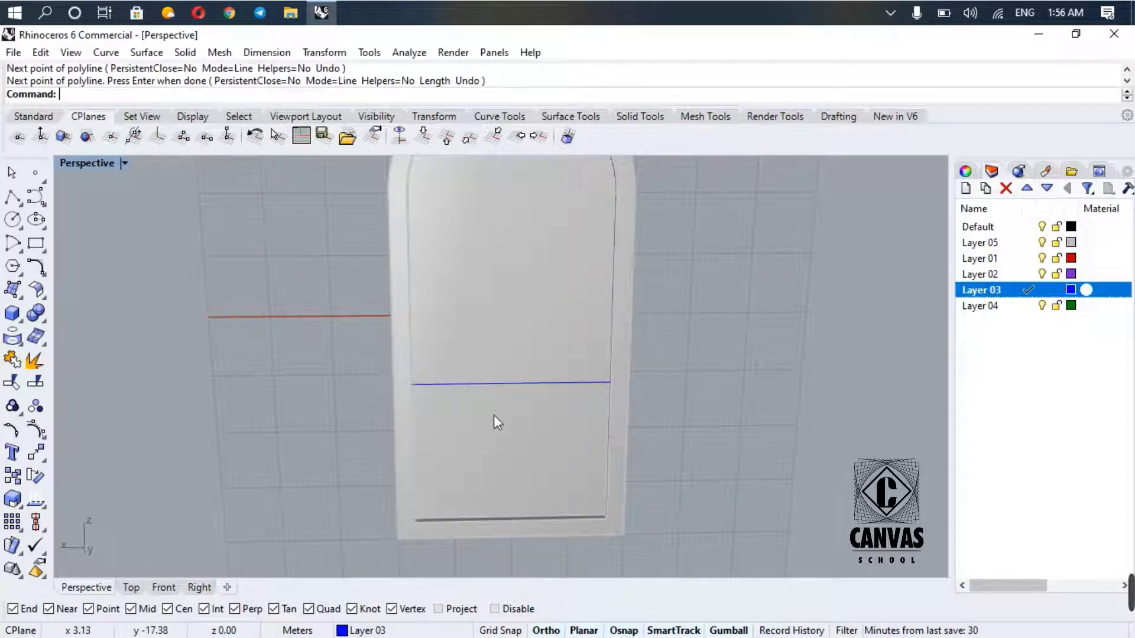
right_click_drag(494, 416, 499, 408)
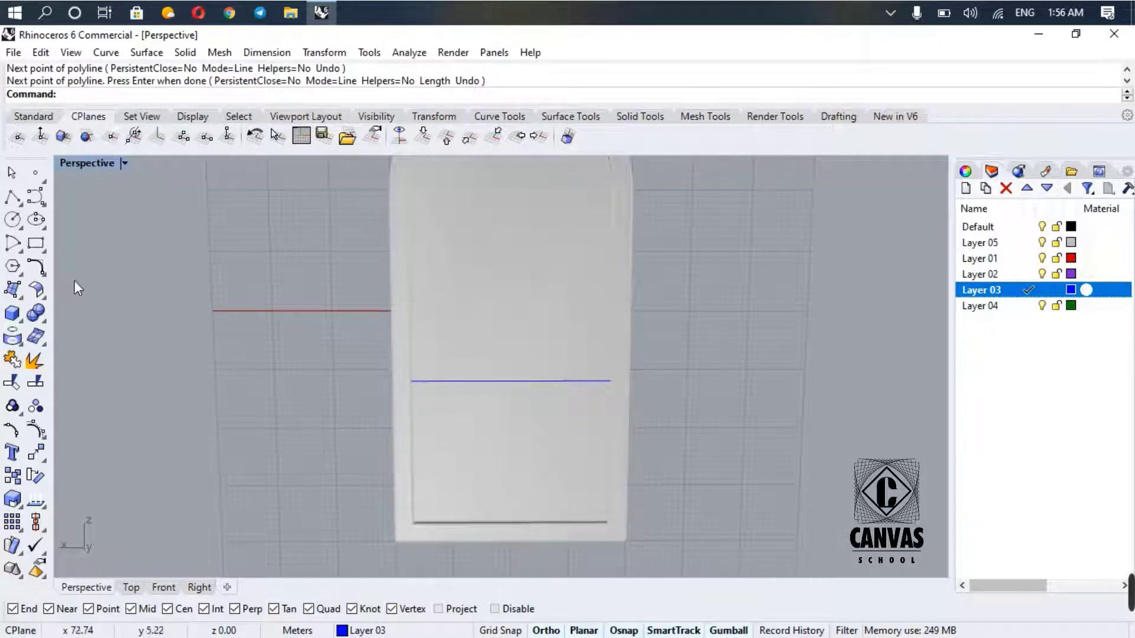
- Draw a vertical polyline about 25 m long from the horizontal line's midpoint down to the midpoint of the opening's bottom edge
left_click(16, 192)
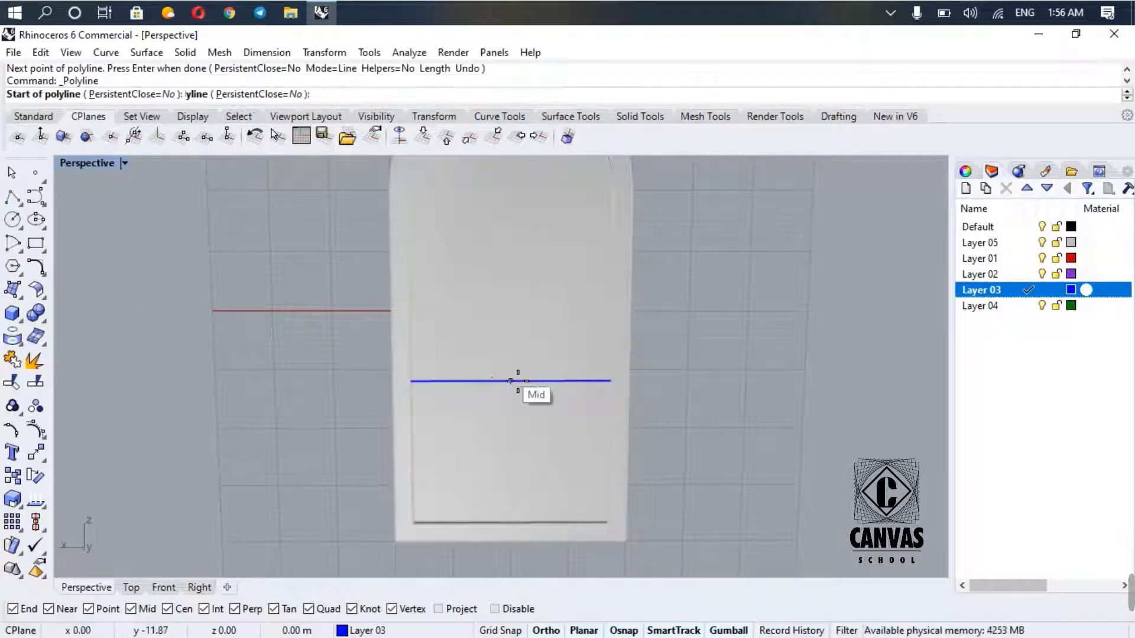
left_click(512, 382)
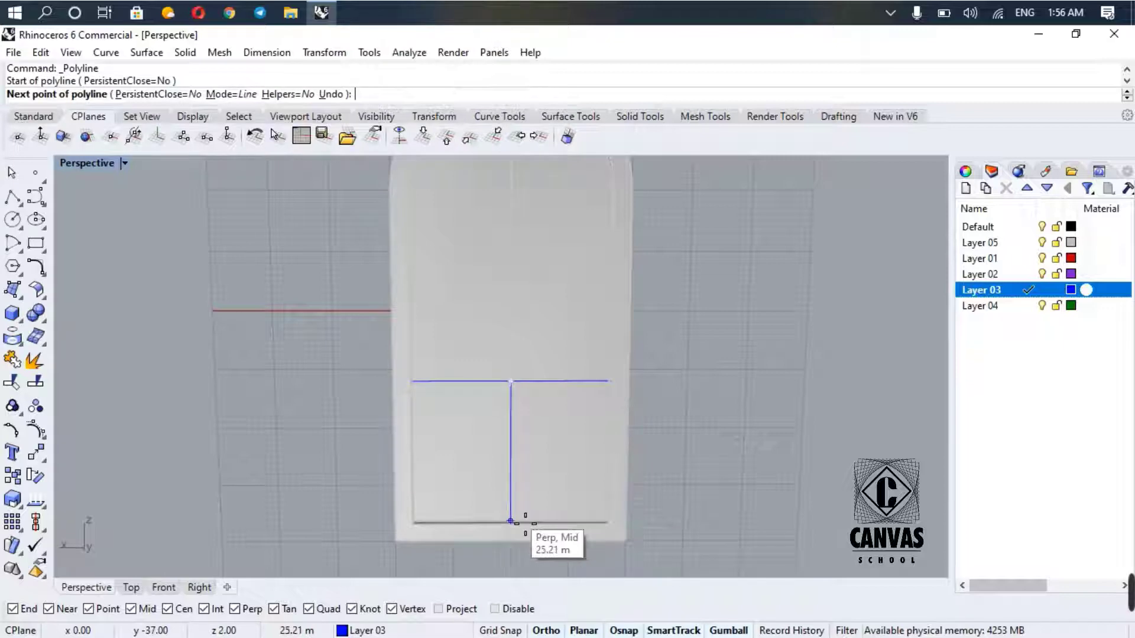
left_click(511, 521)
key("Return")
- Move the vertical line's lower end point forward onto the front bottom edge of the frame's opening
right_click_drag(577, 459, 576, 545)
scroll(521, 499, "up", 5)
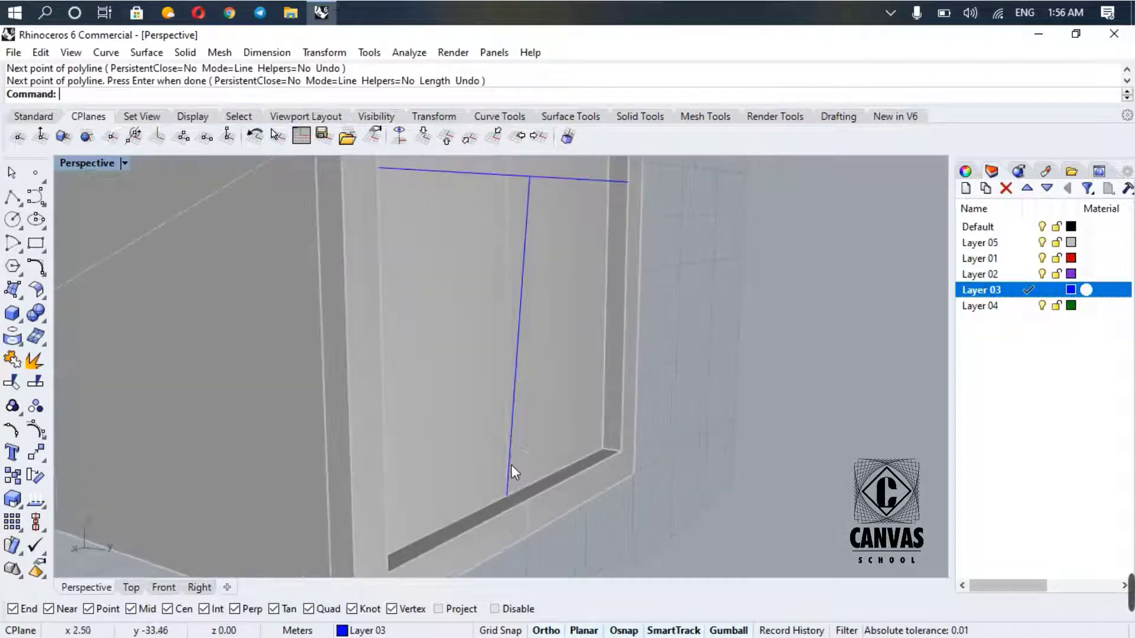
left_click(511, 501)
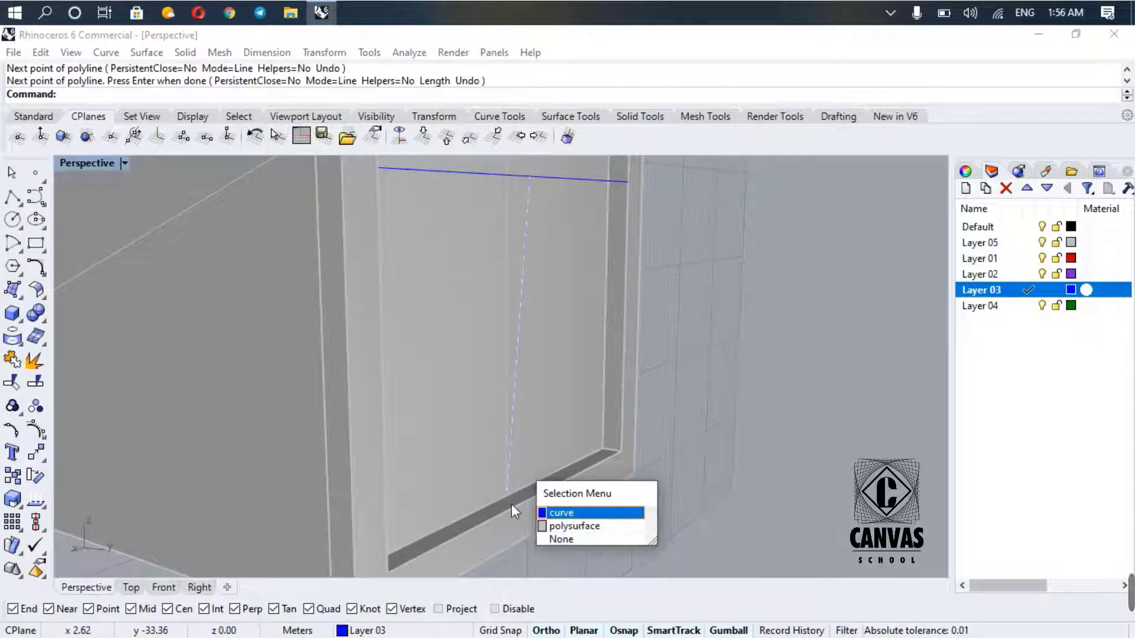
left_click(551, 510)
left_click(506, 492)
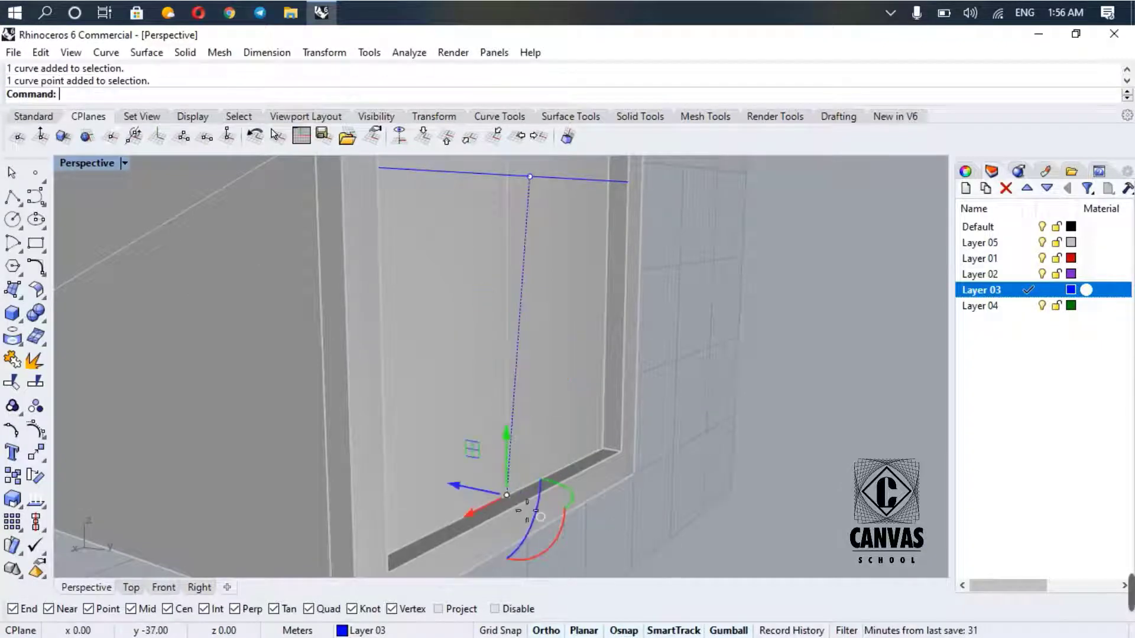
left_click_drag(506, 496, 526, 500)
scroll(594, 421, "down", 5)
key("Escape")
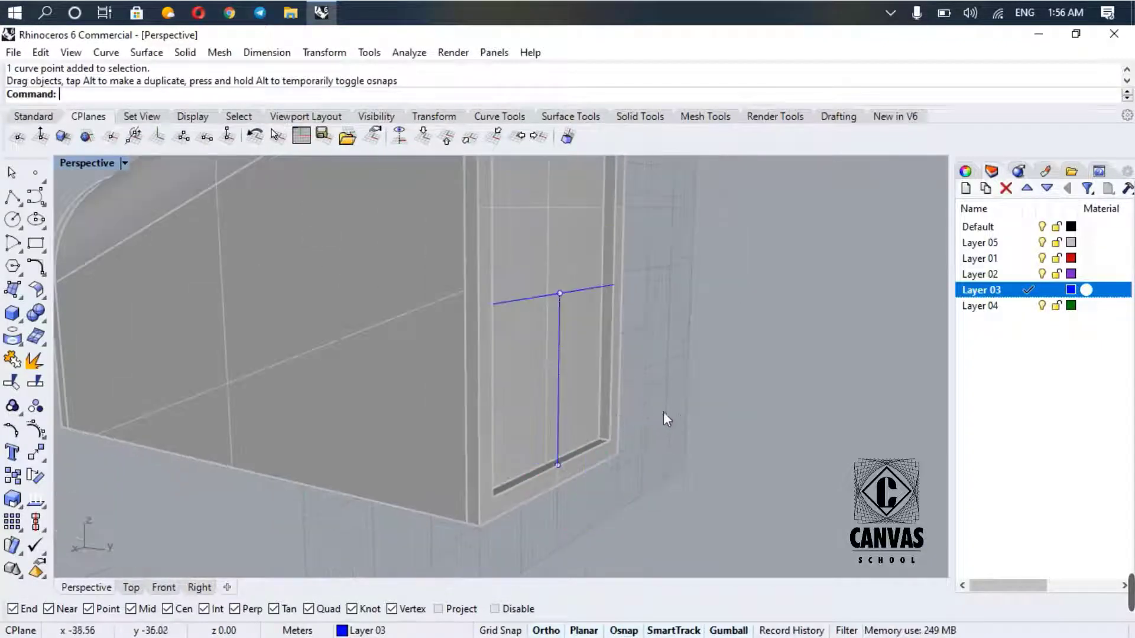
right_click_drag(664, 418, 575, 412)
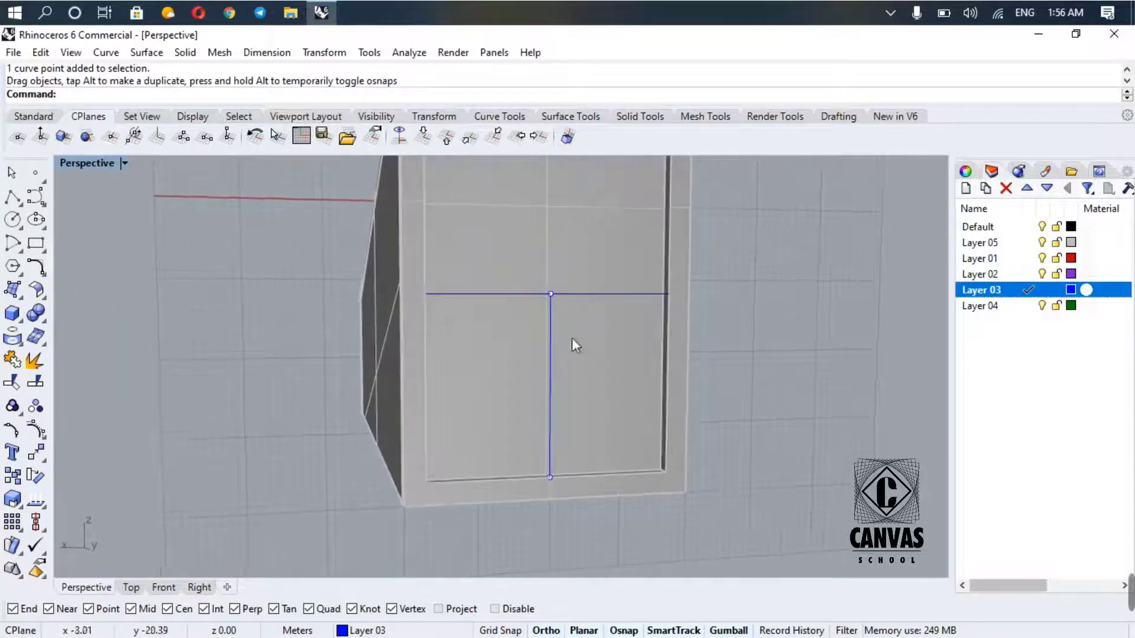
scroll(572, 338, "down", 10)
scroll(564, 243, "up", 5)
right_click_drag(569, 240, 565, 264)
scroll(542, 194, "up", 4)
scroll(567, 231, "down", 2)
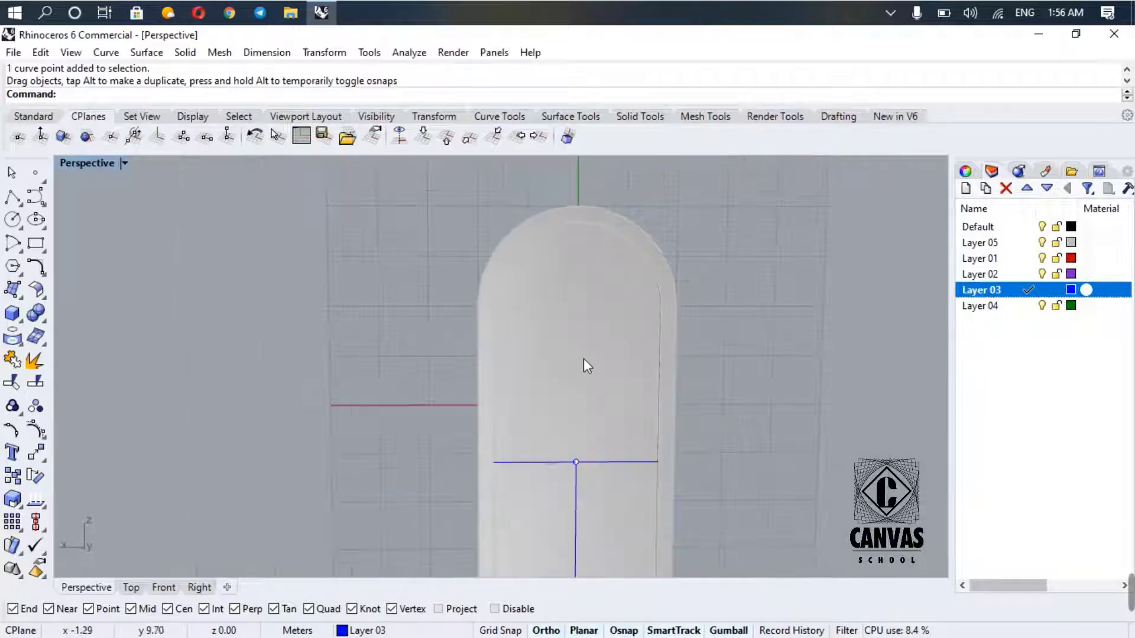
scroll(585, 362, "up", 1)
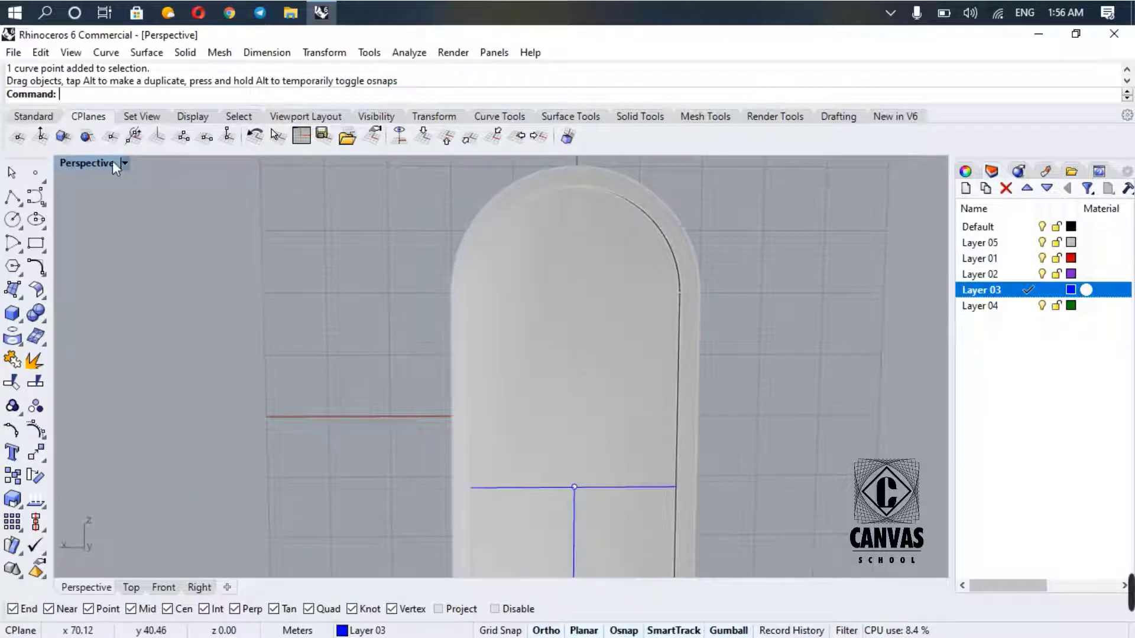
left_click(43, 206)
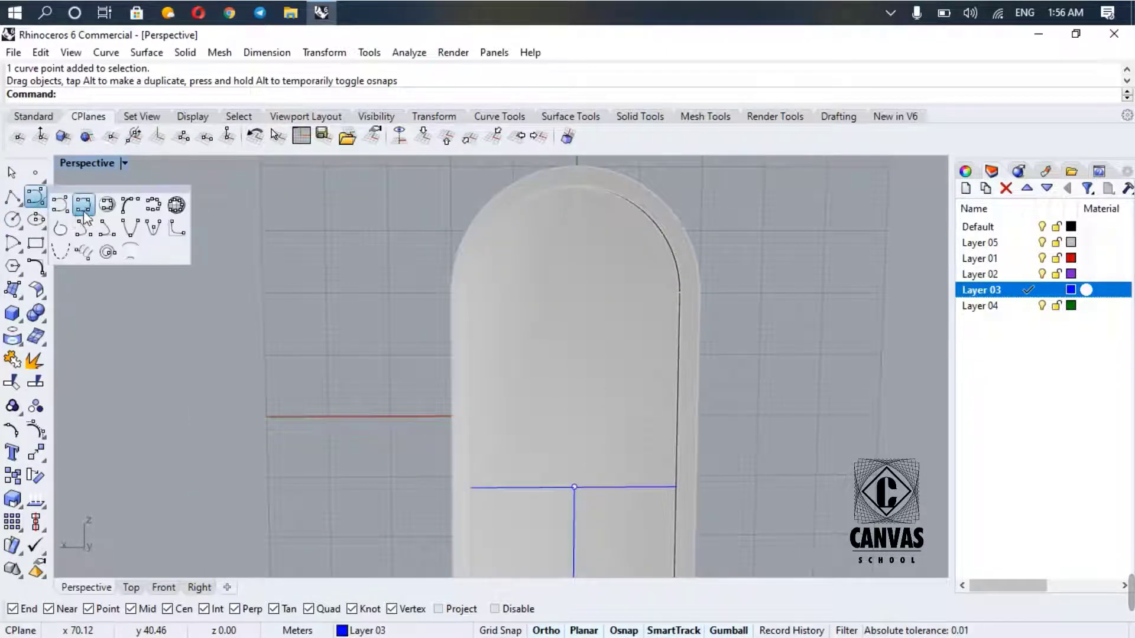
left_click(86, 203)
left_click(574, 488)
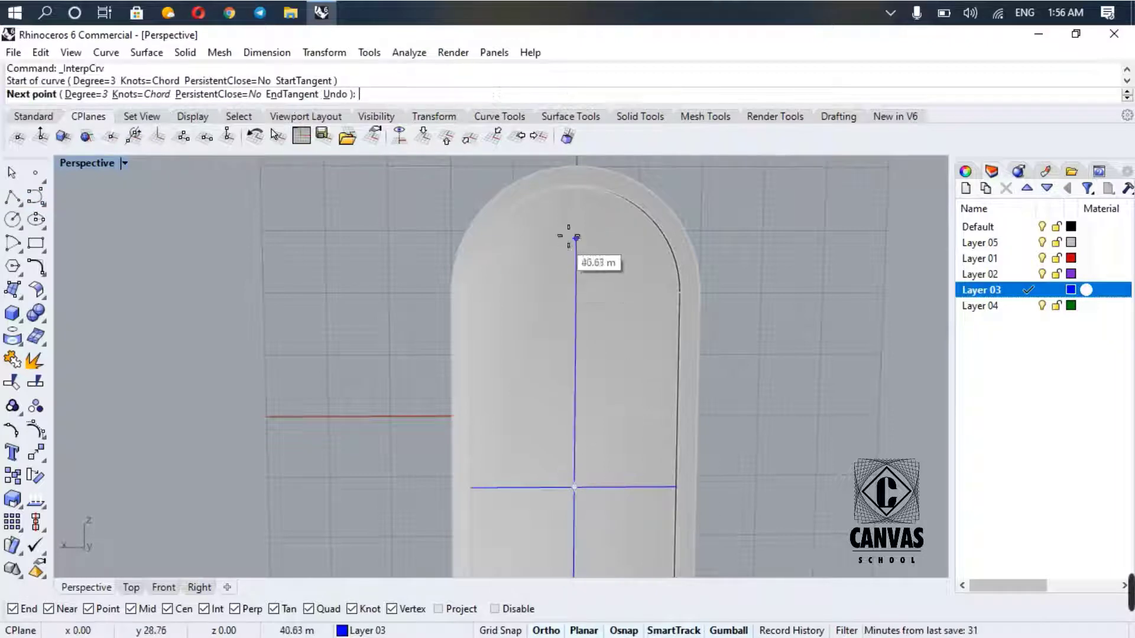
left_click(531, 197)
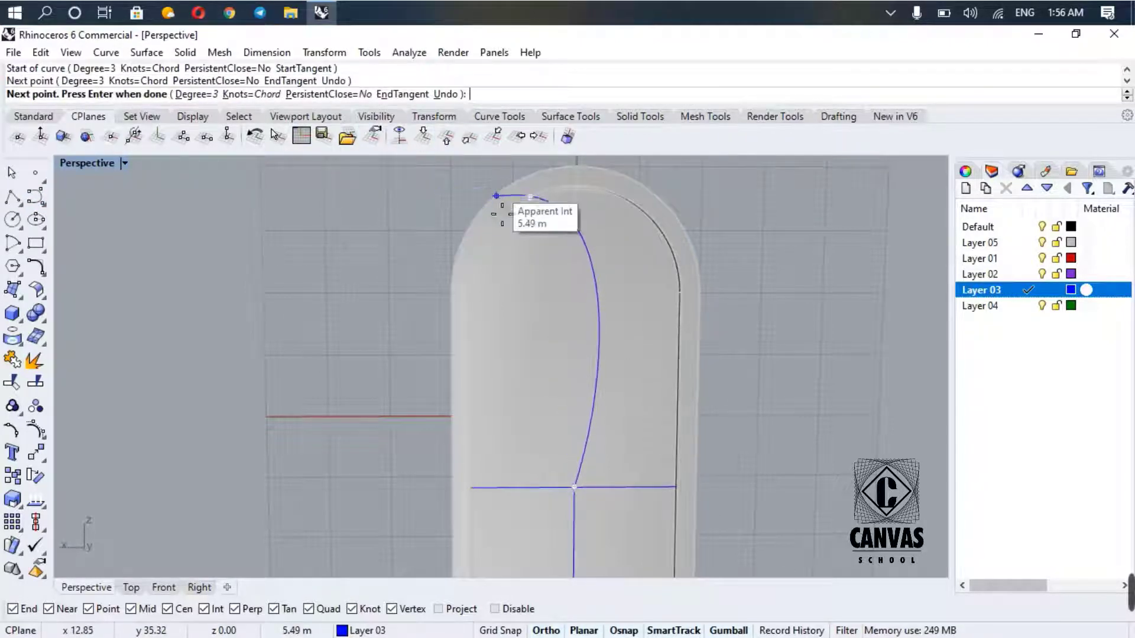
right_click_drag(499, 215, 507, 258)
scroll(496, 255, "down", 8)
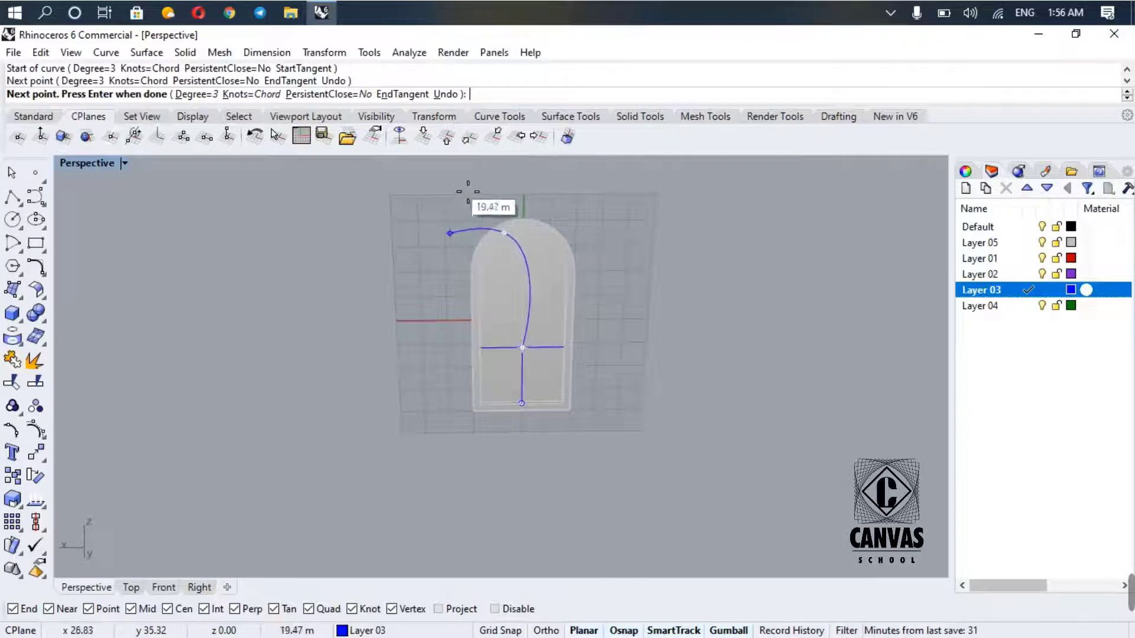
key("Escape")
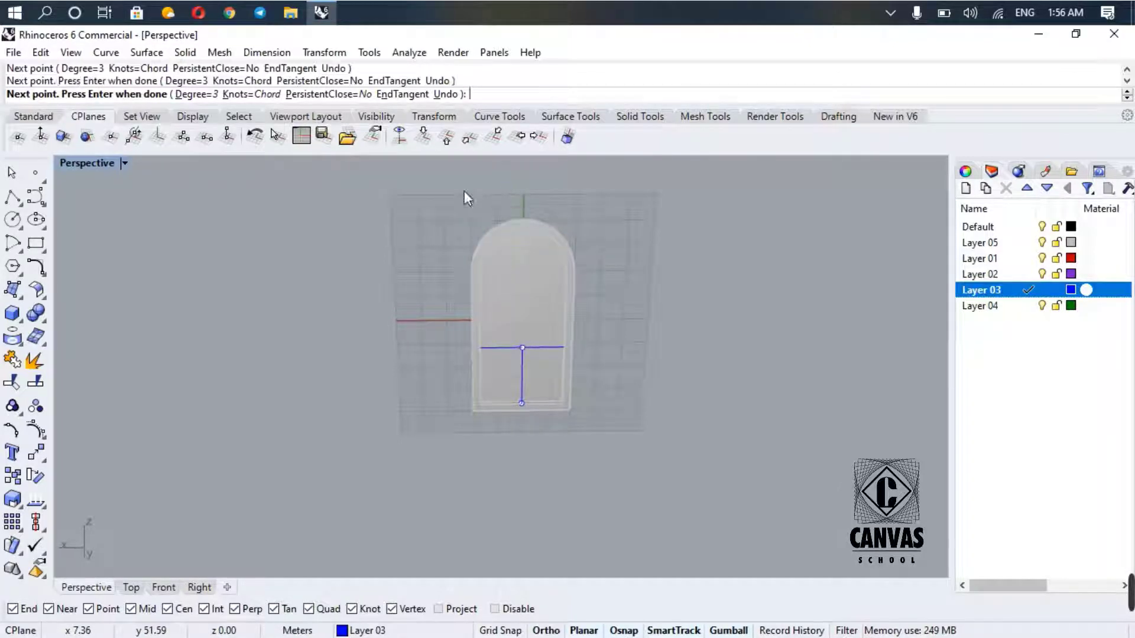
- Draw a vertical line from the horizontal line's midpoint up to the centre of the frame's inner arch
scroll(541, 231, "up", 3)
right_click_drag(560, 358, 654, 334)
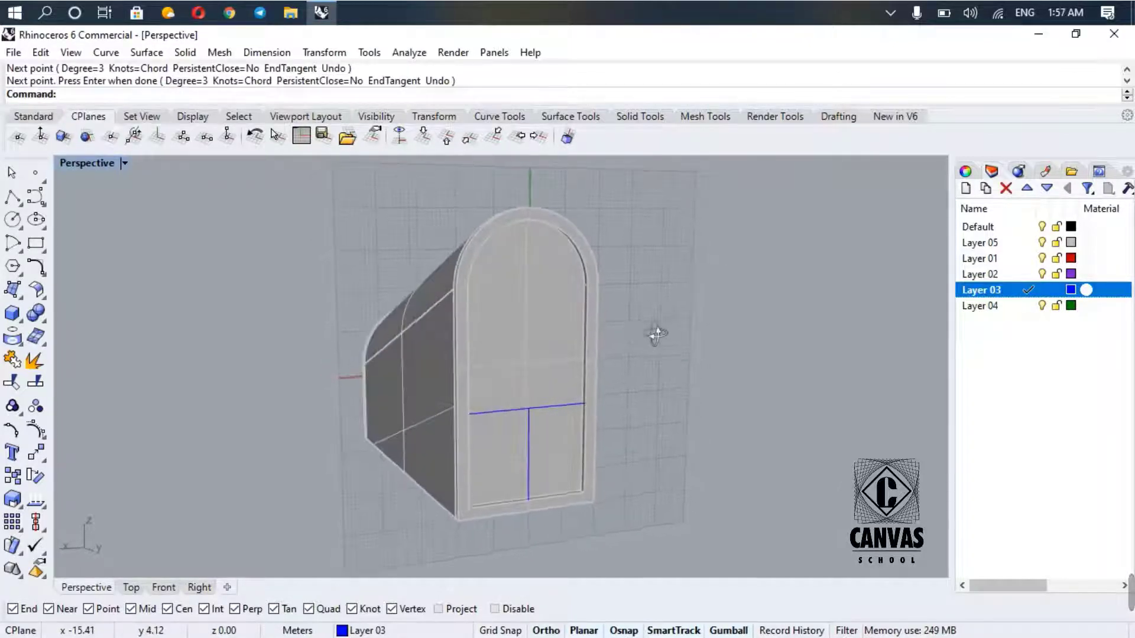
type("Line")
key("Return")
left_click(529, 408)
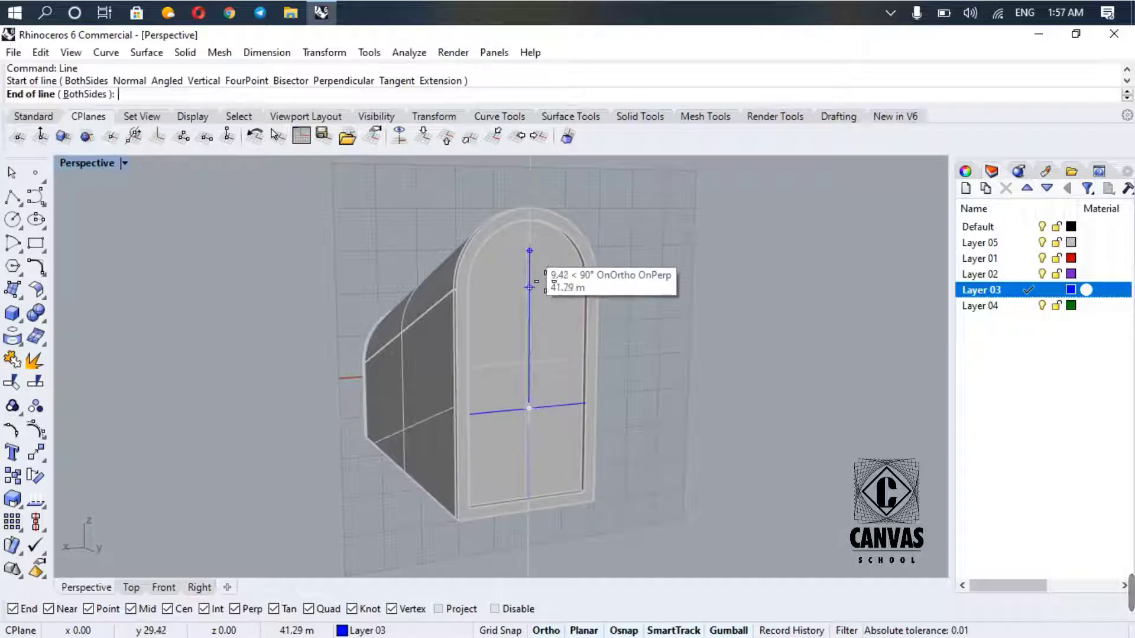
left_click(529, 288)
- Draw a start-end-radius arc from the vertical line's upper end to the left part of the frame's inner arch, continuing the line's direction
right_click_drag(550, 309, 474, 302)
scroll(498, 251, "up", 8)
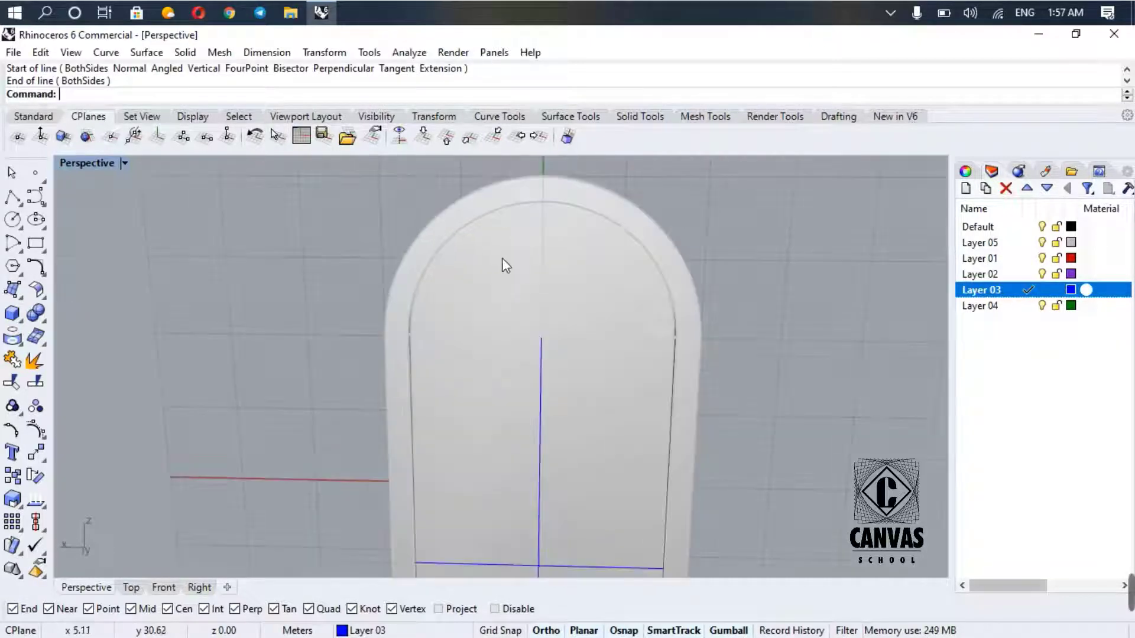
right_click_drag(545, 295, 503, 308)
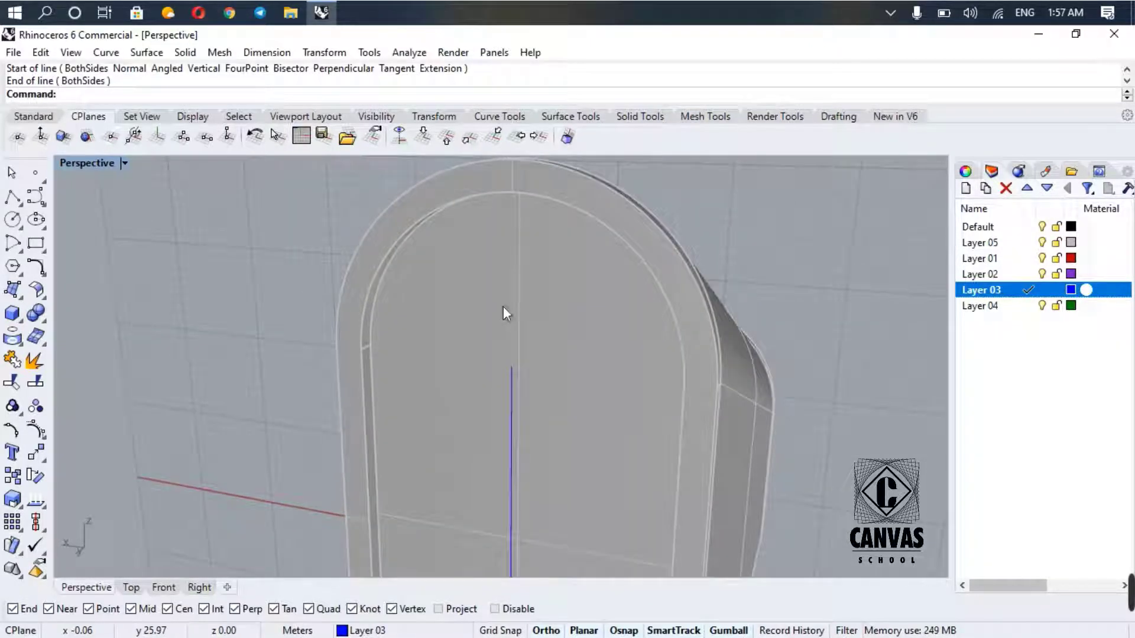
left_click(21, 255)
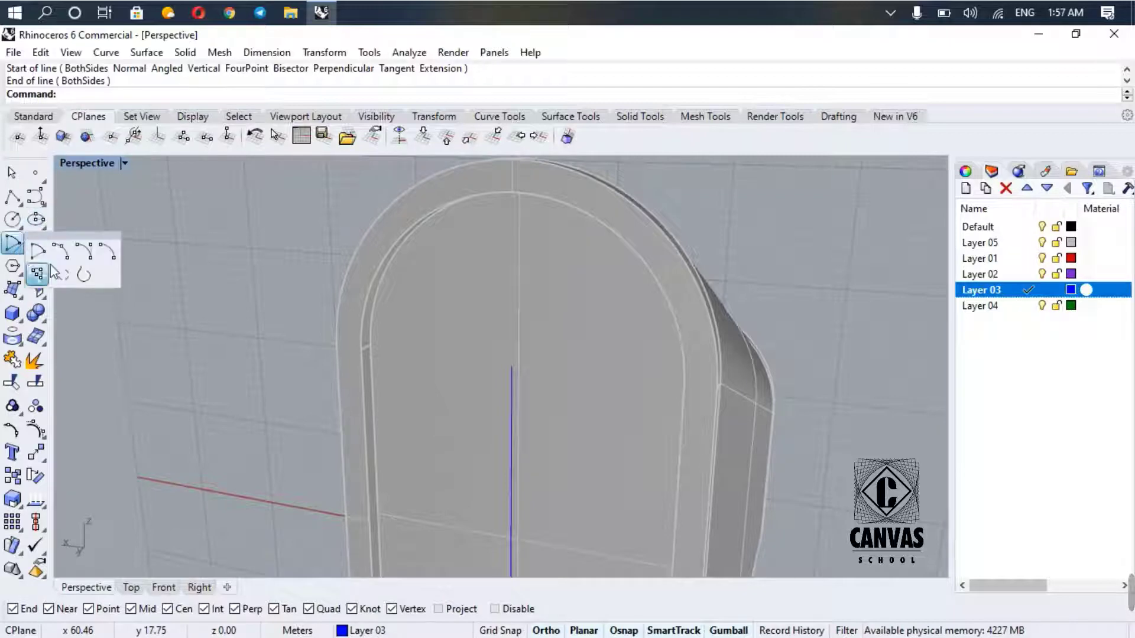
left_click(107, 252)
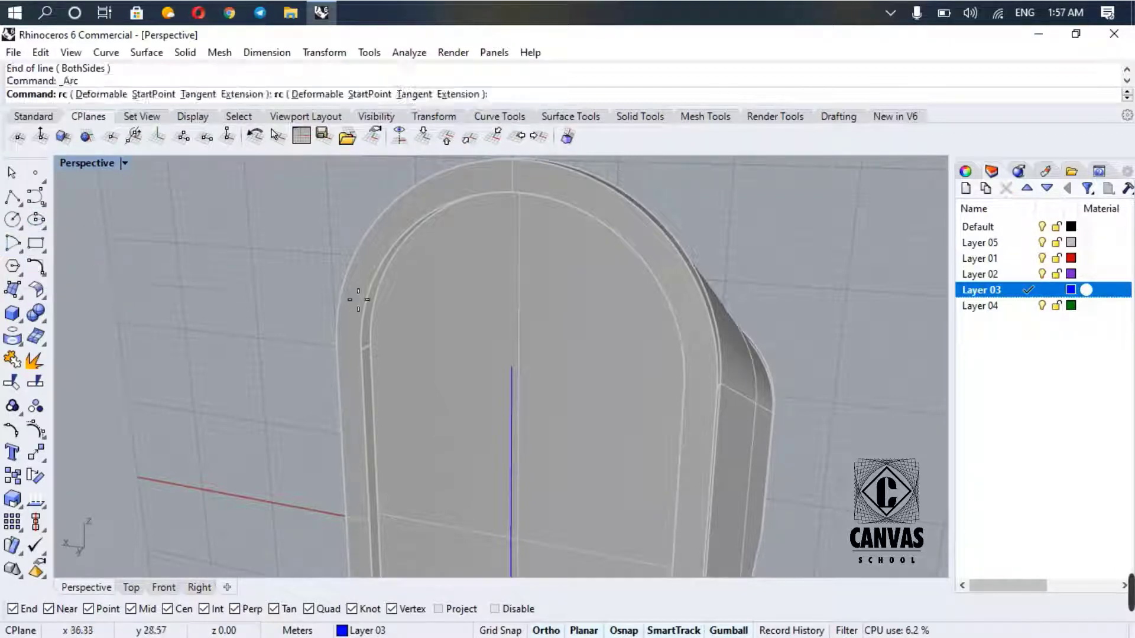
left_click(511, 366)
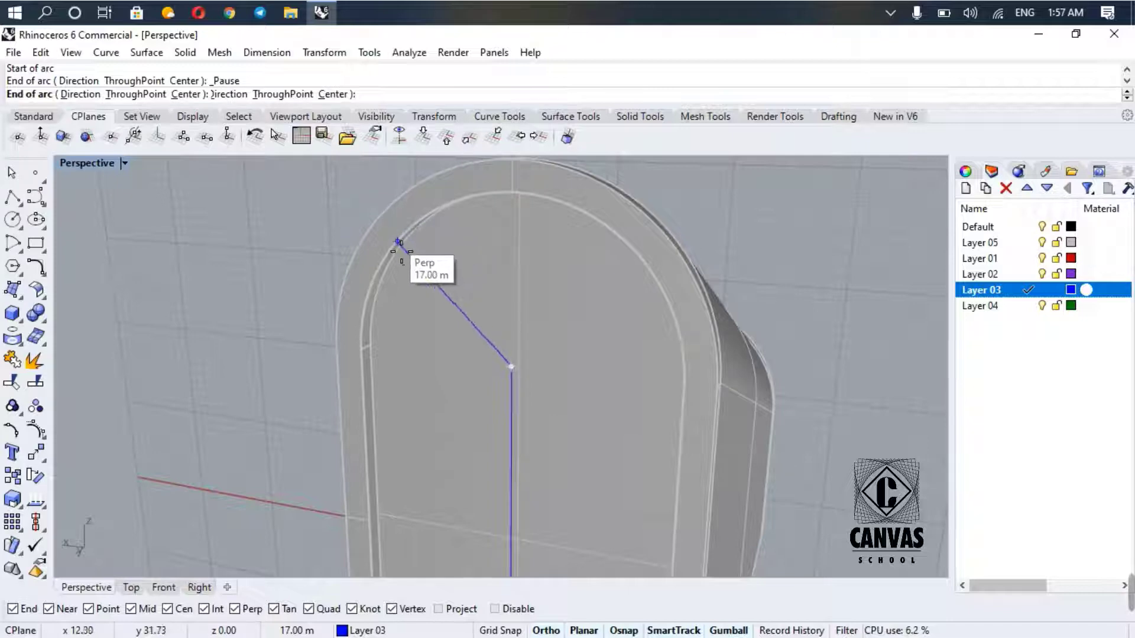
left_click(441, 208)
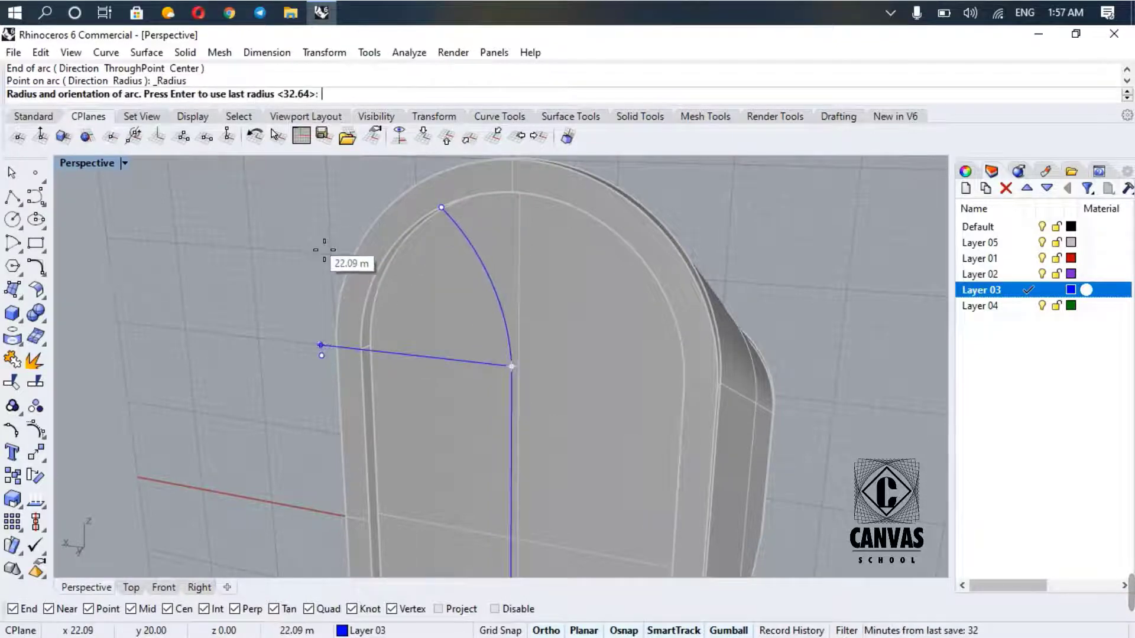
right_click_drag(274, 317, 345, 299)
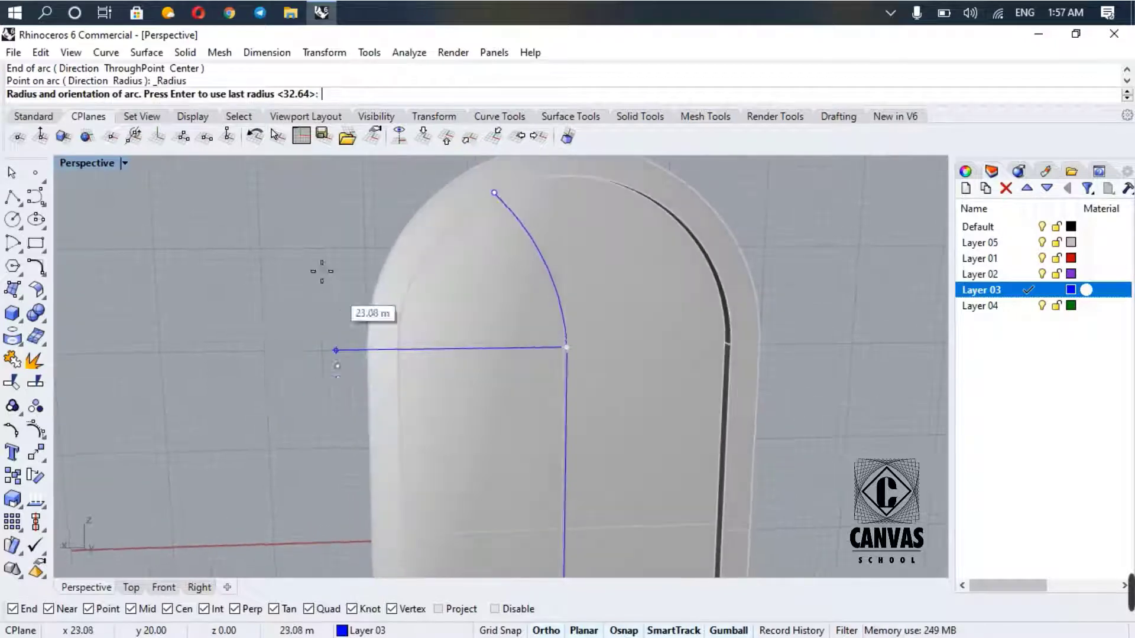
left_click(378, 203)
- Try to mirror the arc with a copy about an axis from the vertical line's upper end to the crown of the inner arch
scroll(376, 204, "down", 6)
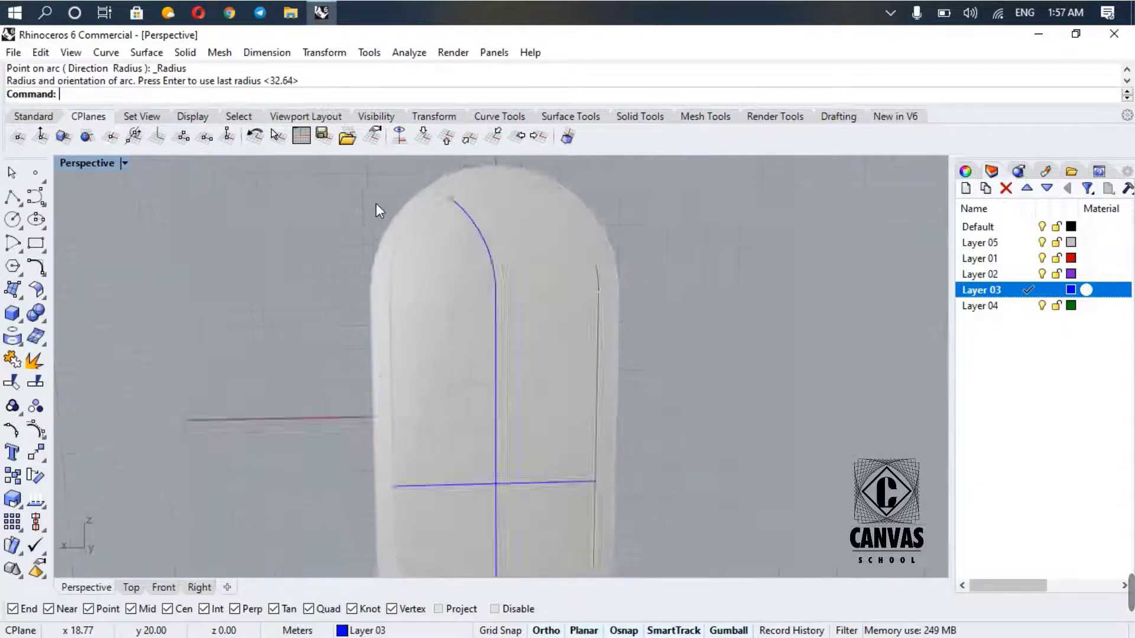
scroll(478, 257, "up", 2)
scroll(473, 261, "up", 2)
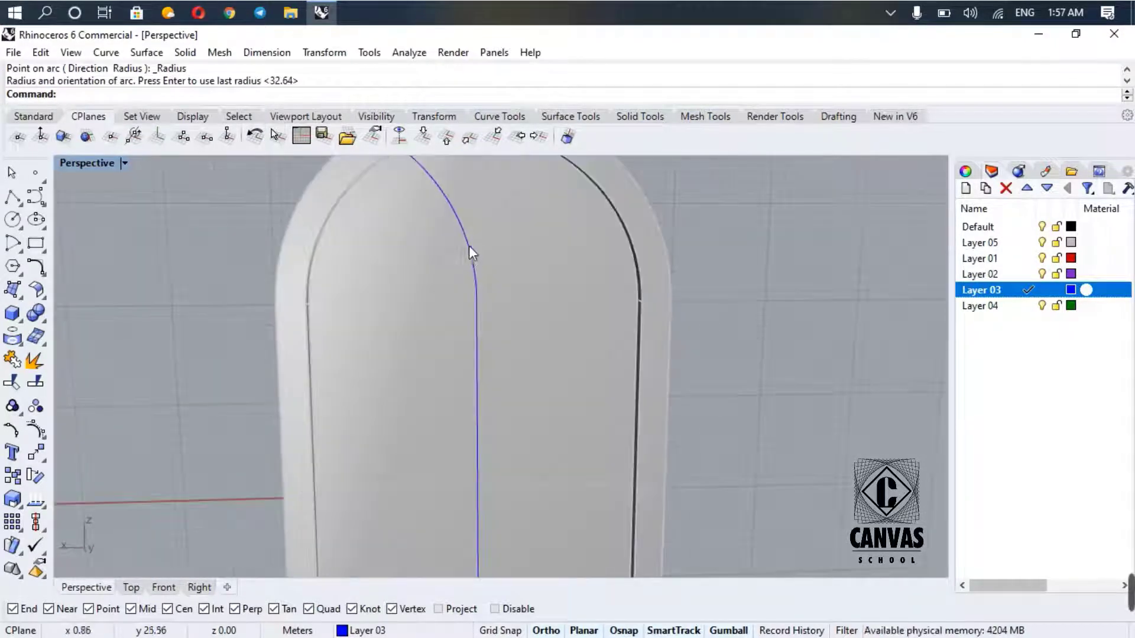
left_click(470, 243)
left_click(505, 248)
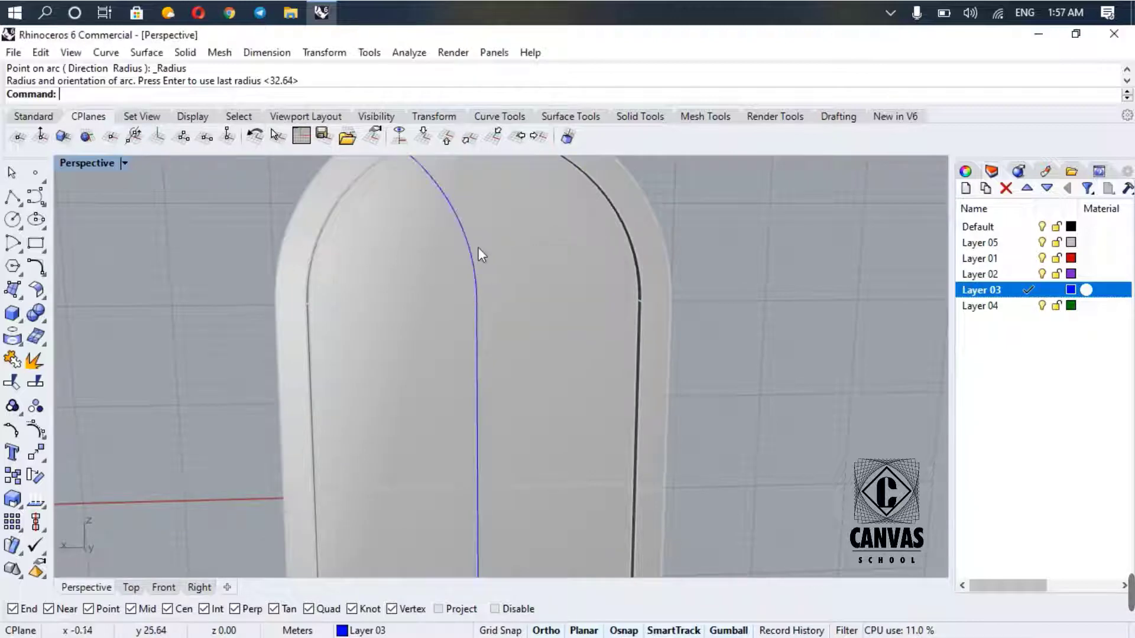
left_click(470, 258)
left_click(471, 261)
left_click(512, 296)
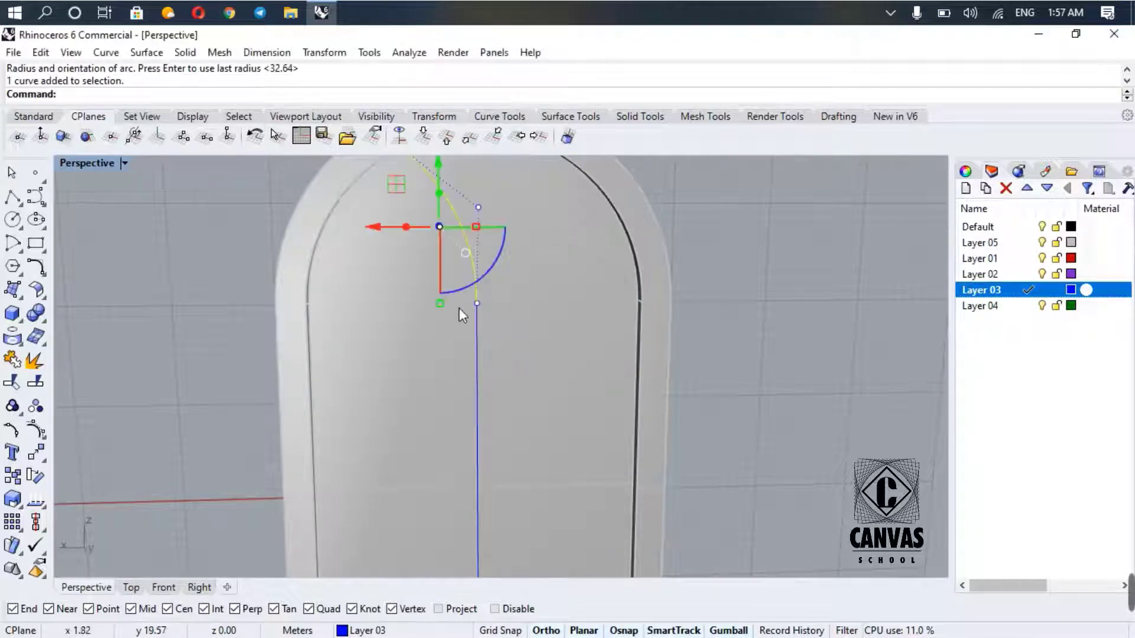
type("Mirror")
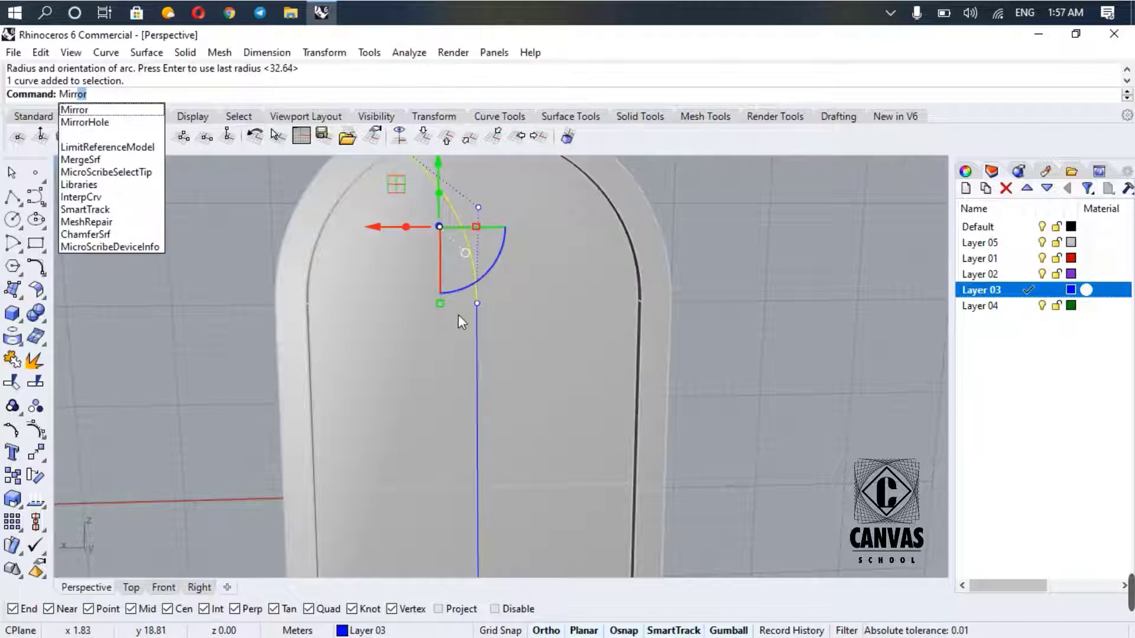
key("Return")
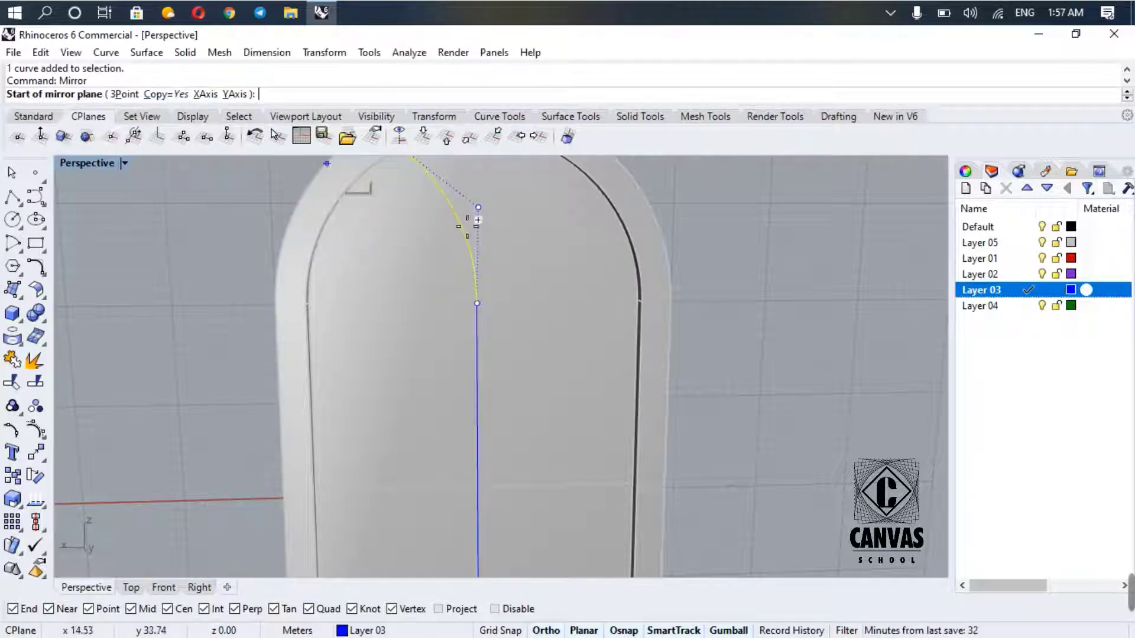
left_click(479, 305)
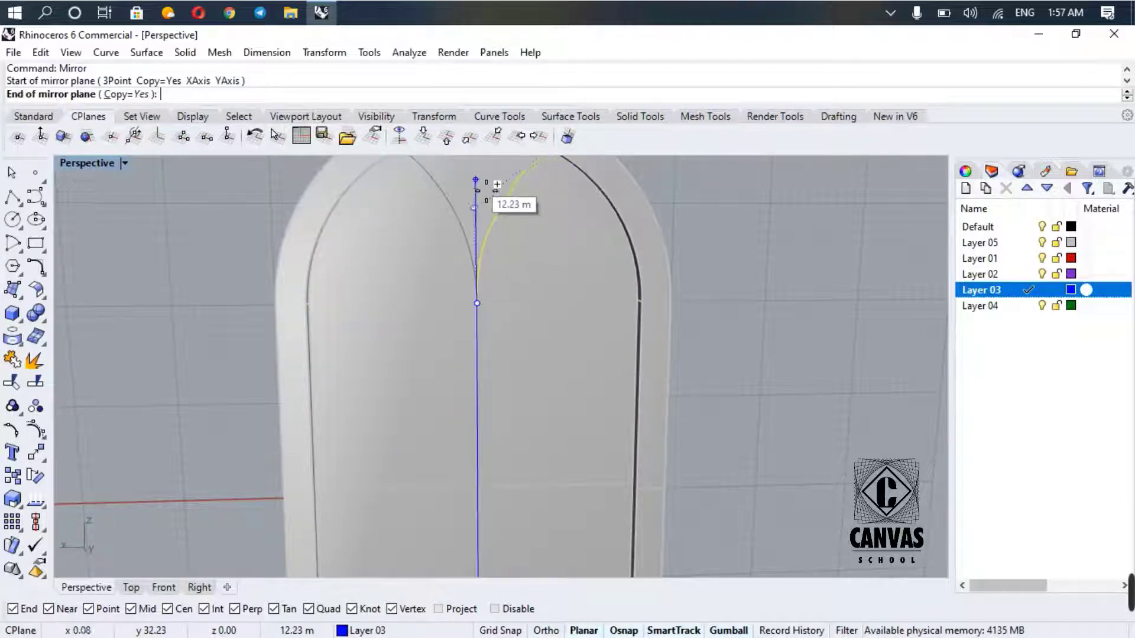
scroll(497, 185, "down", 3)
right_click_drag(469, 183, 496, 291)
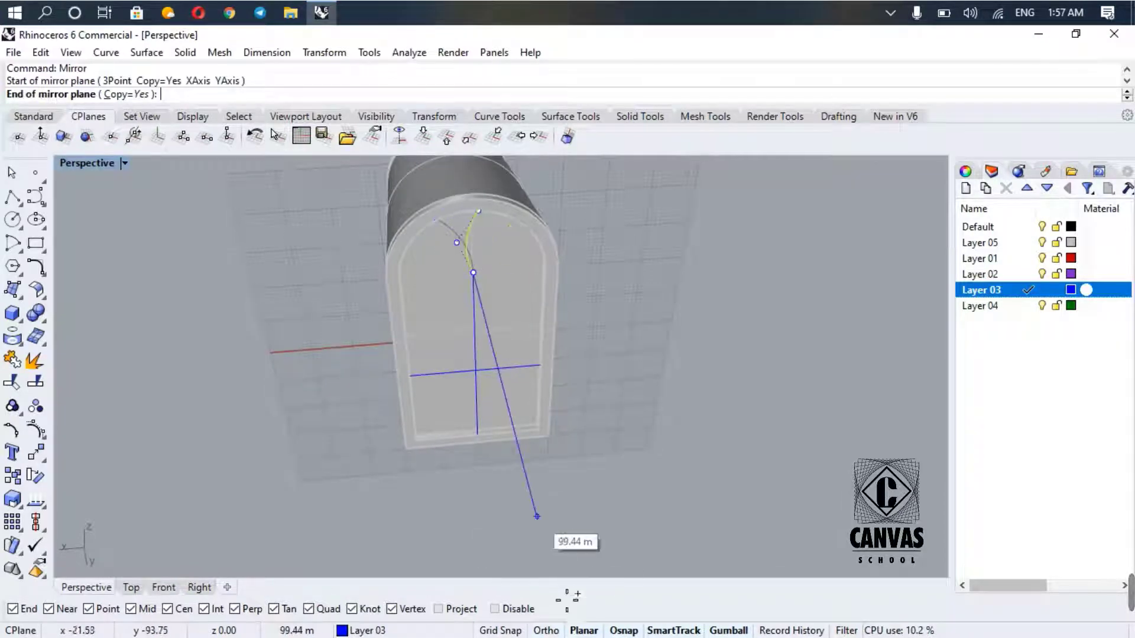
left_click(545, 631)
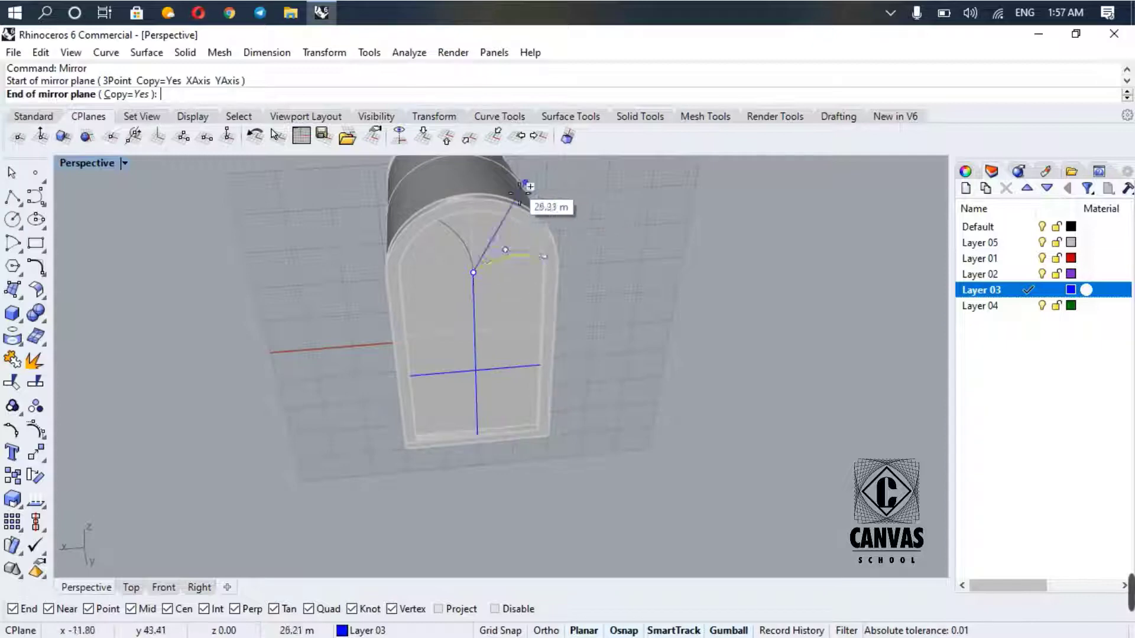
right_click_drag(486, 197, 568, 195, "shift")
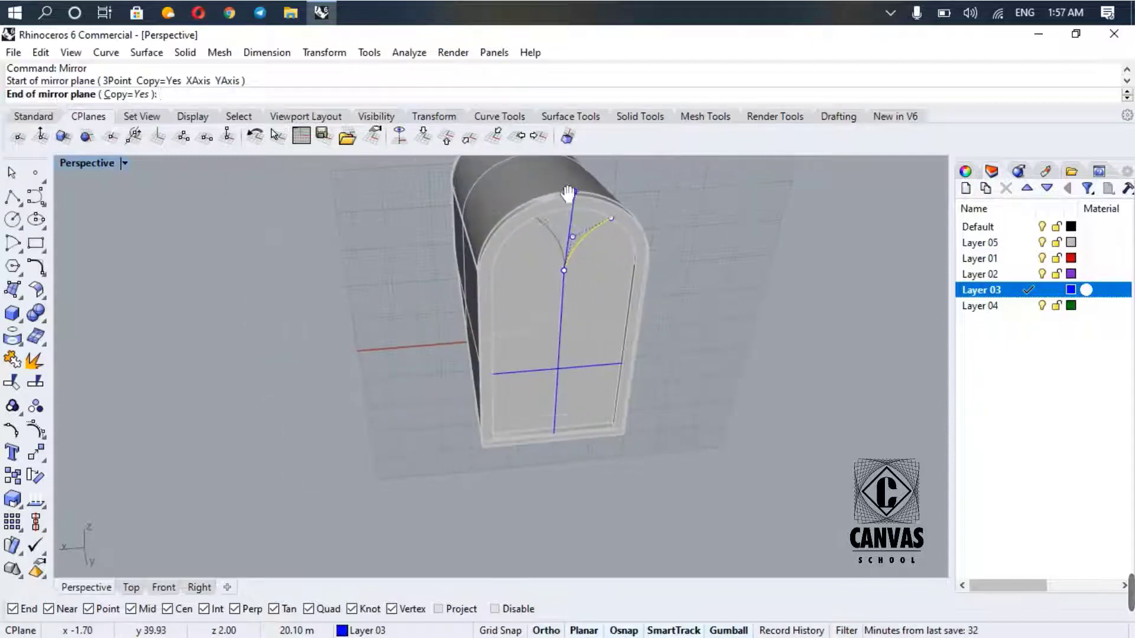
key("F8")
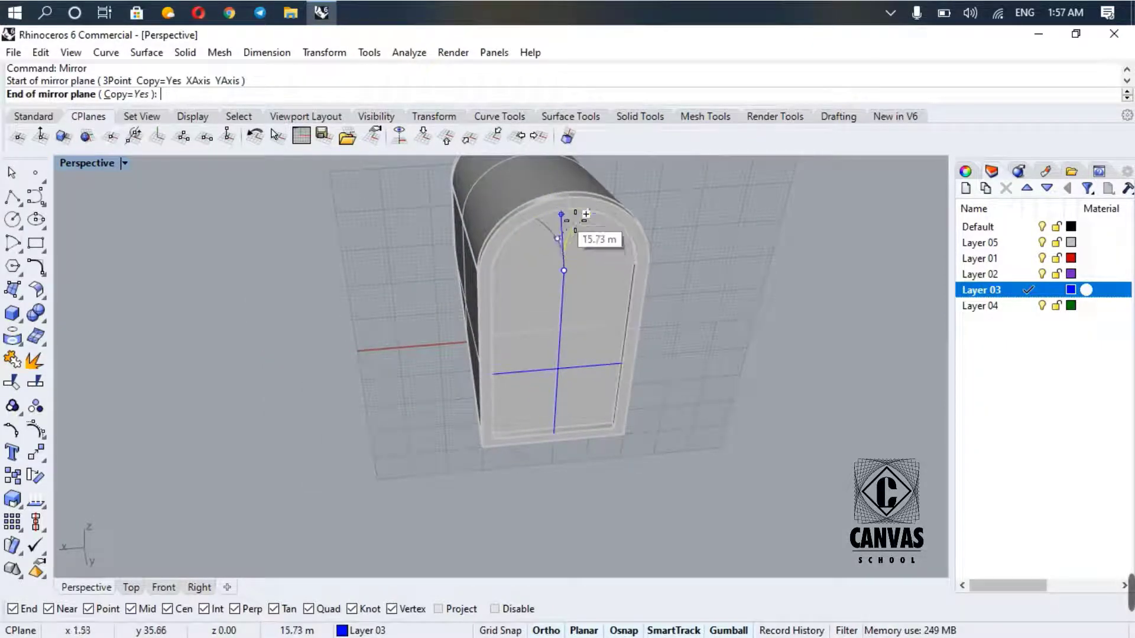
scroll(592, 221, "up", 3)
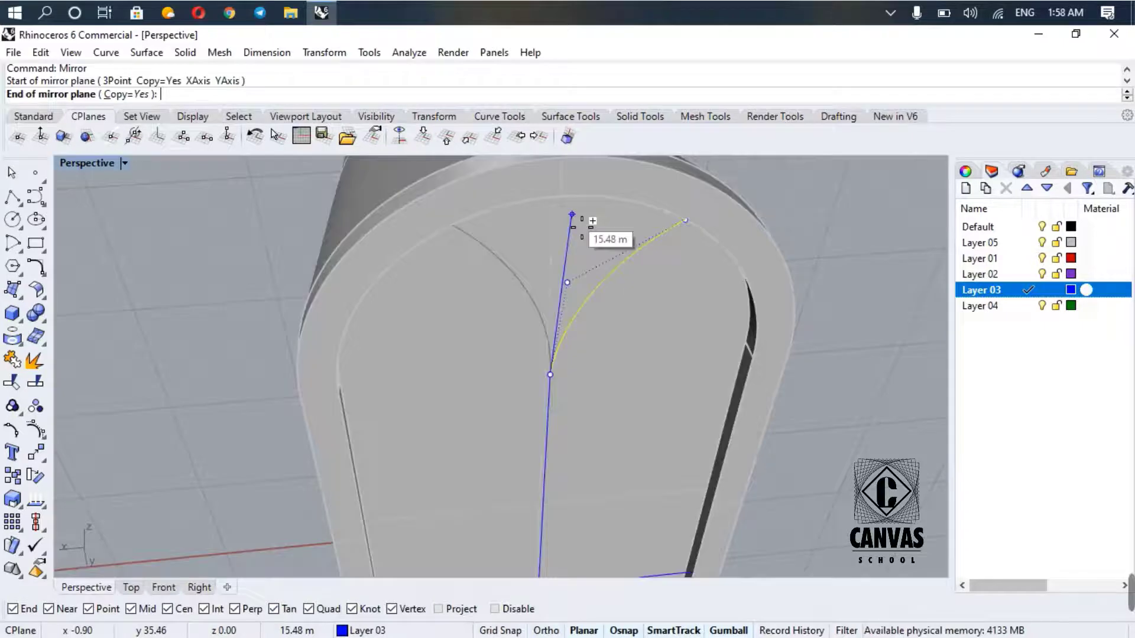
scroll(592, 221, "up", 3)
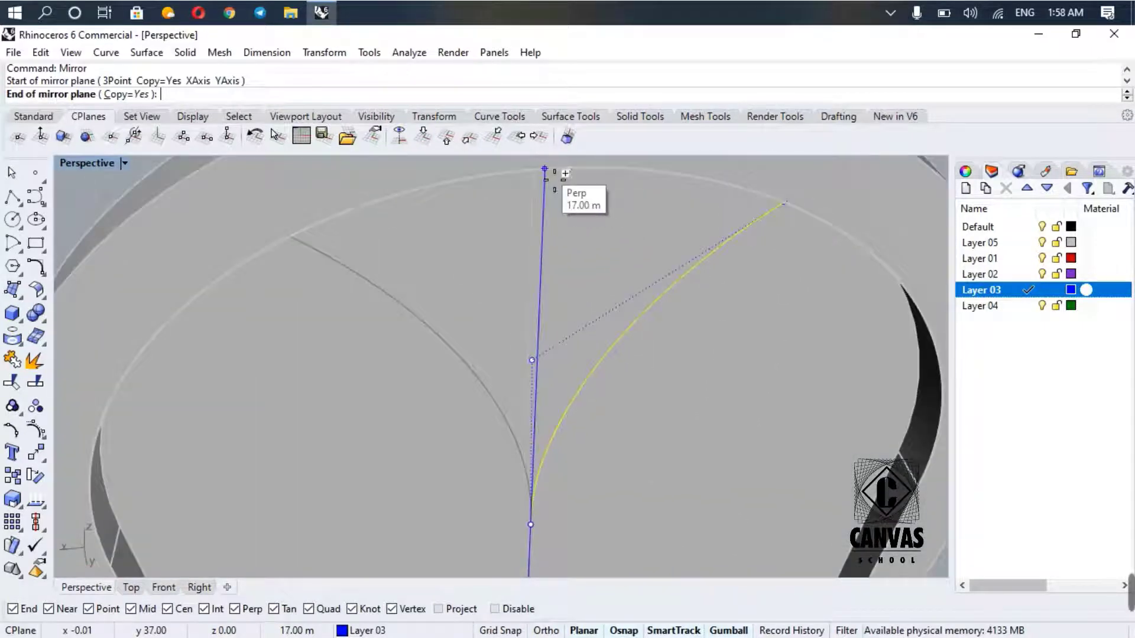
scroll(548, 175, "down", 3)
left_click(550, 176)
scroll(496, 216, "up", 5)
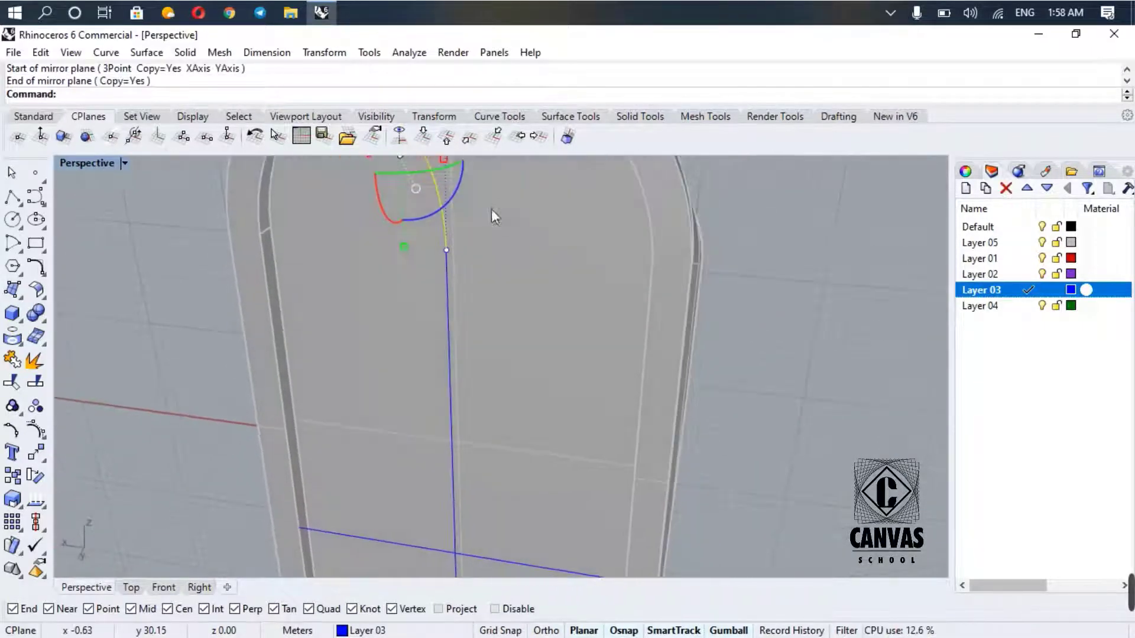
scroll(494, 215, "down", 5)
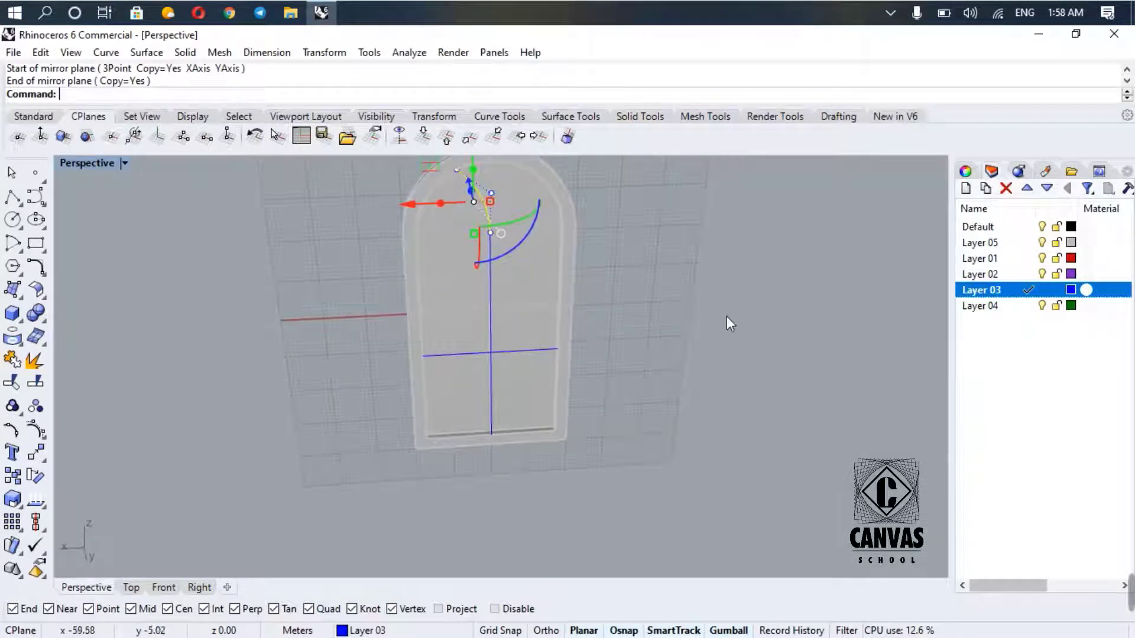
- Mirror a copy of the arc across the vertical line, using its upper end and the bottom edge of the frame as the mirror axis
key("Return")
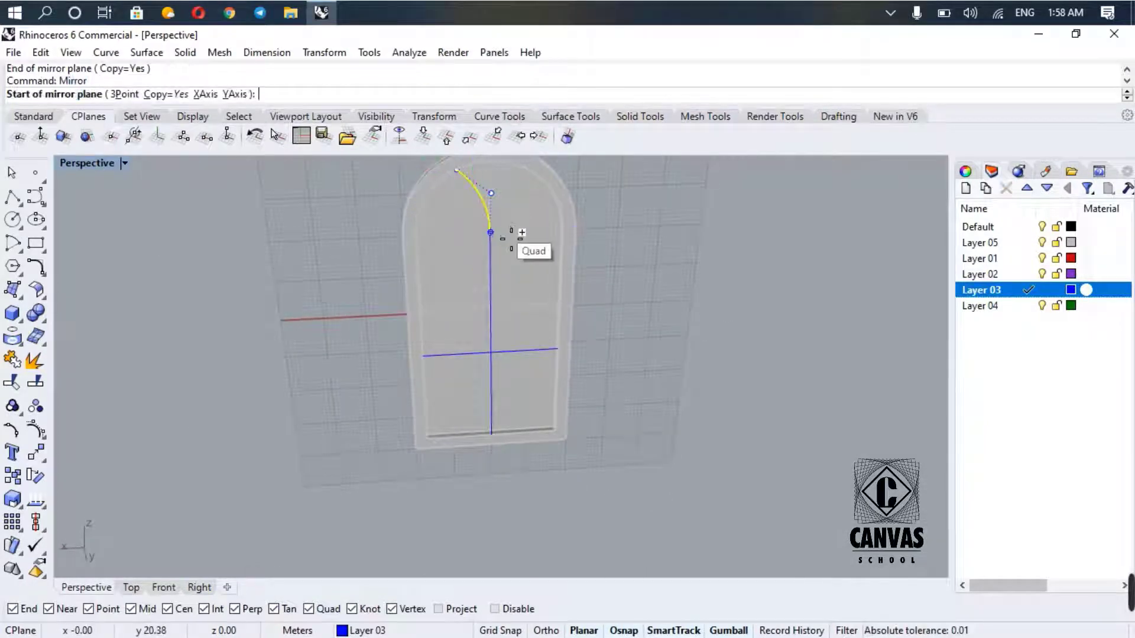
left_click(502, 243)
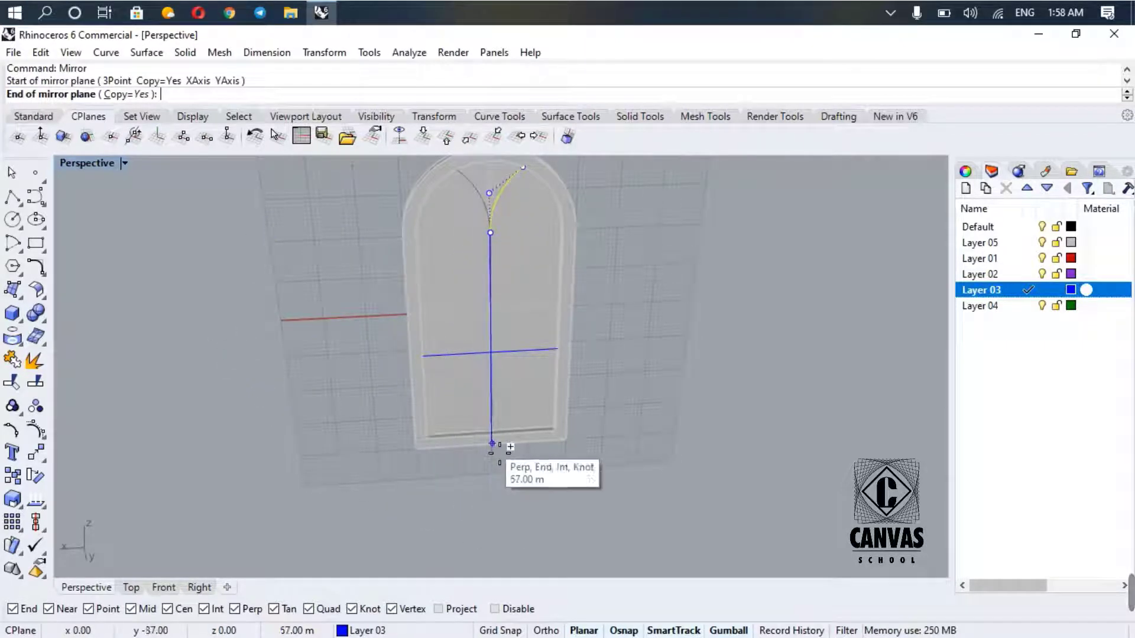
left_click(490, 438)
scroll(515, 175, "up", 3)
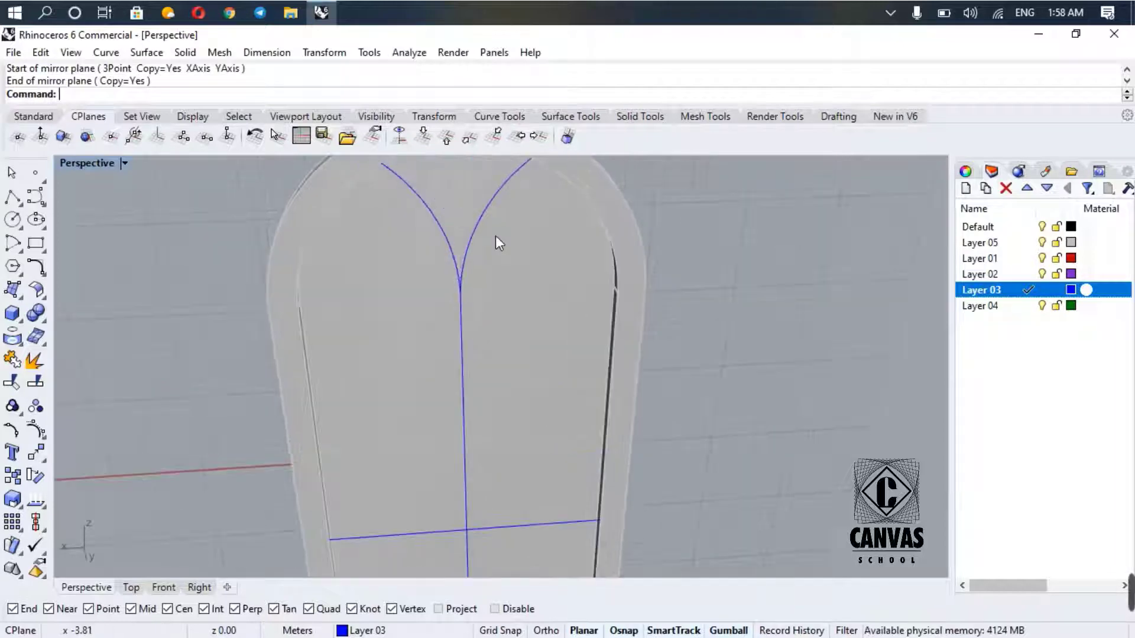
scroll(495, 235, "down", 4)
right_click_drag(556, 245, 580, 235)
scroll(507, 224, "up", 3)
scroll(445, 272, "up", 4)
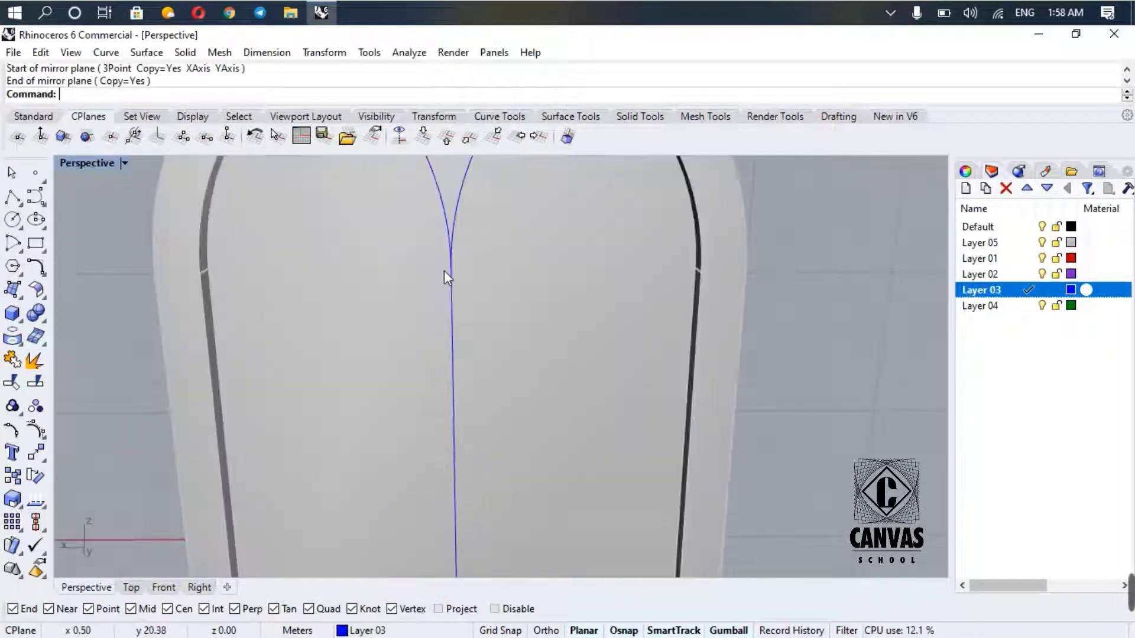
left_click(451, 270)
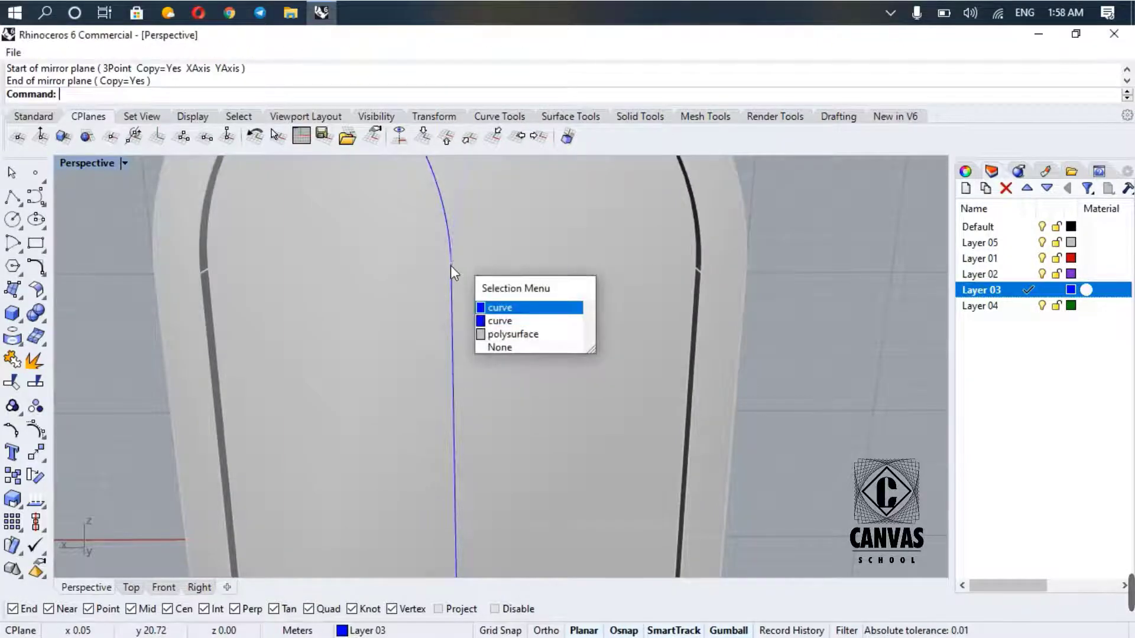
key("Escape")
left_click(451, 279)
key("Escape")
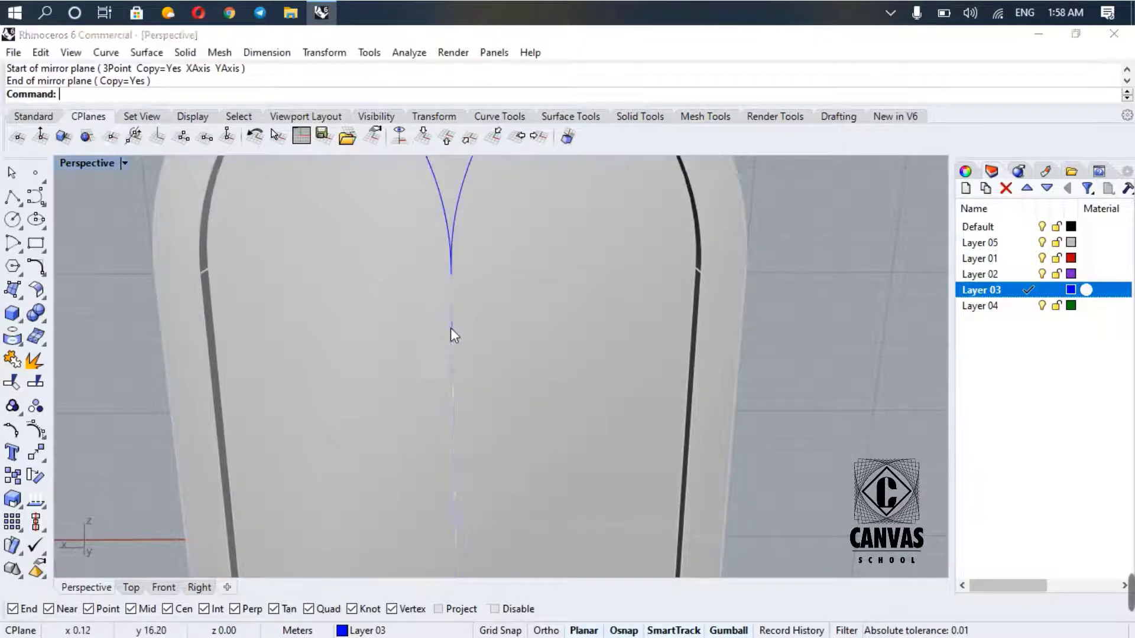
left_click(451, 330)
left_click(479, 372)
scroll(463, 321, "down", 3)
key("Escape")
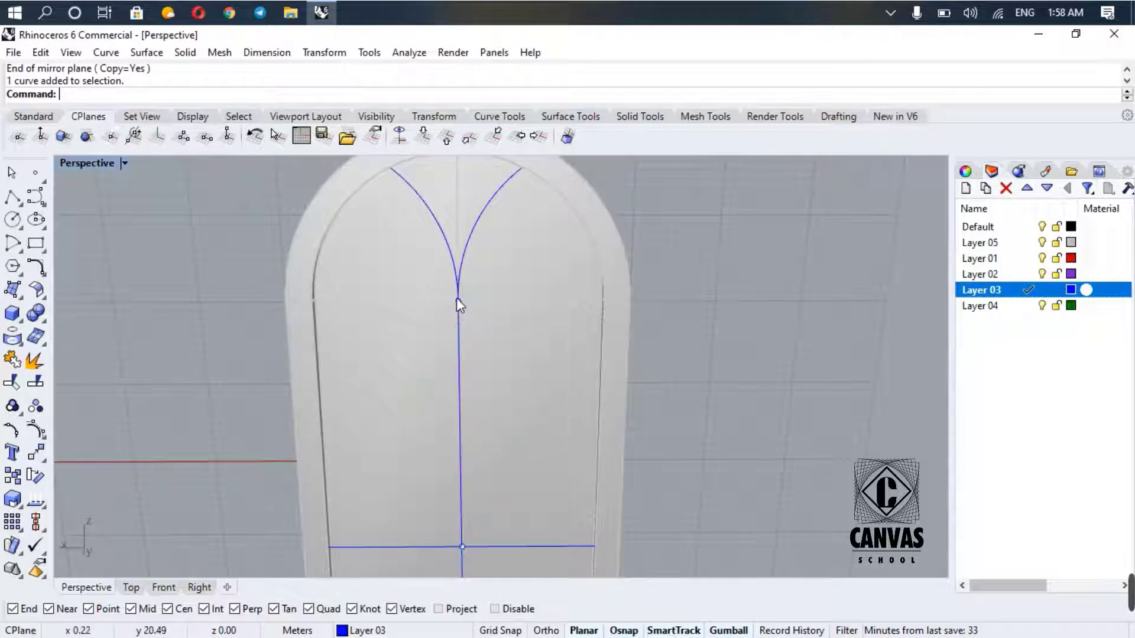
- Delete the vertical line between the arcs and the horizontal line, and undo the deletion
left_click(458, 320)
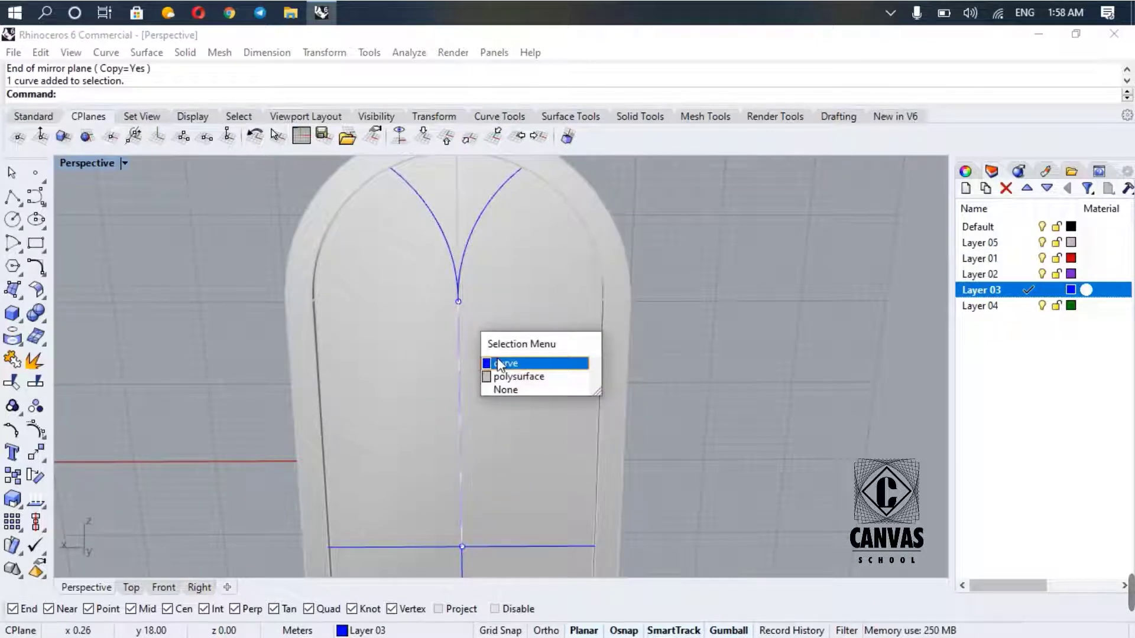
left_click(498, 363)
key("Delete")
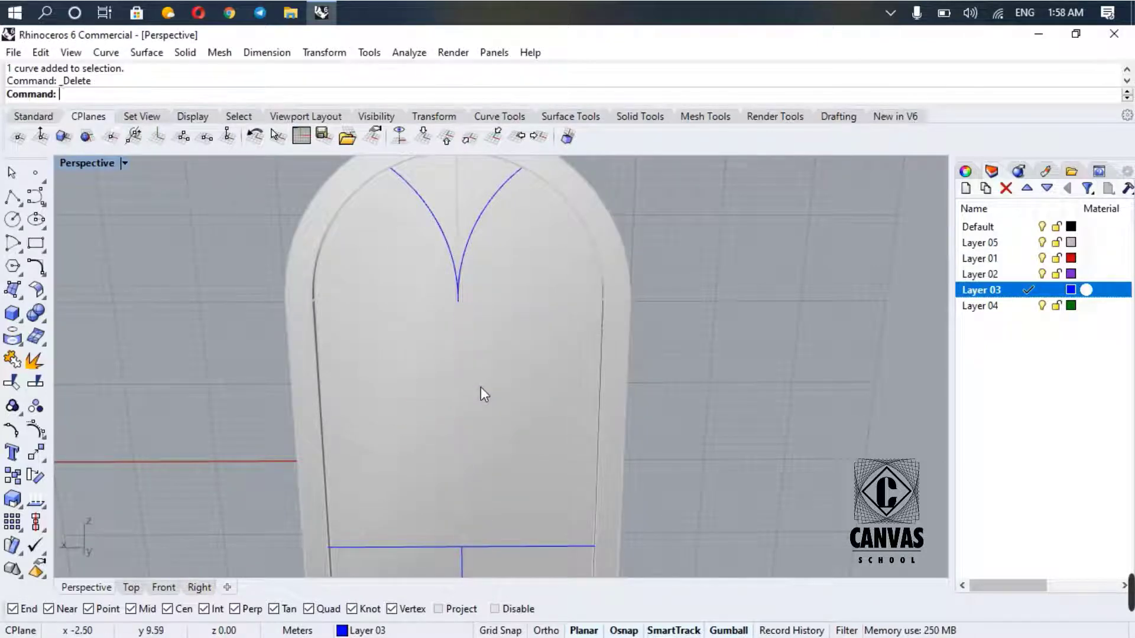
key("ctrl+z")
- Shorten the vertical line by moving its upper end point down along the line, away from where the two arcs meet
scroll(434, 318, "up", 8)
right_click_drag(434, 318, 577, 309)
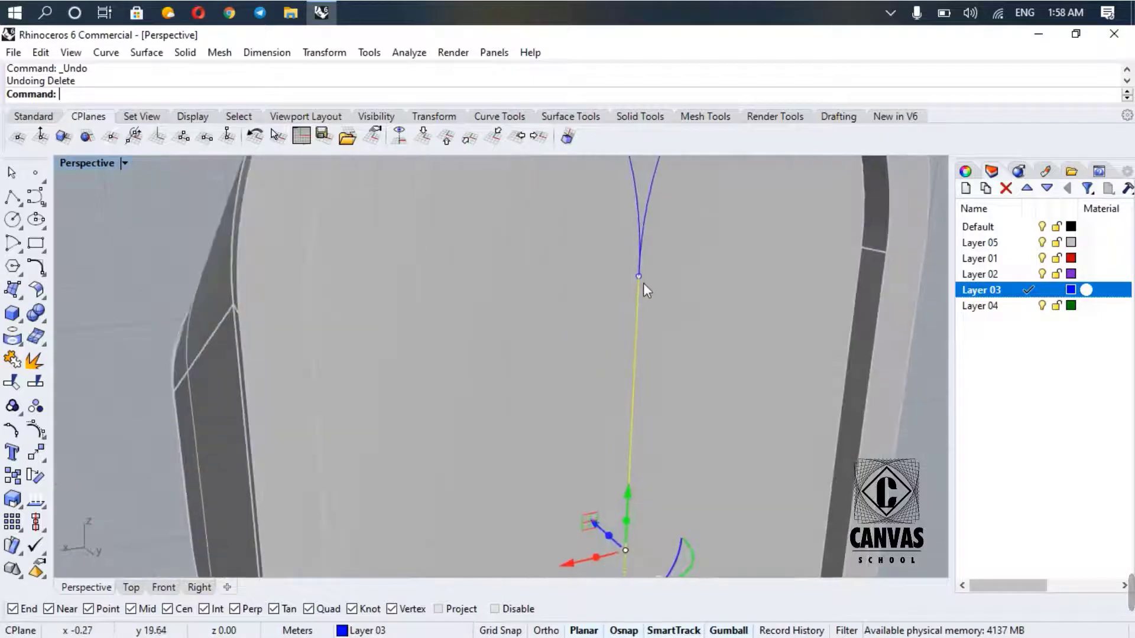
left_click_drag(640, 277, 634, 384)
scroll(631, 344, "down", 6)
key("Escape")
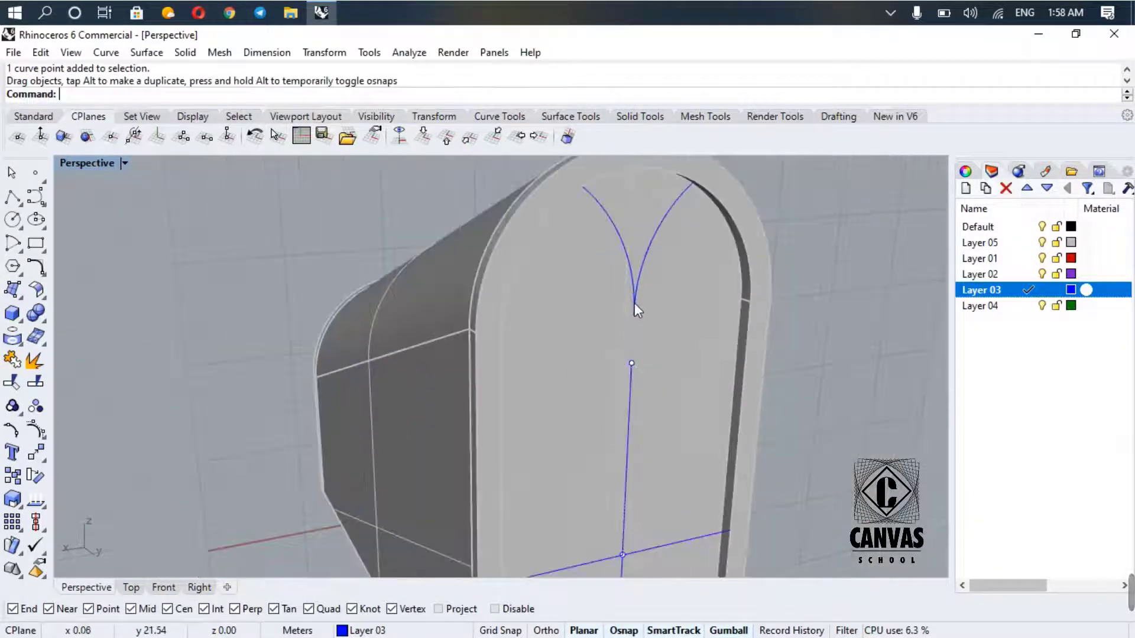
- Stretch both arcs vertically together until their shared lower end reaches the shortened vertical line's upper end
scroll(634, 301, "up", 6)
left_click(640, 282)
left_click(639, 282, "shift")
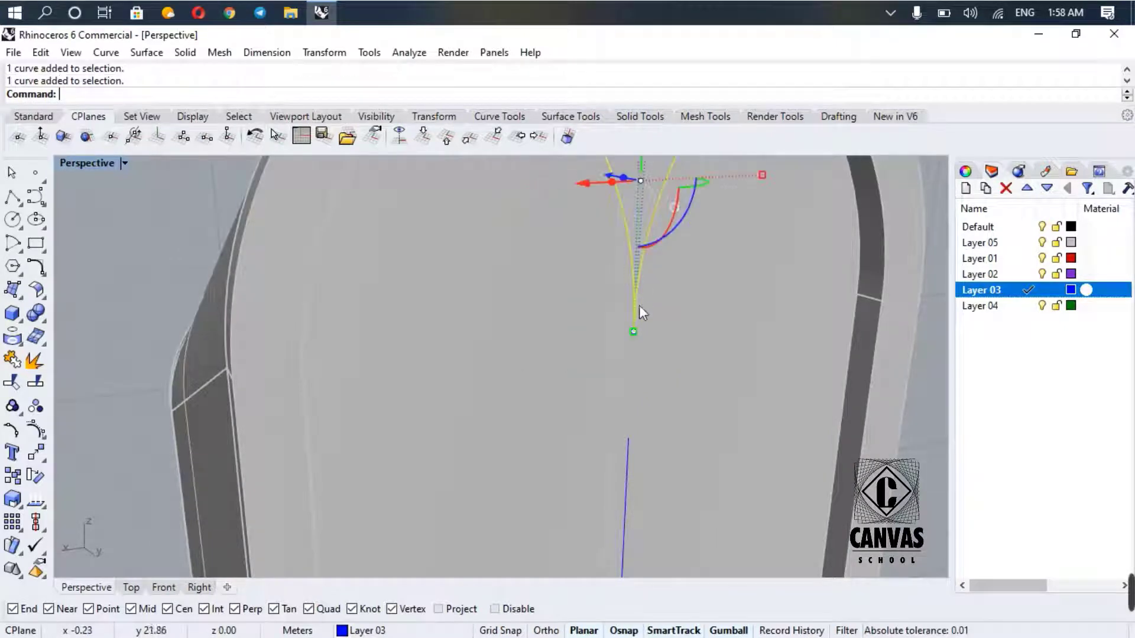
left_click_drag(634, 332, 626, 449)
scroll(626, 445, "down", 7)
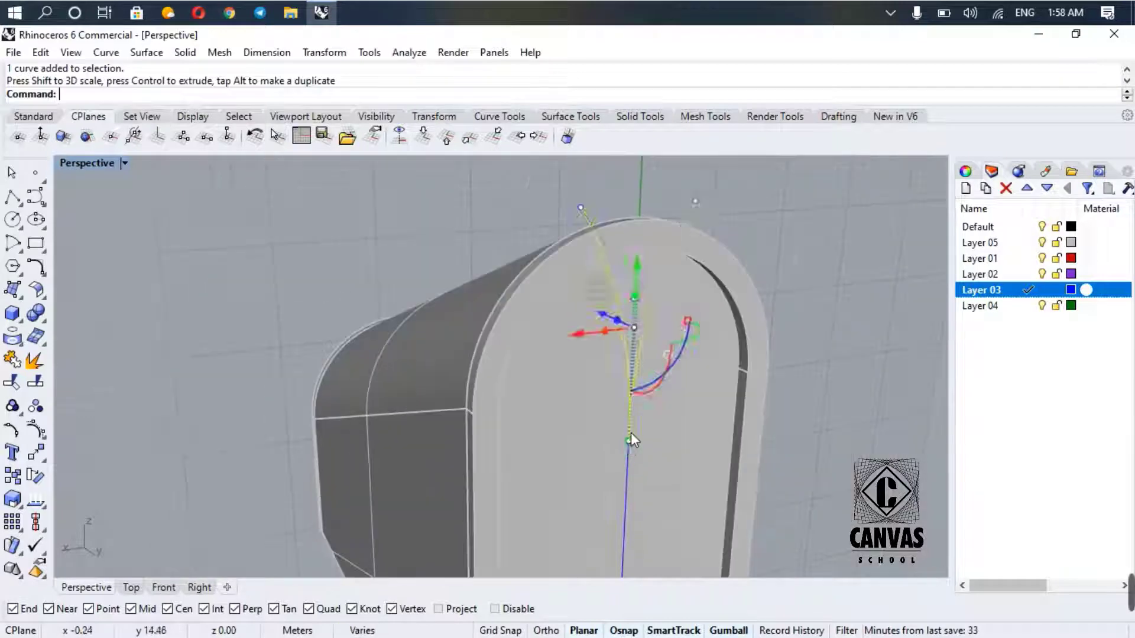
- Undo the last two drag edits on the mirrored arcs of the large arched frame and deselect them
key("Escape")
right_click_drag(668, 404, 620, 387)
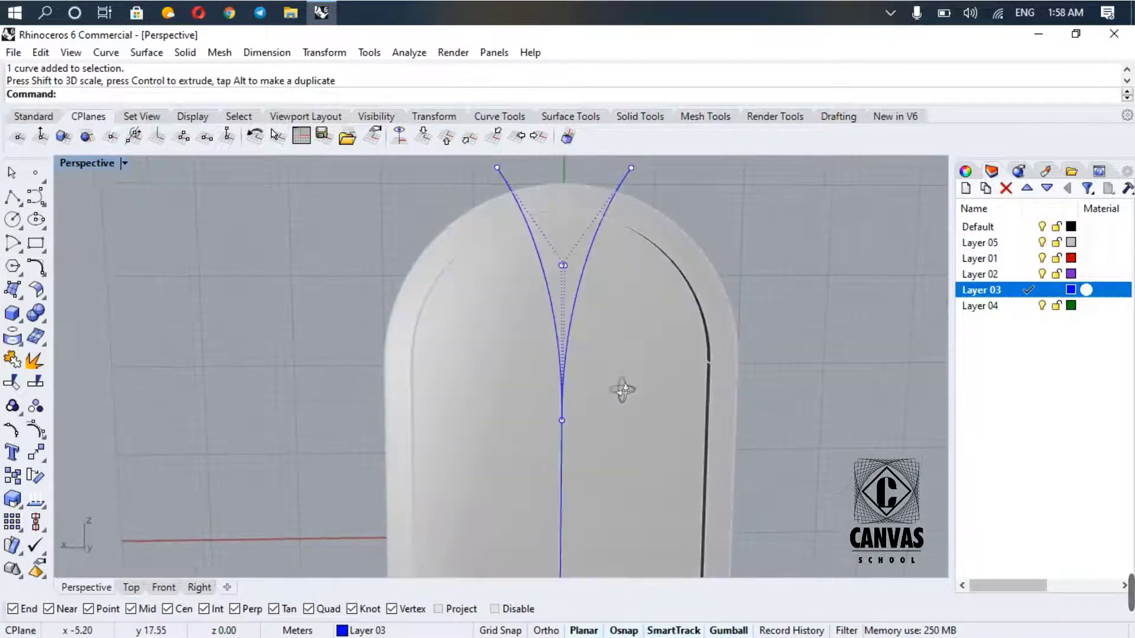
scroll(608, 380, "down", 5)
key("ctrl+z")
key("ctrl+z")
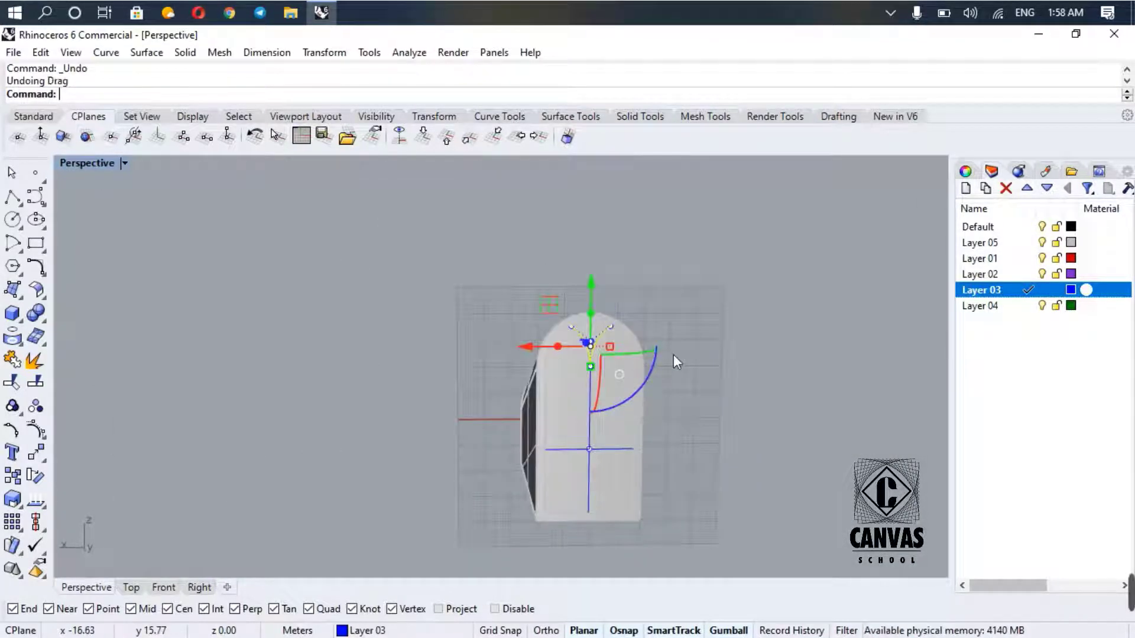
key("Escape")
key("Escape")
scroll(622, 395, "up", 3)
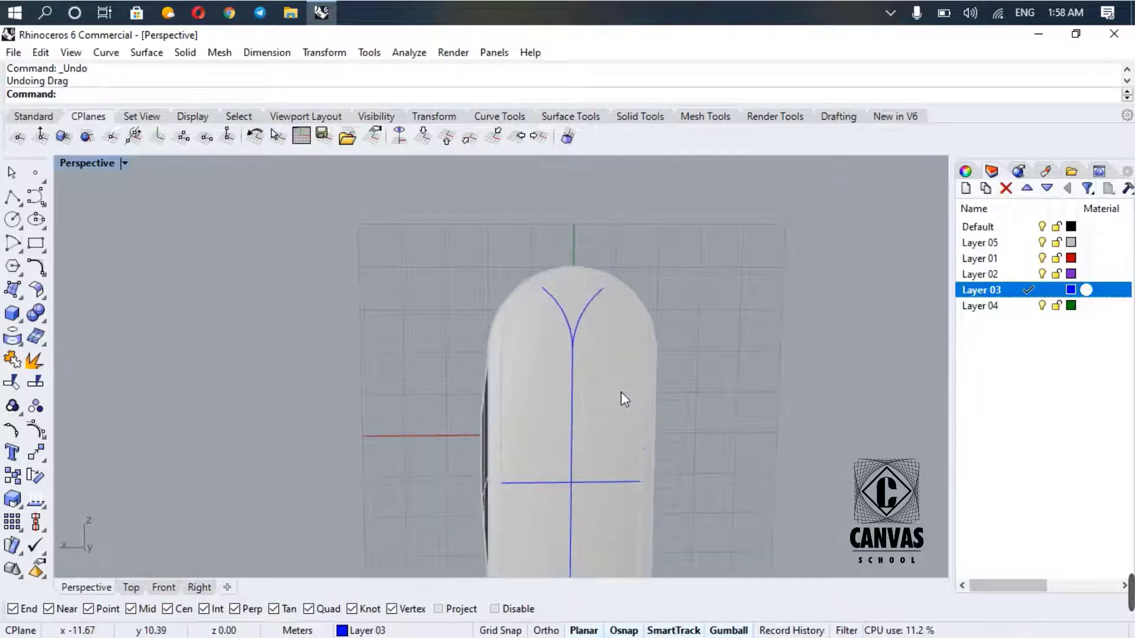
- Move the horizontal division line on the large arched frame upward along the vertical line
right_click_drag(575, 401, 629, 444)
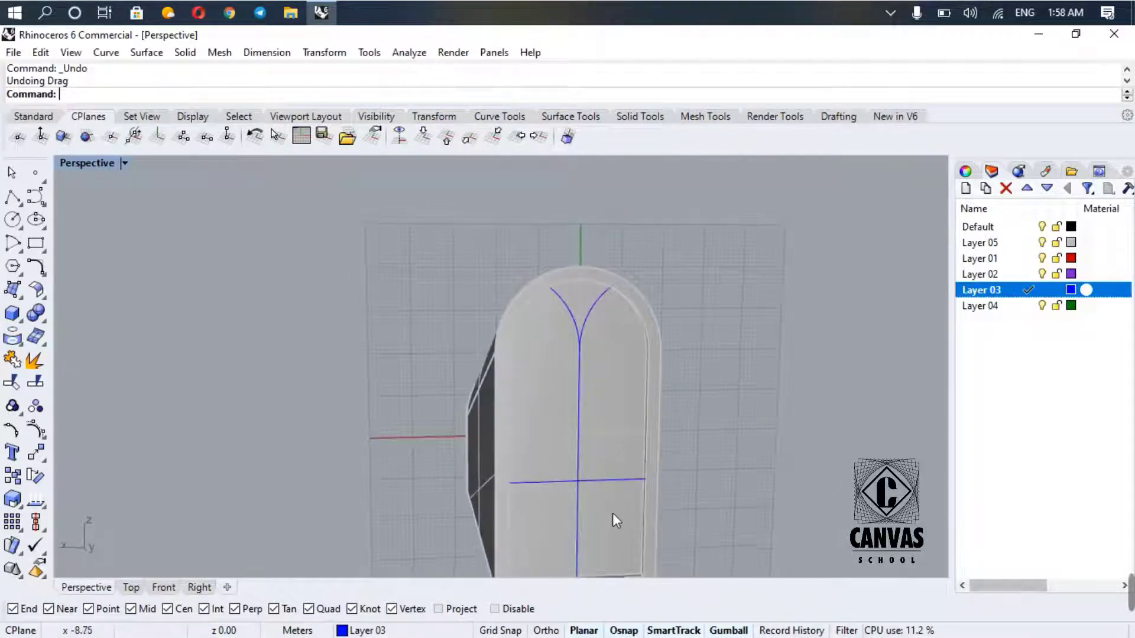
scroll(591, 473, "up", 4)
left_click(591, 461)
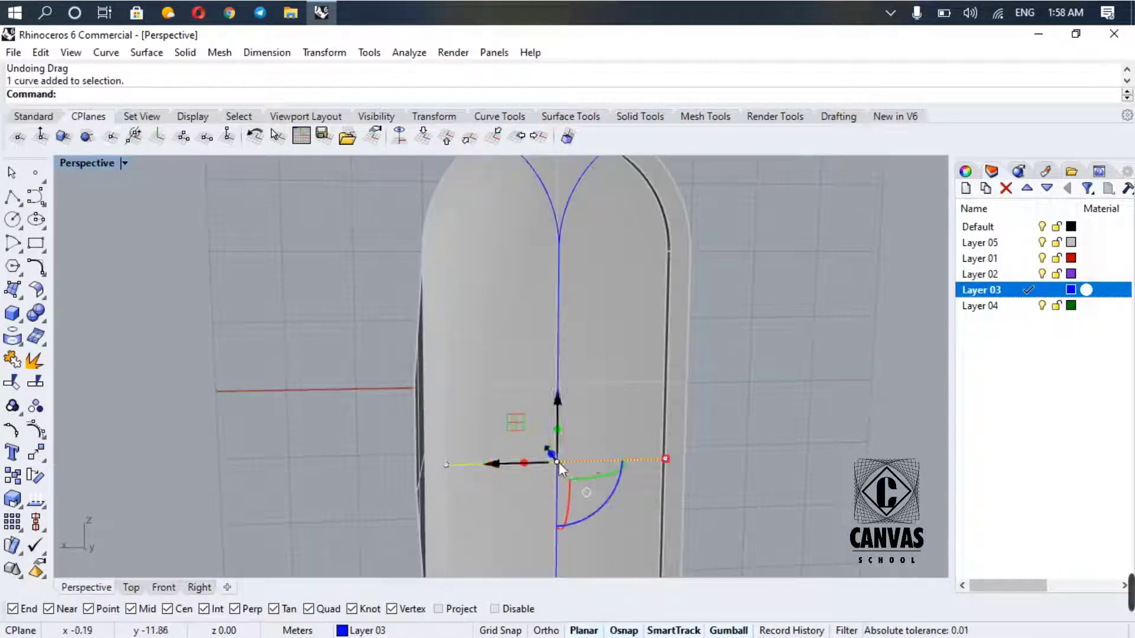
left_click_drag(559, 462, 562, 417)
scroll(565, 419, "down", 8)
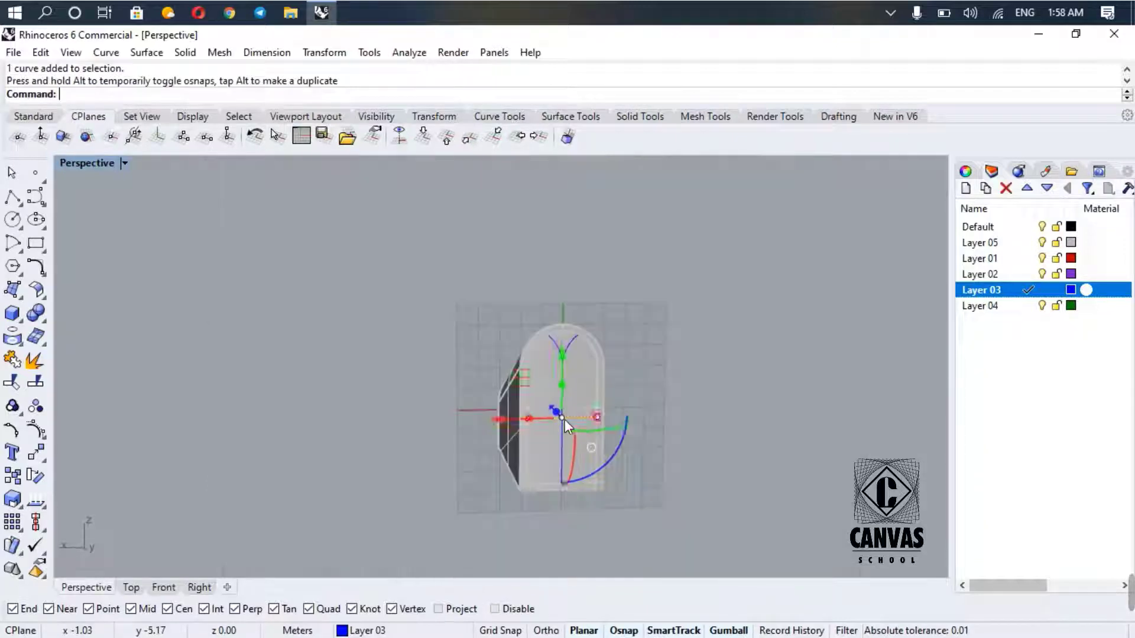
left_click(686, 427)
right_click_drag(686, 428, 649, 434)
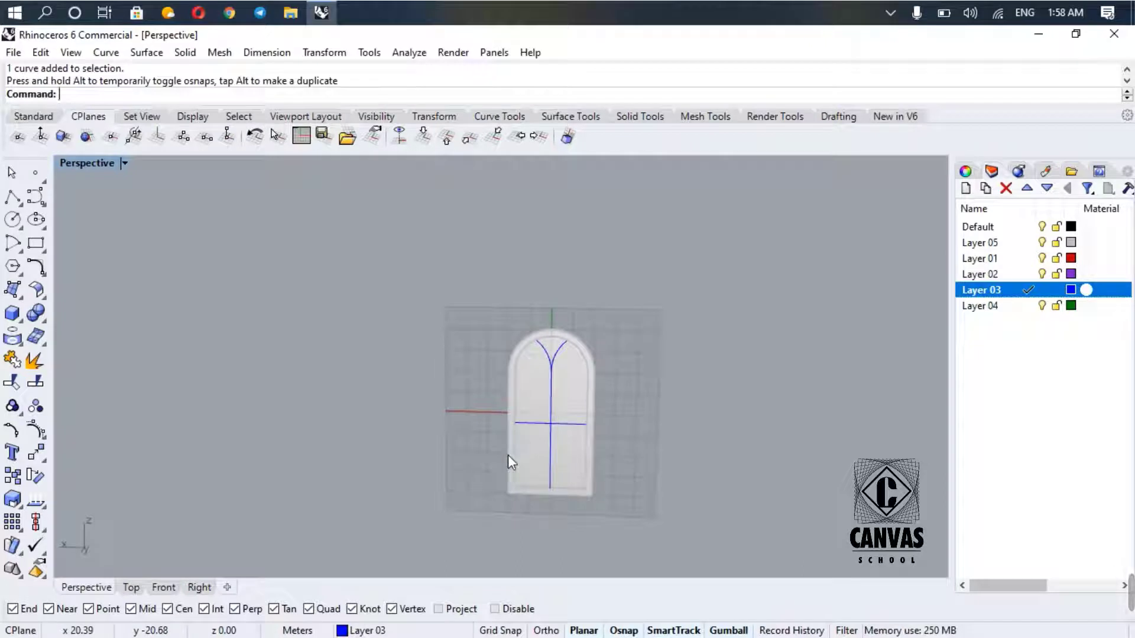
- Examine the division lines and branching arcs on the large arched frame from the front and at an angle
scroll(509, 444, "up", 3)
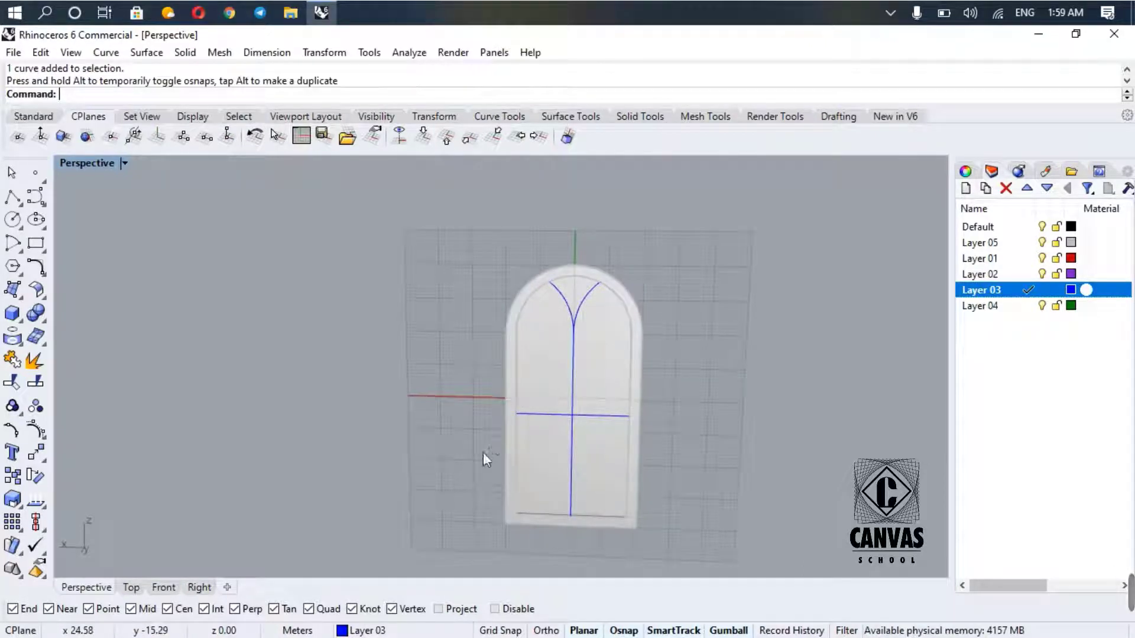
scroll(561, 308, "up", 3)
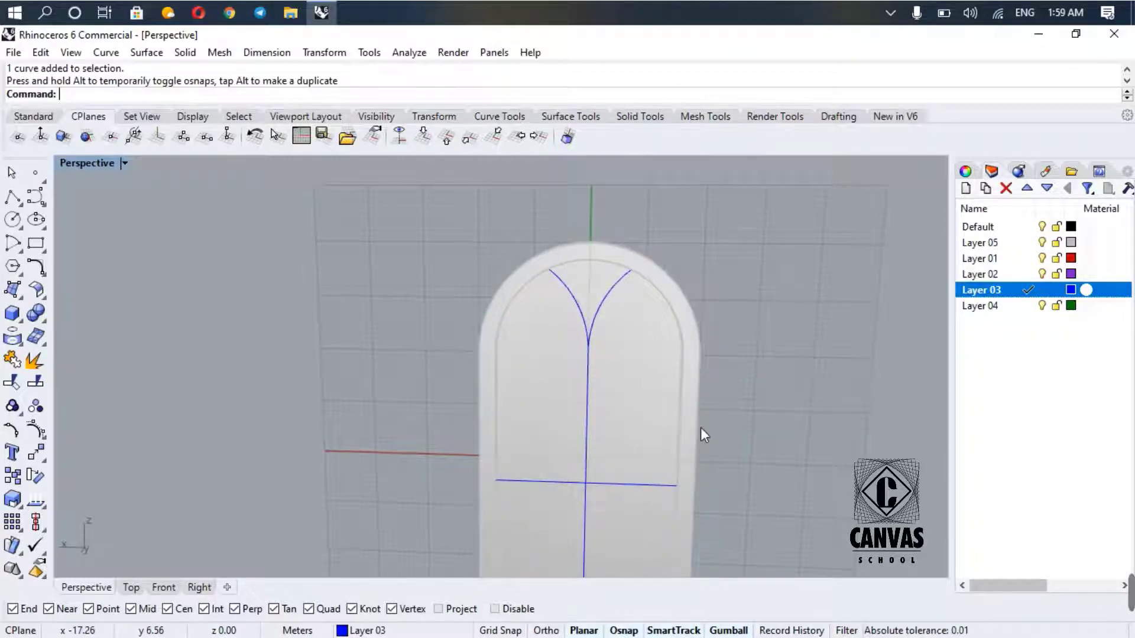
right_click_drag(701, 429, 736, 477)
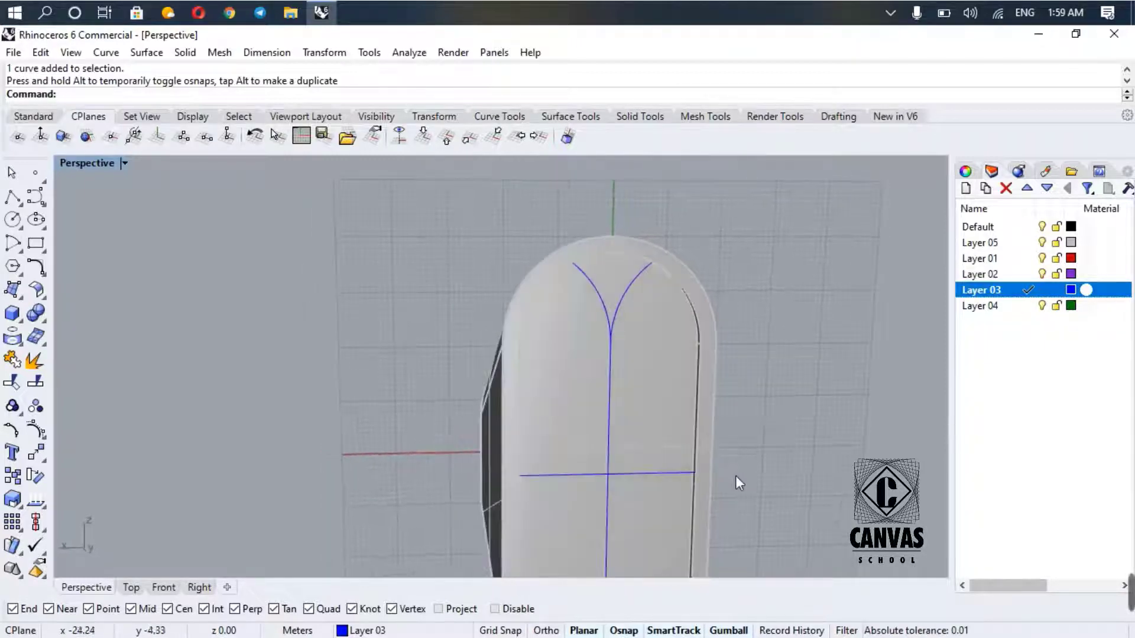
scroll(755, 428, "up", 3)
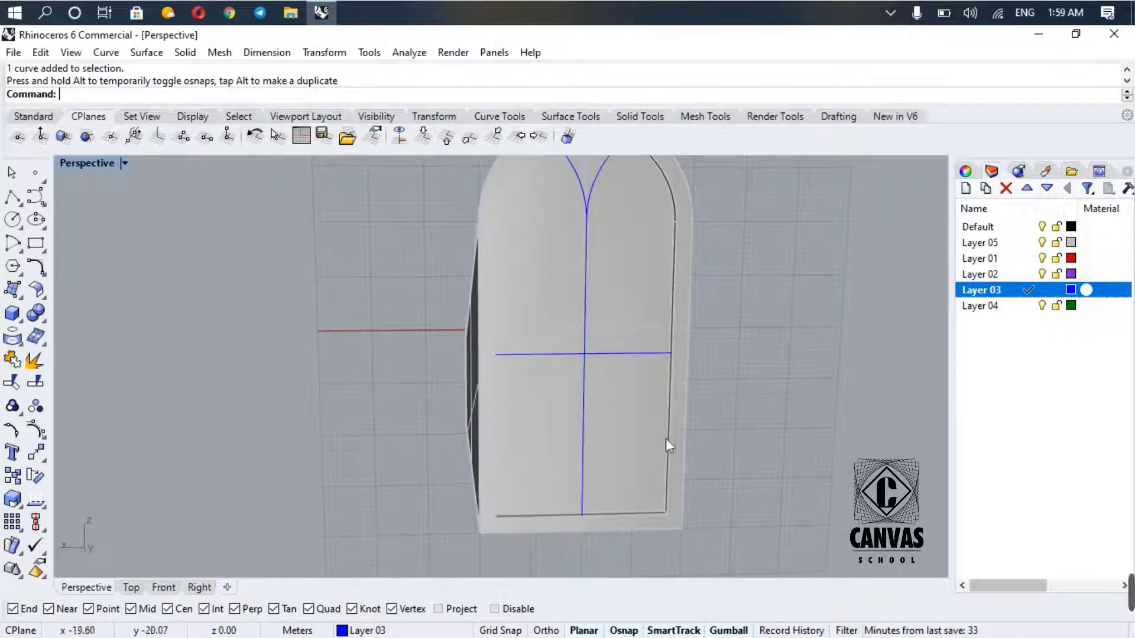
scroll(555, 509, "up", 2)
right_click_drag(646, 499, 722, 516)
scroll(705, 516, "down", 5)
right_click_drag(695, 477, 757, 467)
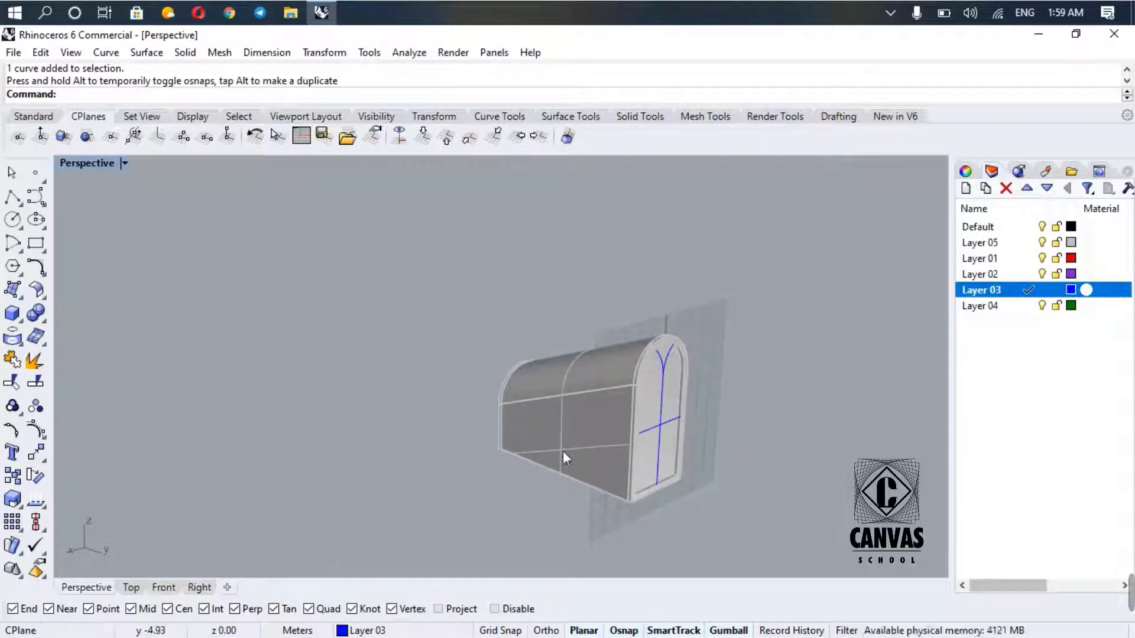
- Orient the construction plane to the arched frame at the small end of the building
right_click_drag(562, 459, 935, 456)
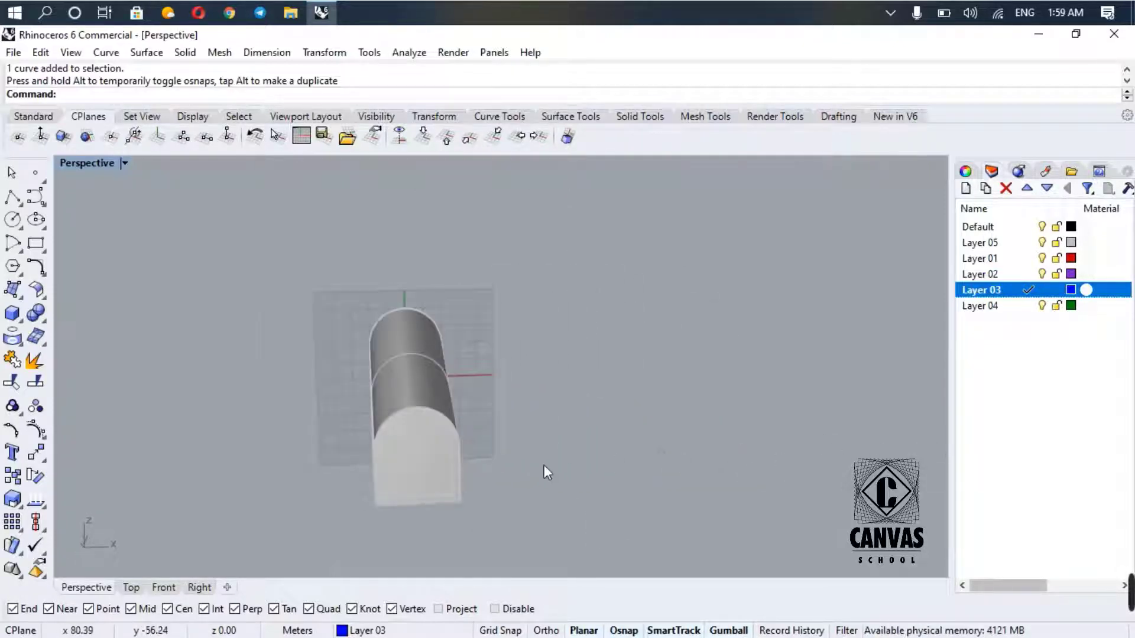
right_click_drag(544, 465, 671, 459)
scroll(463, 456, "up", 3)
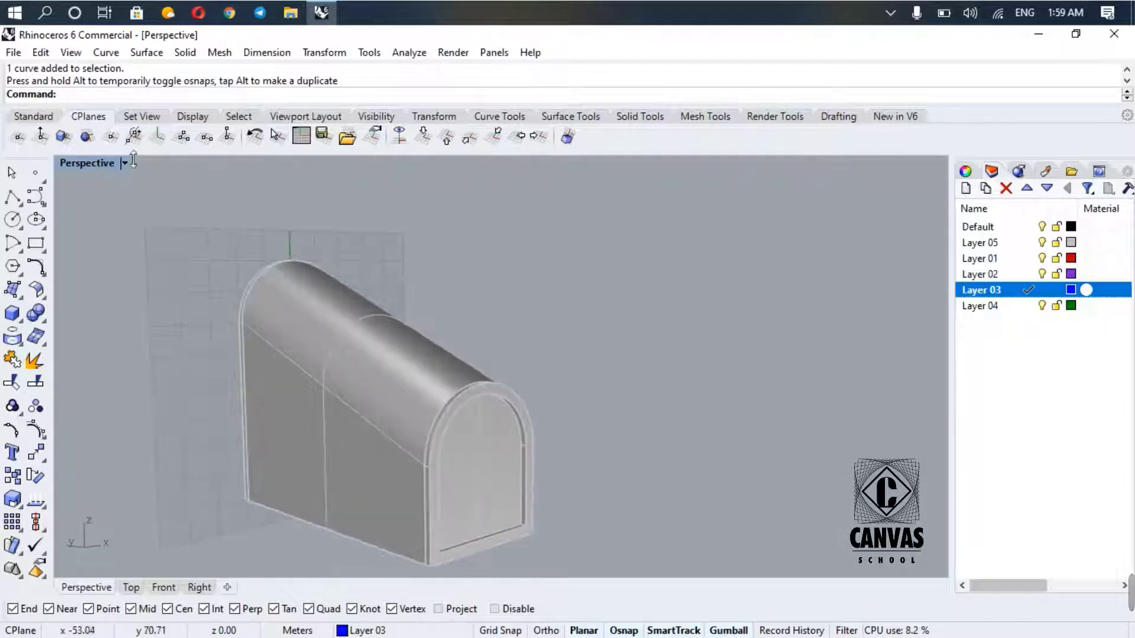
left_click(63, 136)
scroll(489, 400, "up", 4)
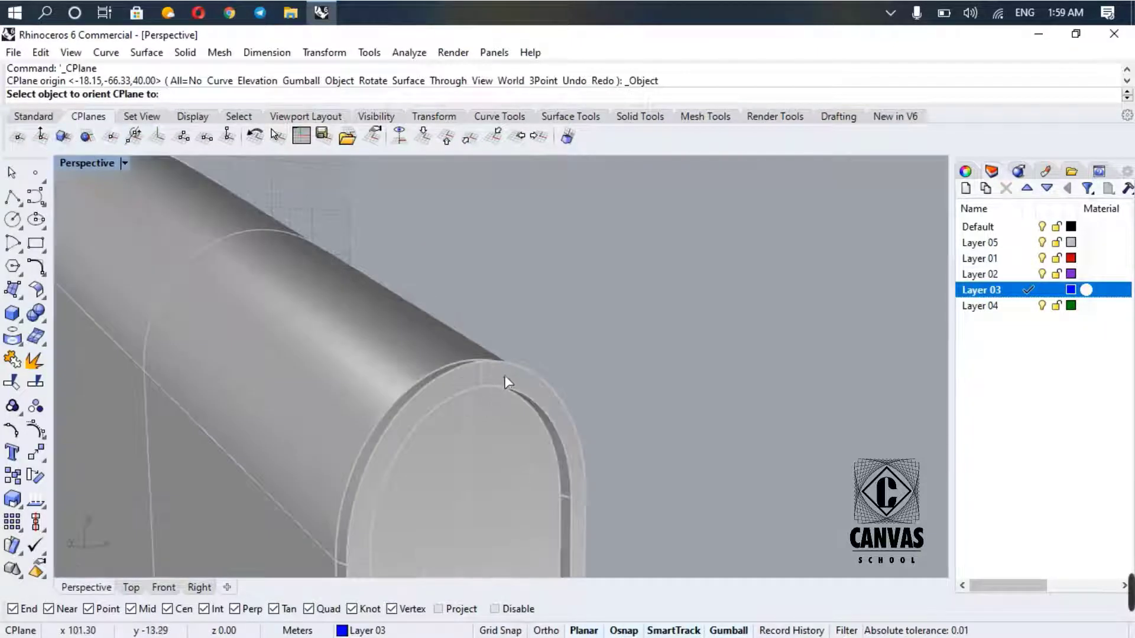
left_click(512, 390)
scroll(529, 407, "down", 4)
right_click_drag(579, 459, 357, 489)
scroll(356, 488, "up", 3)
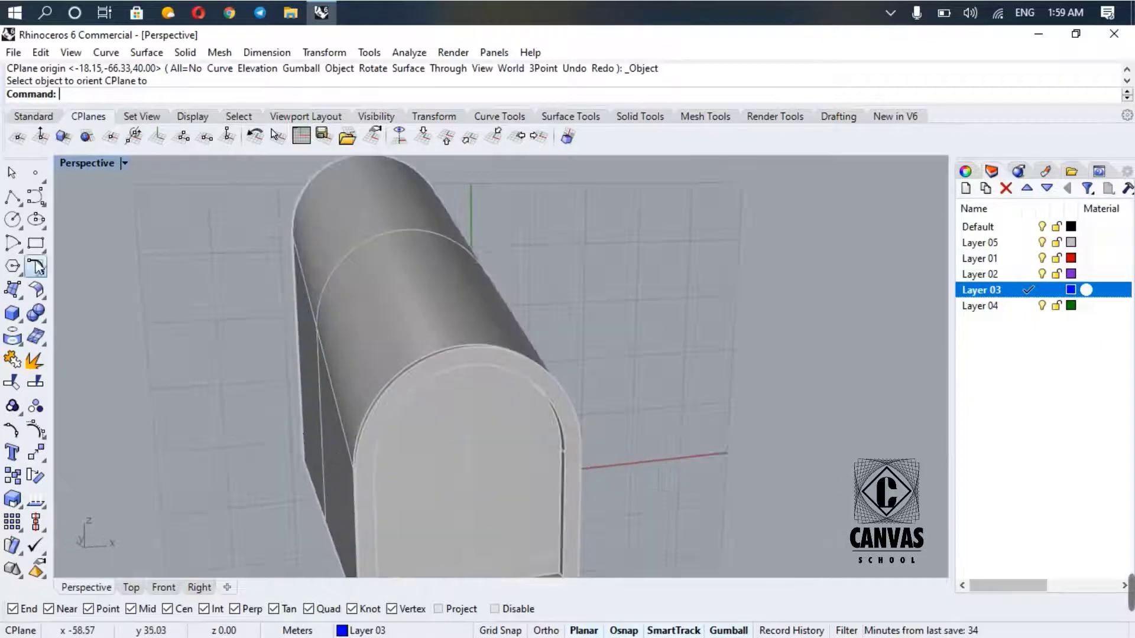
- Draw a vertical polyline on the small arched frame from the top of its inner arch to the midpoint of its inner bottom edge
left_click(13, 195)
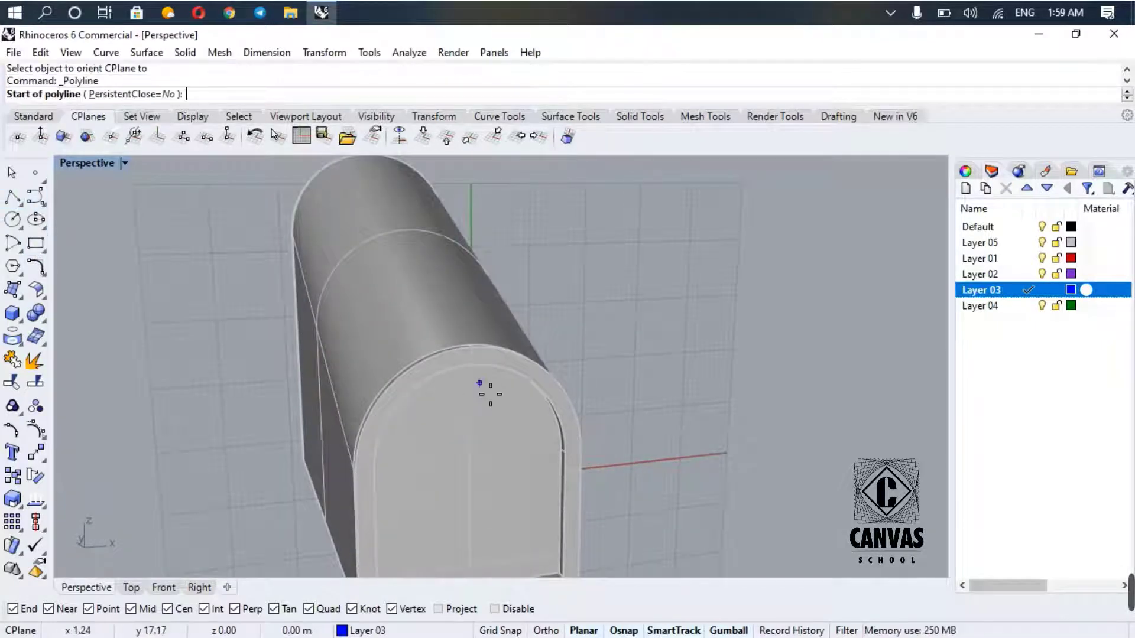
left_click(479, 366)
right_click_drag(505, 506, 550, 438)
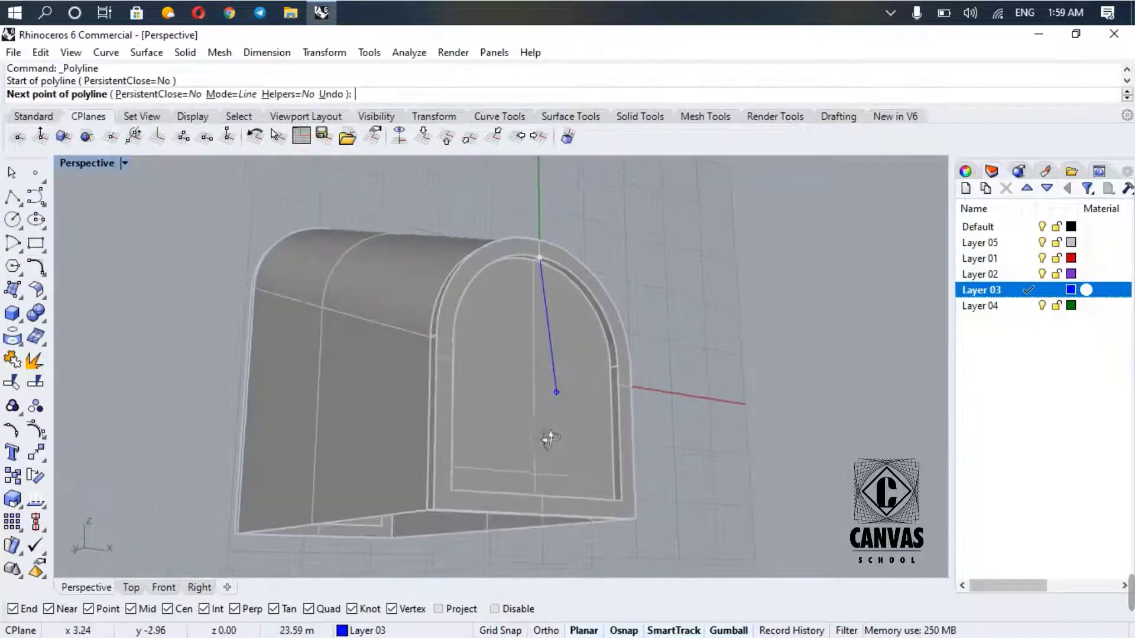
left_click(543, 497)
right_click_drag(565, 518, 628, 572)
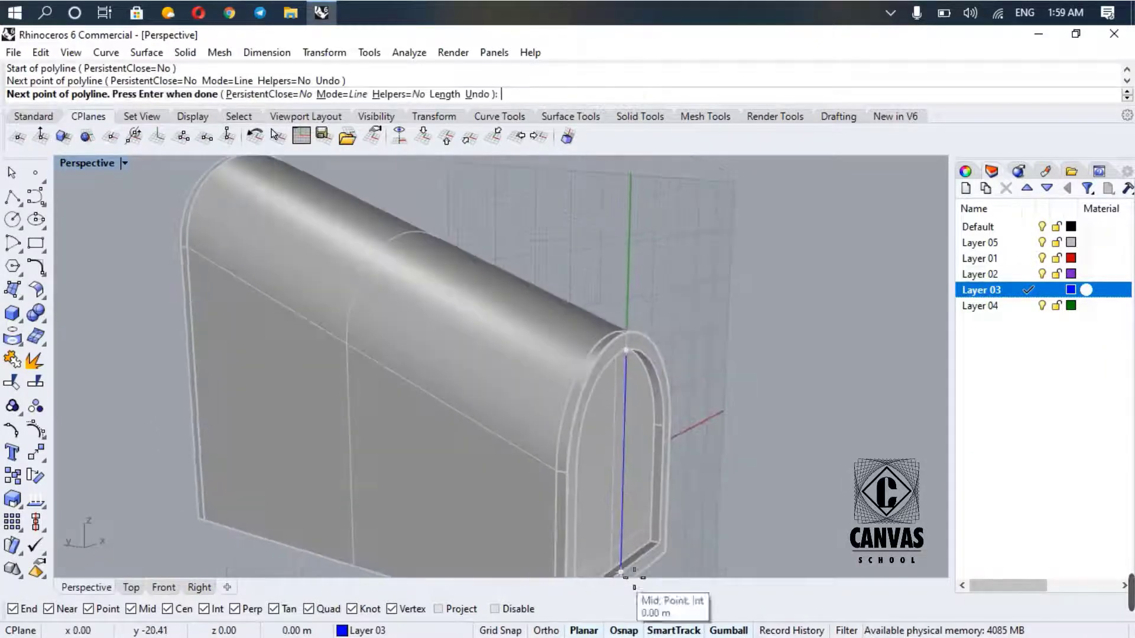
right_click(722, 527)
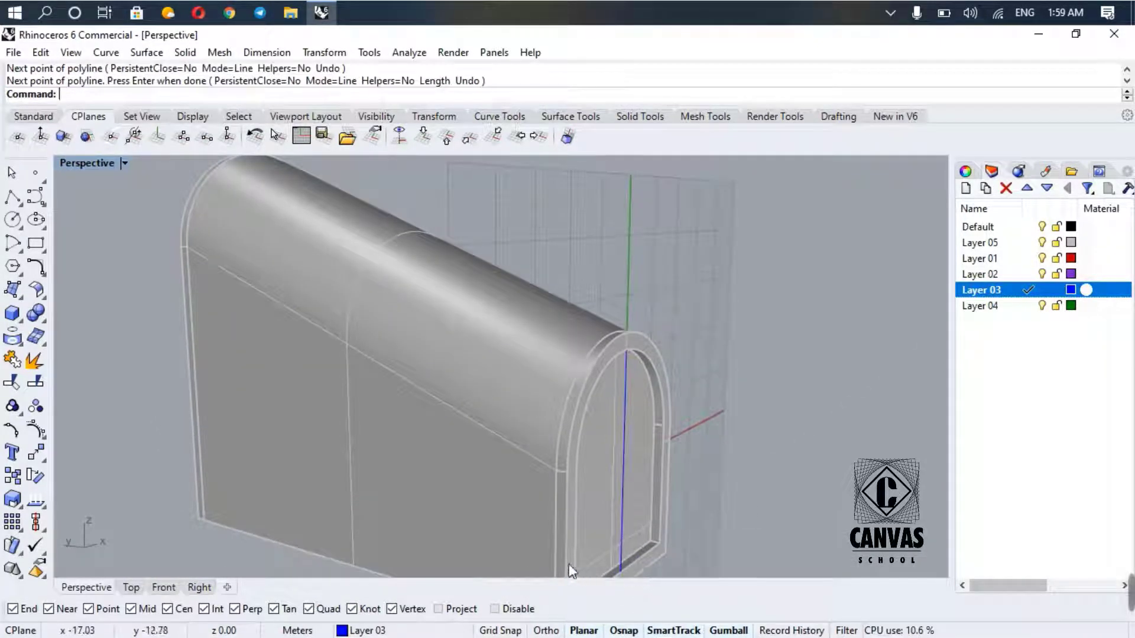
- Try to shift the large frame's horizontal line downward twice with the gumball, and undo both attempts
right_click_drag(547, 532, 647, 395)
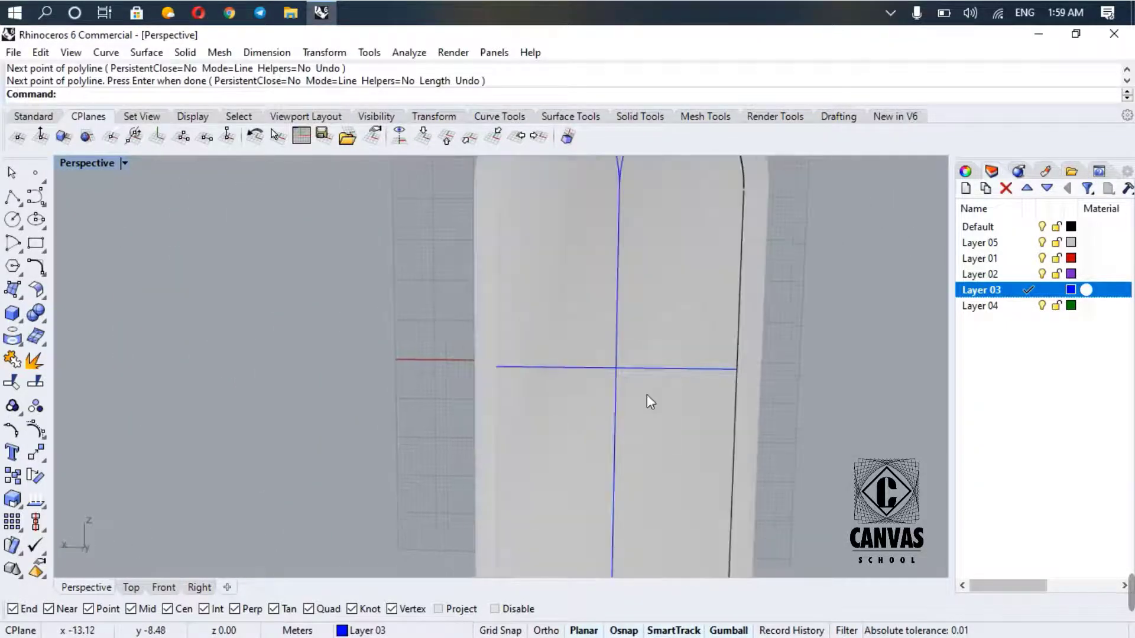
left_click(644, 369)
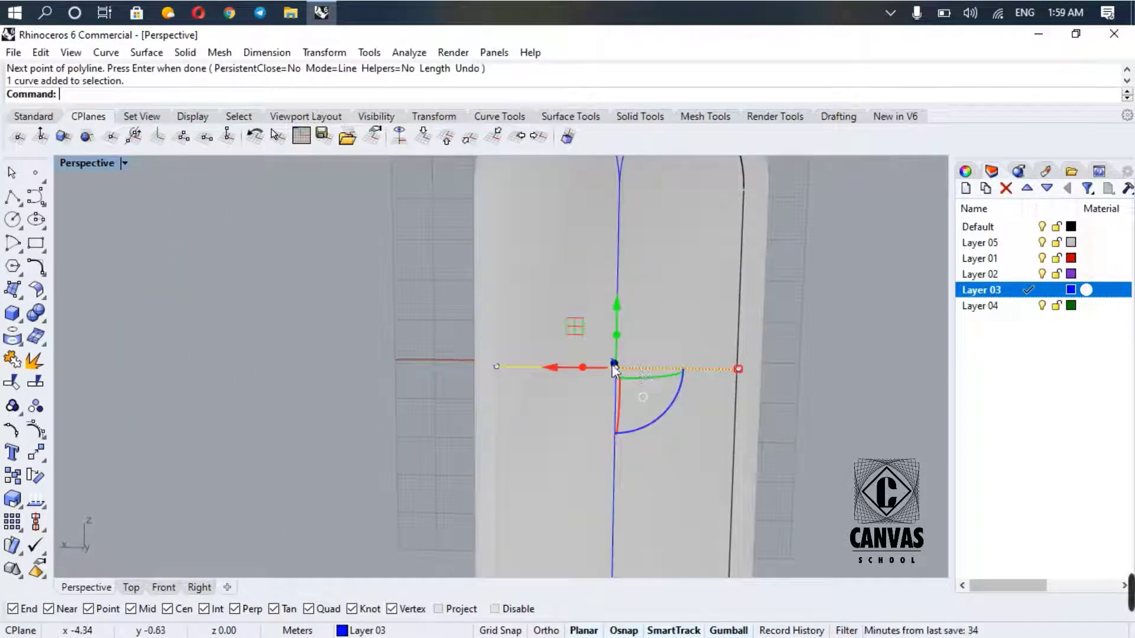
left_click_drag(614, 366, 618, 395)
key("ctrl+z")
left_click_drag(616, 345, 629, 431)
scroll(621, 420, "down", 5)
key("ctrl+z")
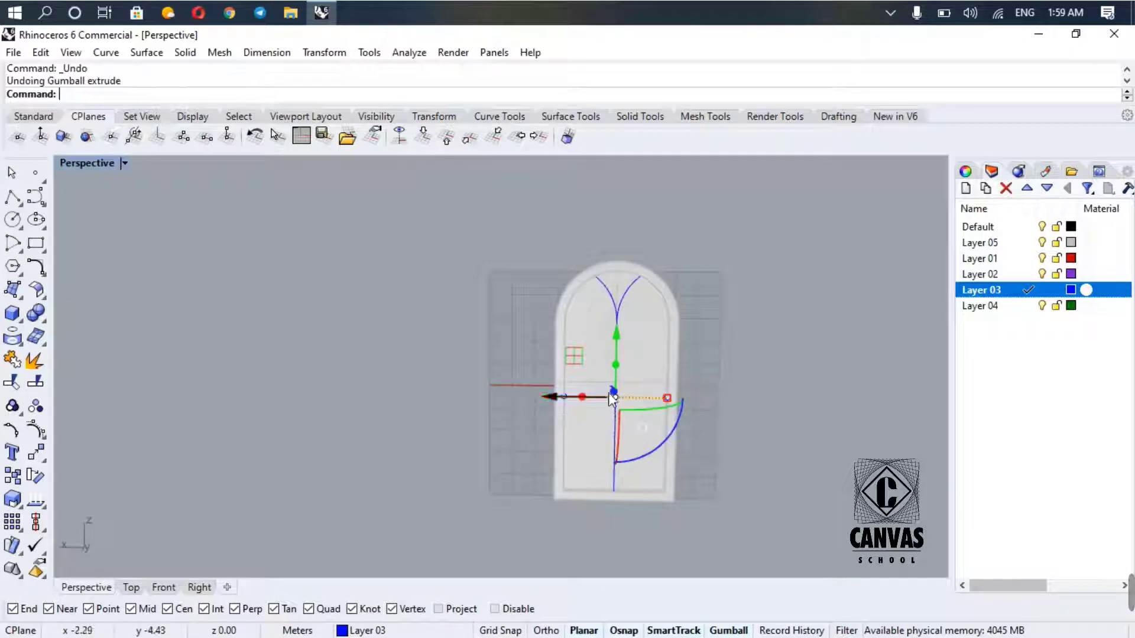
- Move the large frame's horizontal line down along the vertical line into the lower third of the opening
scroll(609, 393, "up", 5)
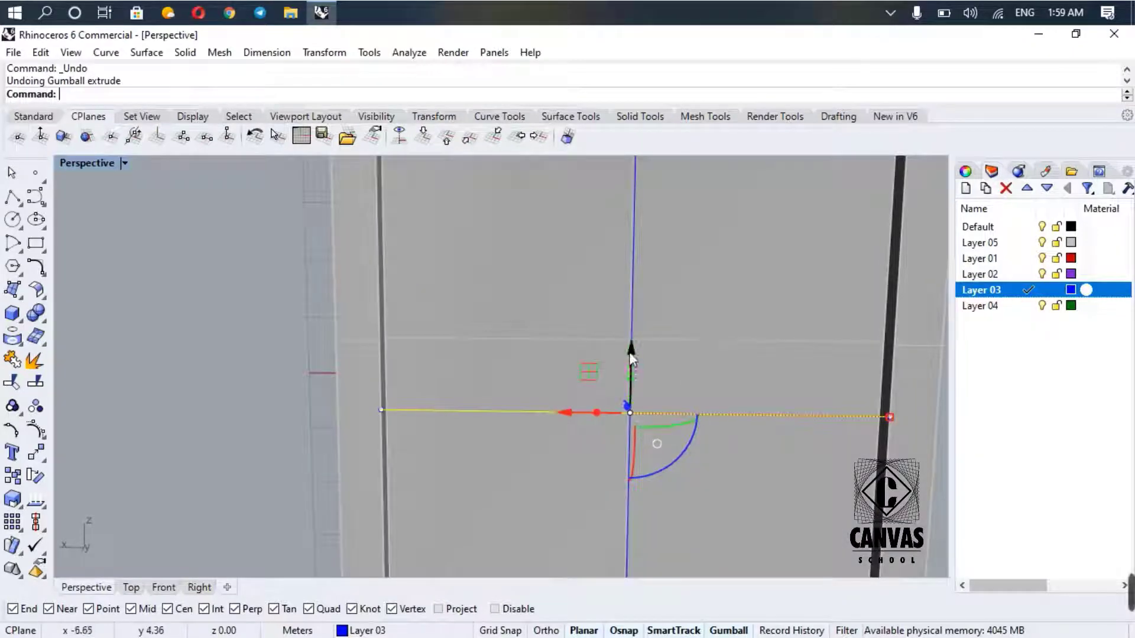
left_click_drag(631, 357, 631, 451)
scroll(634, 420, "down", 5)
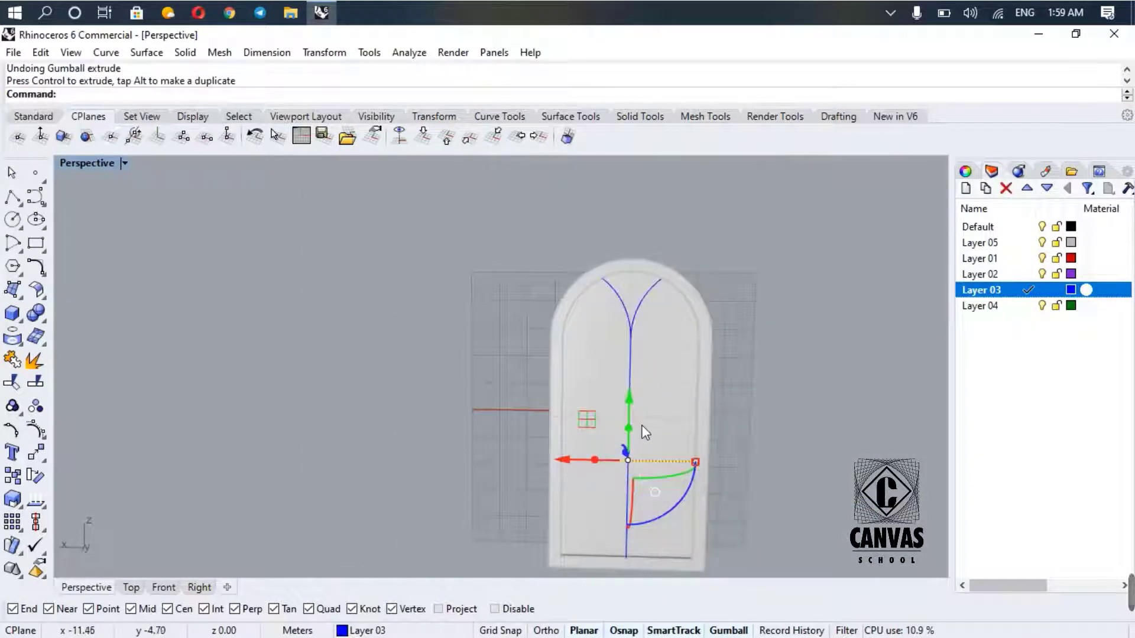
mouse_move(633, 412)
left_mouse_down()
mouse_move(651, 457)
mouse_move(631, 421)
left_mouse_up()
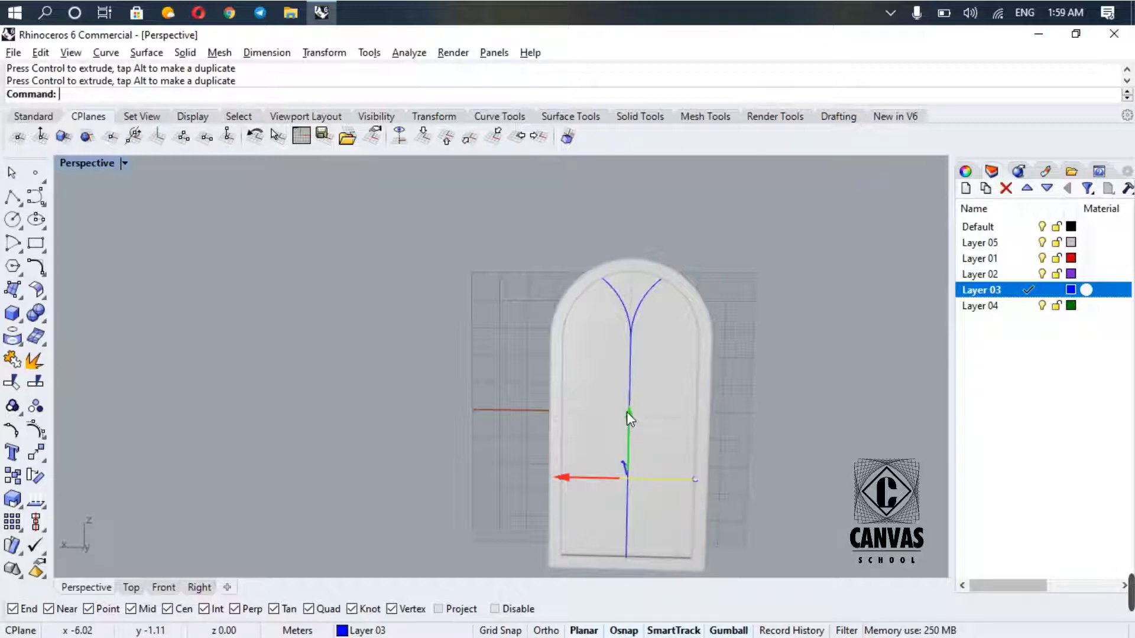
- Duplicate the large frame's horizontal line upward, placing the copy between the lower line and the branching arcs
left_click_drag(627, 412, 634, 339)
right_click_drag(504, 404, 500, 398)
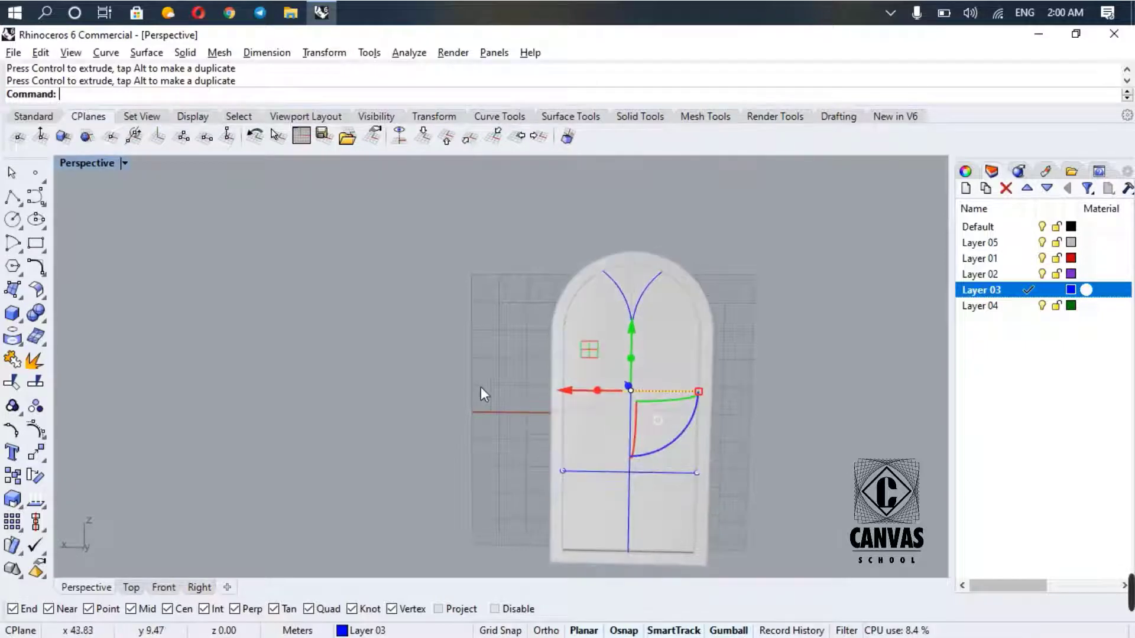
right_click(469, 394)
key("Escape")
key("Escape")
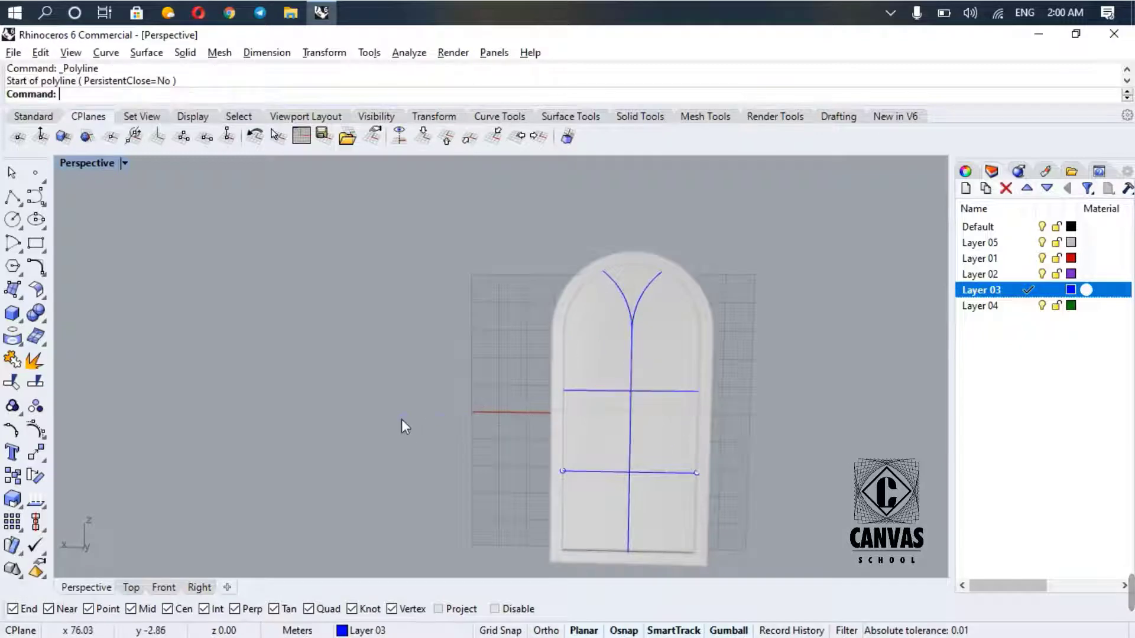
- Draw a horizontal line across the small arched frame between its inner side edges, slightly below the start of the arch
right_click_drag(402, 420, 672, 447)
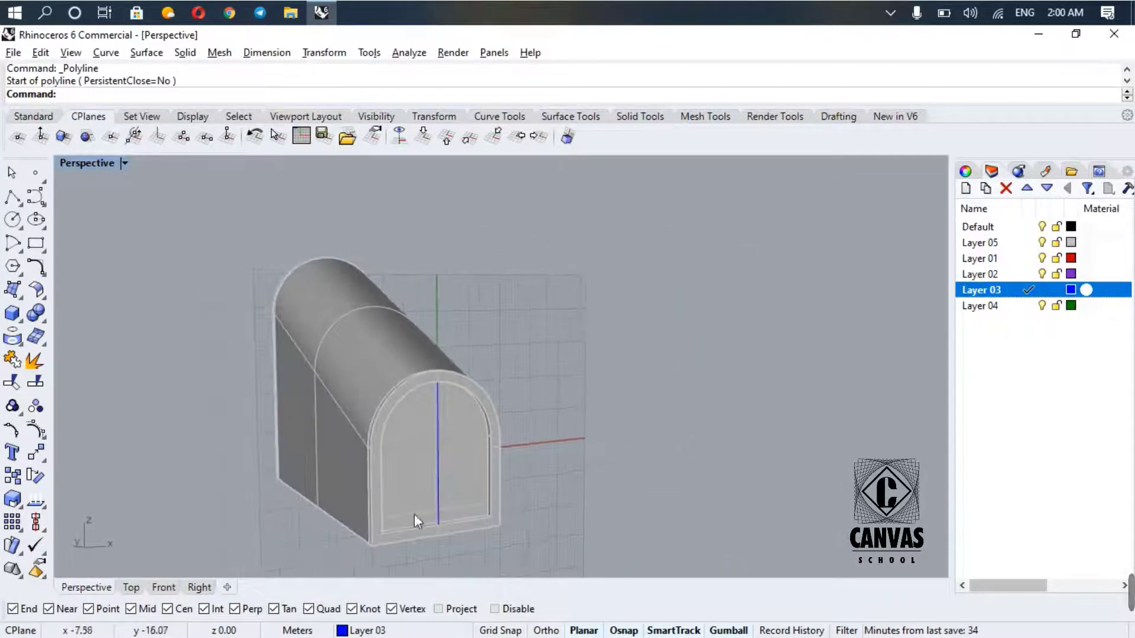
scroll(414, 513, "up", 4)
type("Line")
key("Return")
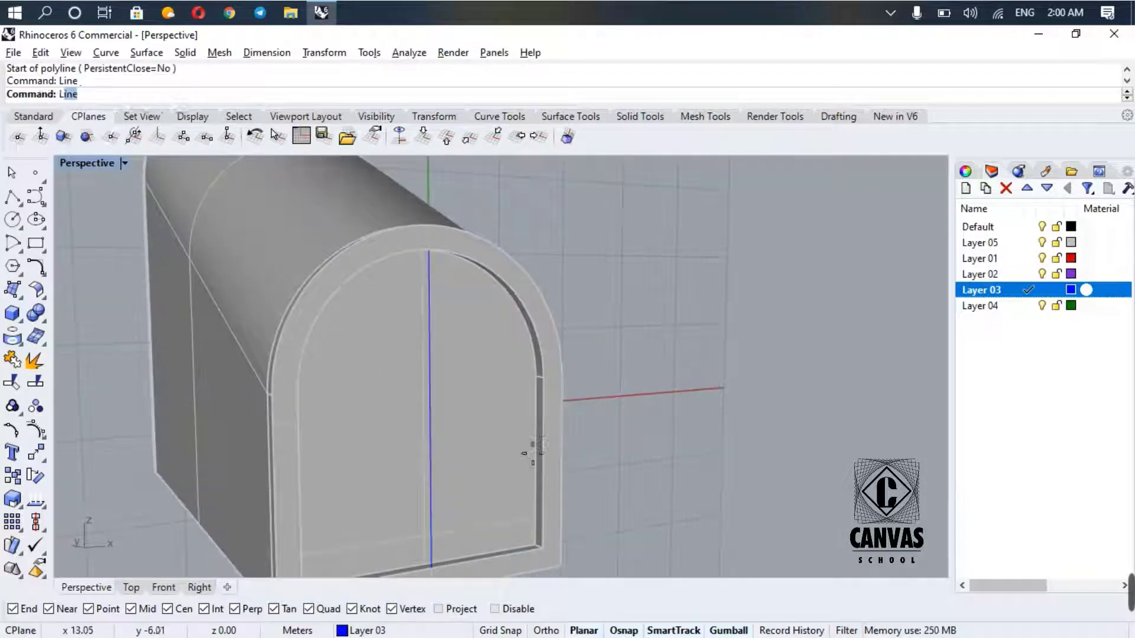
left_click(544, 413)
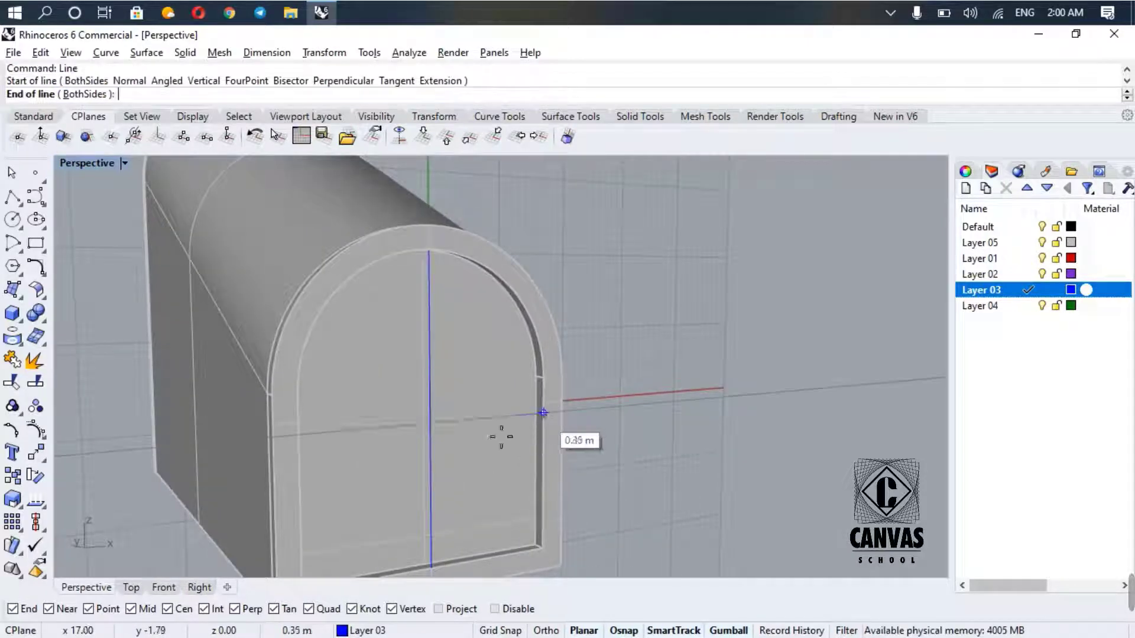
left_click(304, 436)
- Copy the right branching arc from the large frame to the small frame, placing its lower end on the small frame's vertical line
scroll(331, 352, "down", 4)
right_click_drag(167, 347, 418, 409)
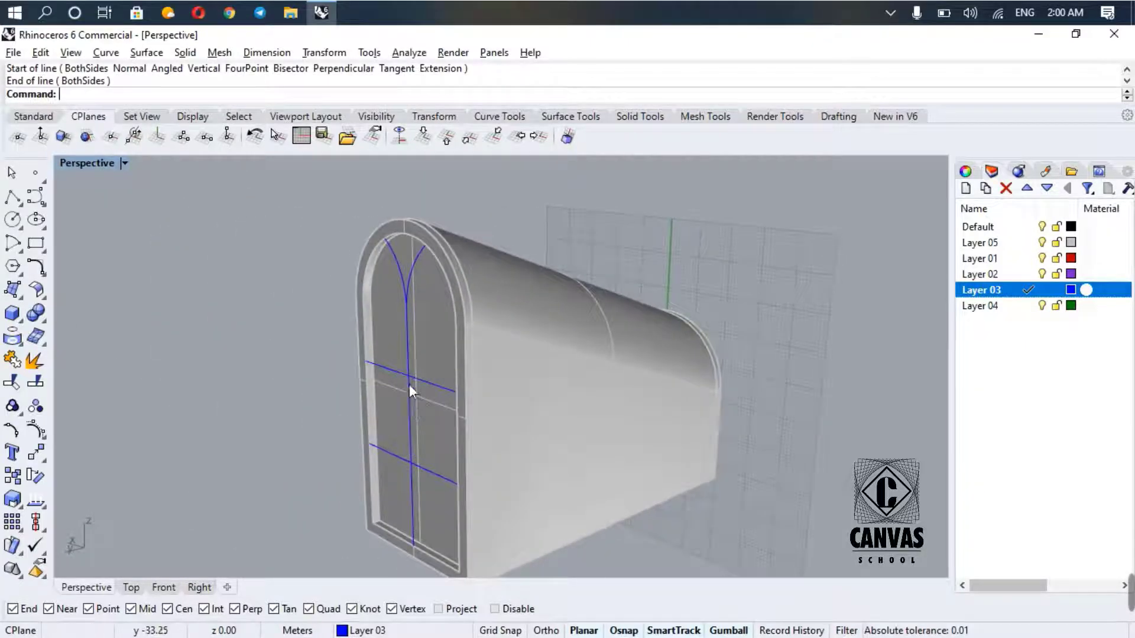
scroll(409, 265, "up", 6)
left_click(423, 296)
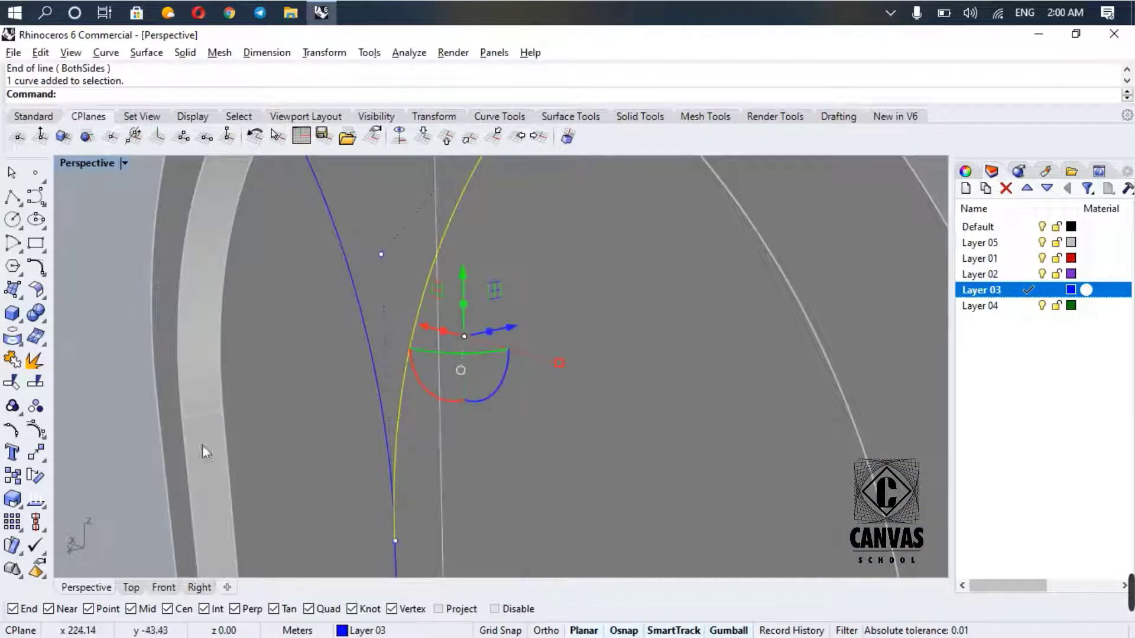
left_click(12, 476)
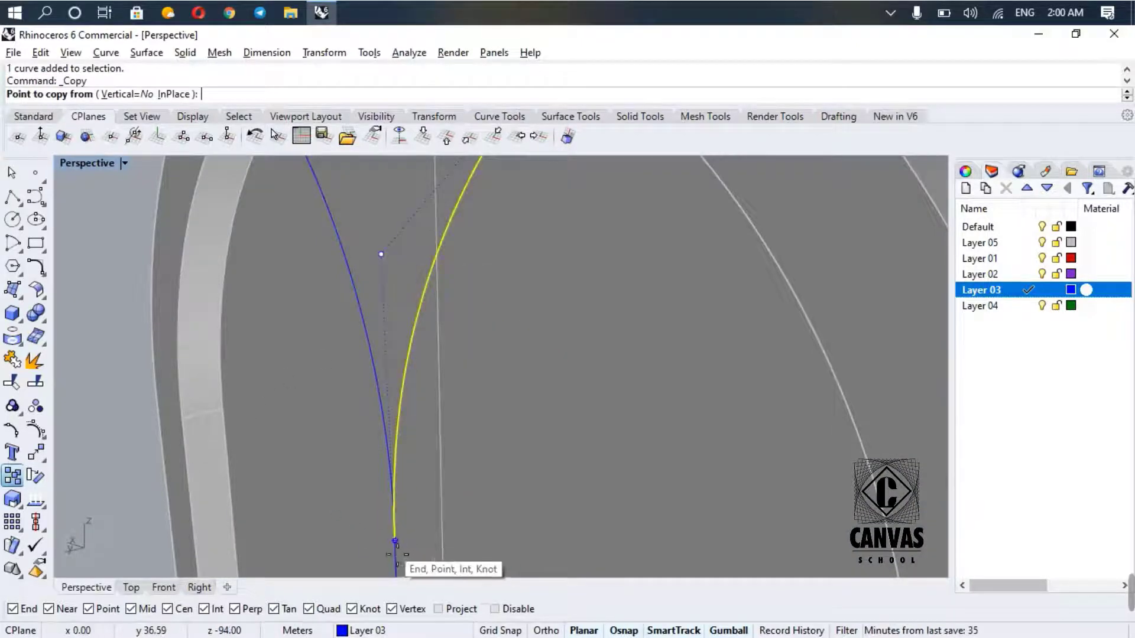
left_click(395, 541)
scroll(395, 514, "down", 6)
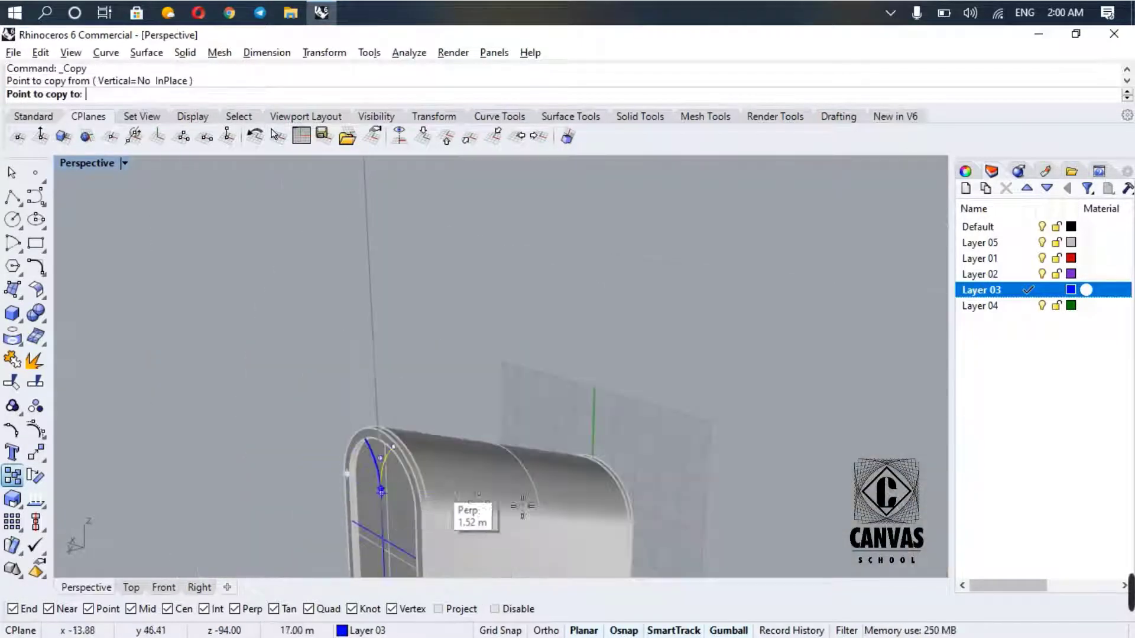
right_click_drag(602, 531, 281, 475)
scroll(369, 479, "up", 5)
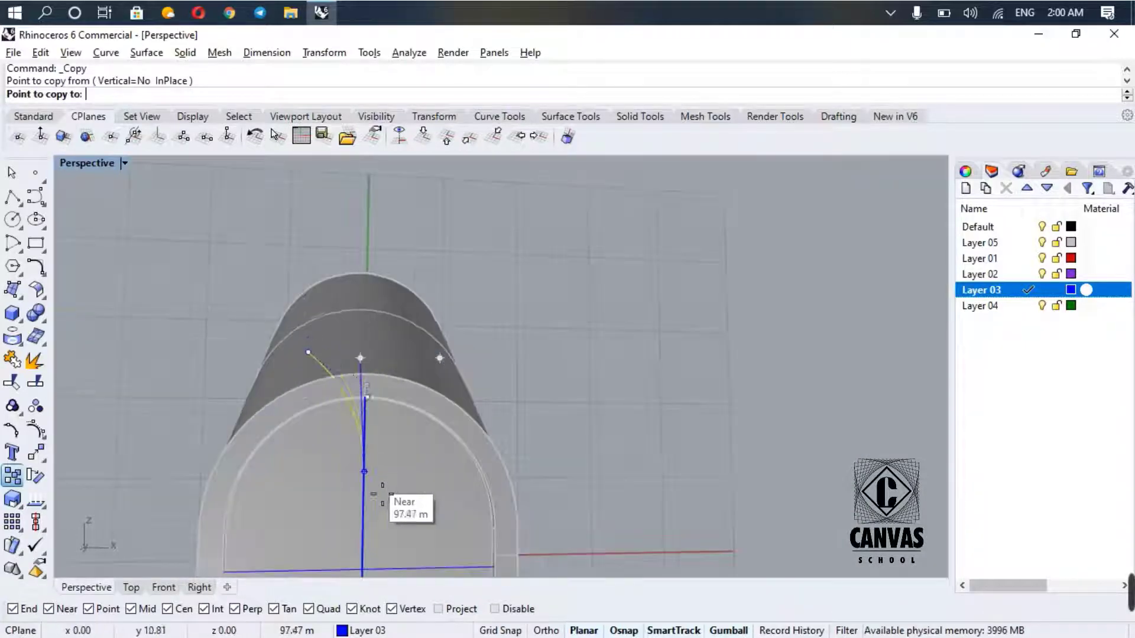
left_click(373, 532)
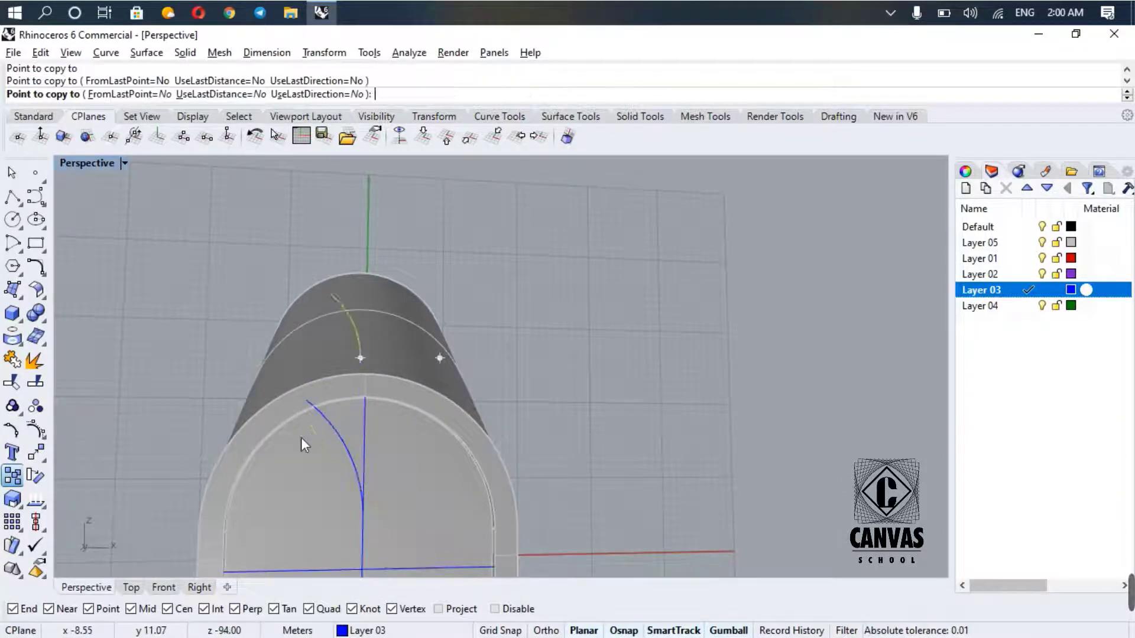
key("Return")
- Move the upper end control point of the small frame's arc onto the inner edge of the arched opening
scroll(315, 413, "up", 5)
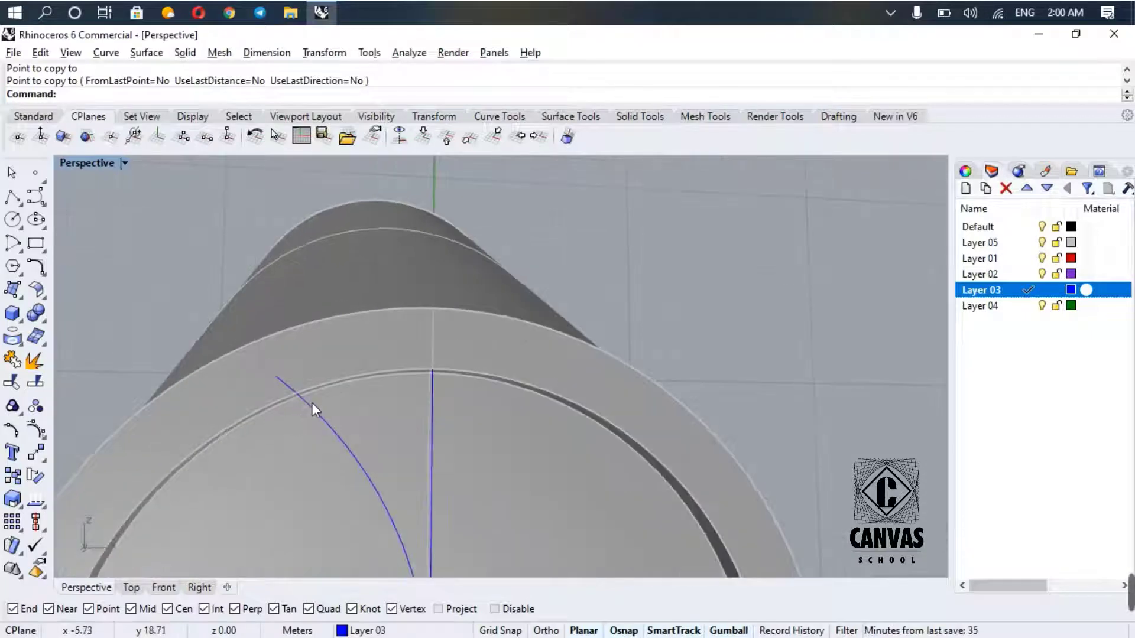
left_click(312, 407)
key("F10")
left_click(278, 378)
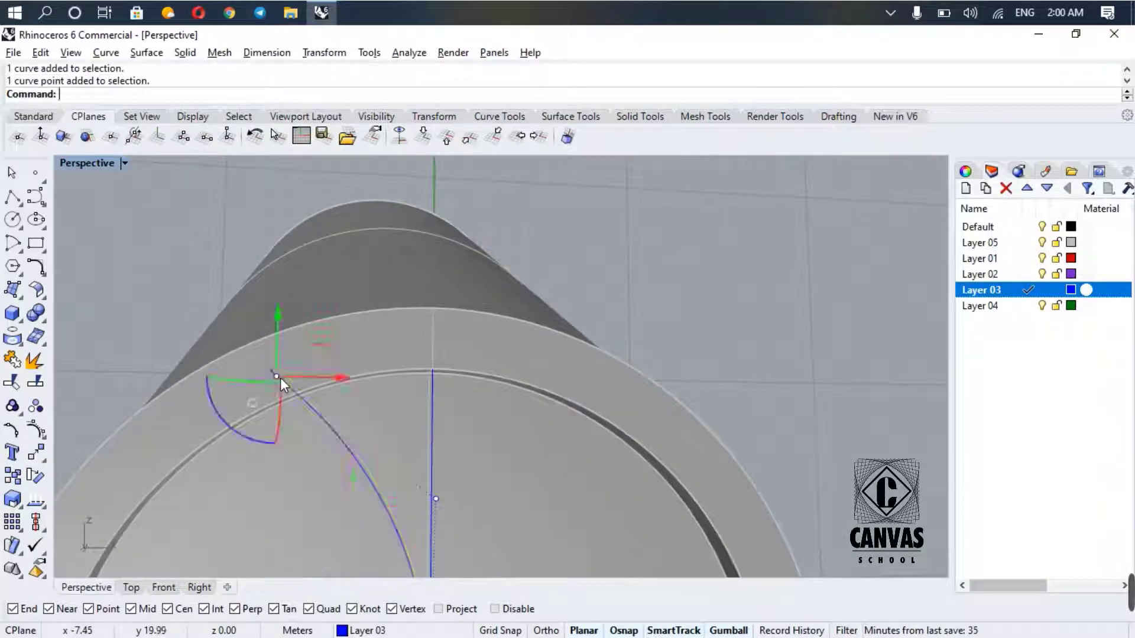
left_click_drag(282, 385, 297, 393)
key("Escape")
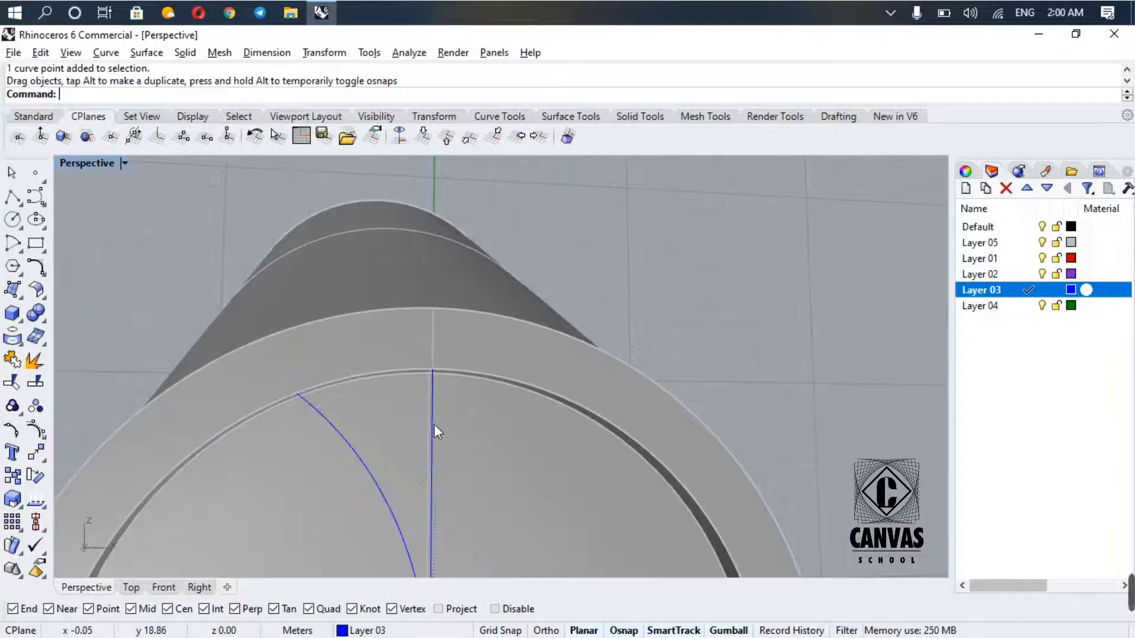
- Shorten the small frame's vertical line by moving its upper endpoint down to the horizontal line
left_click(432, 414)
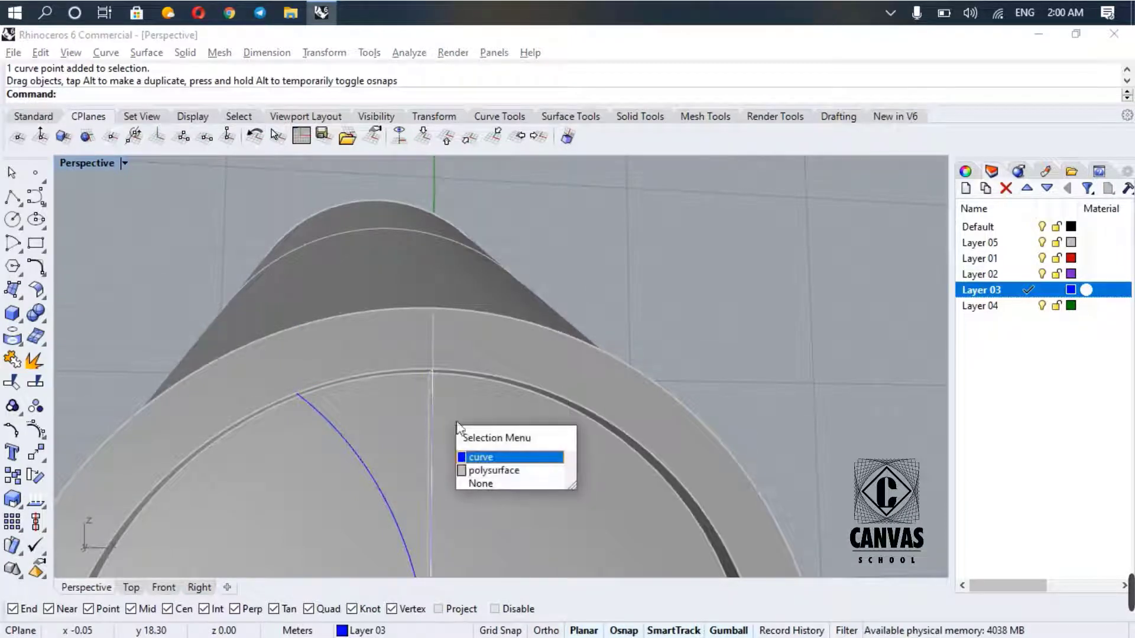
left_click(484, 457)
left_click_drag(431, 370, 473, 484)
scroll(463, 524, "down", 4)
right_click_drag(473, 484, 448, 348)
left_click_drag(448, 349, 413, 501)
scroll(413, 501, "up", 2)
scroll(413, 502, "up", 5)
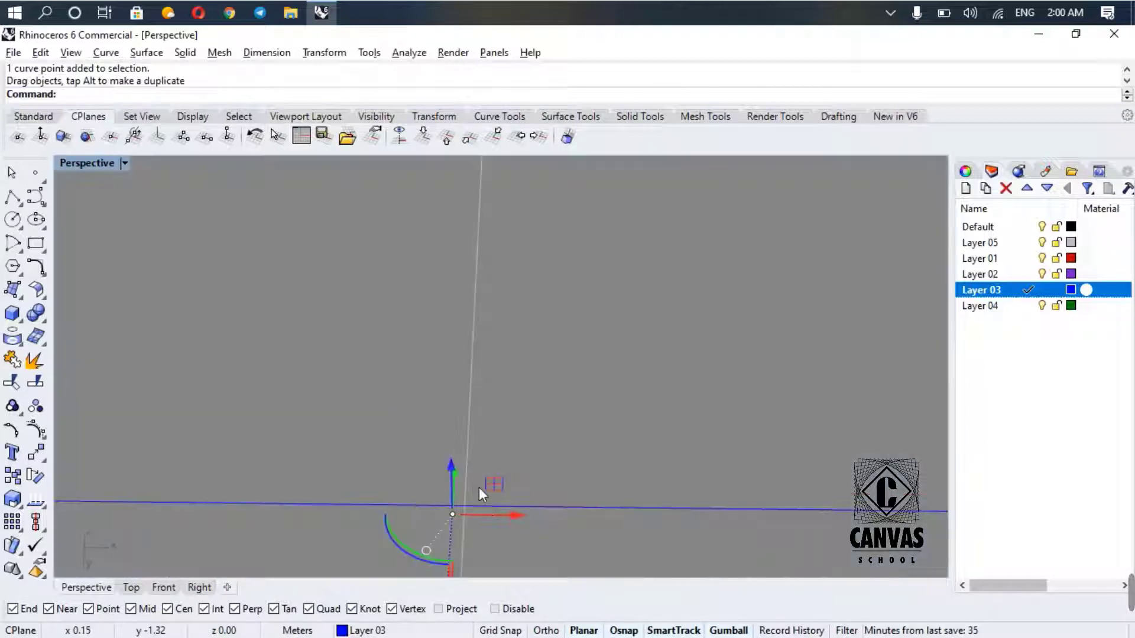
scroll(490, 483, "down", 6)
right_click_drag(504, 510, 541, 547, "shift")
right_click_drag(516, 484, 564, 478)
scroll(527, 455, "down", 8)
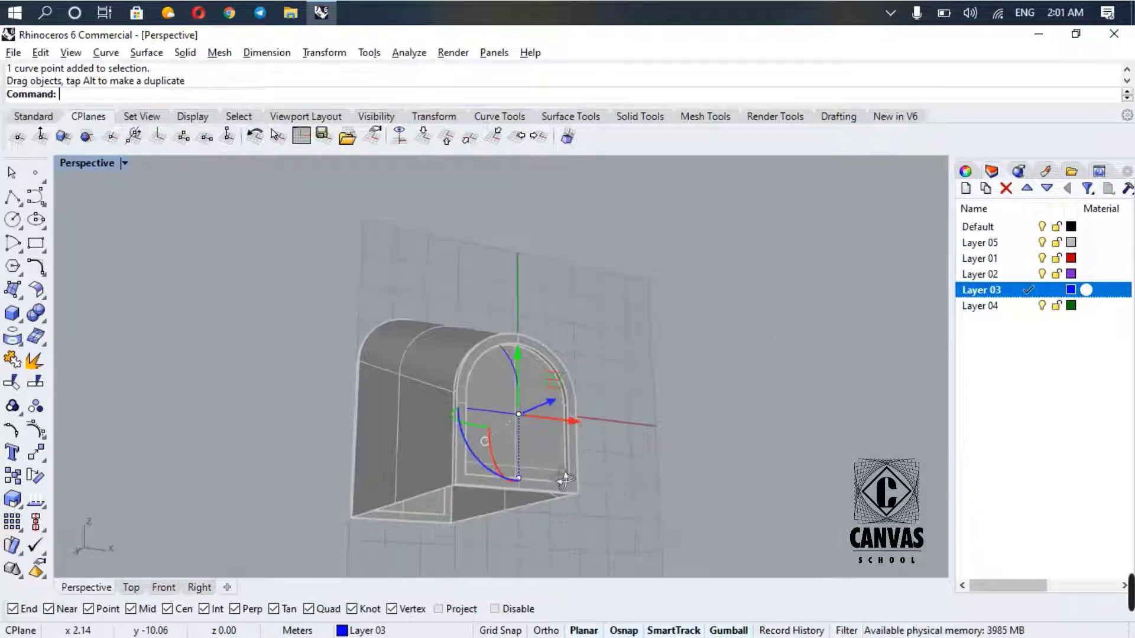
scroll(516, 450, "up", 5)
key("Escape")
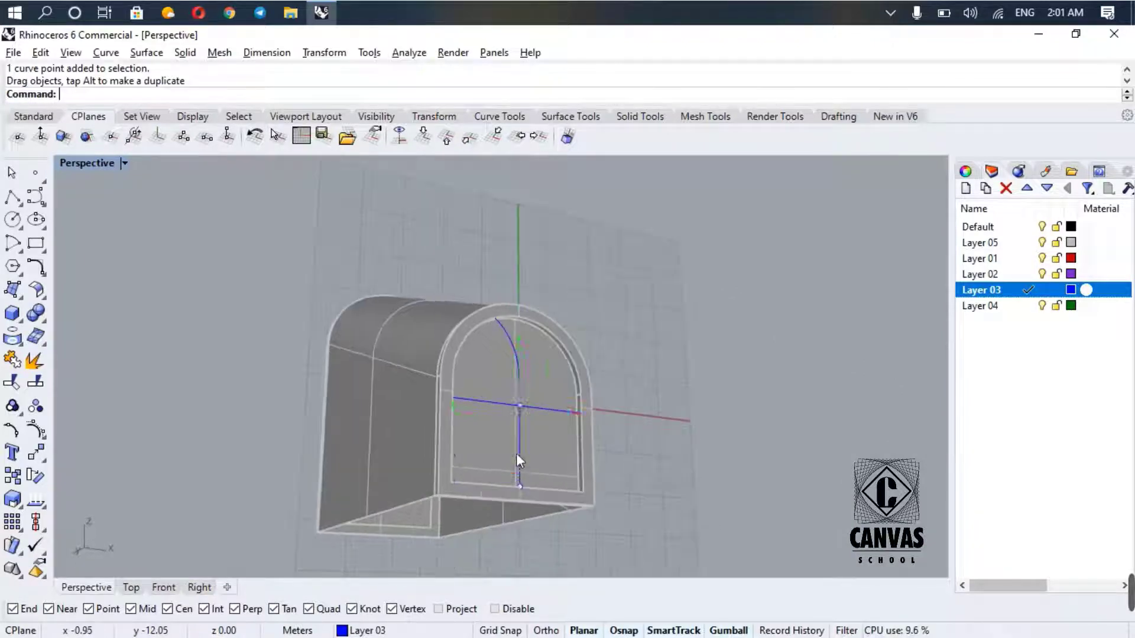
right_click_drag(483, 538, 516, 540)
- Close the building's open underside with a surface from edge curves, using the two long bottom edges and both end frames' bottom edges
left_click(12, 290)
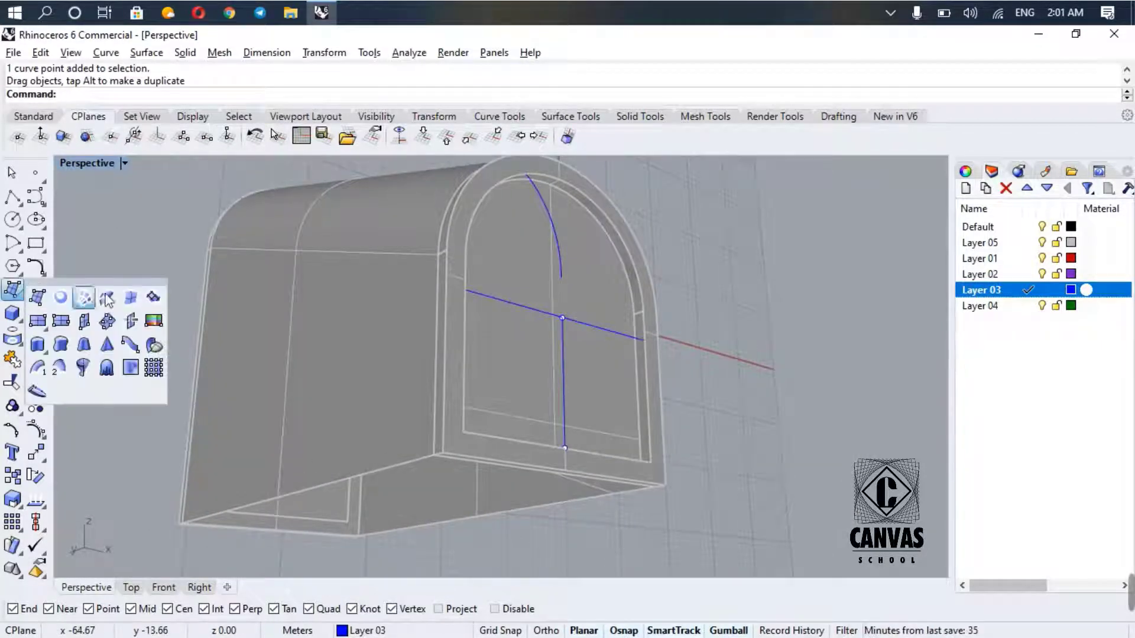
left_click(128, 300)
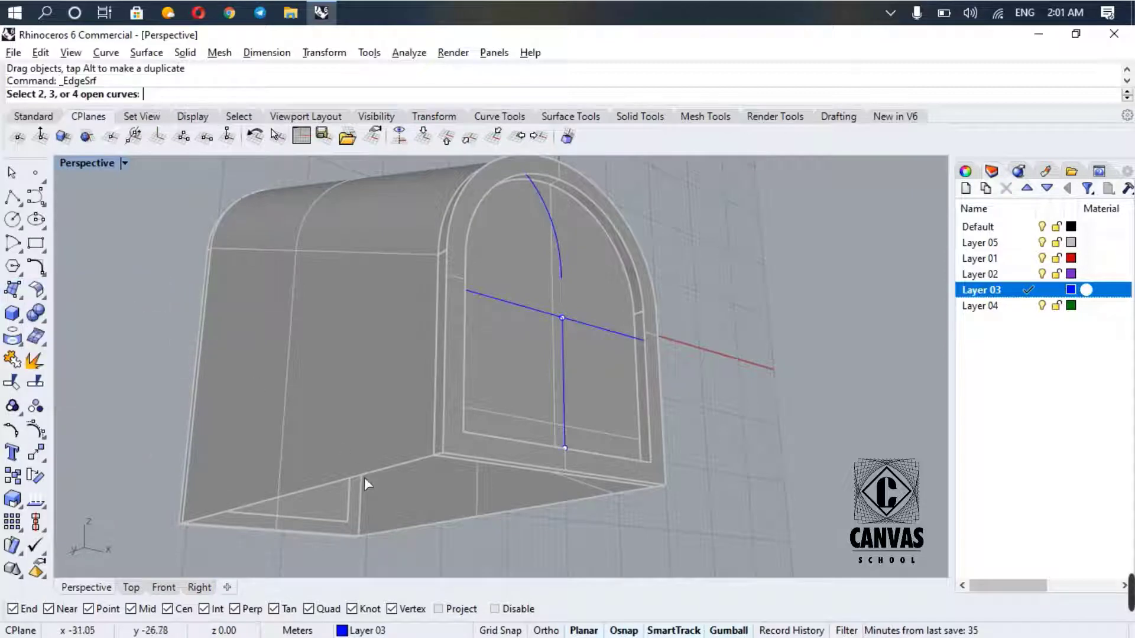
left_click(364, 474)
left_click(328, 533)
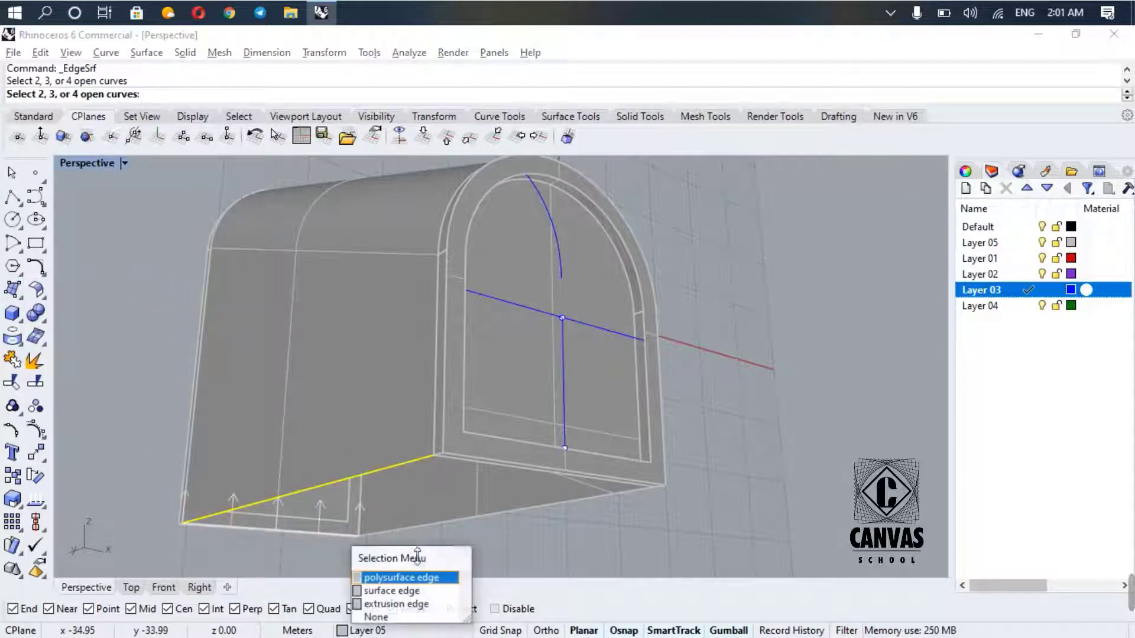
left_click(444, 525)
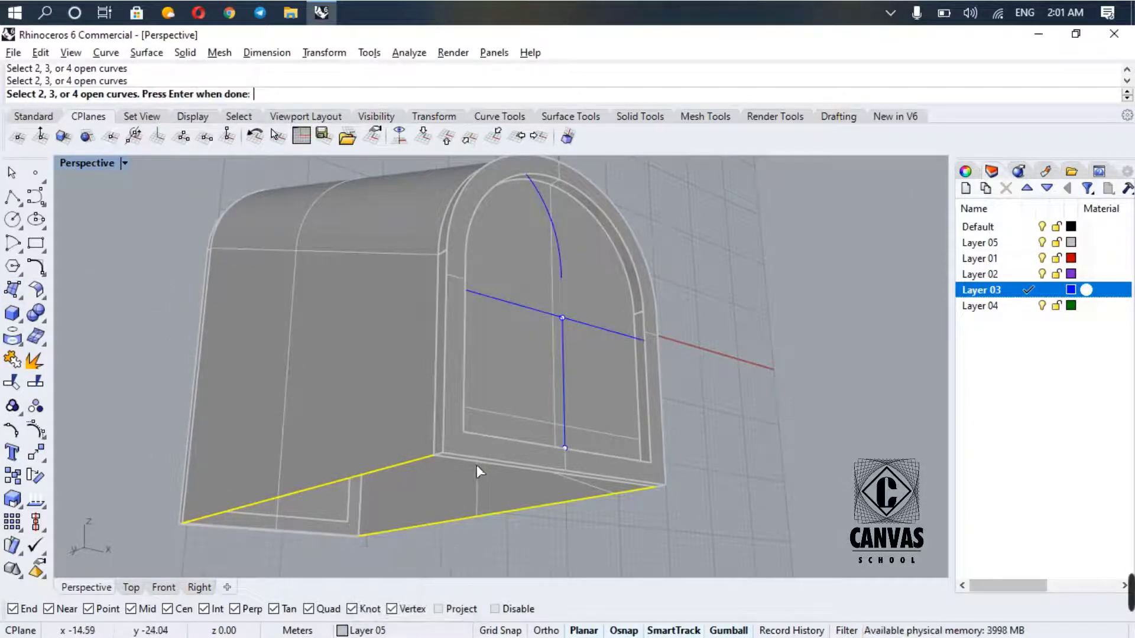
scroll(446, 455, "up", 4)
left_click(437, 463)
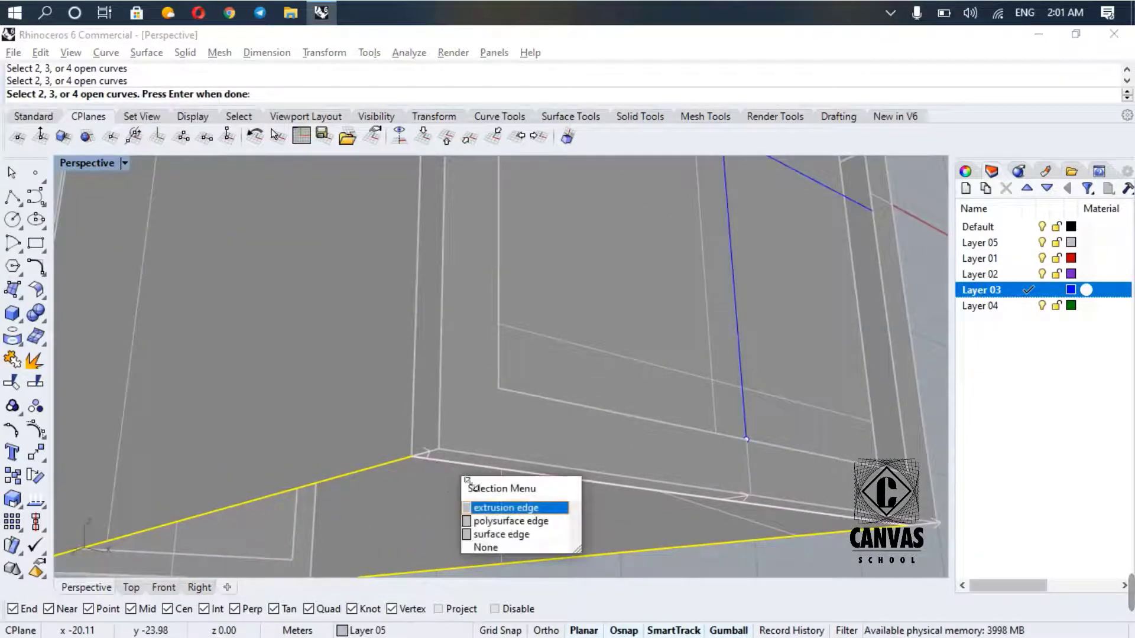
left_click(488, 536)
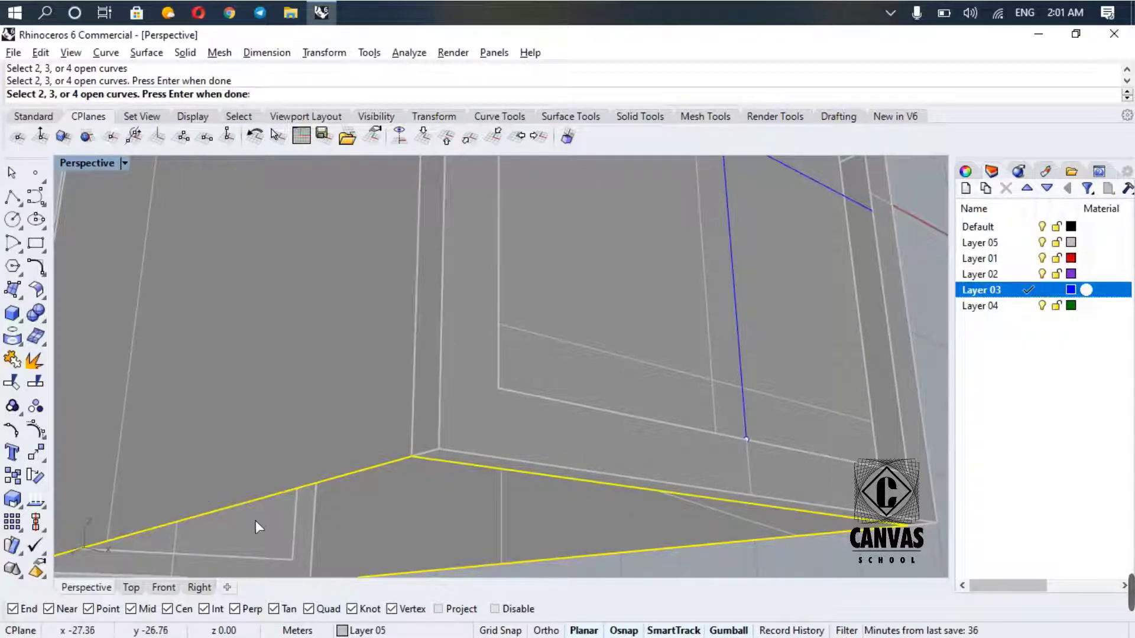
right_click_drag(251, 519, 329, 292)
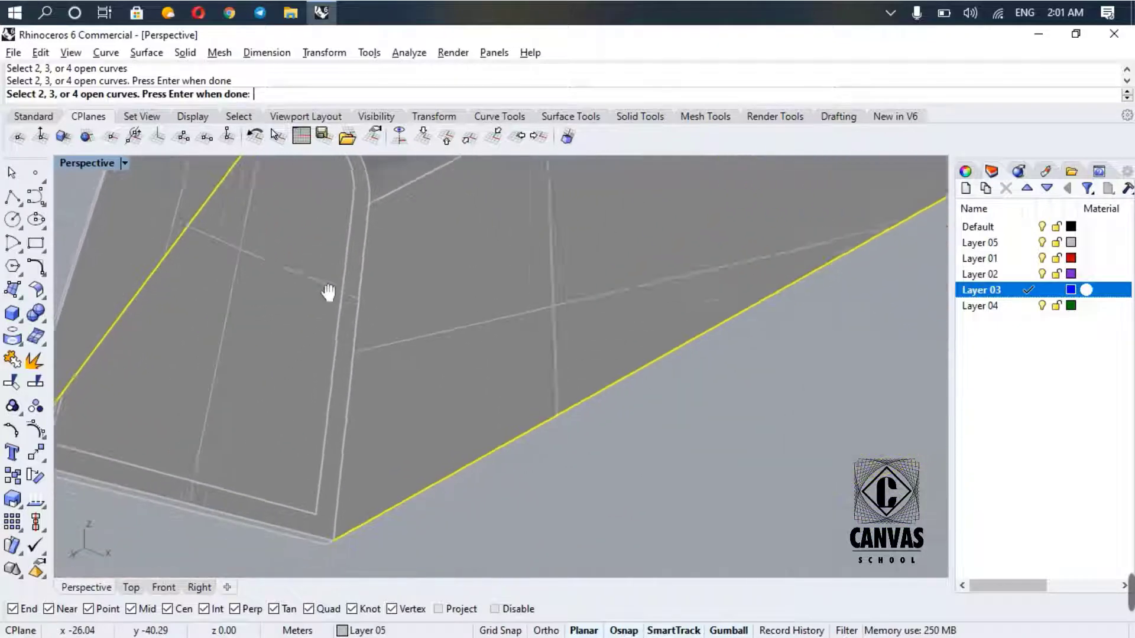
left_click(268, 509)
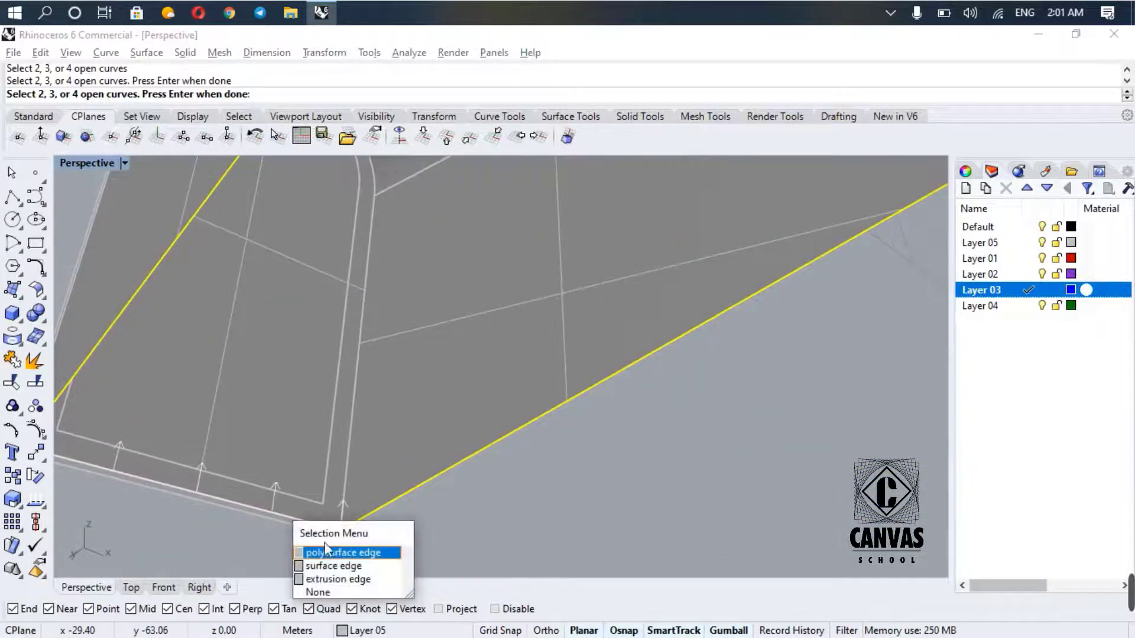
left_click(334, 567)
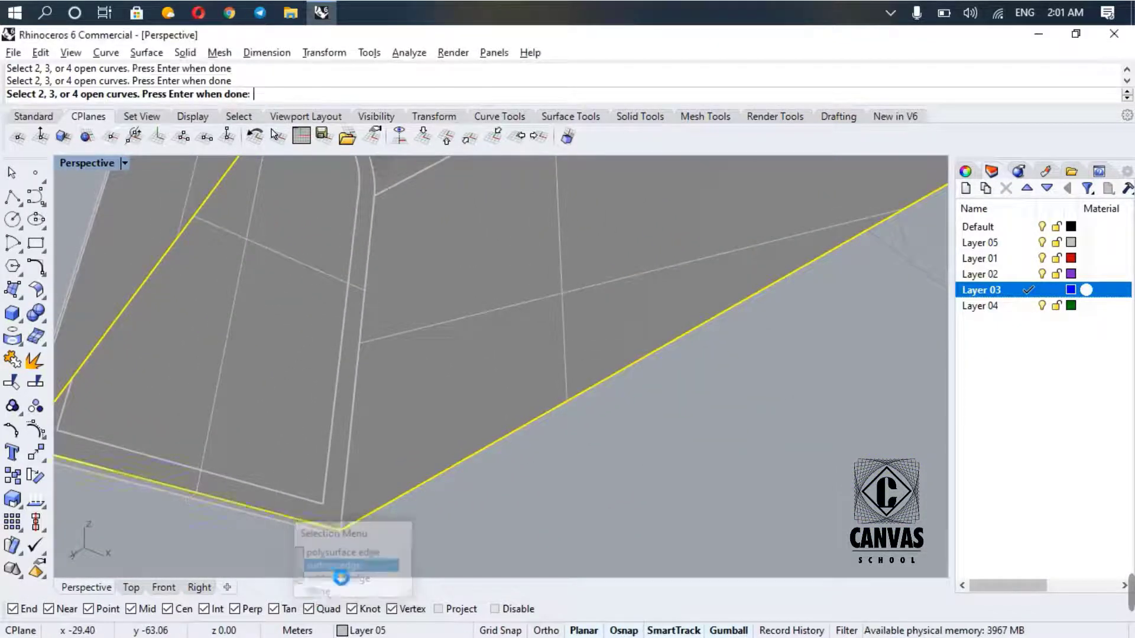
scroll(306, 530, "down", 8)
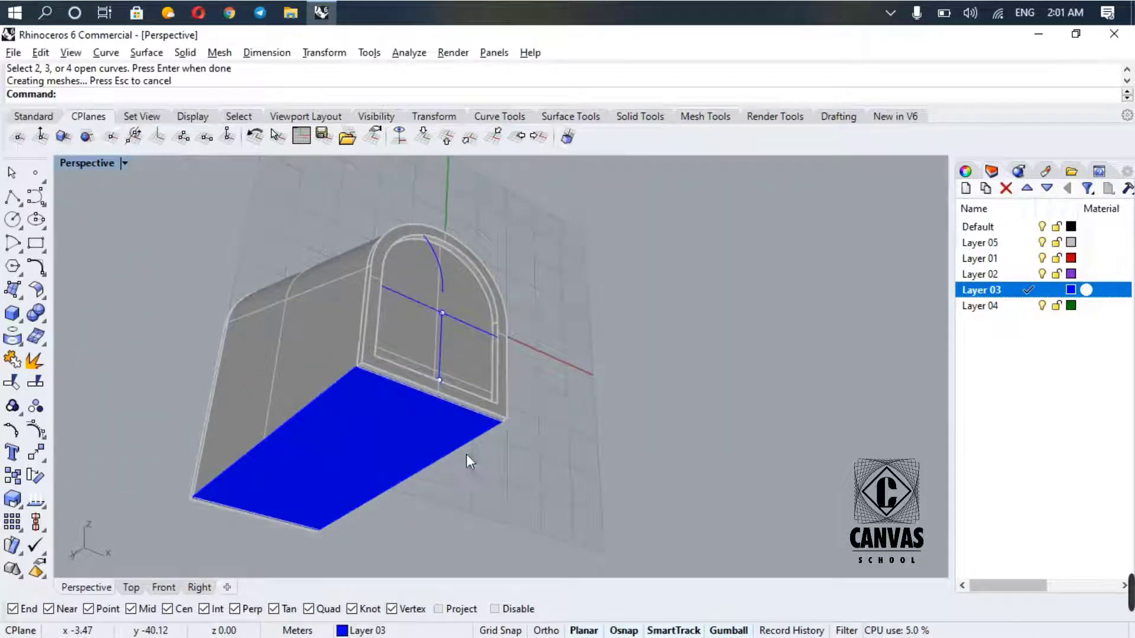
- Assign the new bottom surface to Layer 05
left_click(414, 442)
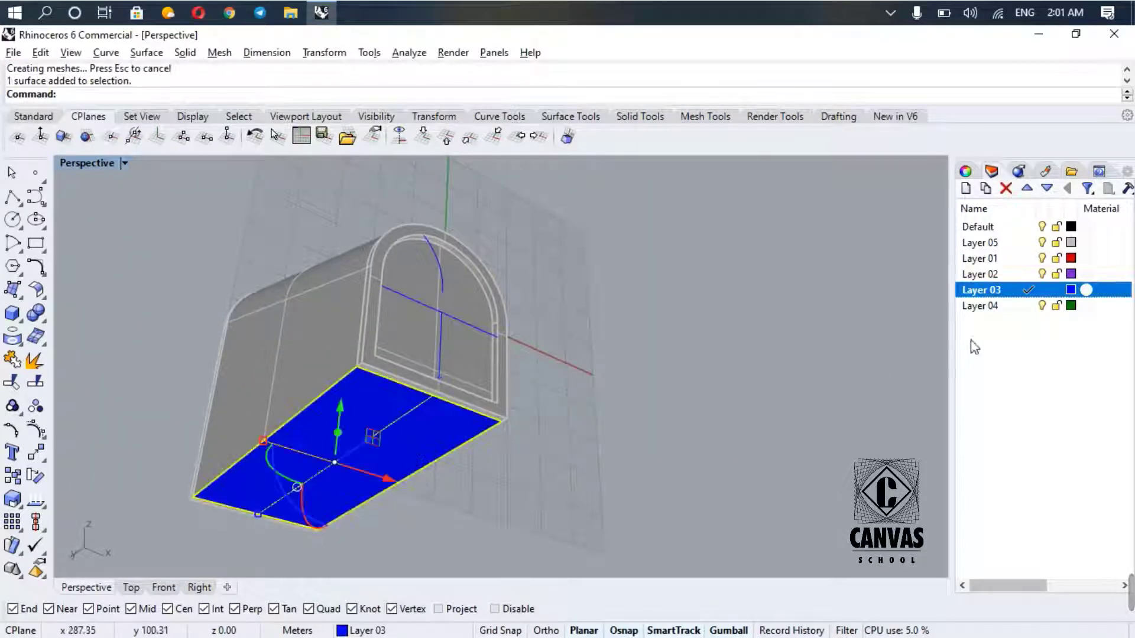
right_click(997, 243)
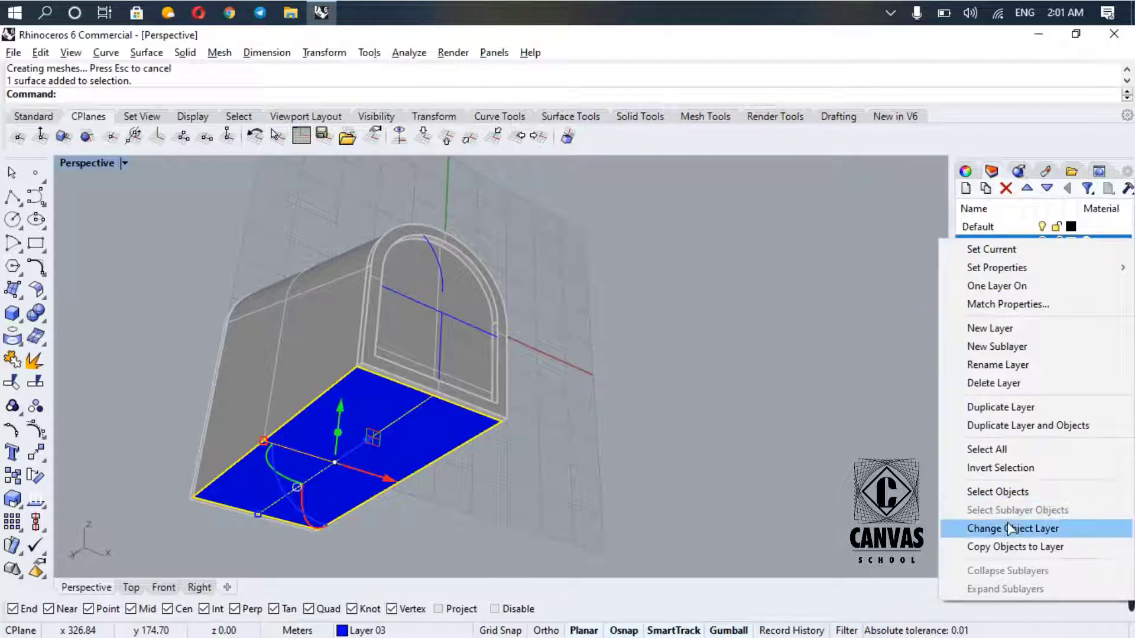
left_click(1014, 529)
- Extend the small frame's vertical line upward by moving its upper endpoint to the lower end of the arc
right_click_drag(658, 293, 442, 423)
right_click_drag(401, 364, 431, 400)
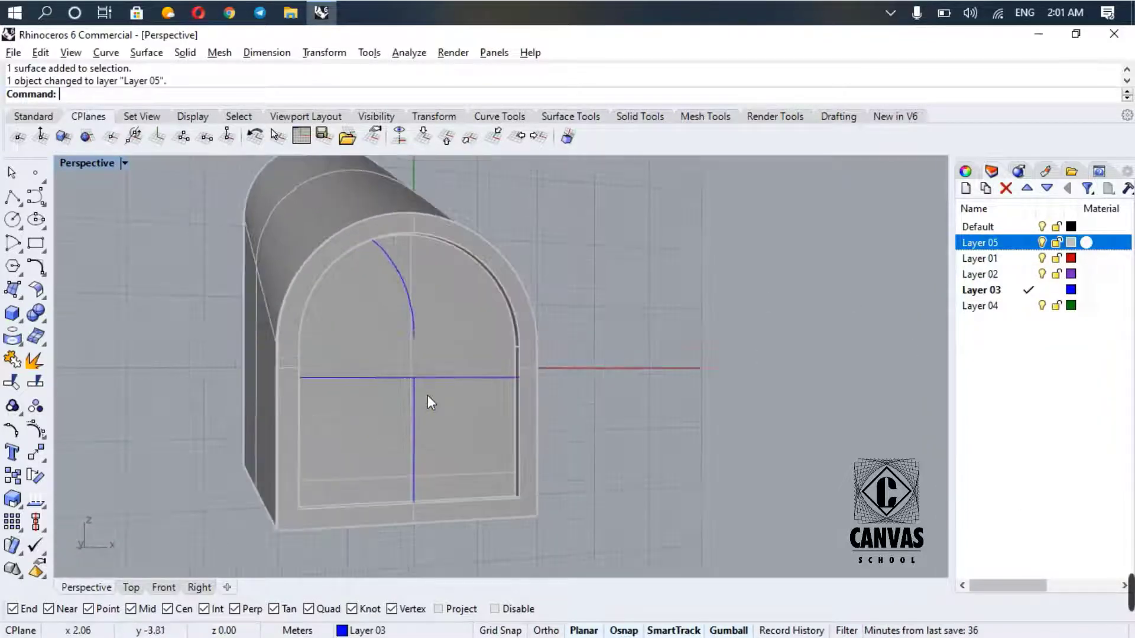
scroll(414, 408, "up", 8)
scroll(408, 381, "up", 3)
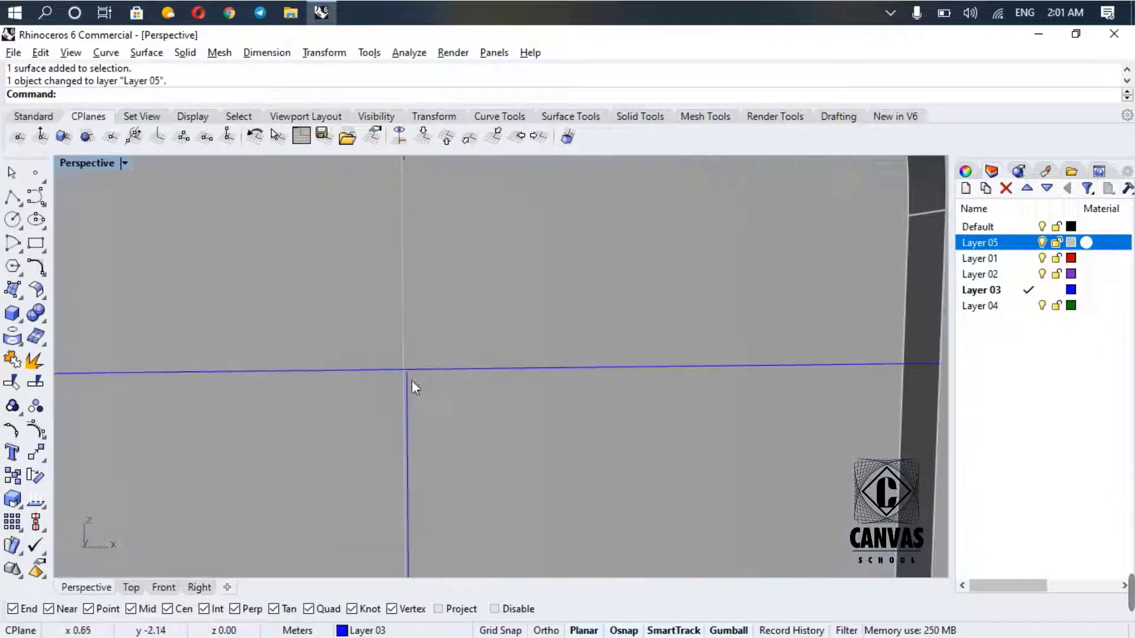
left_click(408, 379)
left_click(449, 424)
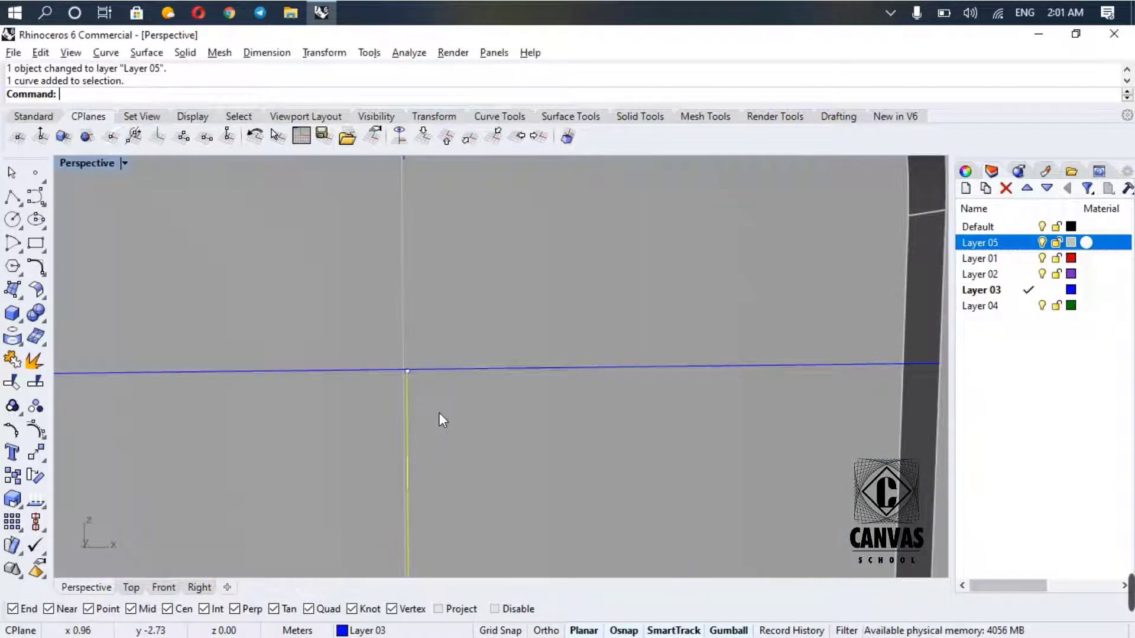
scroll(440, 413, "down", 3)
left_click(421, 254)
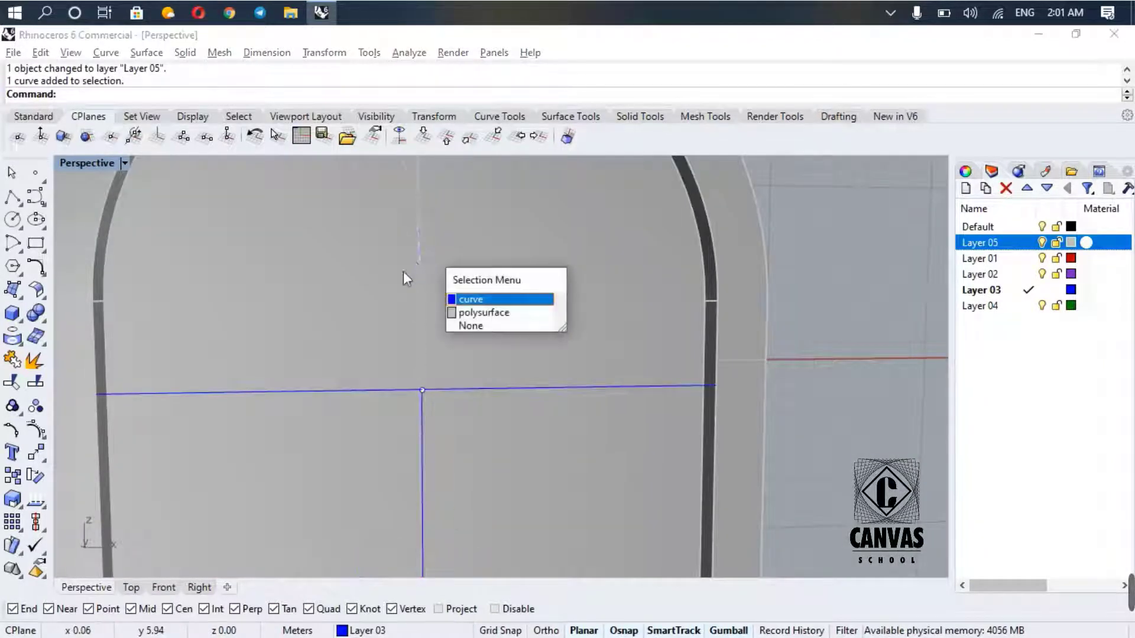
left_click(455, 300)
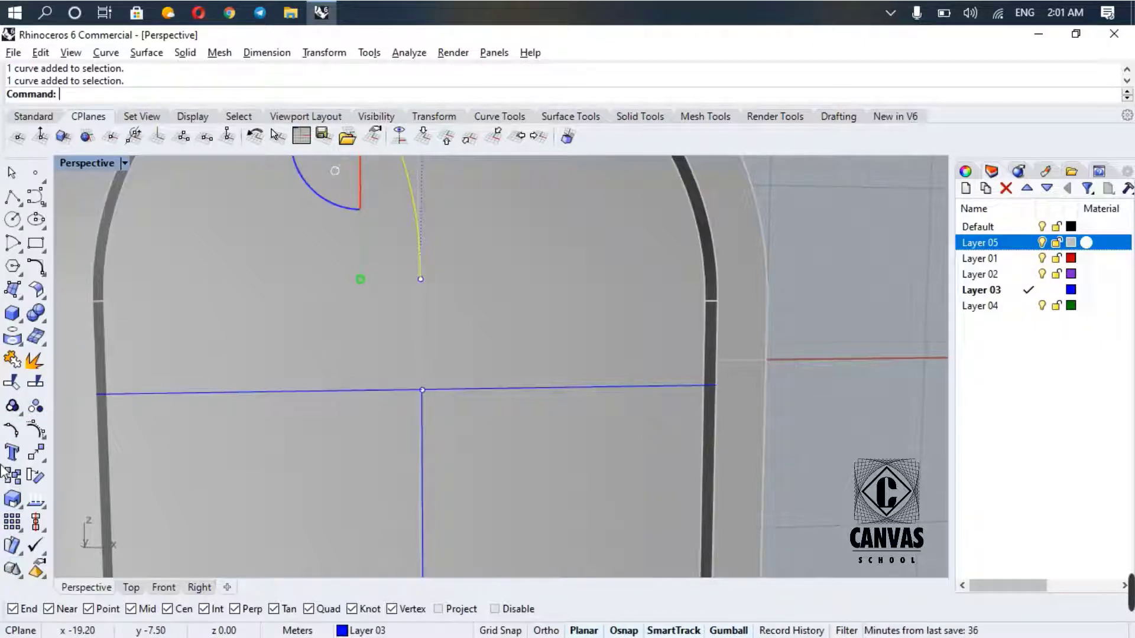
left_click(12, 434)
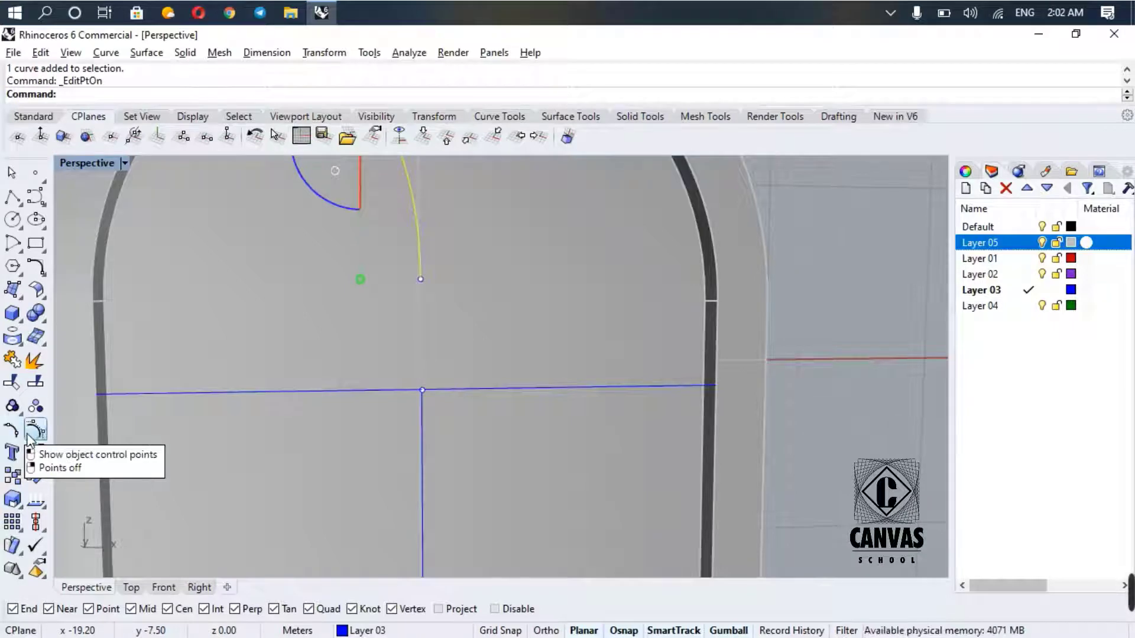
left_click(30, 436)
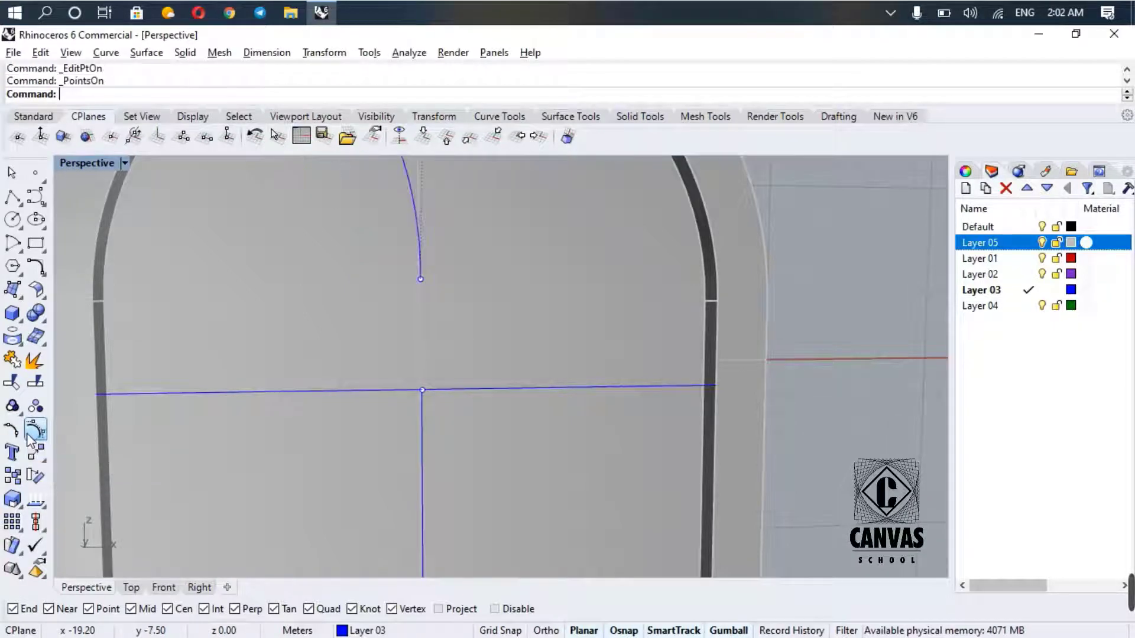
left_click(422, 406)
left_click(462, 449)
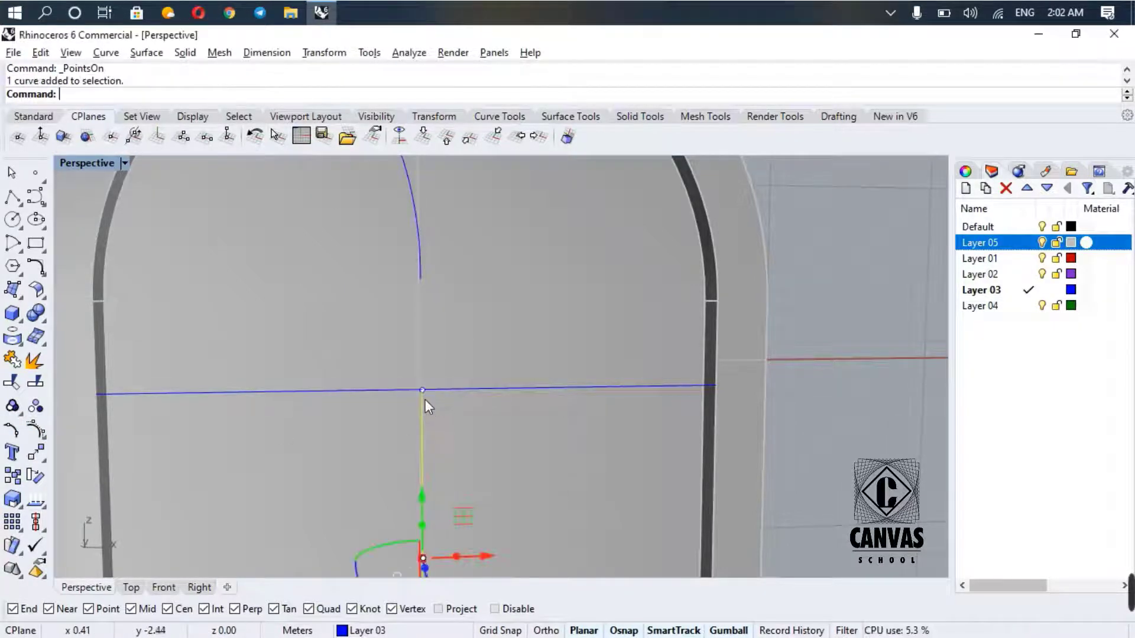
left_click_drag(422, 390, 420, 279)
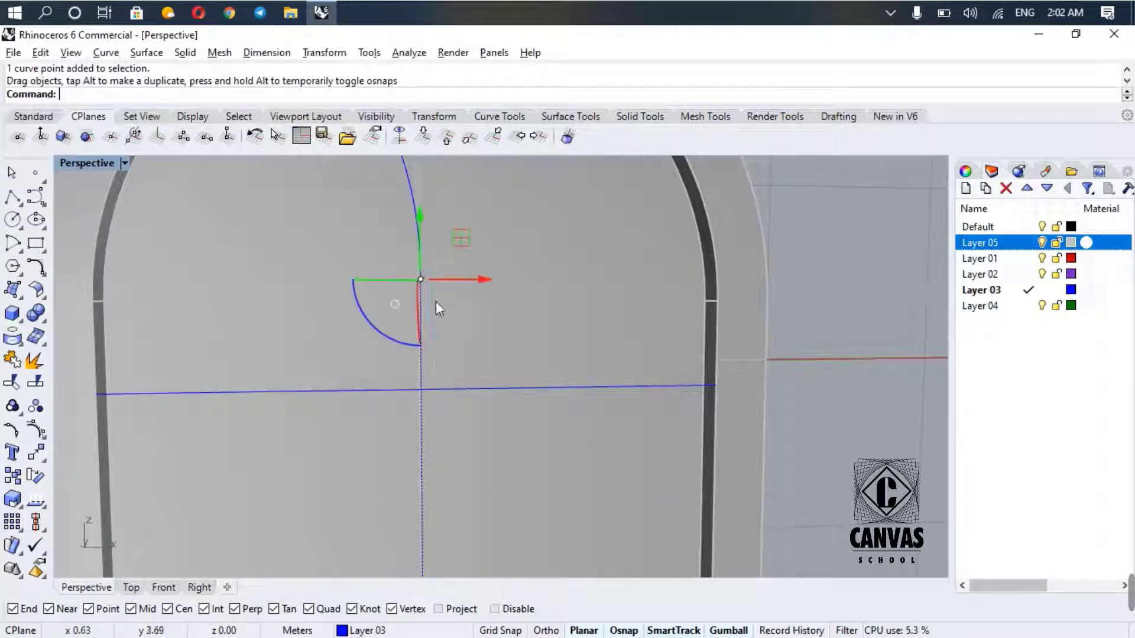
key("Escape")
scroll(463, 325, "down", 12)
mouse_move(466, 324)
right_mouse_down()
mouse_move(465, 297)
mouse_move(470, 314)
right_mouse_up()
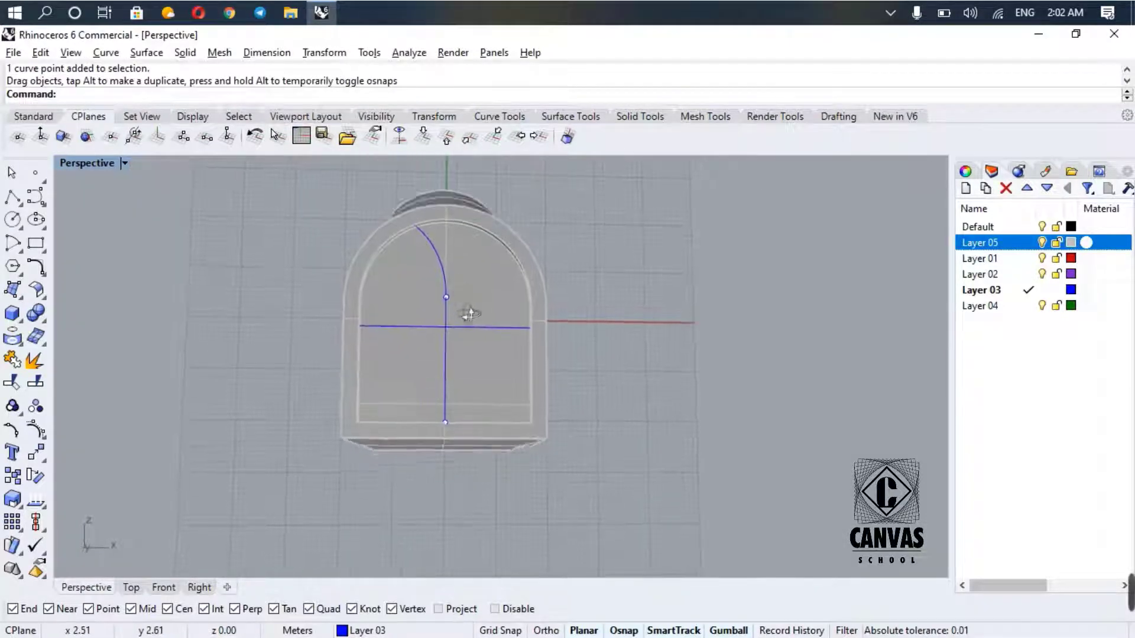
- Mirror the small frame's upper arc across its vertical centre line, keeping the original
scroll(449, 282, "up", 3)
left_click(438, 259)
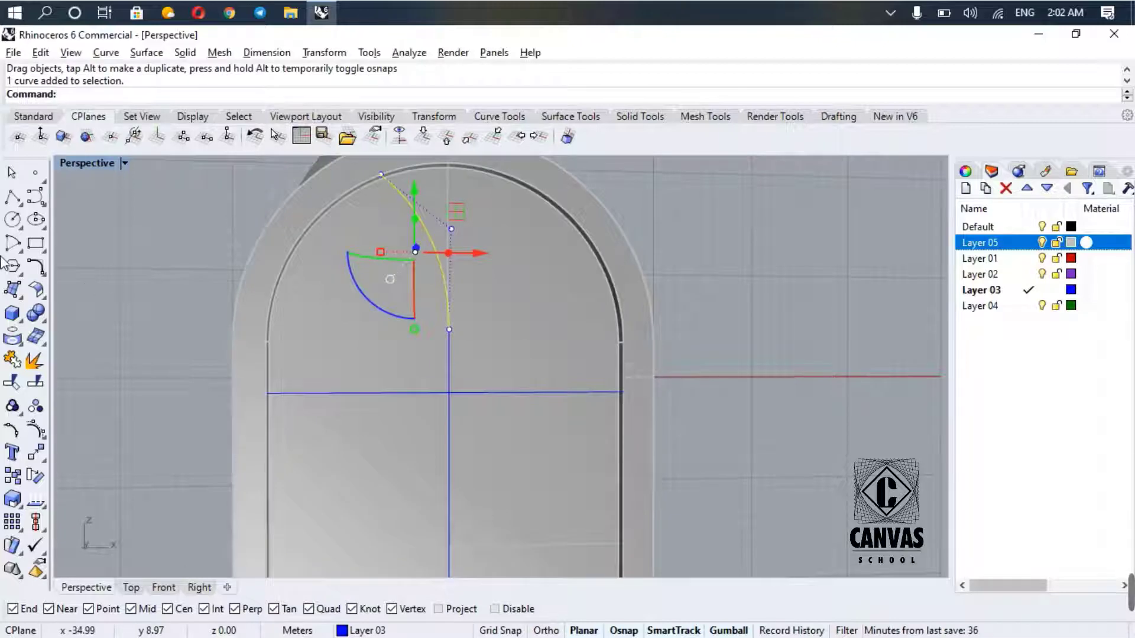
type("Mirror")
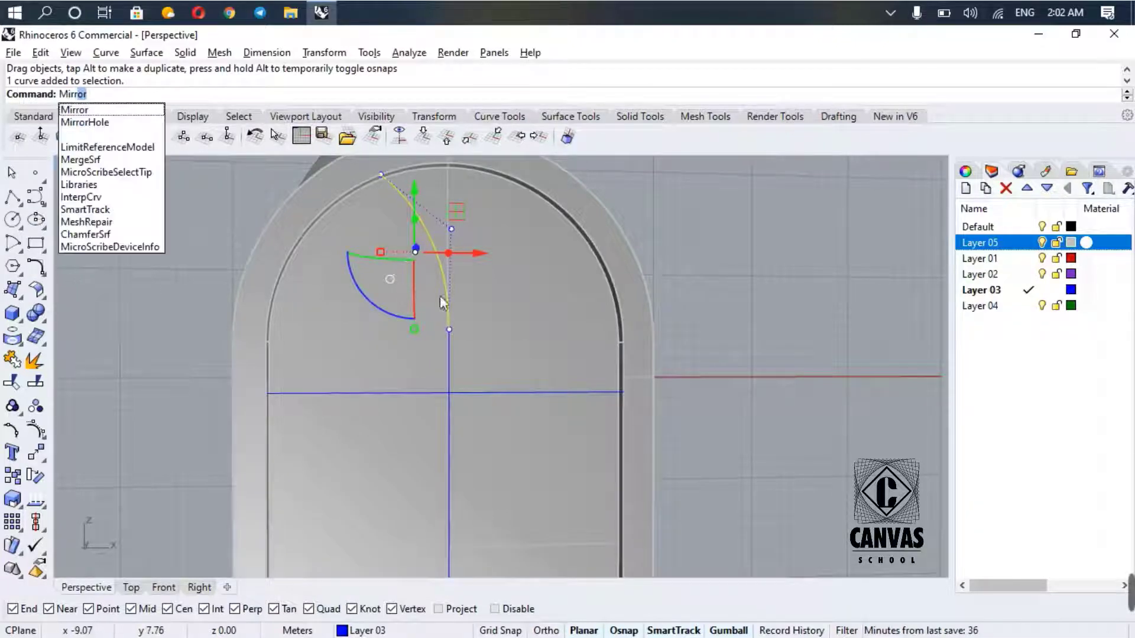
key("Return")
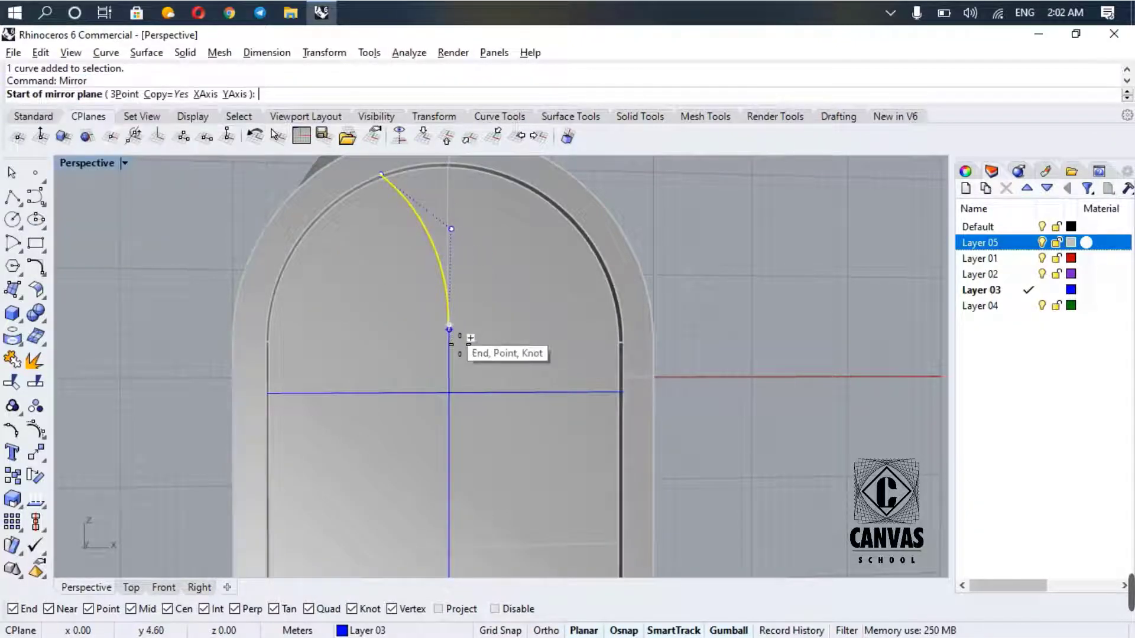
left_click(460, 342)
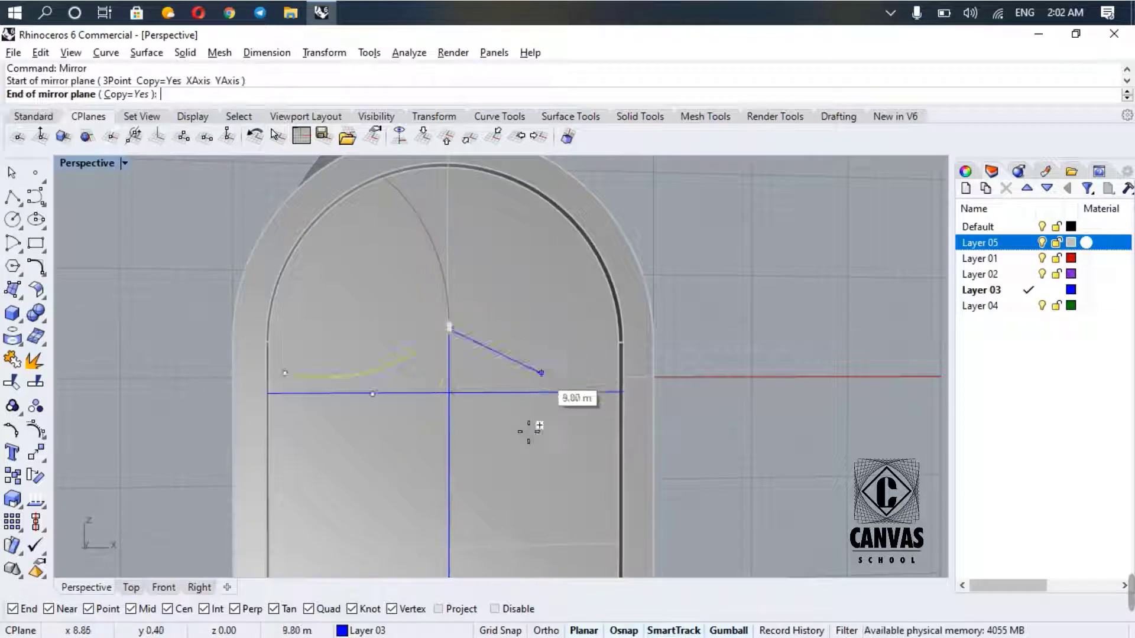
left_click(450, 515)
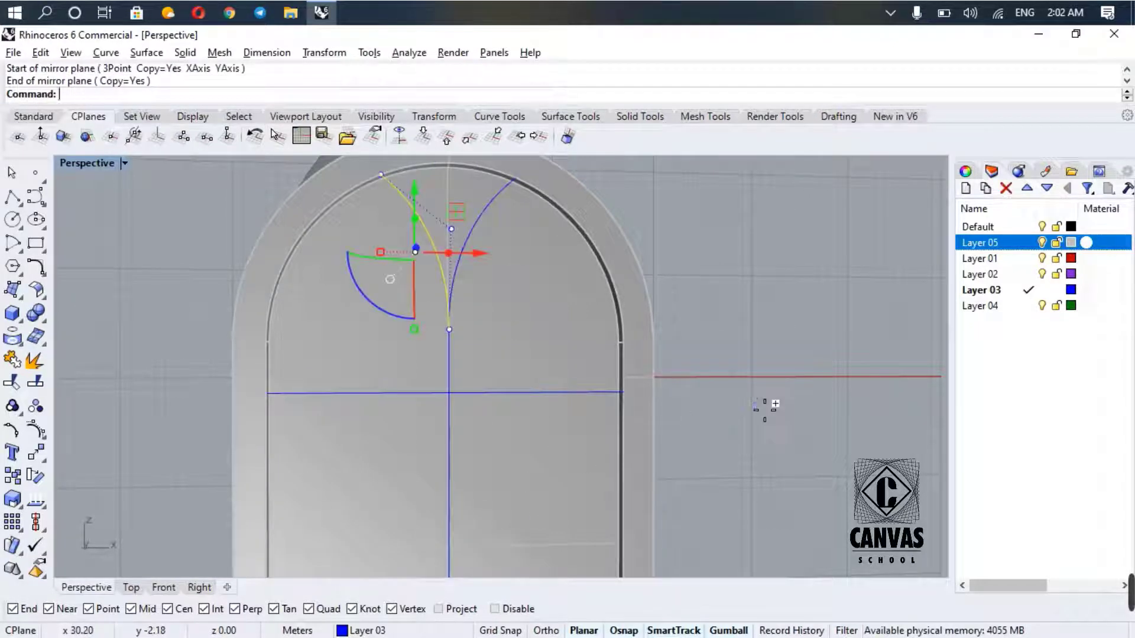
right_click(765, 410)
key("Escape")
key("Escape")
- Orient the construction plane to the building's long side wall
scroll(695, 385, "down", 6)
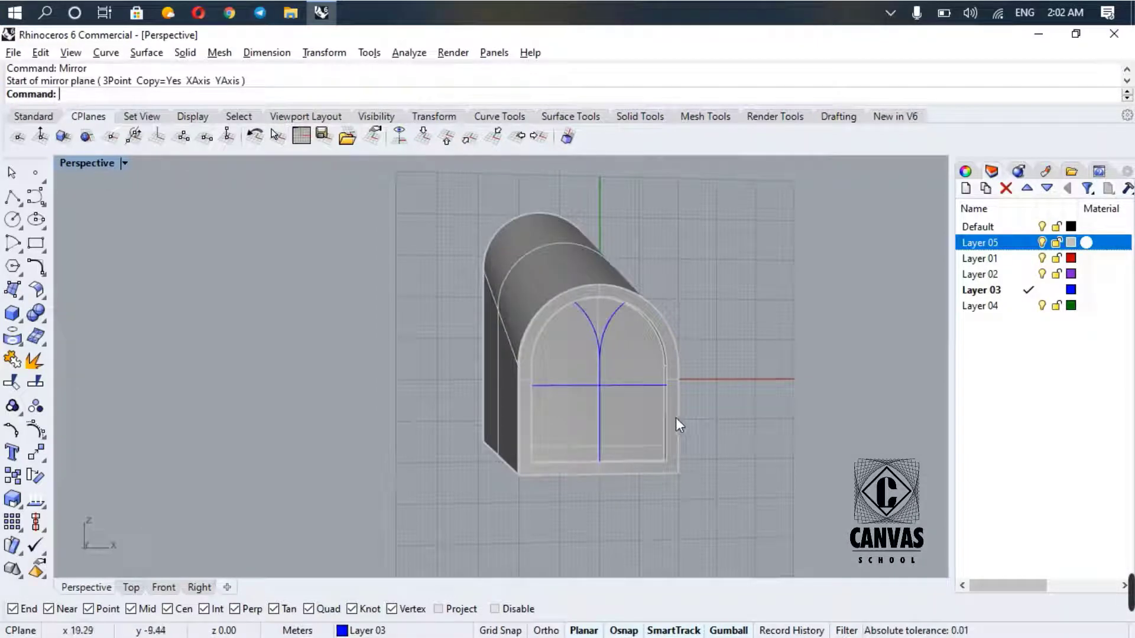
right_click_drag(673, 419, 512, 469)
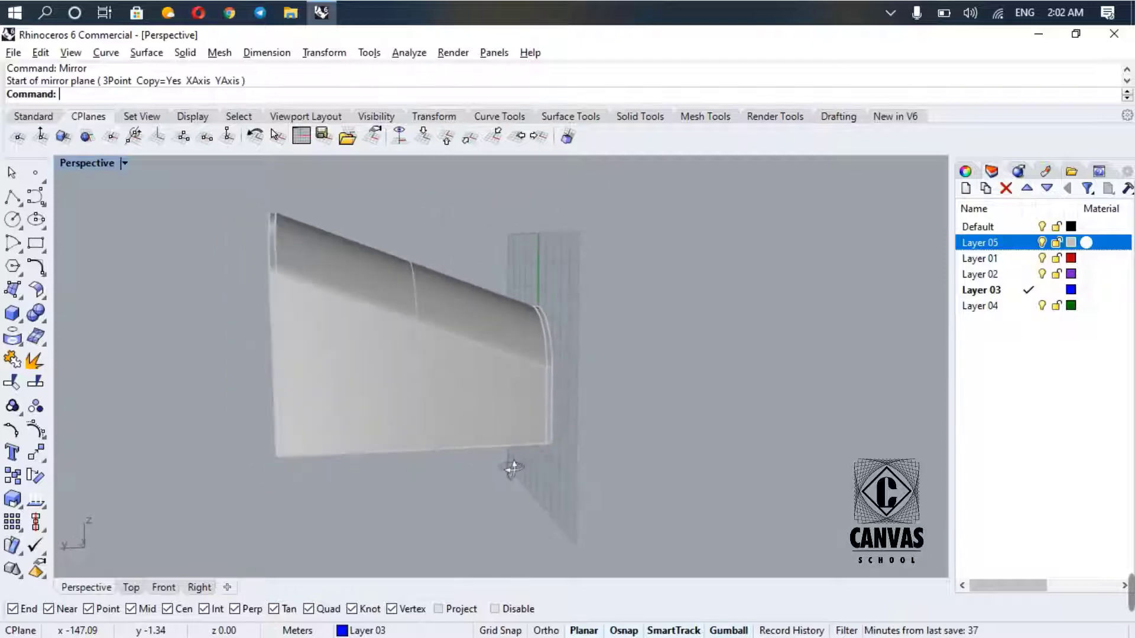
left_click(85, 139)
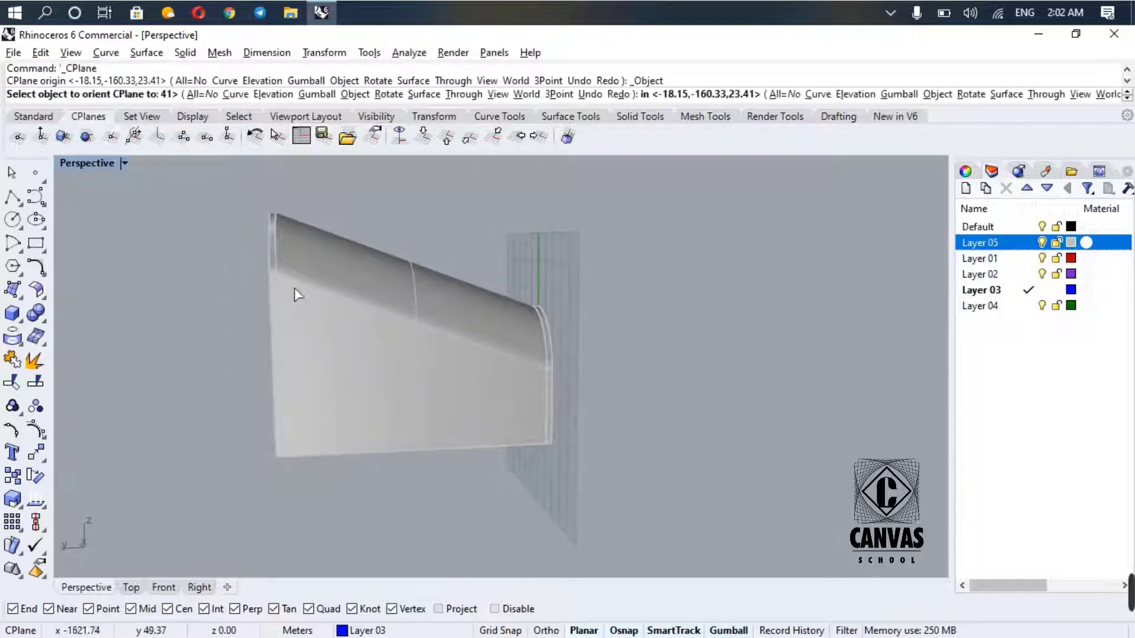
left_click(354, 379)
- Reorient the construction plane to the large arched end frame
scroll(295, 370, "up", 5)
right_click_drag(339, 401, 524, 434)
scroll(520, 432, "down", 7)
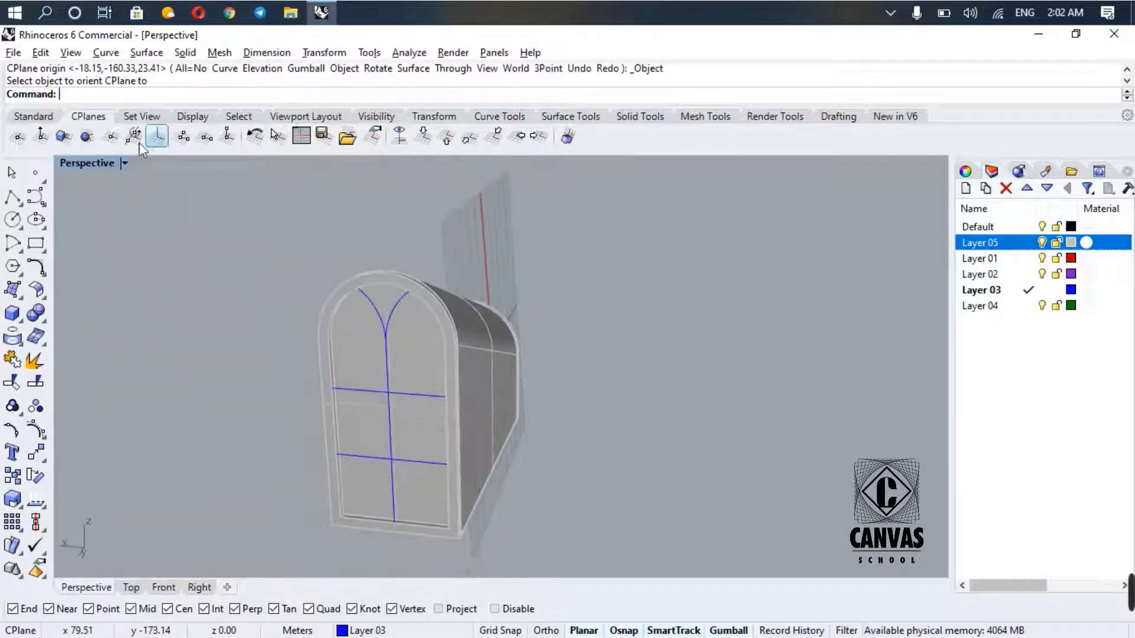
left_click(66, 141)
scroll(456, 446, "up", 6)
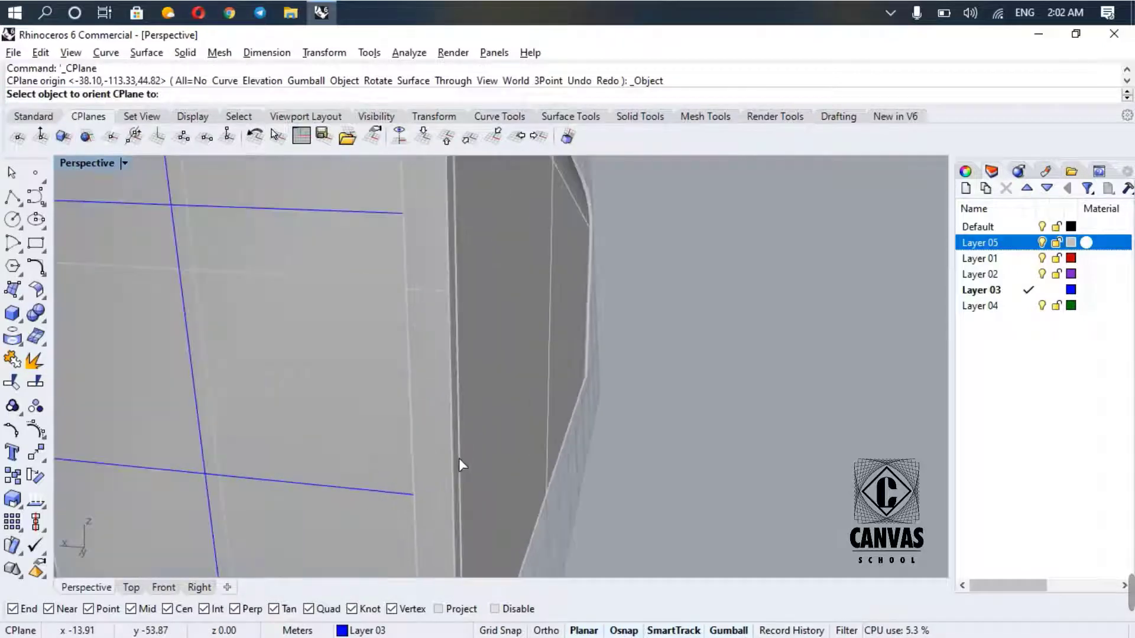
left_click(458, 453)
- Orient the construction plane back to the side wall beside the large end frame
scroll(449, 443, "down", 5)
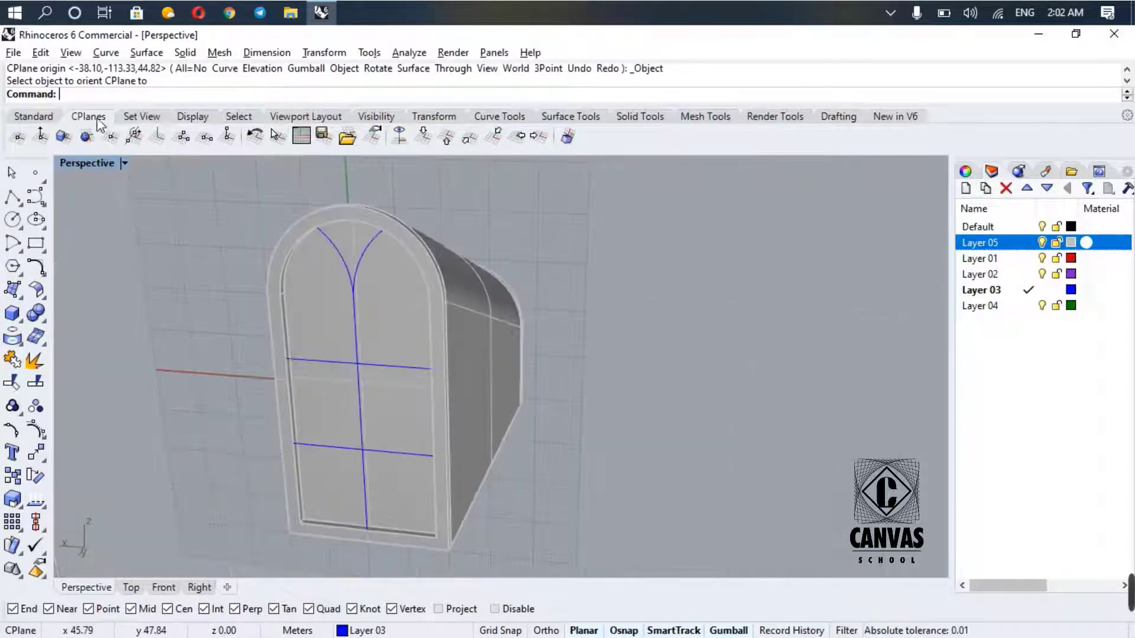
left_click(64, 136)
scroll(486, 339, "up", 4)
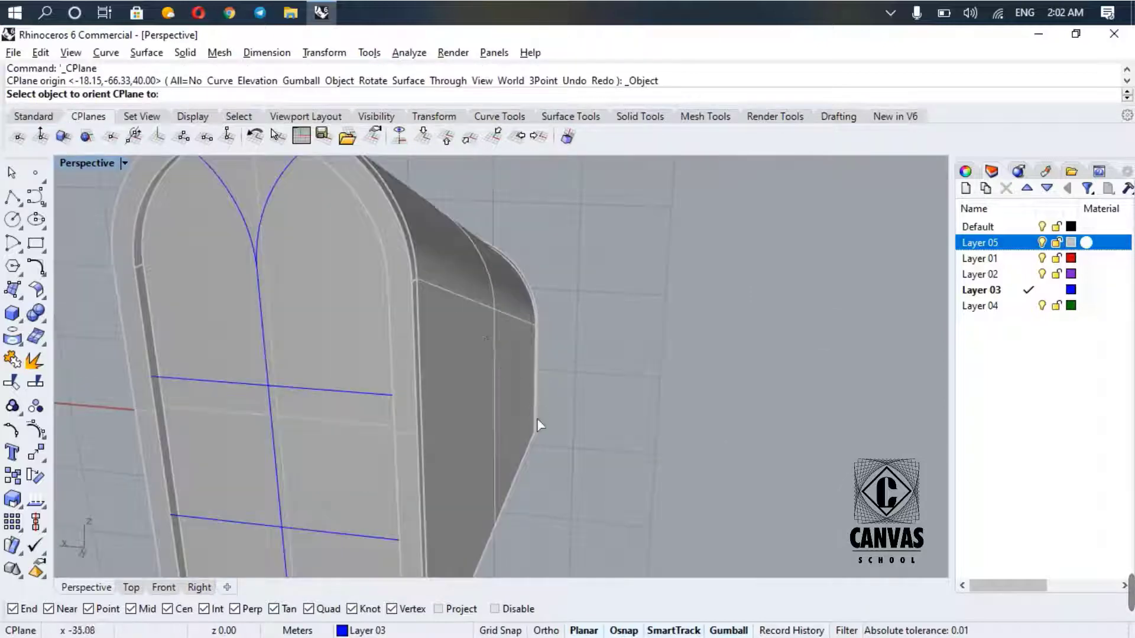
left_click(518, 457)
- Orient the construction plane to the side wall on the opposite side of the building
scroll(516, 445, "up", 5)
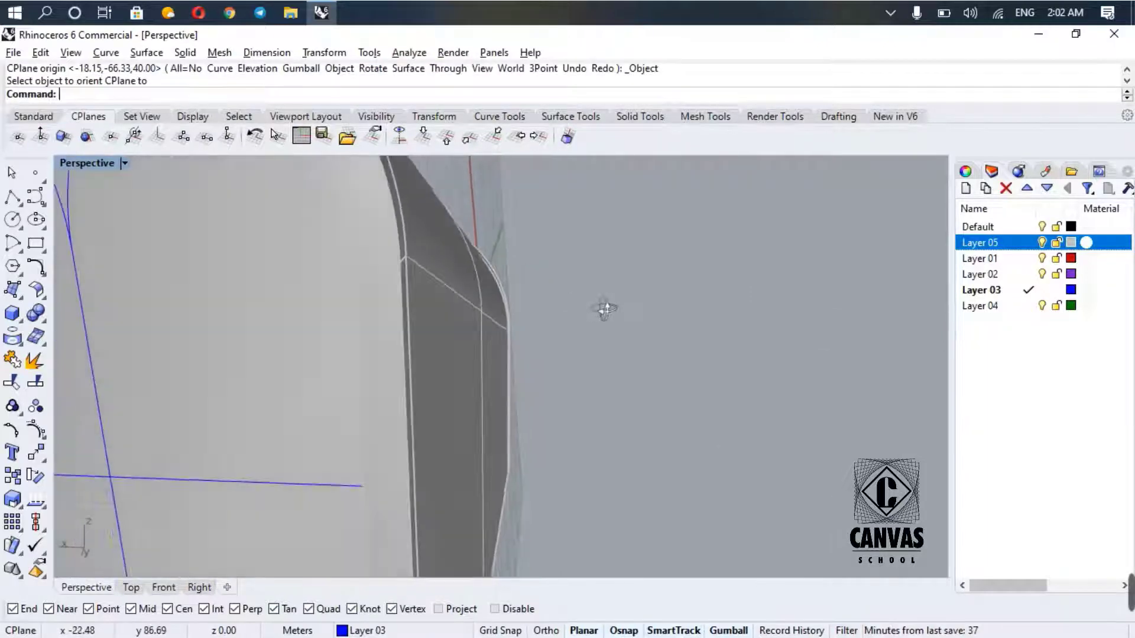
right_click_drag(604, 309, 612, 337)
scroll(594, 288, "down", 7)
scroll(464, 359, "up", 3)
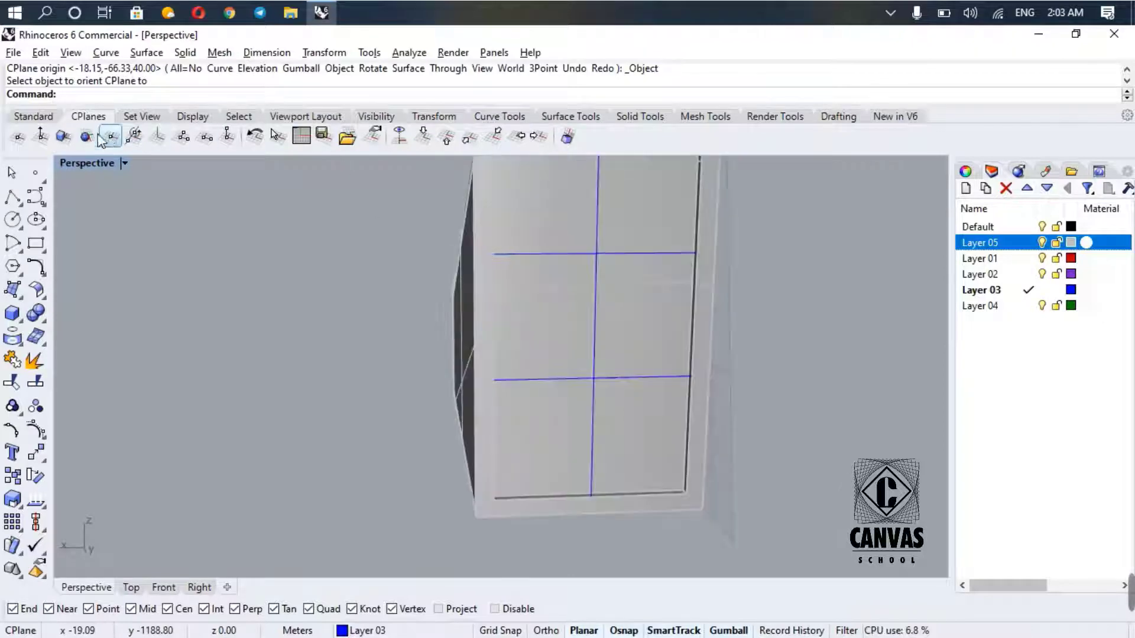
left_click(69, 141)
scroll(521, 432, "up", 2)
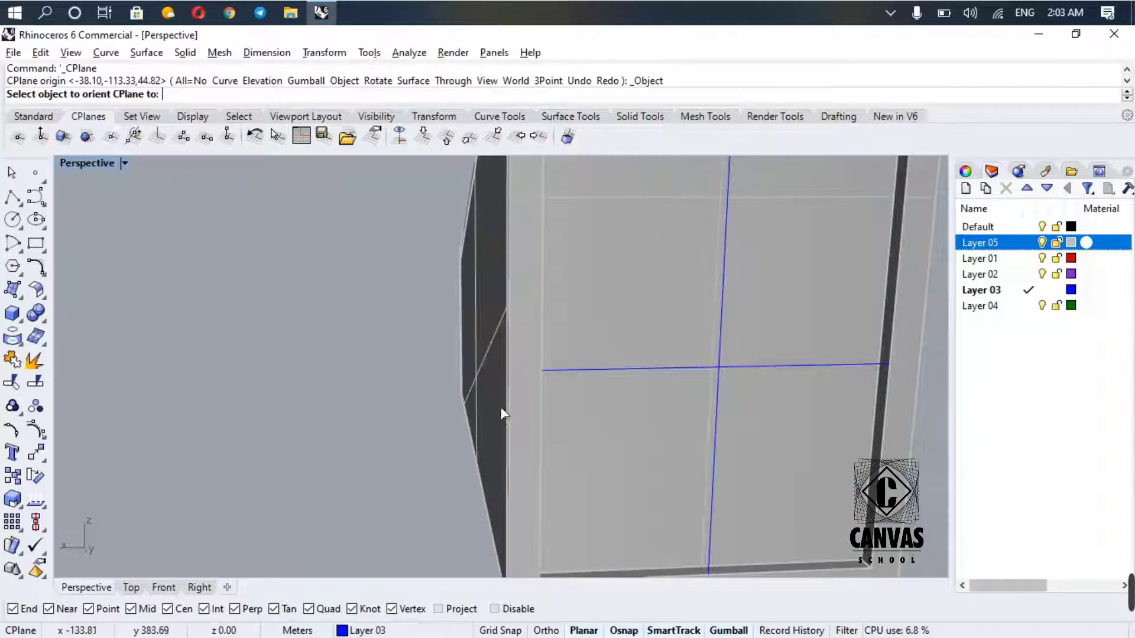
left_click(500, 409)
- Try a horizontal line on the side wall starting at the large frame's edge, and delete it
right_click_drag(496, 407, 778, 463)
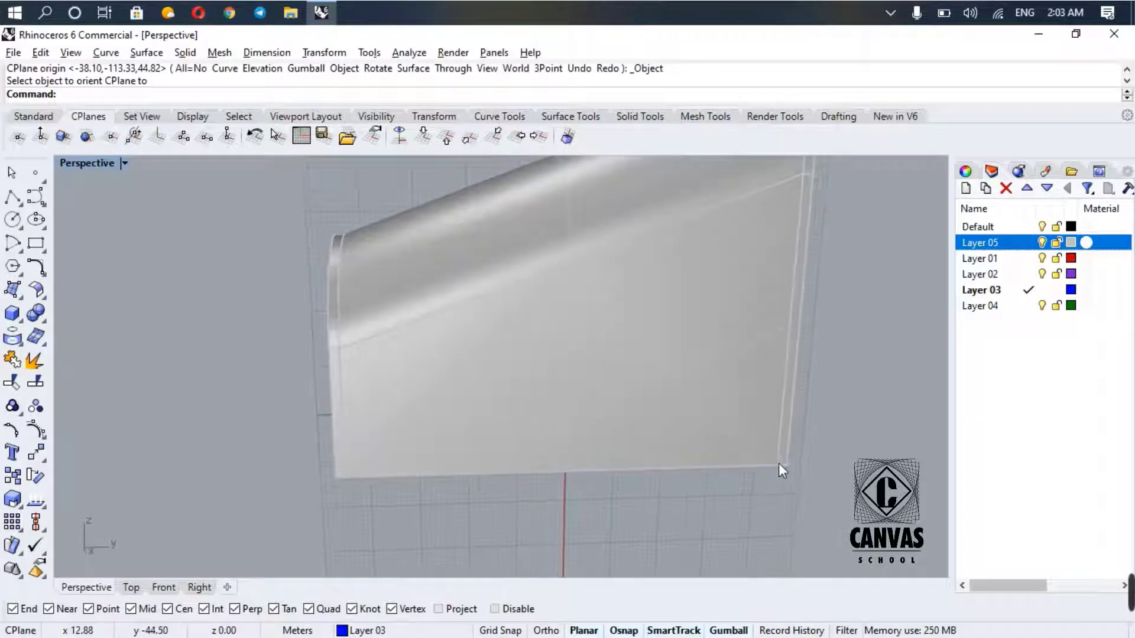
key("Return")
left_click(794, 384)
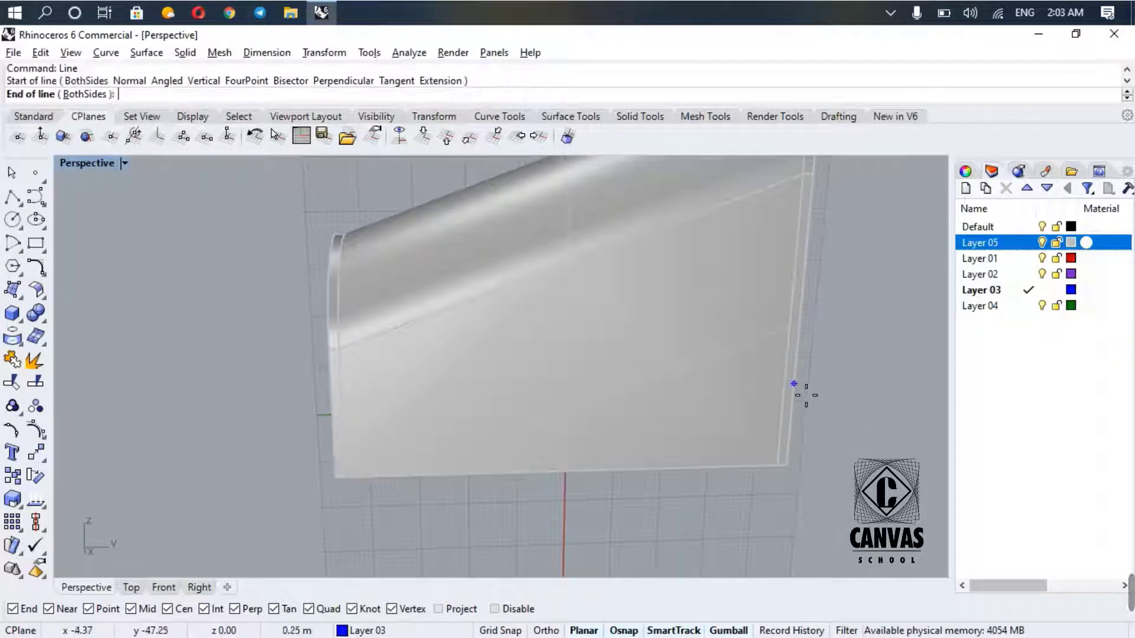
left_click(627, 400)
right_click_drag(682, 406, 712, 412)
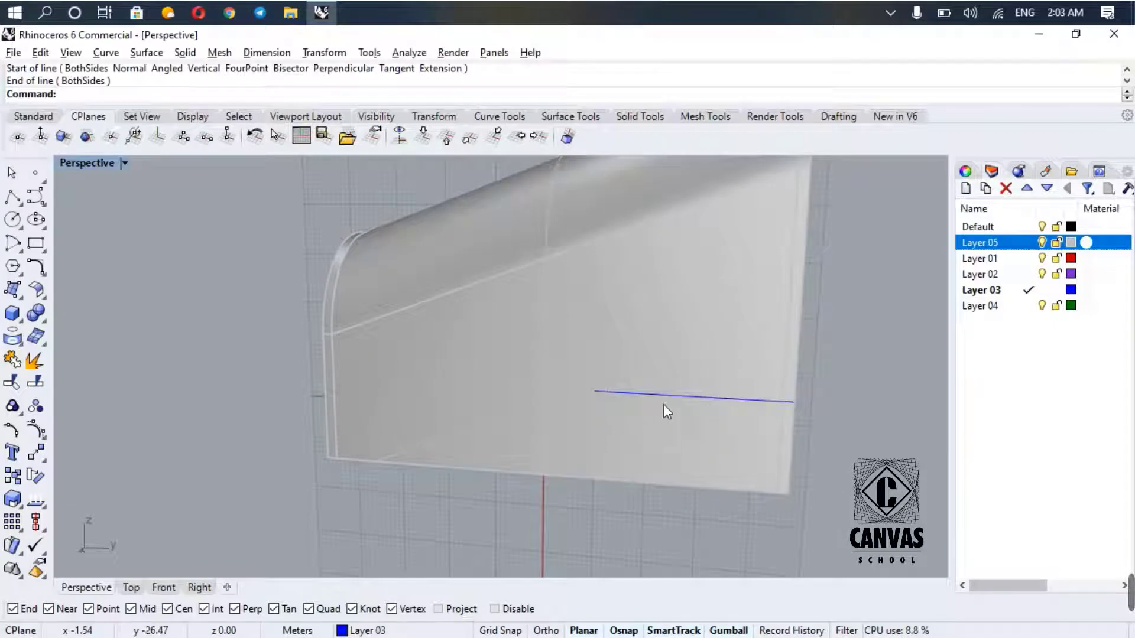
left_click(734, 396)
key("Delete")
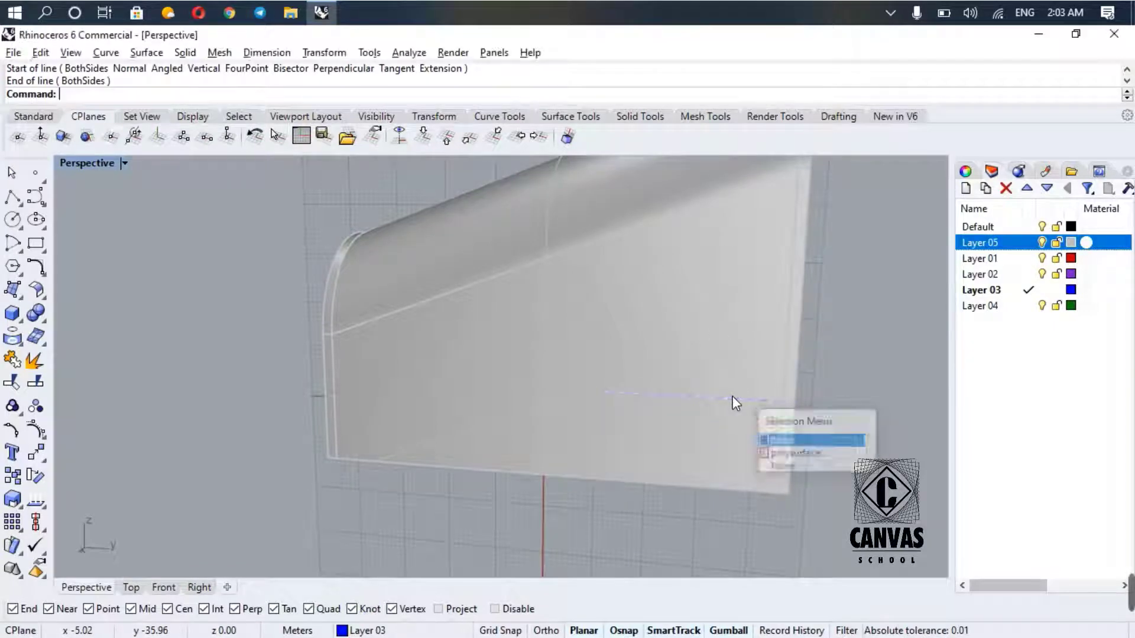
- Draw a long, narrow rectangle on the side wall near the large frame and shift it slightly downward
left_click(36, 243)
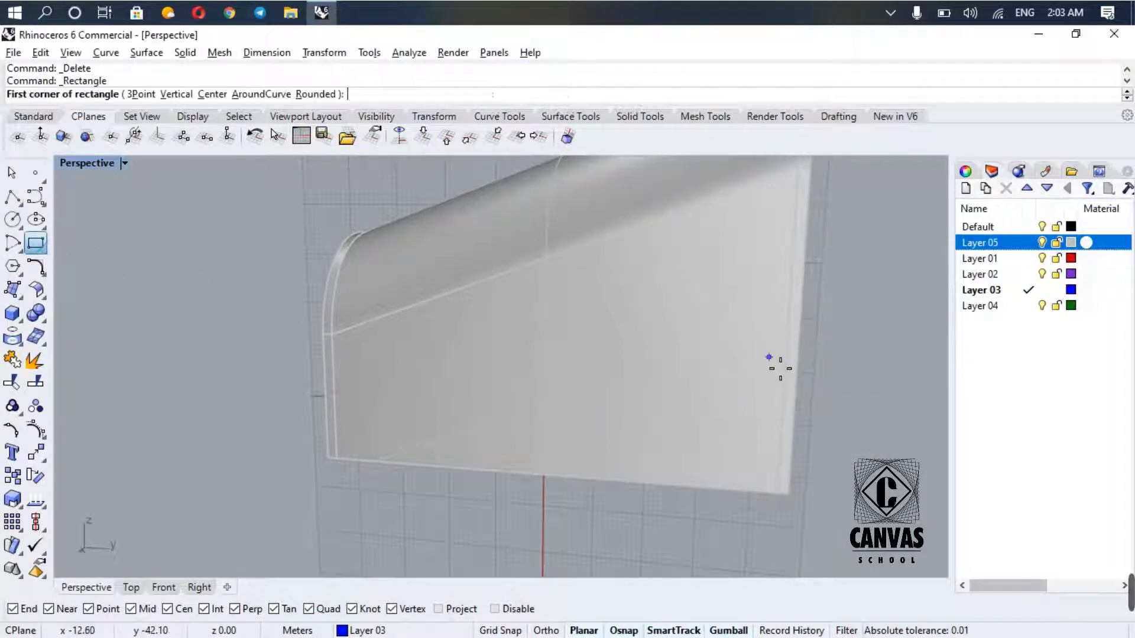
left_click(766, 357)
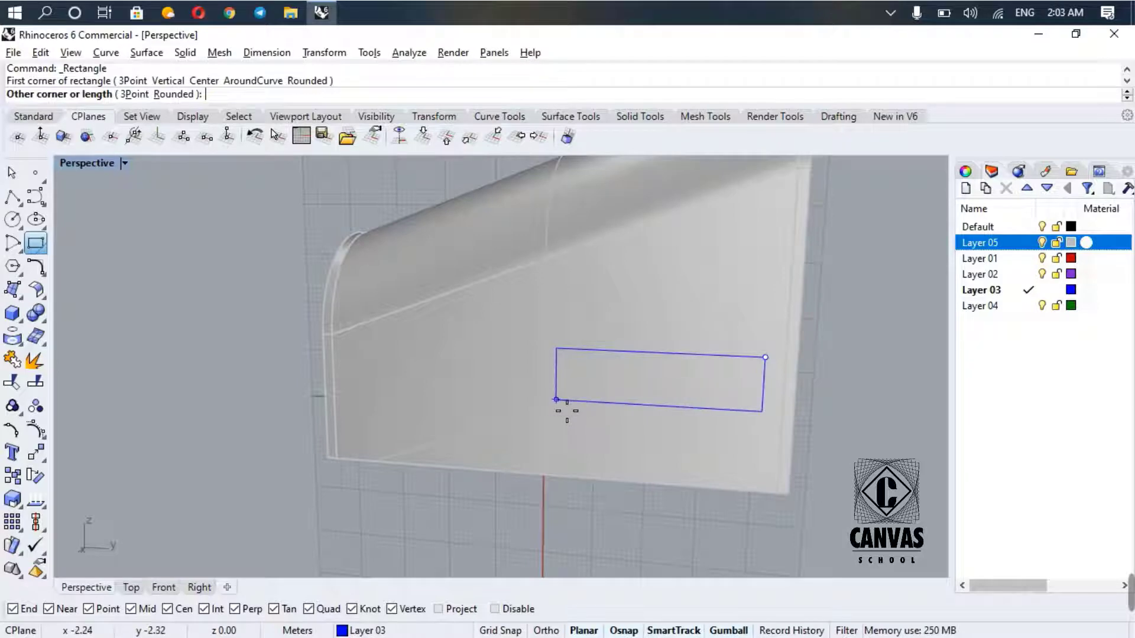
left_click(567, 393)
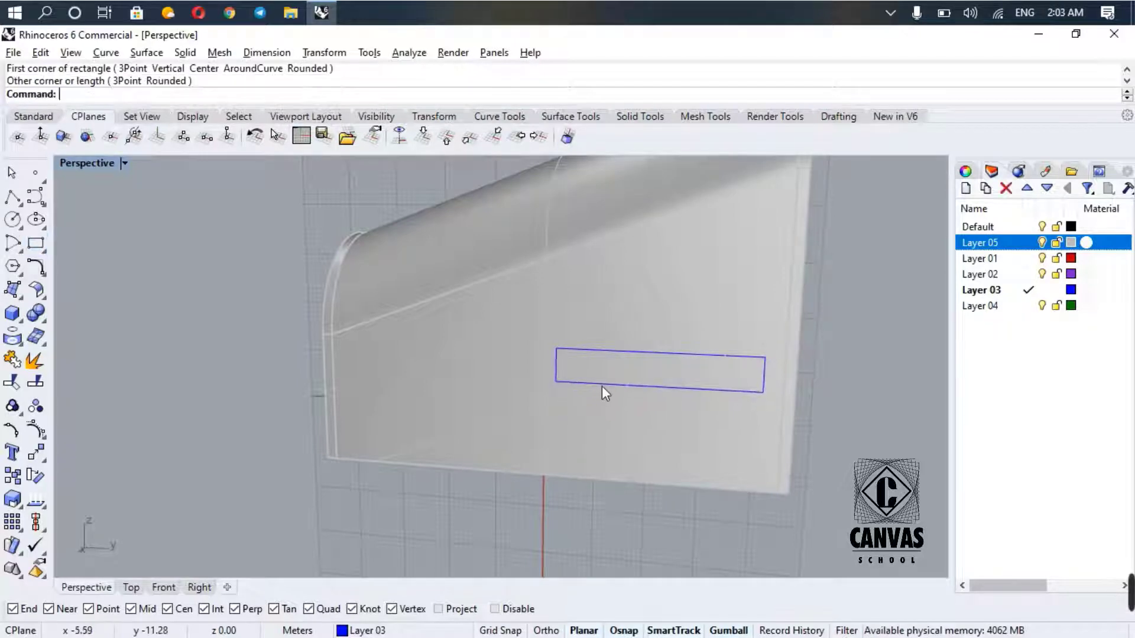
left_click(572, 386)
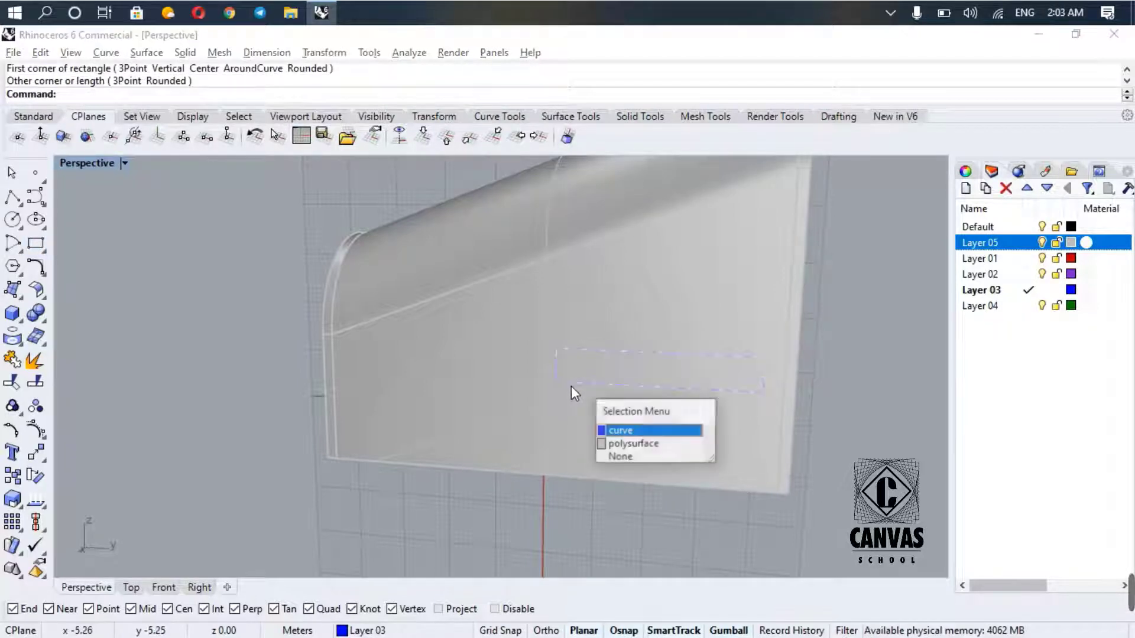
left_click(620, 431)
right_click_drag(563, 385, 621, 387)
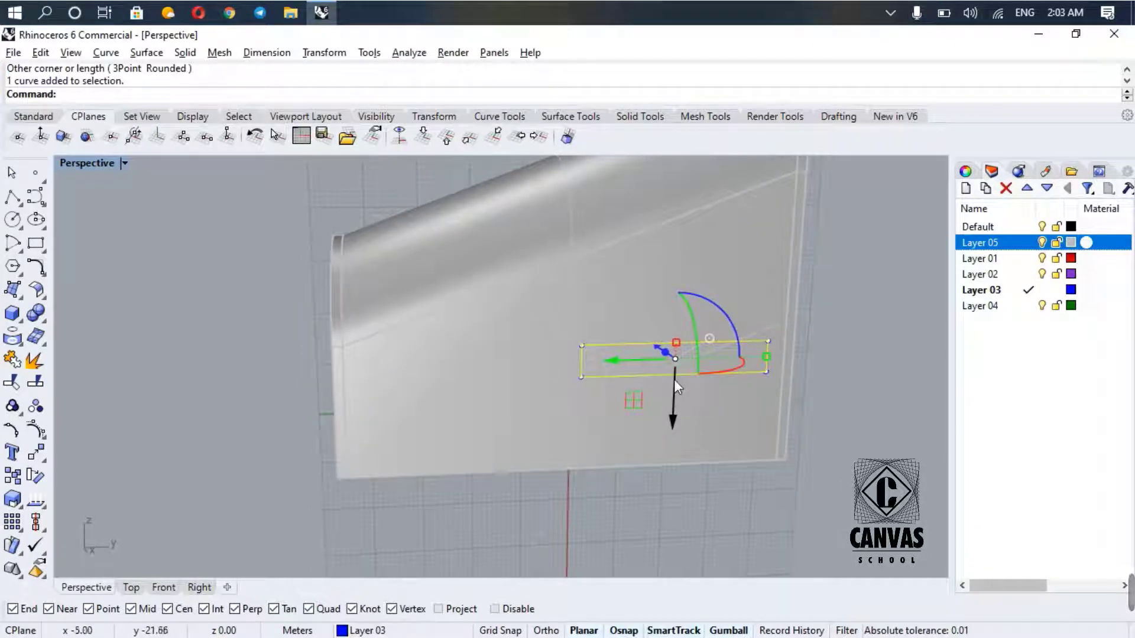
left_click_drag(674, 379, 674, 391)
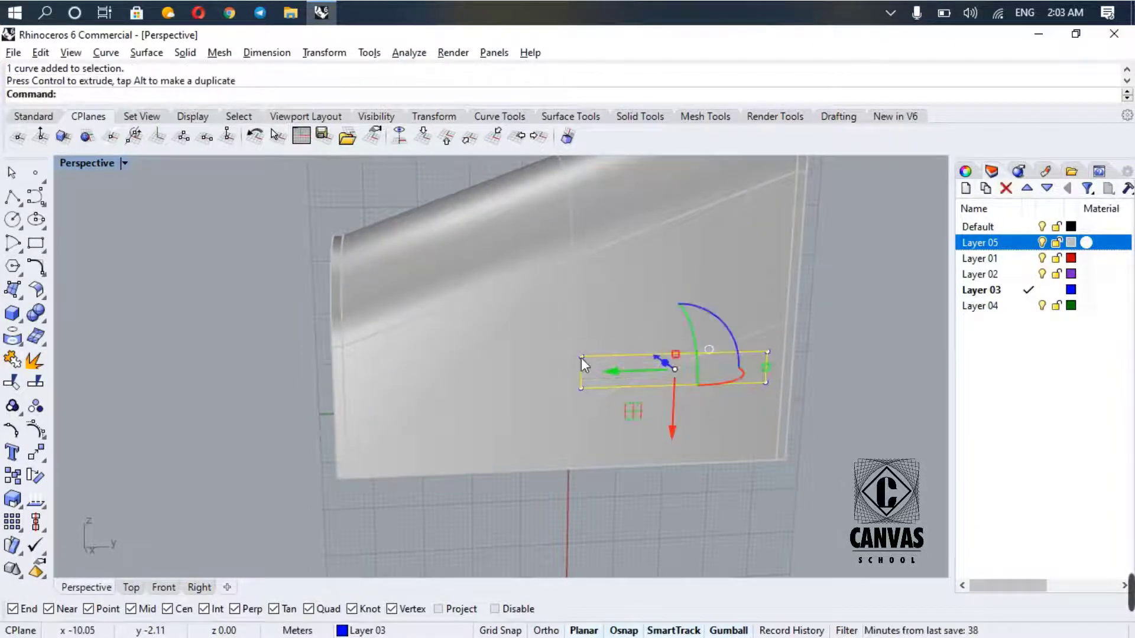
- Try raising the rectangle's upper corner nearest the small frame, and undo everything back to before the rectangle
left_click(581, 357, "ctrl+shift")
left_click_drag(583, 345, 584, 332)
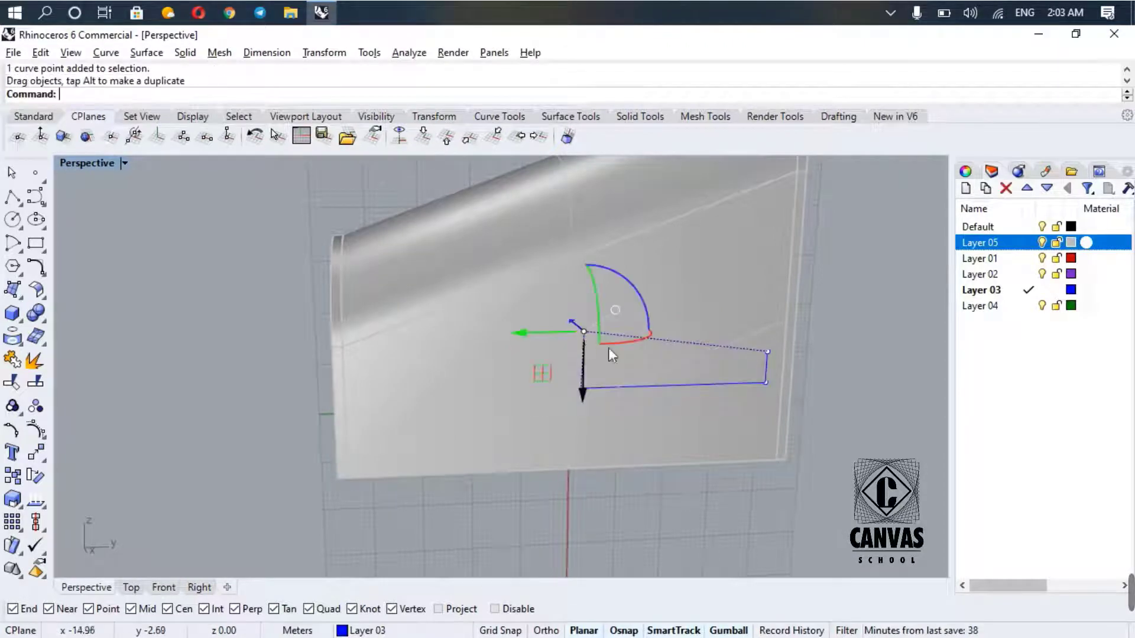
key("ctrl+z")
key("ctrl+z")
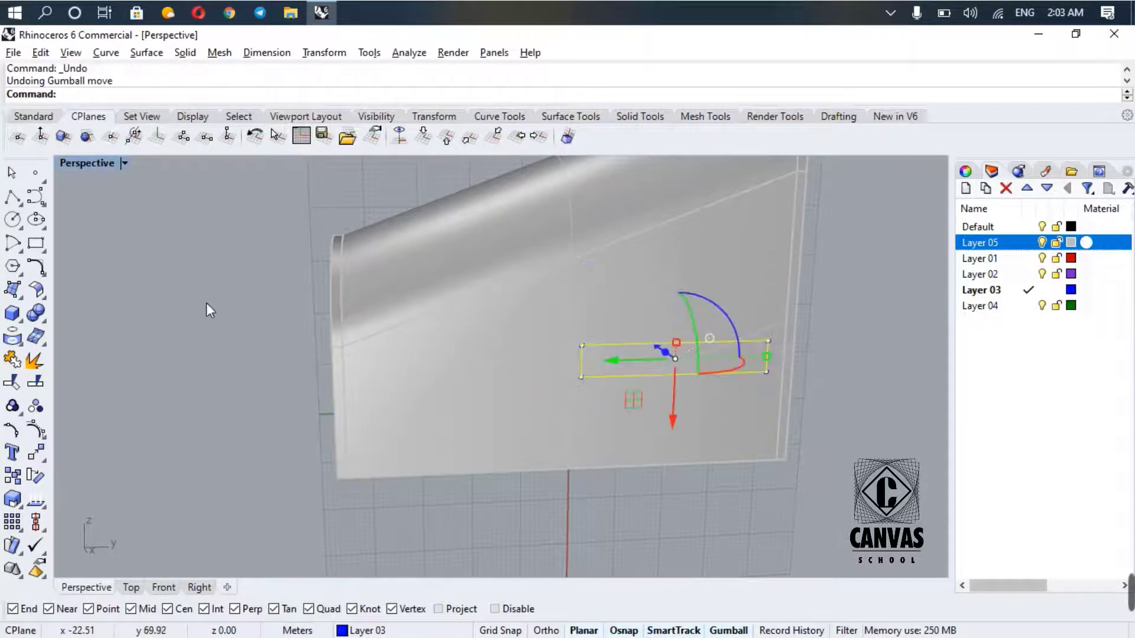
left_click(207, 303)
key("ctrl+z")
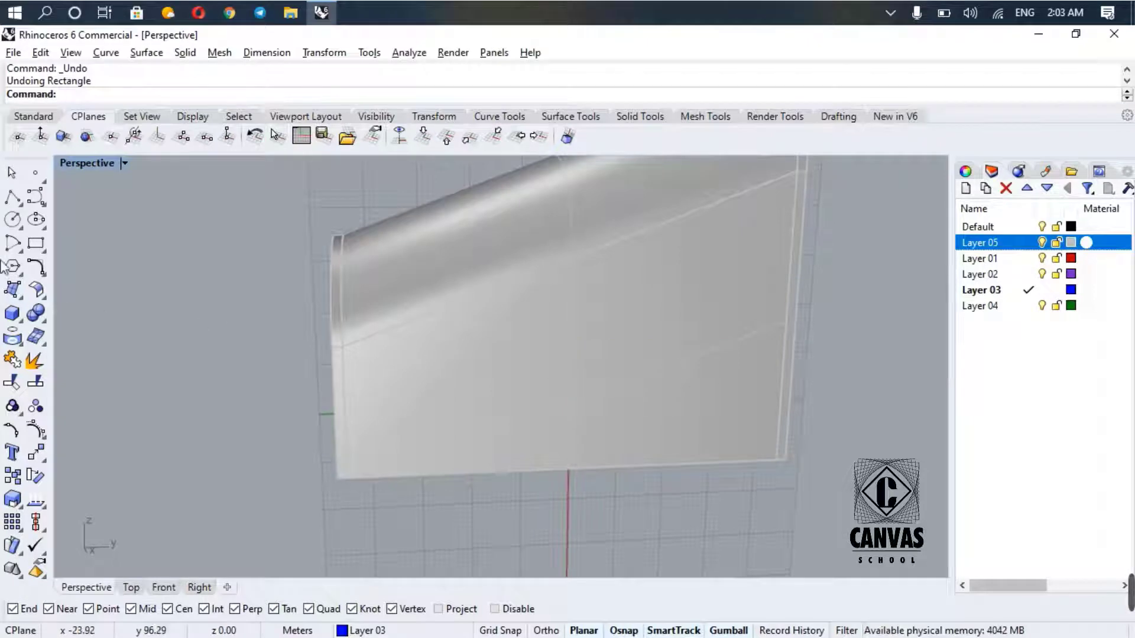
- Draw a taller window rectangle on the lower side wall, from near the large frame to about the wall's middle
left_click(33, 245)
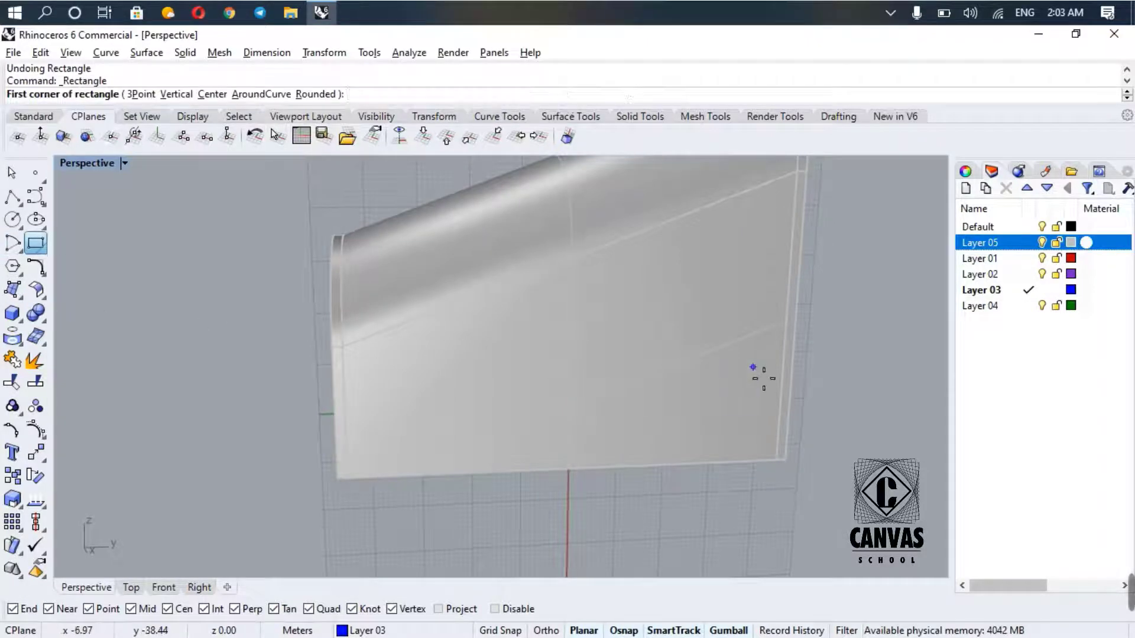
left_click(760, 345)
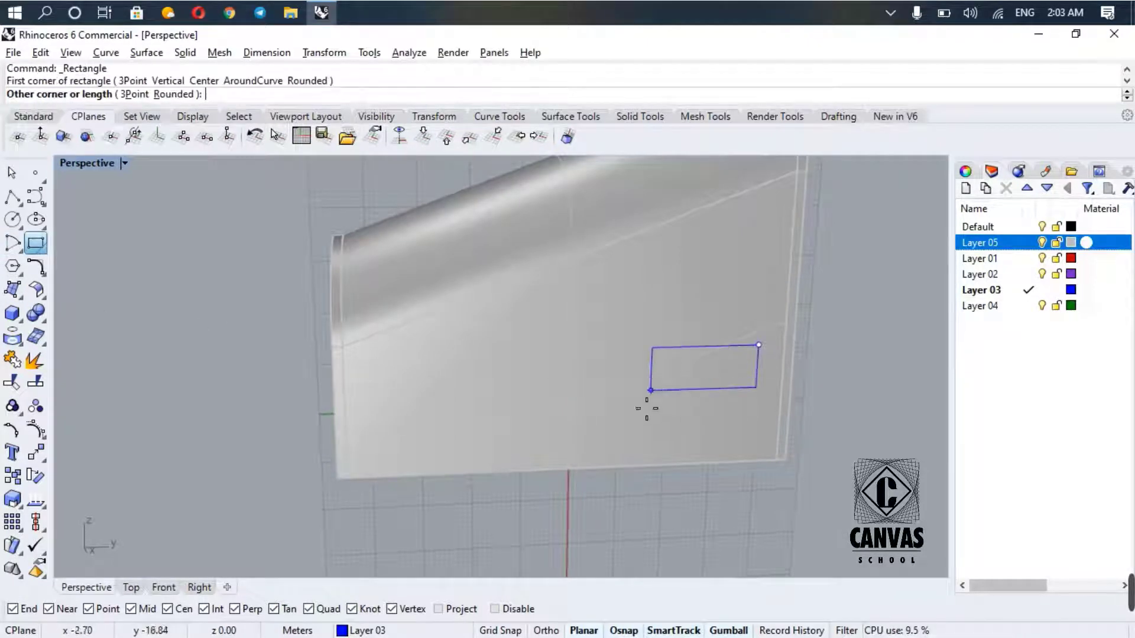
left_click(571, 415)
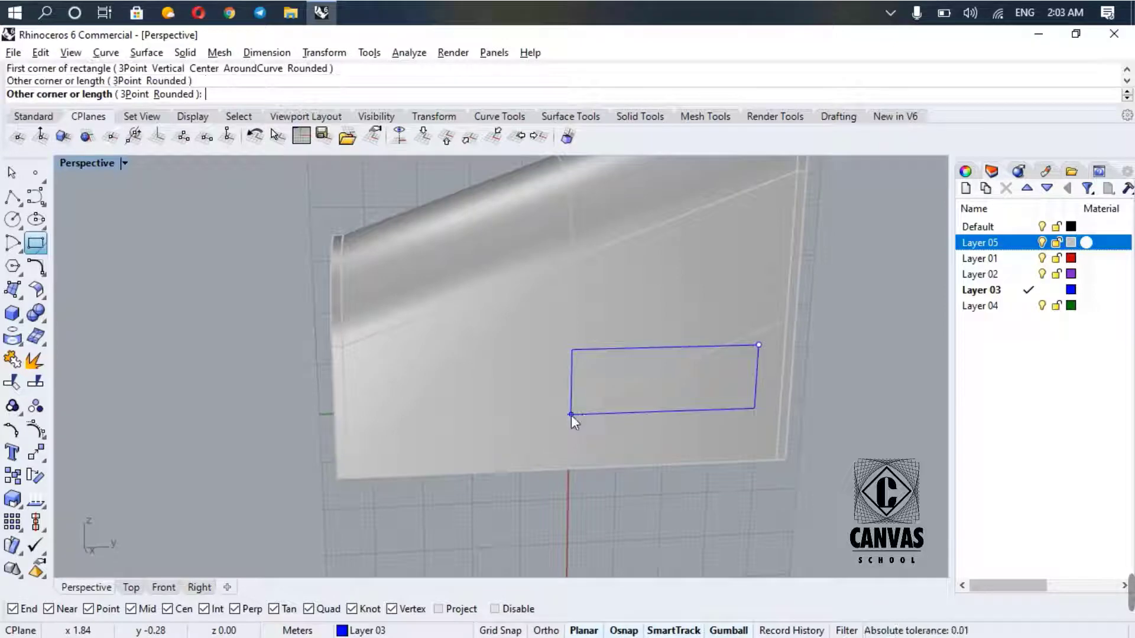
- Draw a vertical divider line between the rectangle's bottom and top edges, near its end by the large frame
right_click_drag(707, 382, 740, 391)
key("Return")
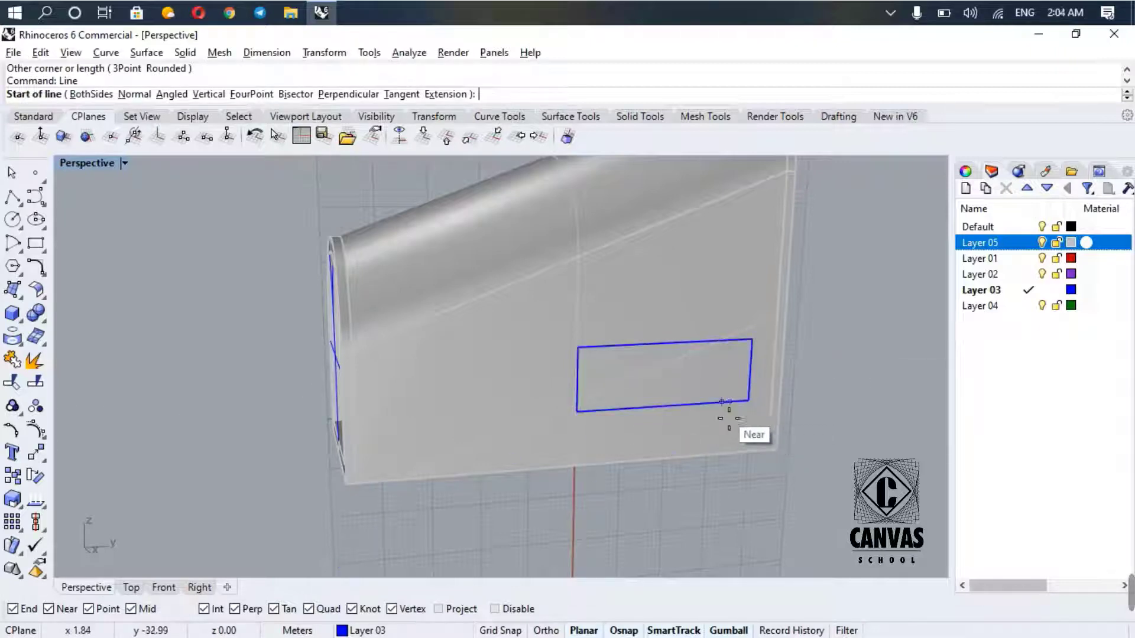
left_click(708, 403)
left_click(711, 341)
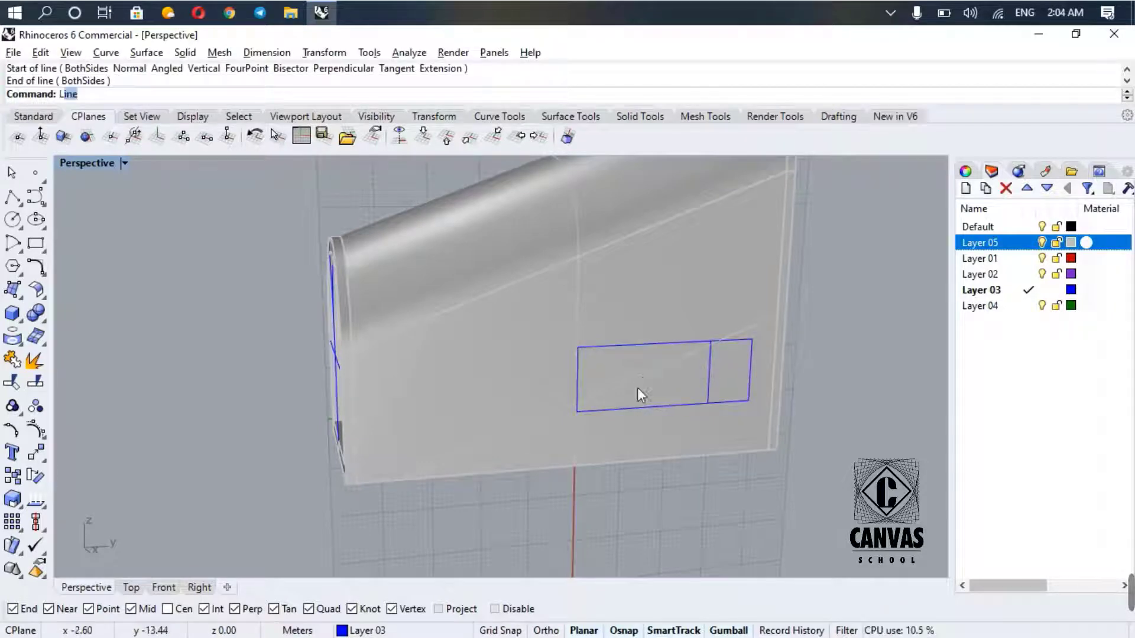
key("Return")
key("Escape")
- Mirror the vertical divider across the window rectangle's vertical centre line, keeping the original
left_click(709, 362)
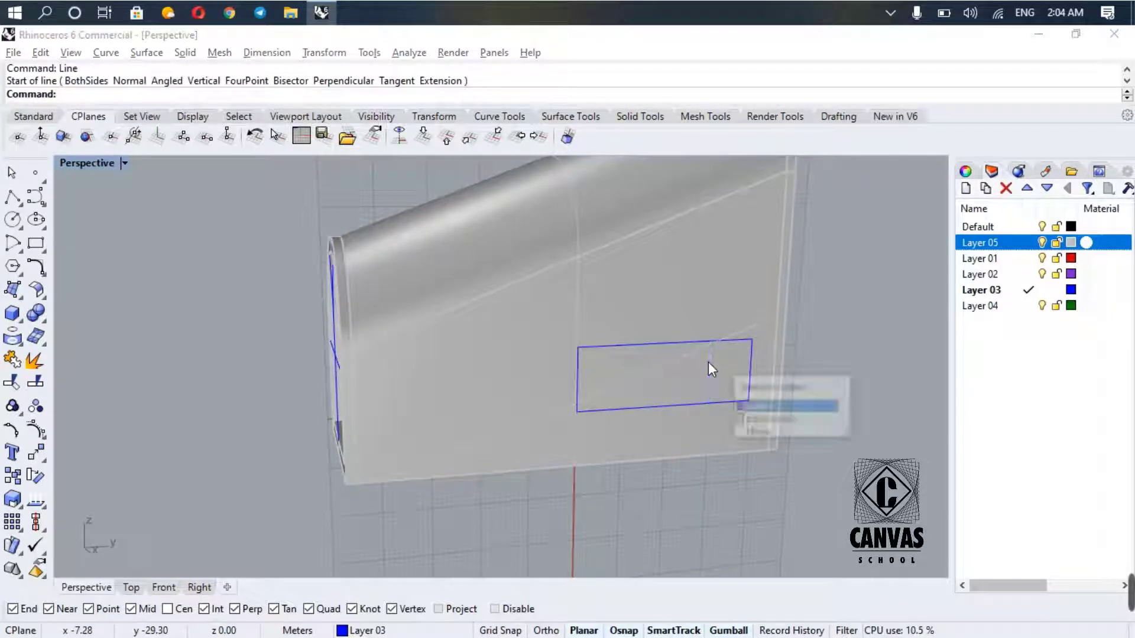
left_click(763, 407)
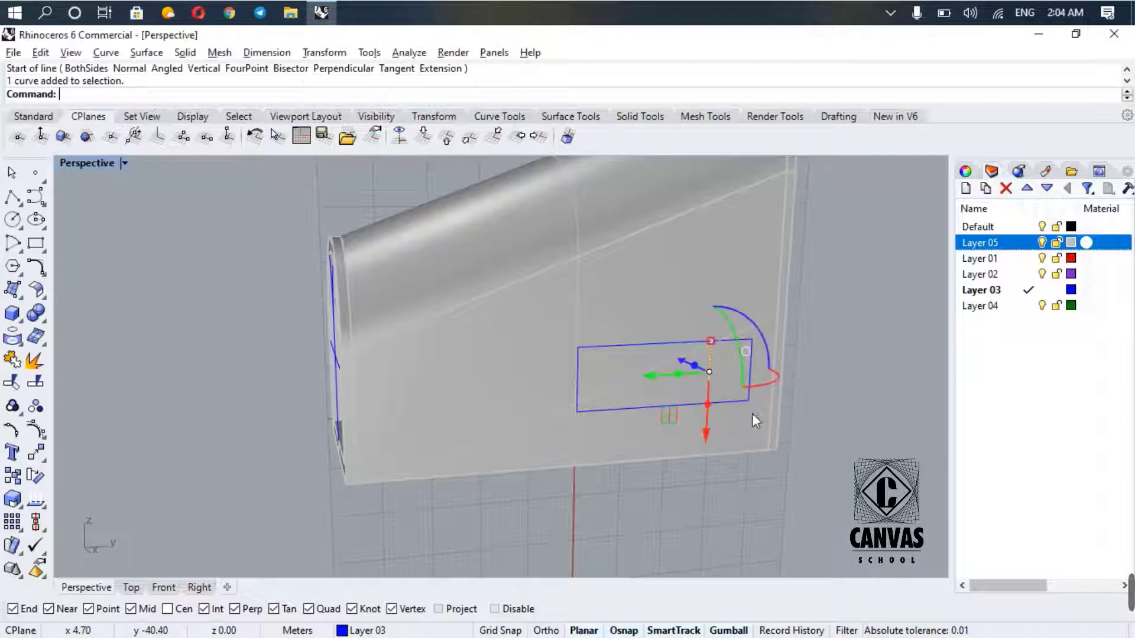
key("Return")
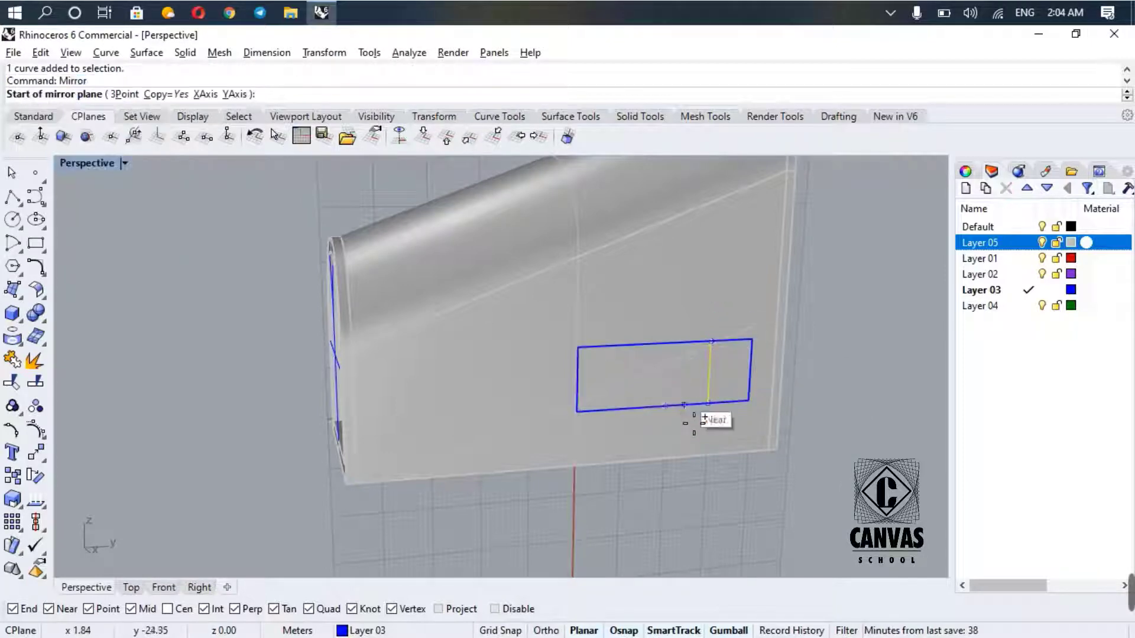
left_click(670, 416)
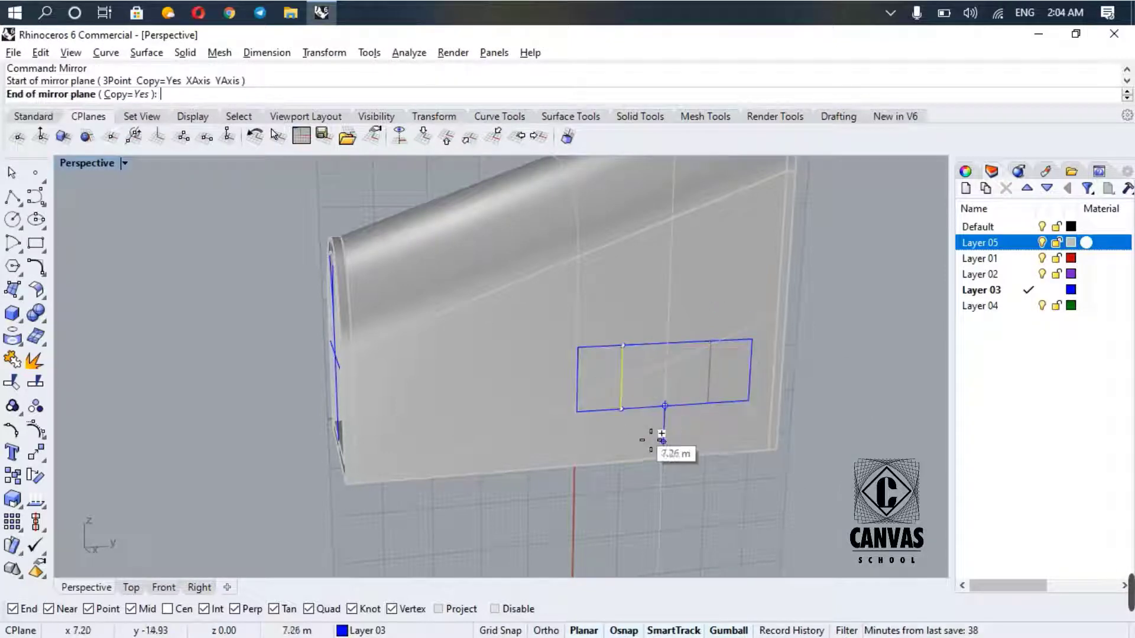
left_click(665, 463)
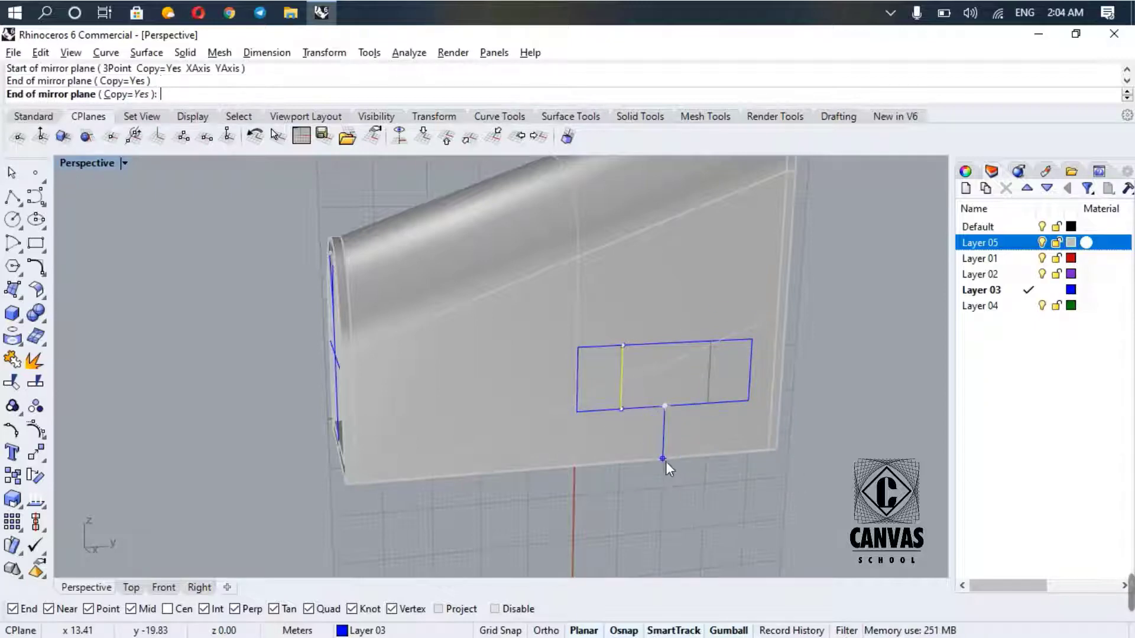
key("Return")
key("Escape")
key("Escape")
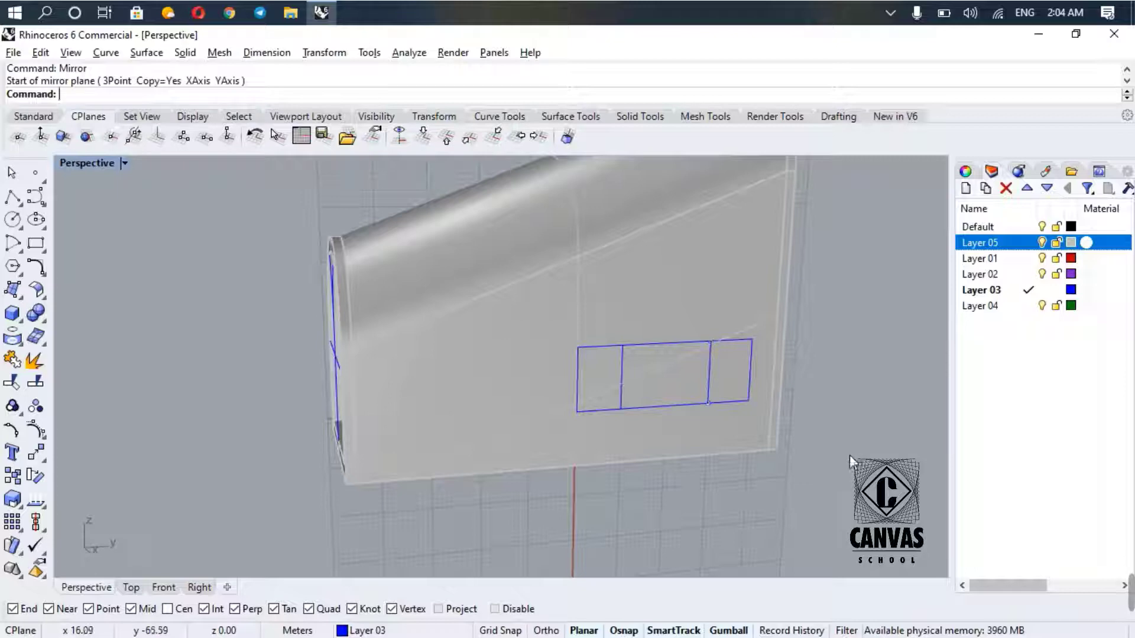
- Draw a horizontal divider line between the midpoints of the window rectangle's two short sides
type("line")
key("Return")
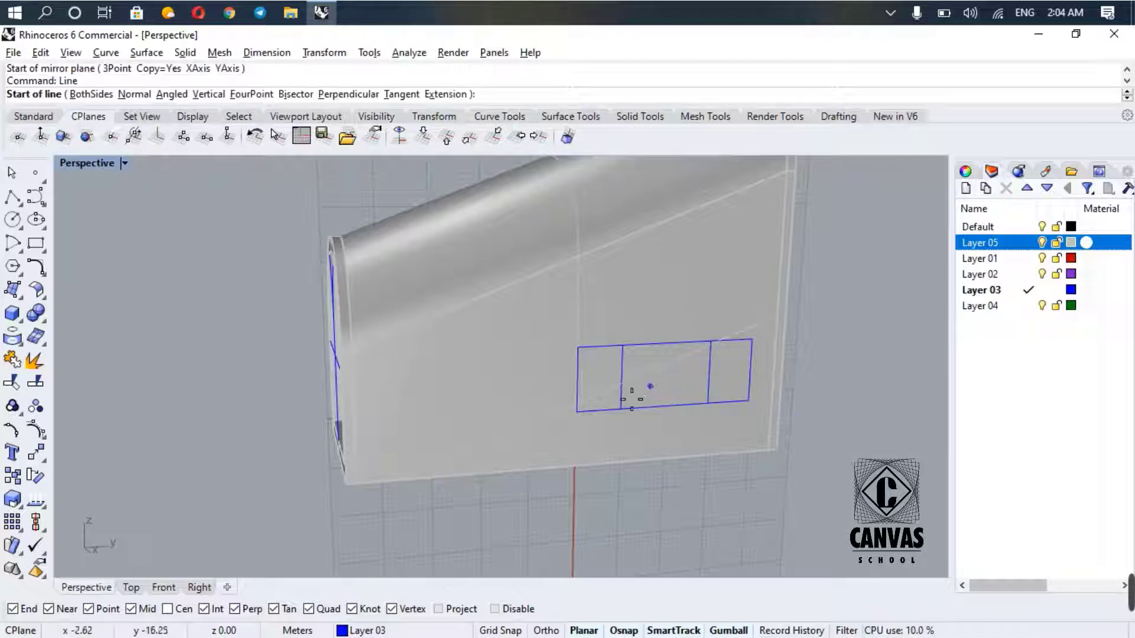
left_click(582, 384)
left_click(756, 387)
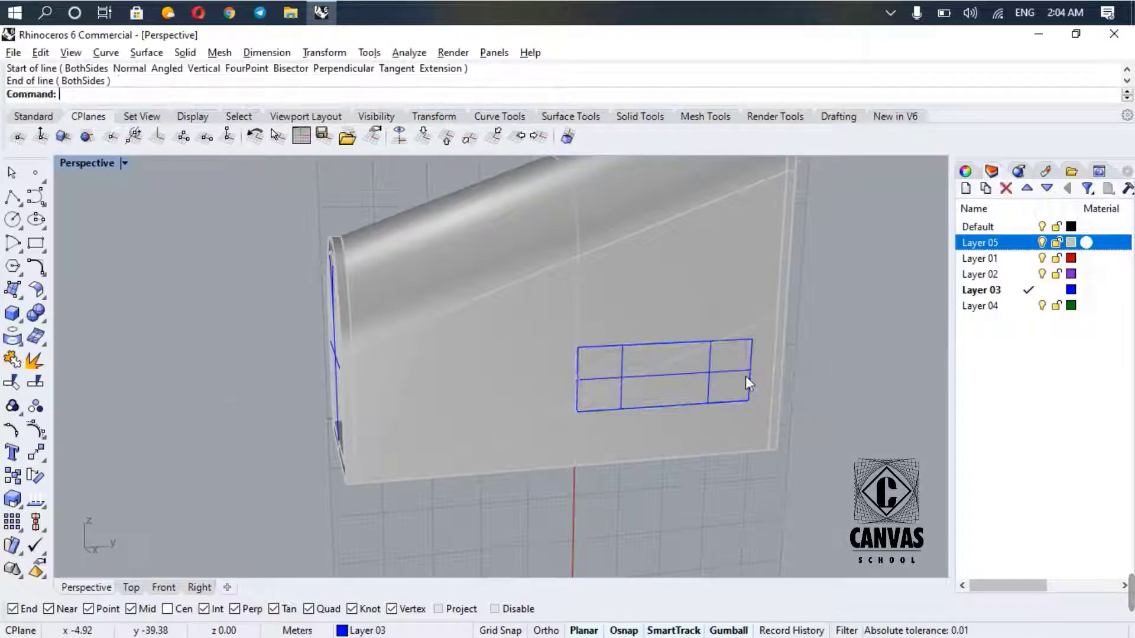
- Select all the side window curves: the outer rectangle, both vertical dividers and the horizontal divider
right_click_drag(813, 382, 707, 394)
scroll(680, 396, "up", 5)
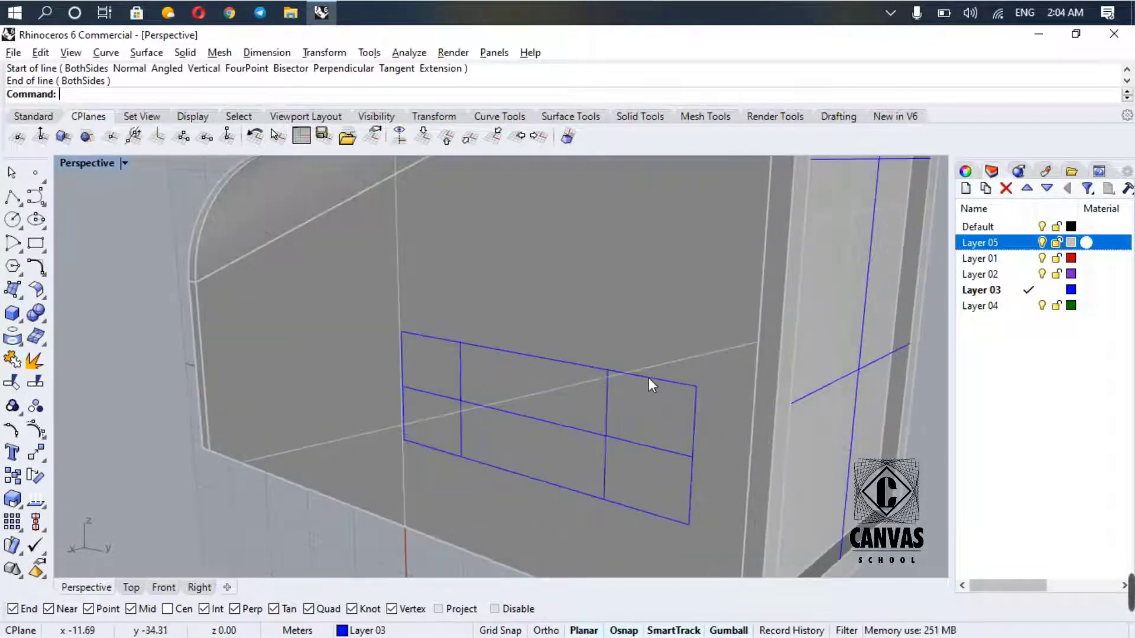
left_click(649, 379)
left_click(686, 436)
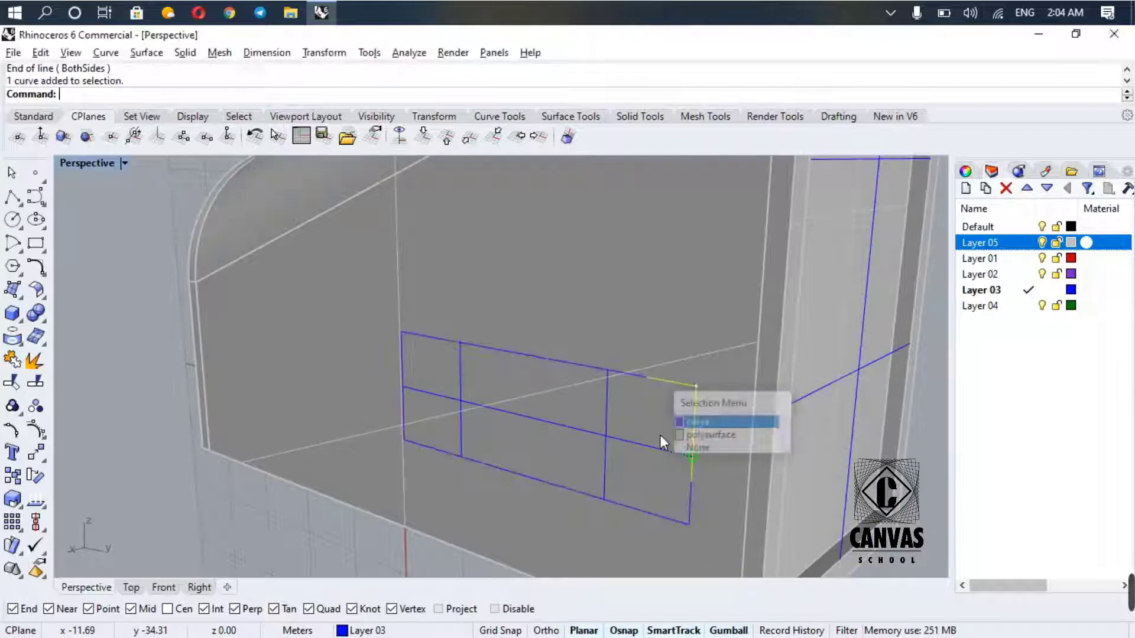
left_click(608, 429)
left_click(601, 436)
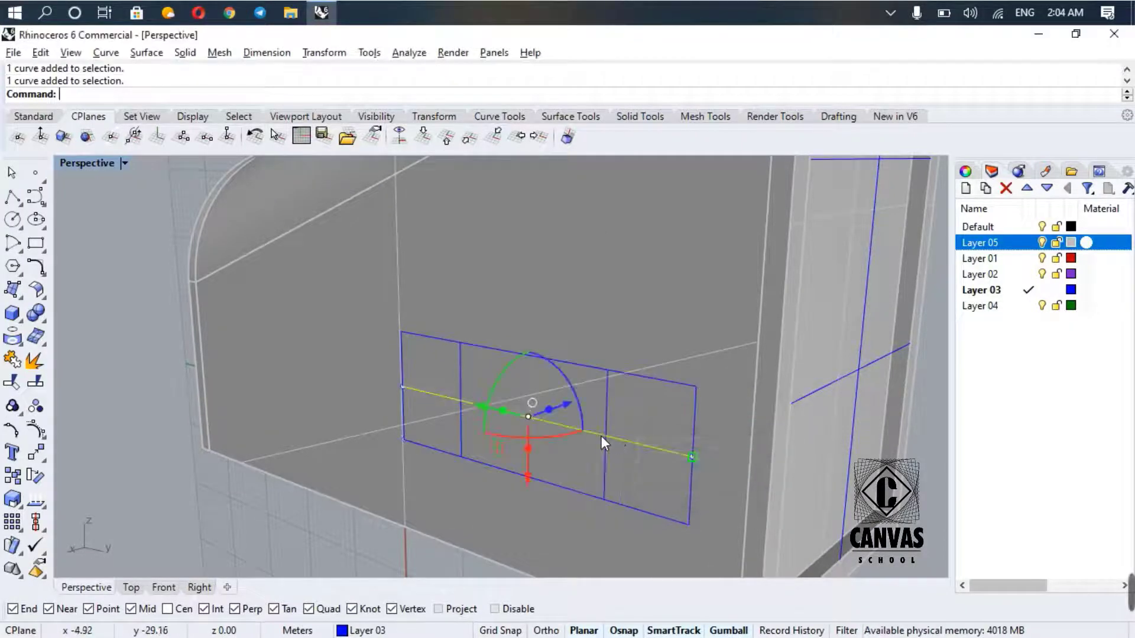
left_click(620, 373)
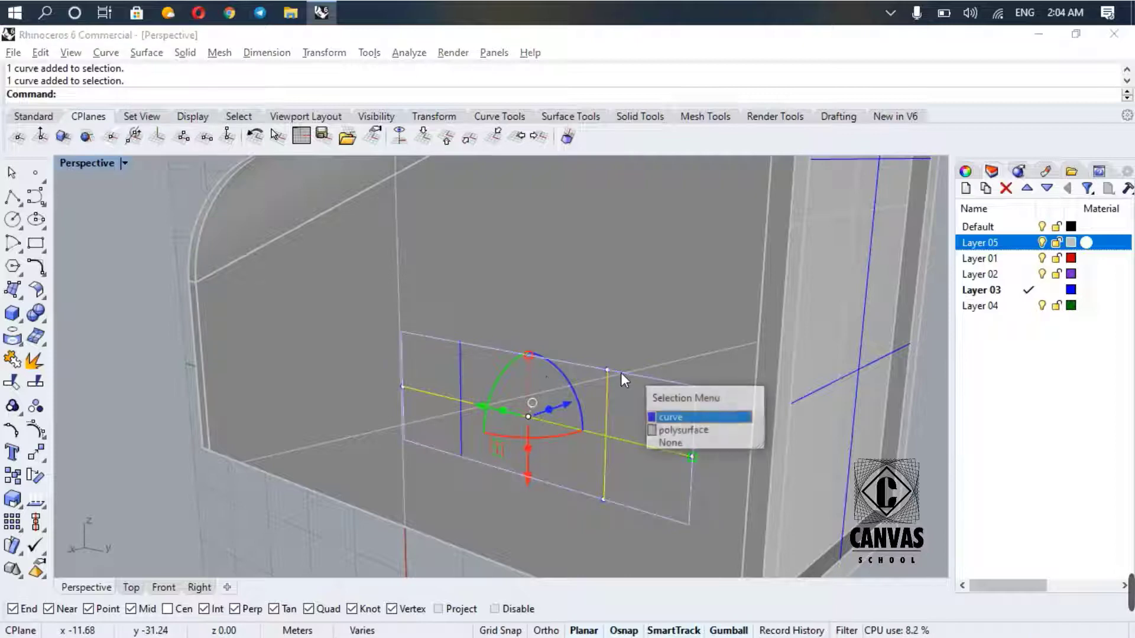
left_click(662, 418)
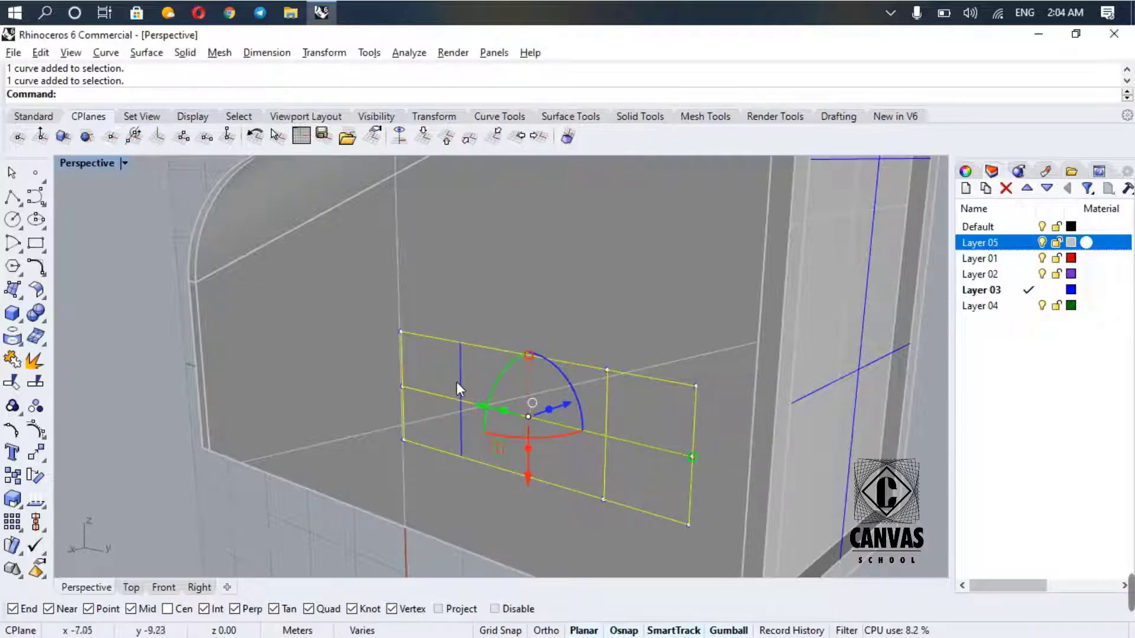
left_click(461, 379)
left_click(486, 420)
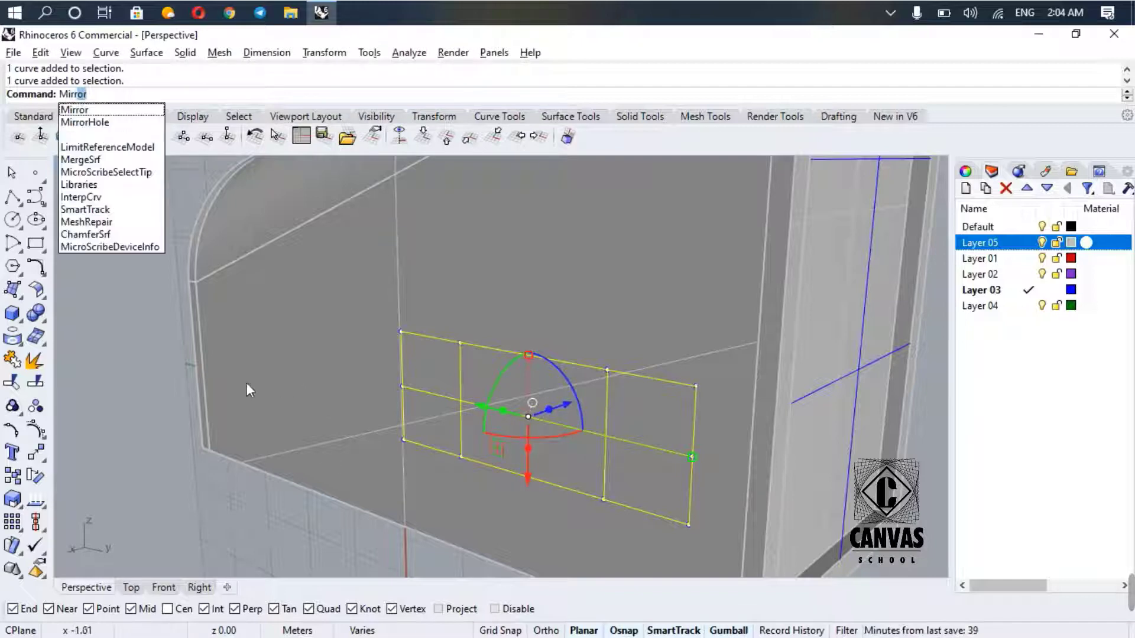
- Try to mirror the selected window curves to the opposite side wall, starting the mirror plane at the middle of the large frame's bottom edge
key("Return")
scroll(178, 251, "down", 2)
scroll(177, 251, "down", 2)
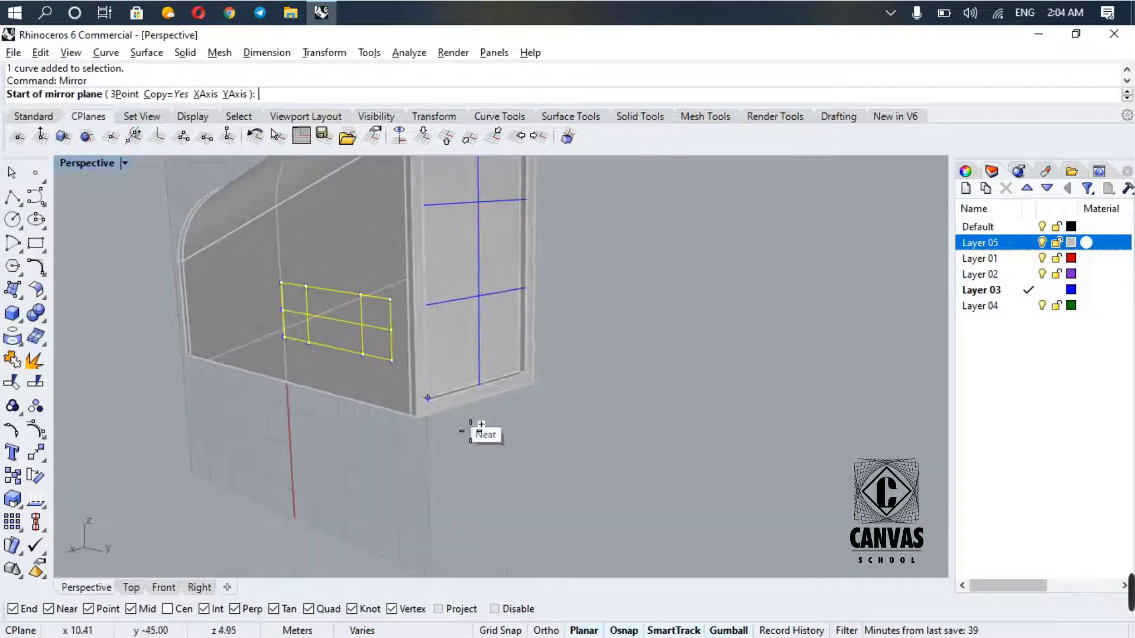
left_click(480, 404)
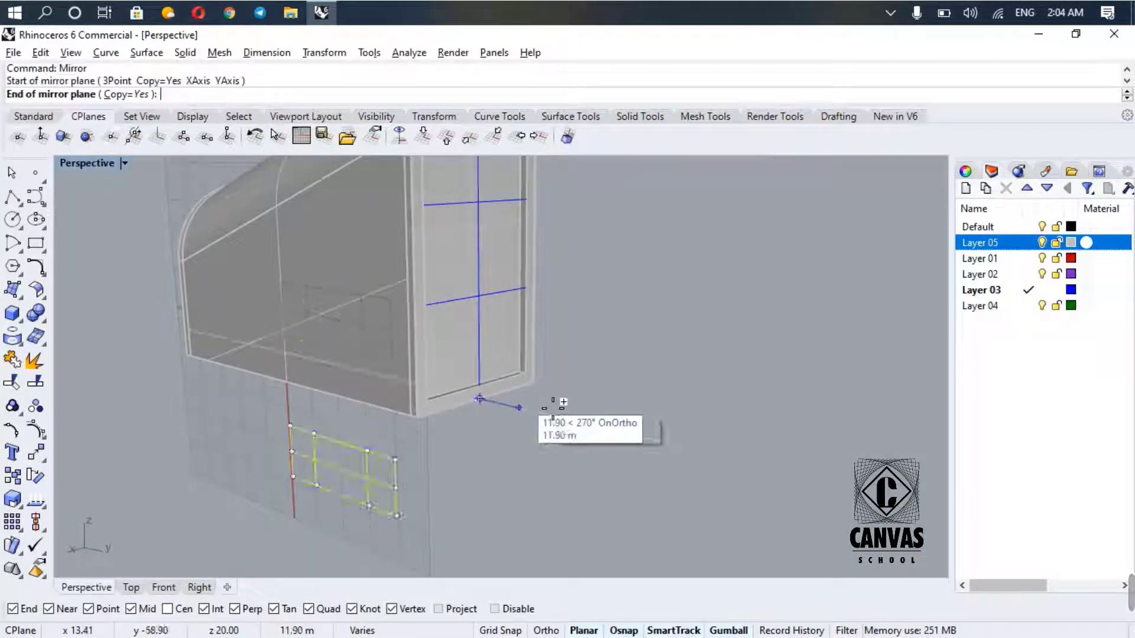
right_click_drag(555, 398, 345, 424)
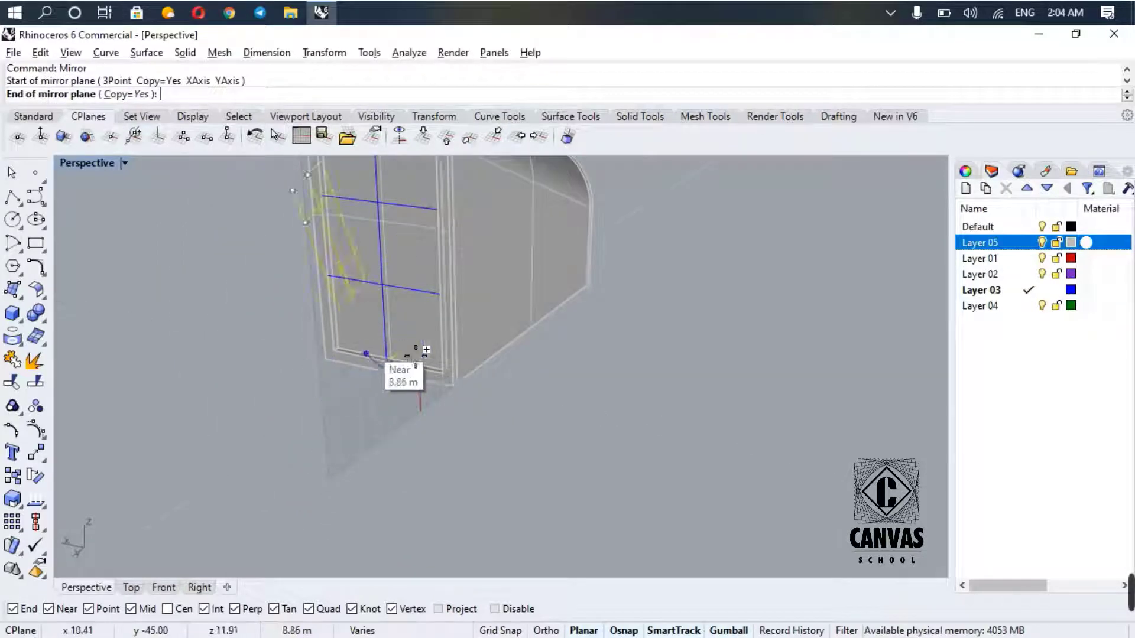
scroll(512, 306, "down", 3)
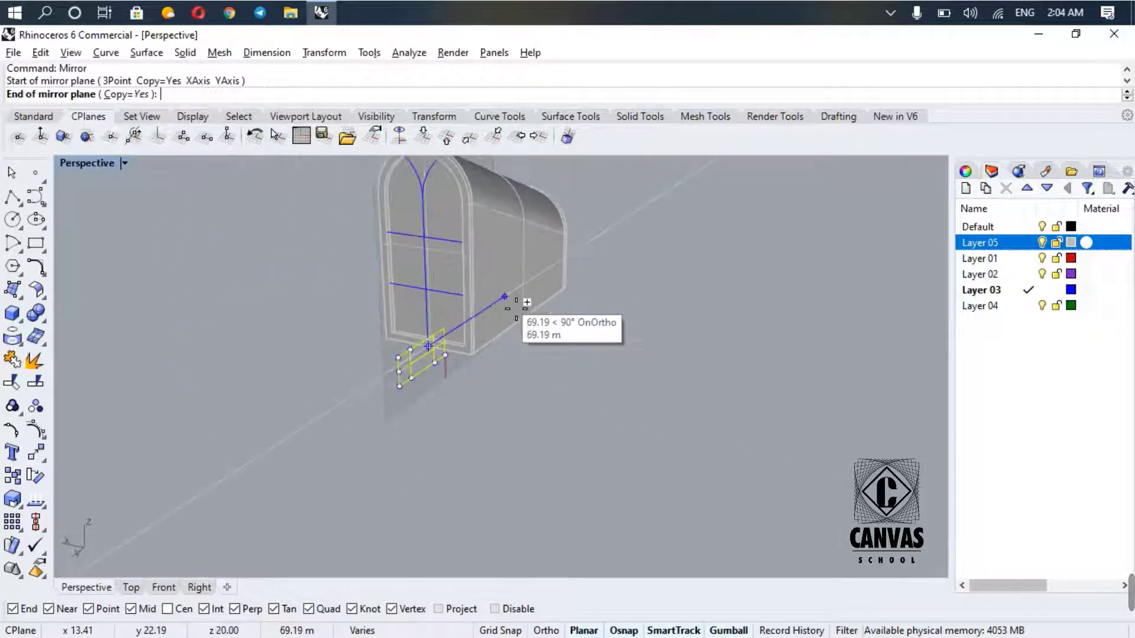
right_click_drag(506, 304, 704, 306)
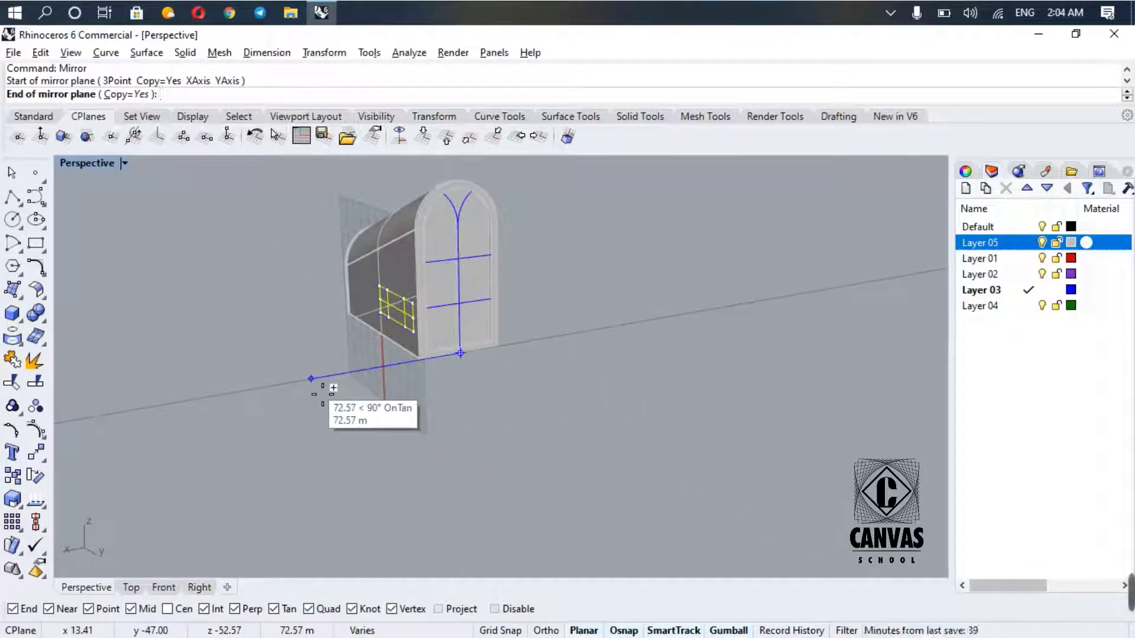
left_click(534, 343)
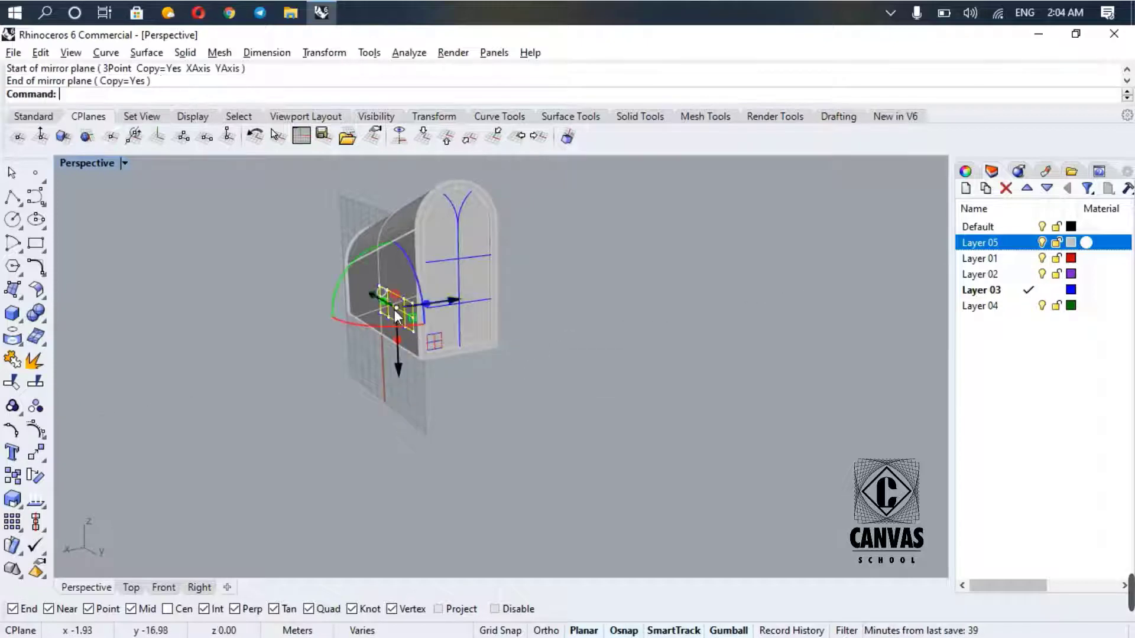
- Copy the selected window curves to the opposite side wall, using the large frame's two lower outer corners as base and target points
scroll(397, 308, "up", 5)
scroll(484, 404, "up", 1)
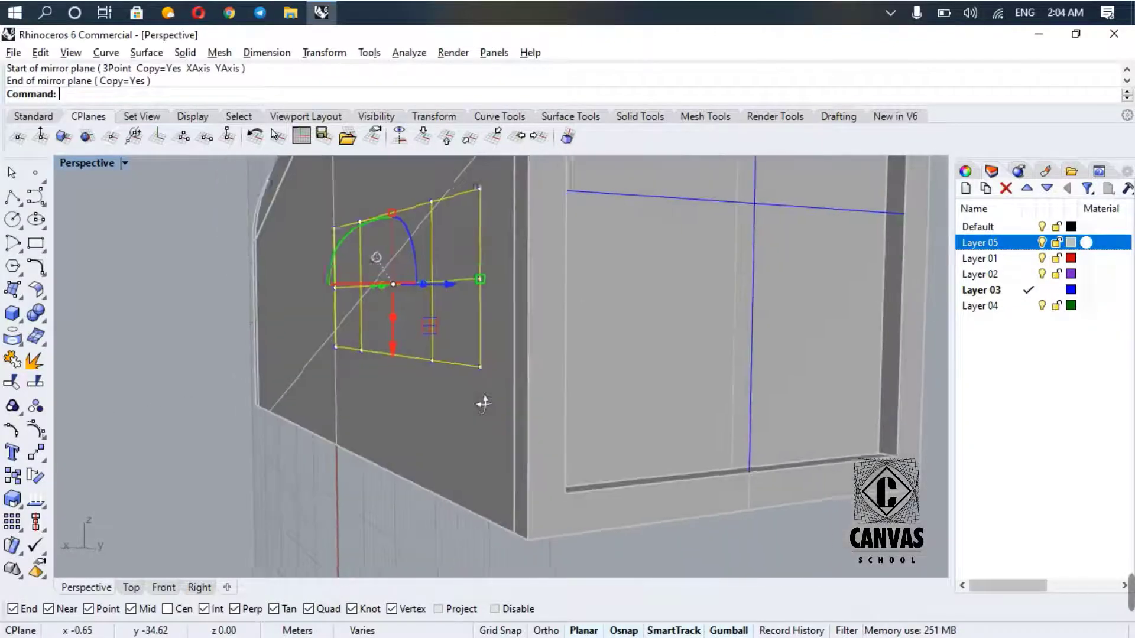
right_click_drag(484, 404, 481, 421)
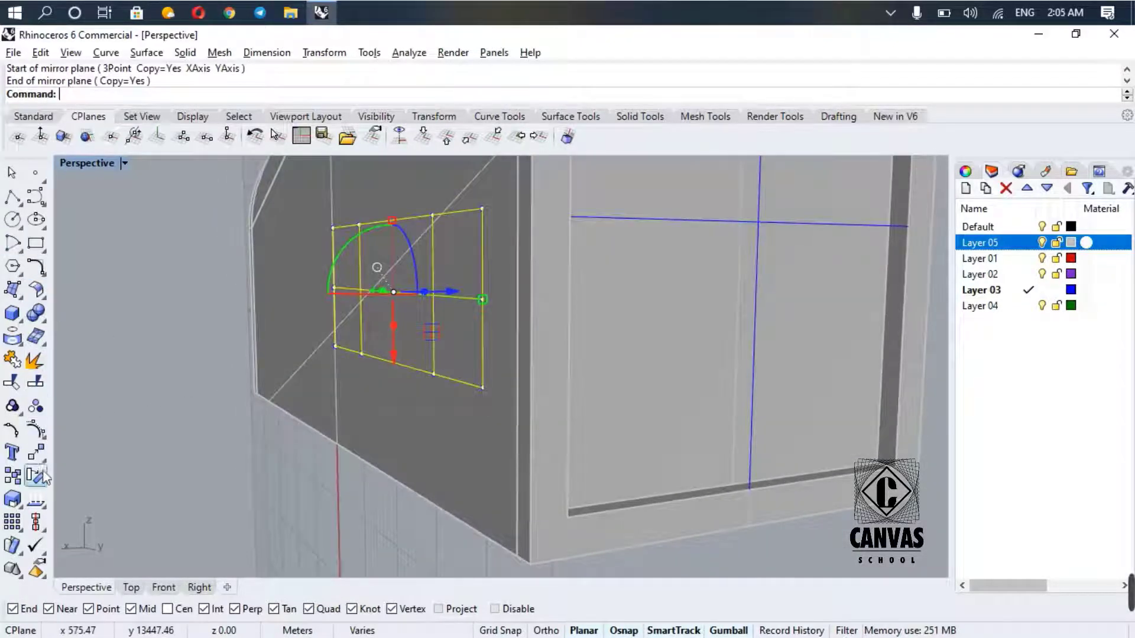
left_click(10, 483)
left_click(530, 565)
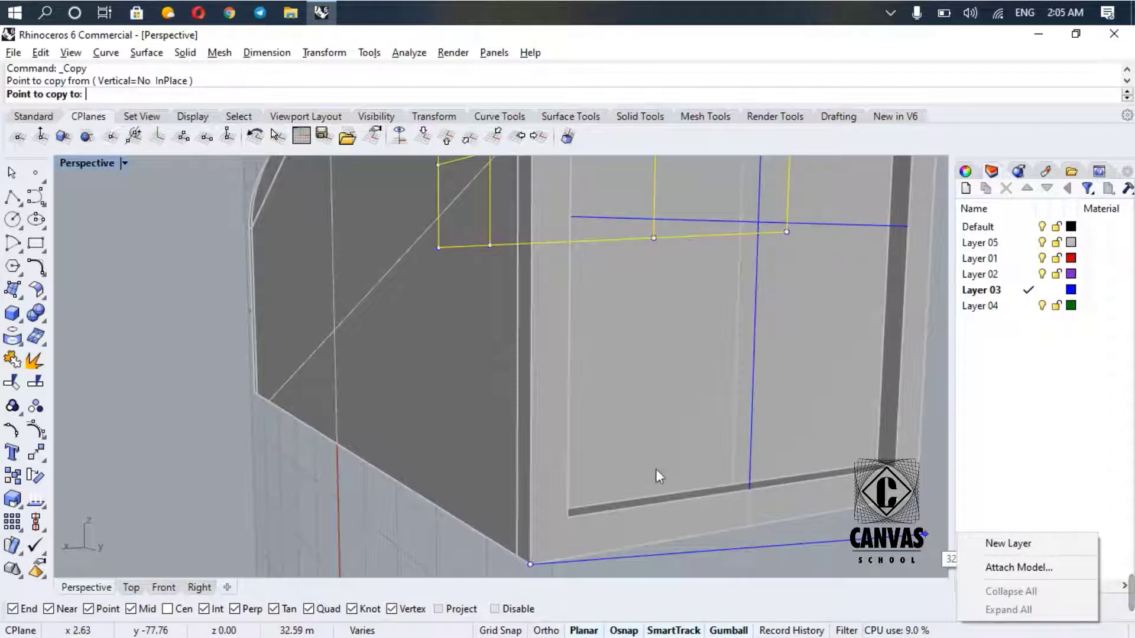
left_click(747, 495)
left_click(927, 511)
scroll(923, 508, "down", 3)
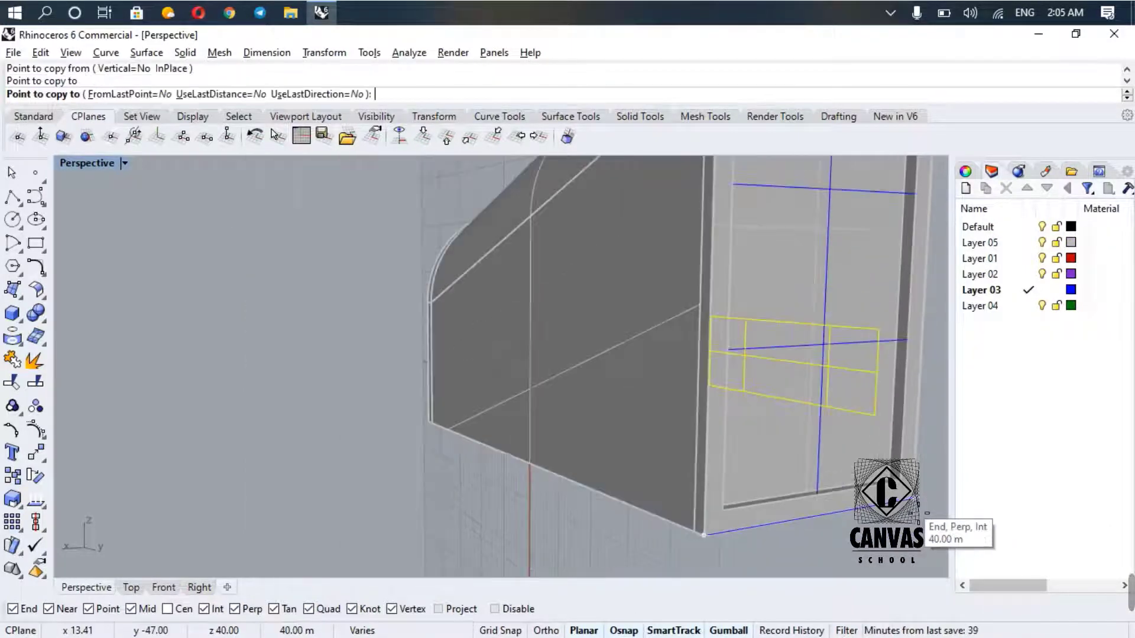
right_click_drag(919, 507, 763, 526)
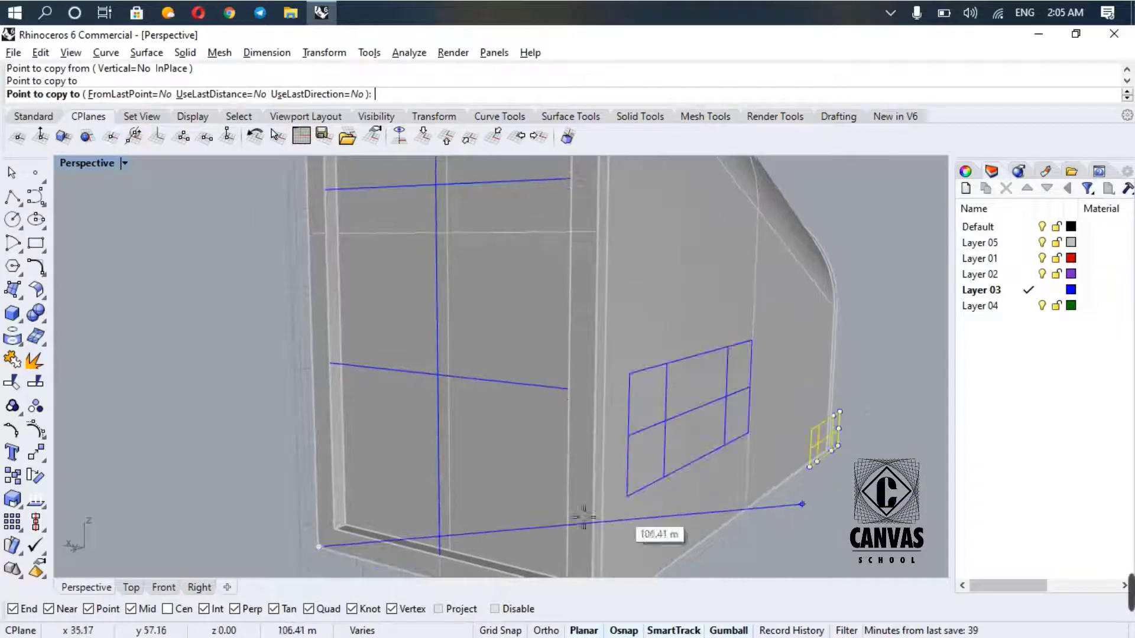
right_click_drag(535, 518, 446, 451)
key("Escape")
key("Escape")
scroll(565, 474, "down", 5)
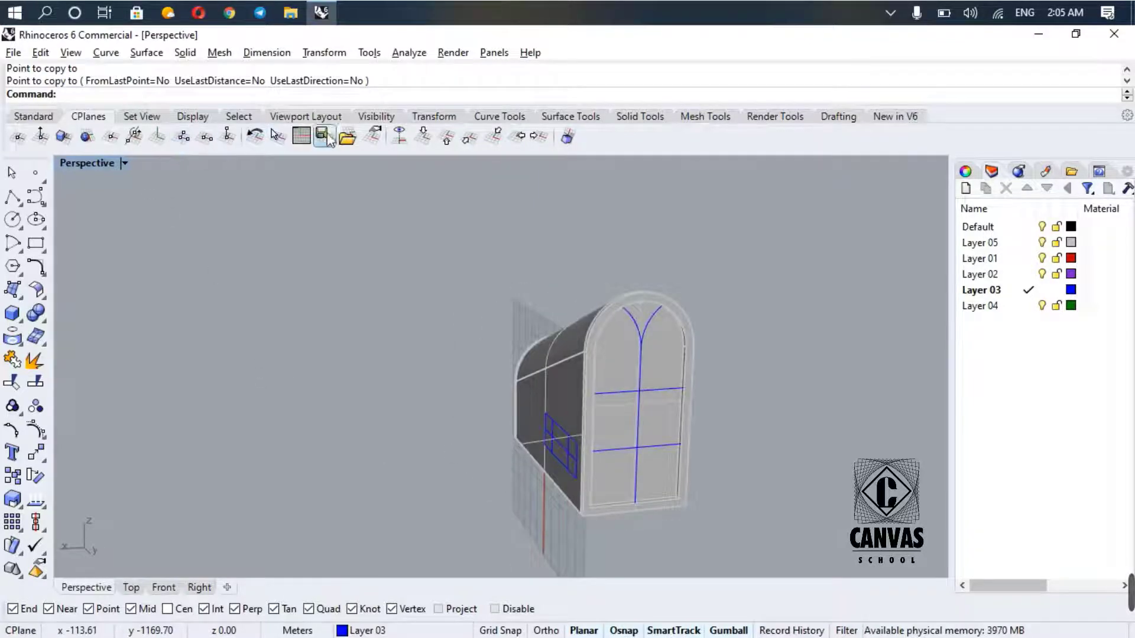
left_click(373, 137)
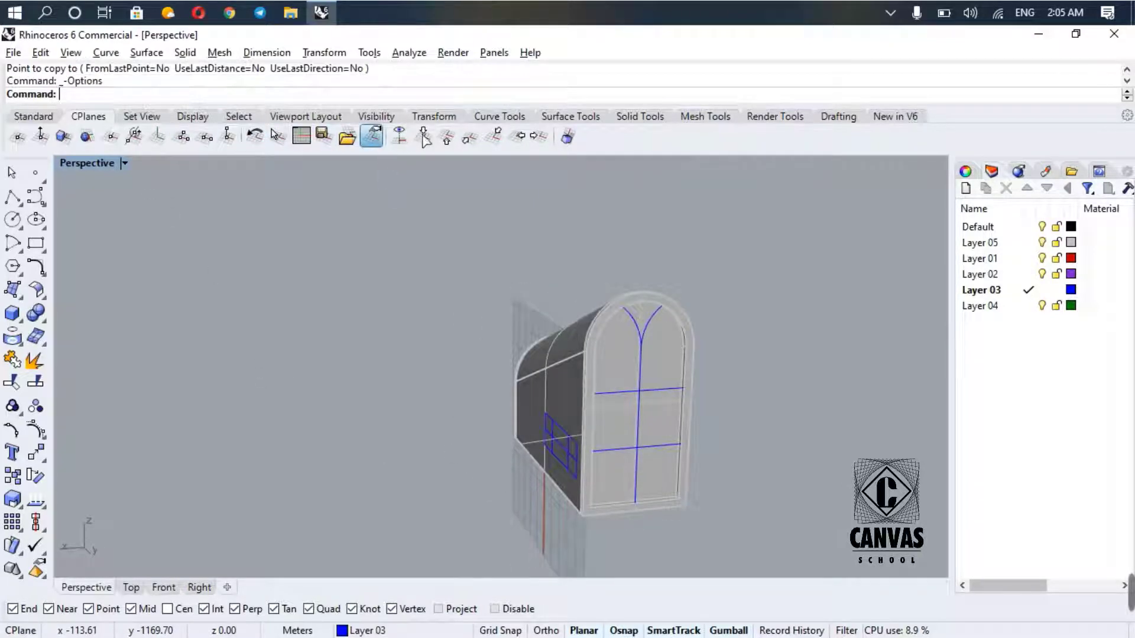
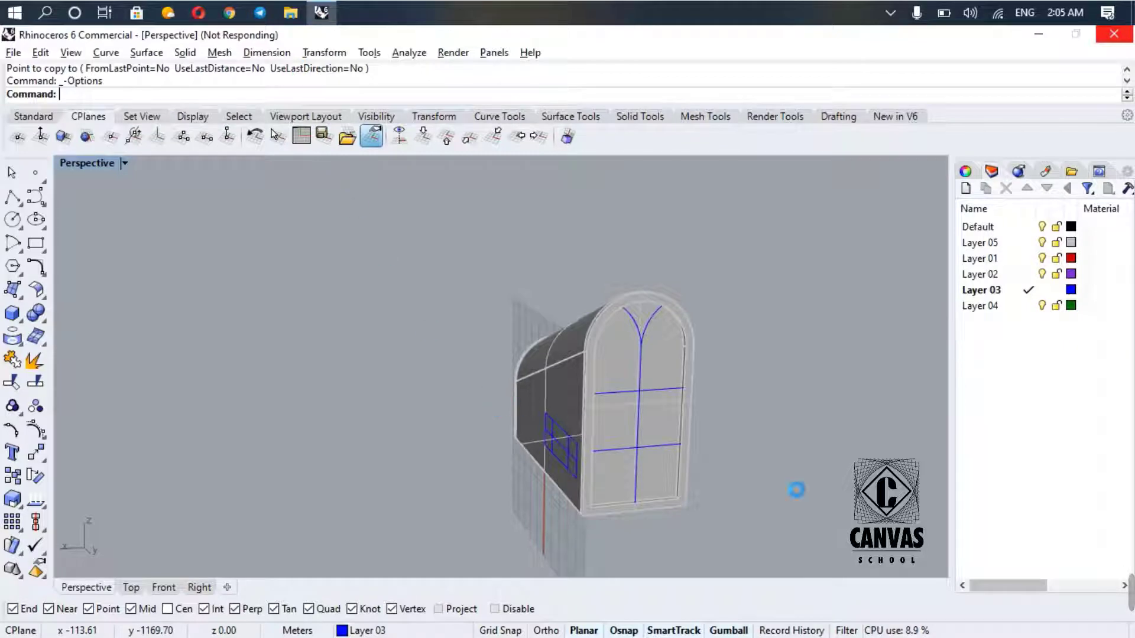
left_click(763, 593)
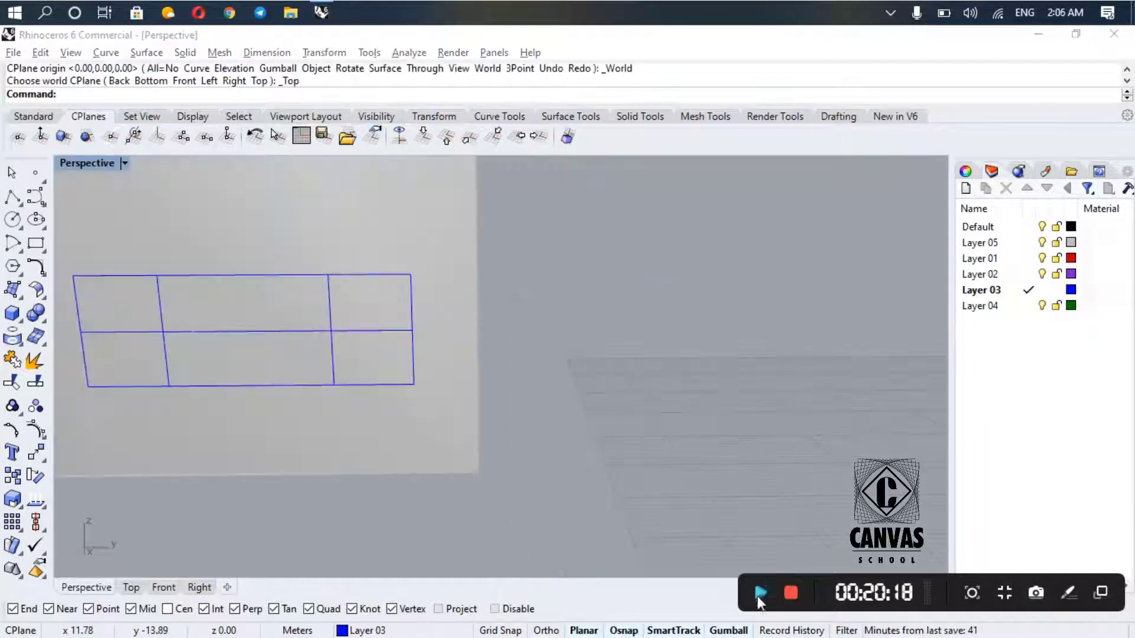
- Offset the side window's outer rectangle outward by 0.8 to form its frame
scroll(322, 429, "up", 4)
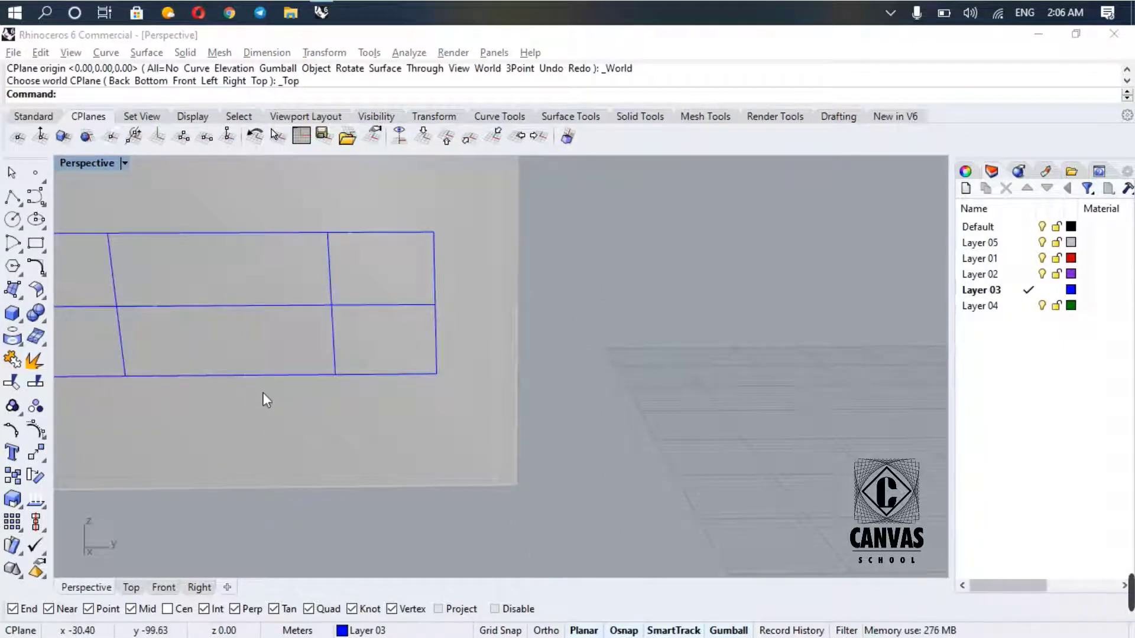
scroll(264, 392, "down", 1)
right_click_drag(274, 398, 538, 500, "shift")
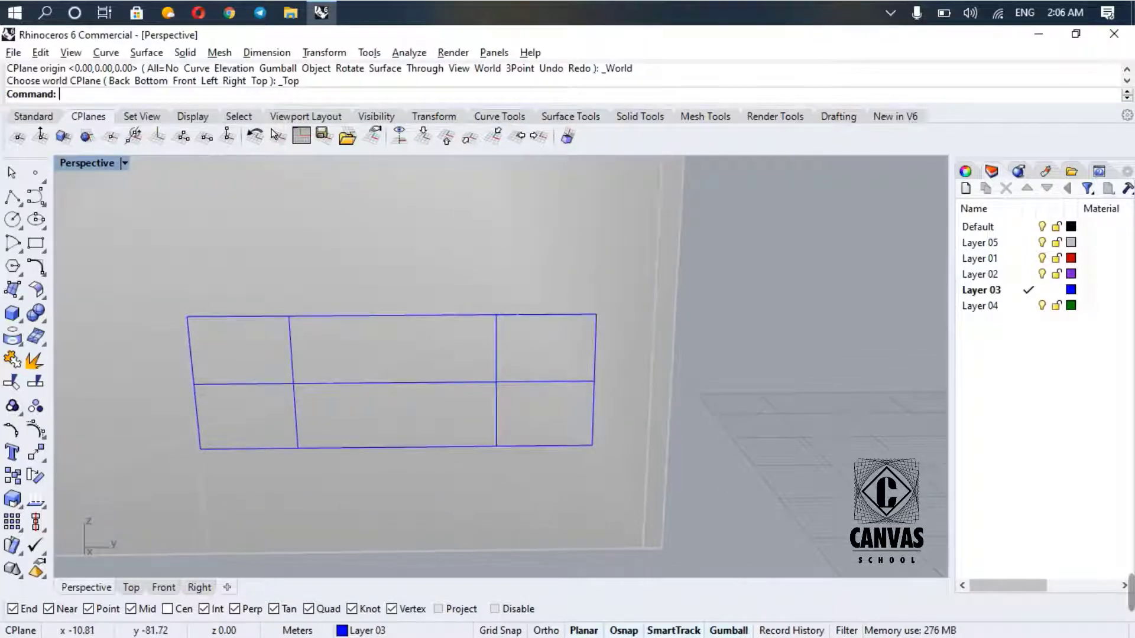
type("ffset")
key("Return")
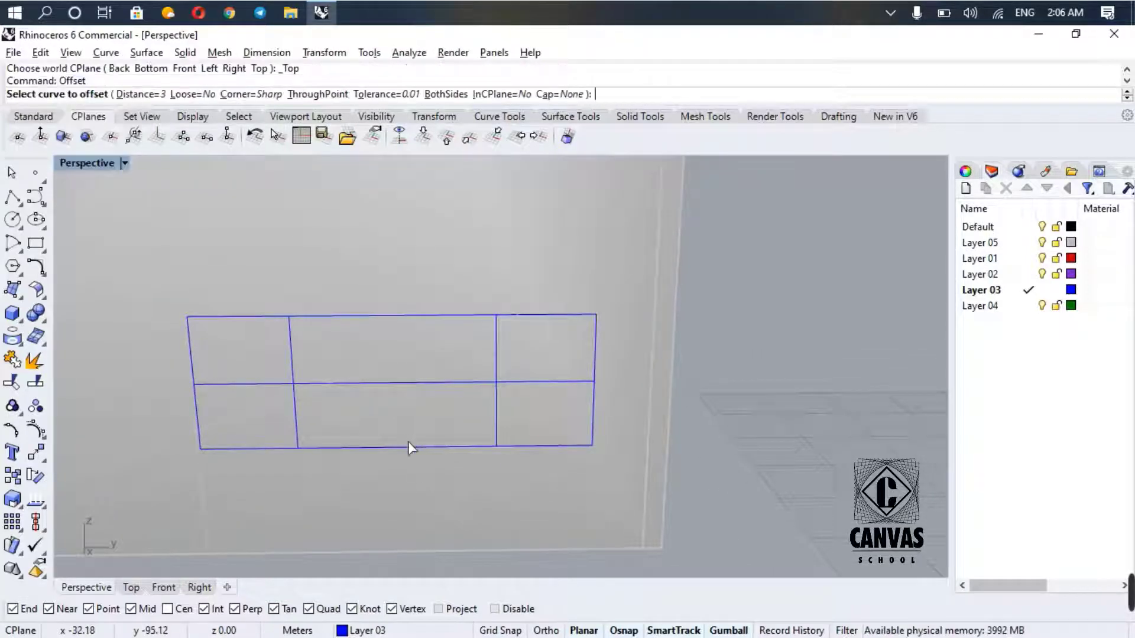
scroll(448, 319, "up", 2)
left_click(450, 327)
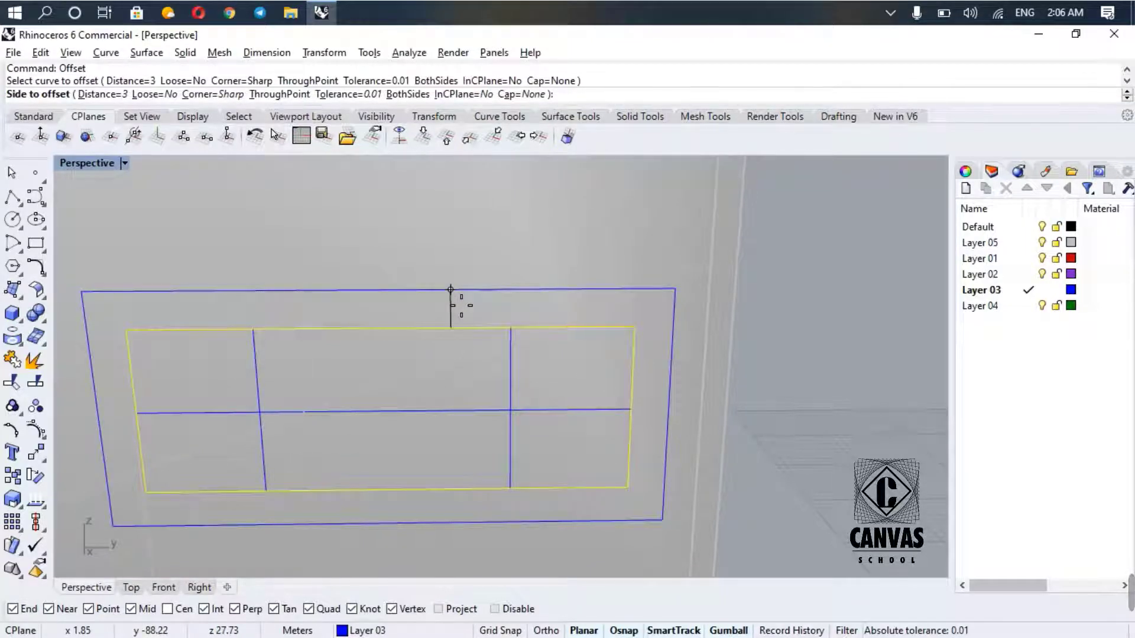
type("0.5")
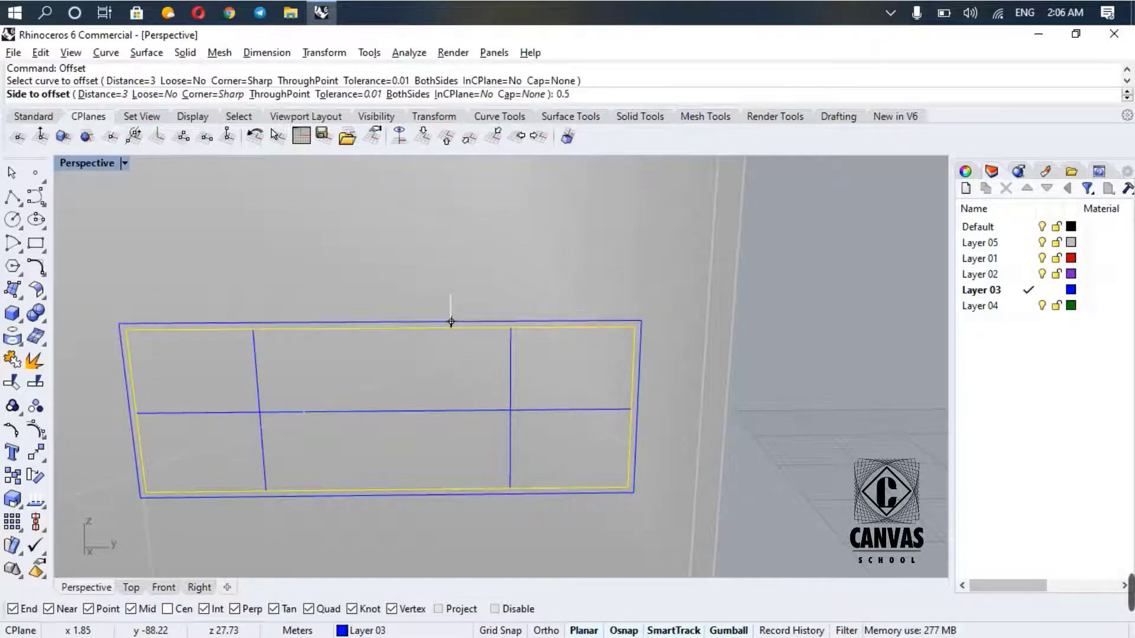
key("BackSpace")
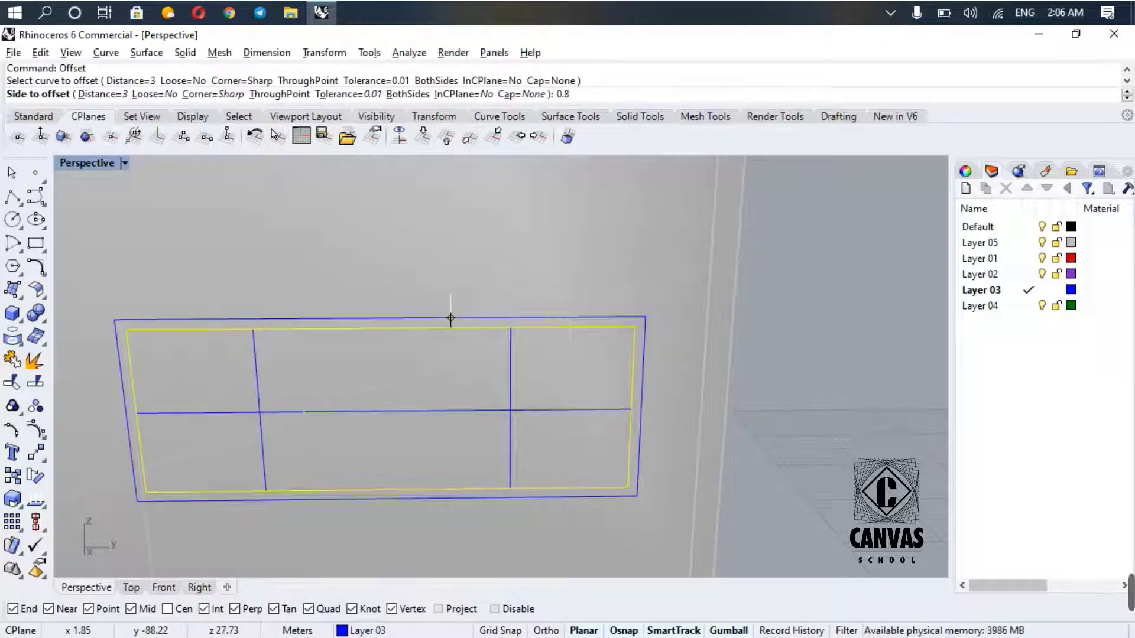
left_click(432, 270)
mouse_move(443, 384)
right_mouse_down()
mouse_move(489, 380)
mouse_move(451, 412)
mouse_move(462, 395)
right_mouse_up()
scroll(473, 386, "down", 9)
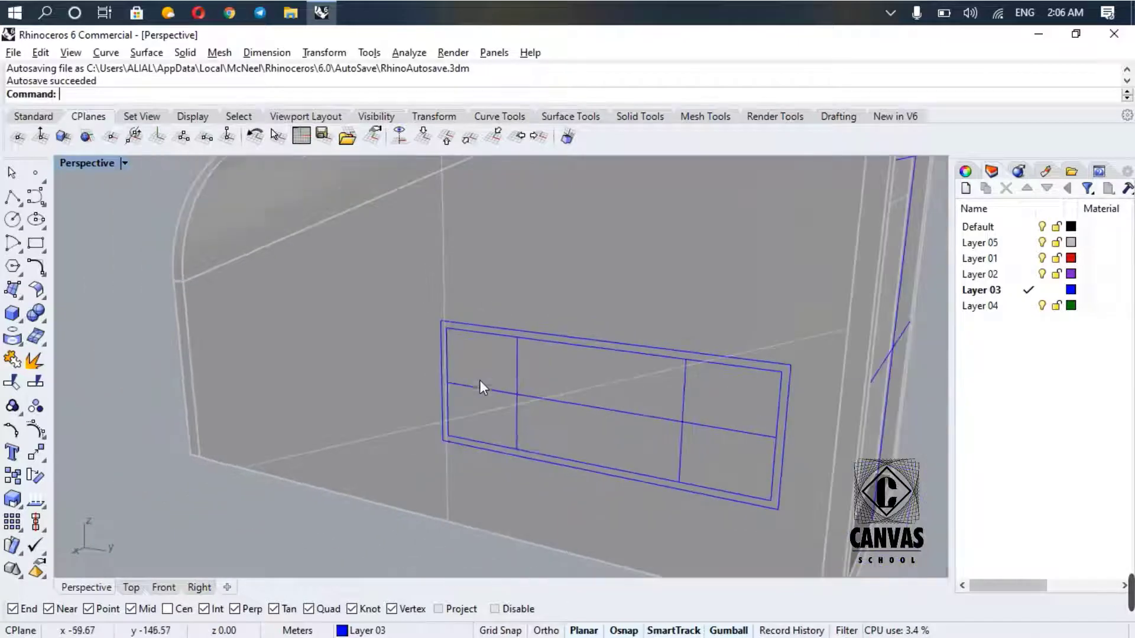
scroll(569, 403, "up", 7)
right_click_drag(538, 408, 577, 440)
key("F8")
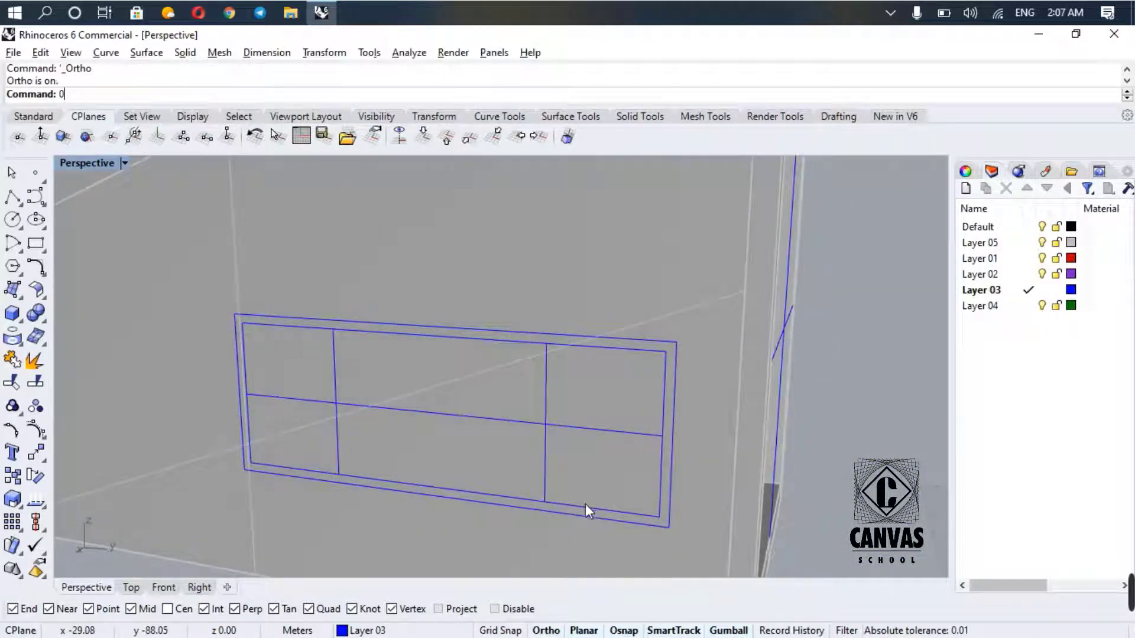
key("BackSpace")
key("BackSpace")
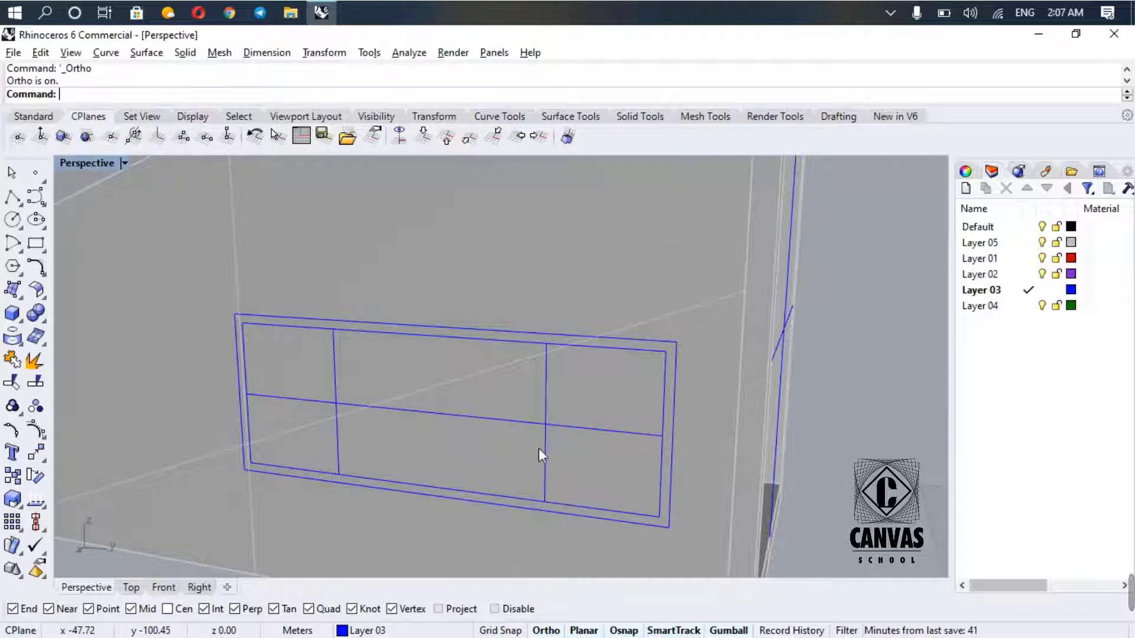
key("Return")
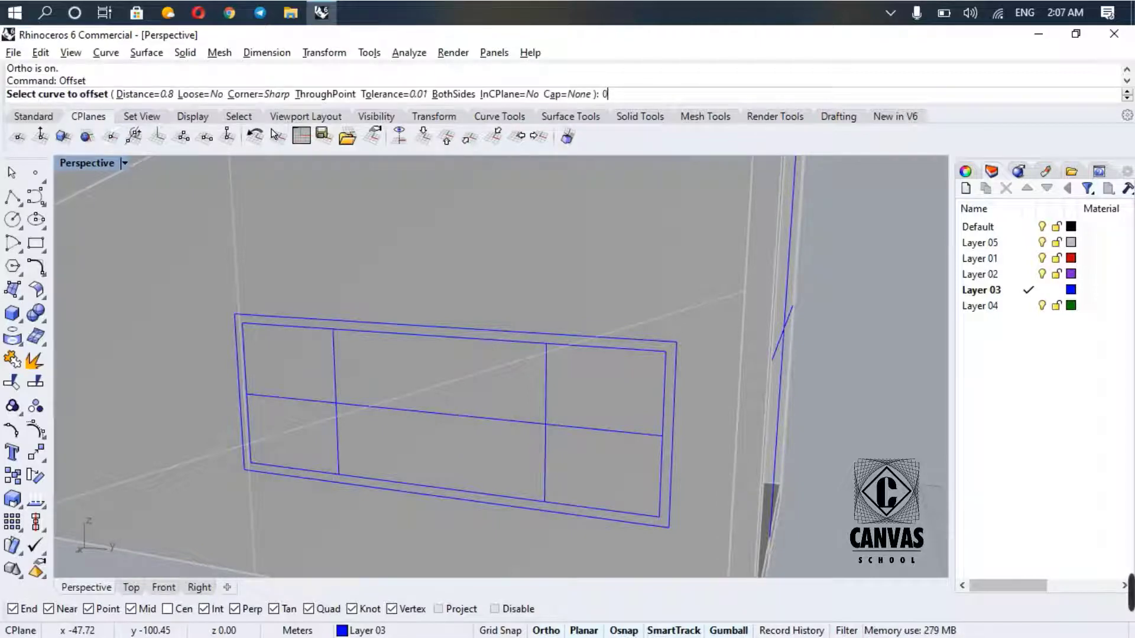
left_click(335, 365)
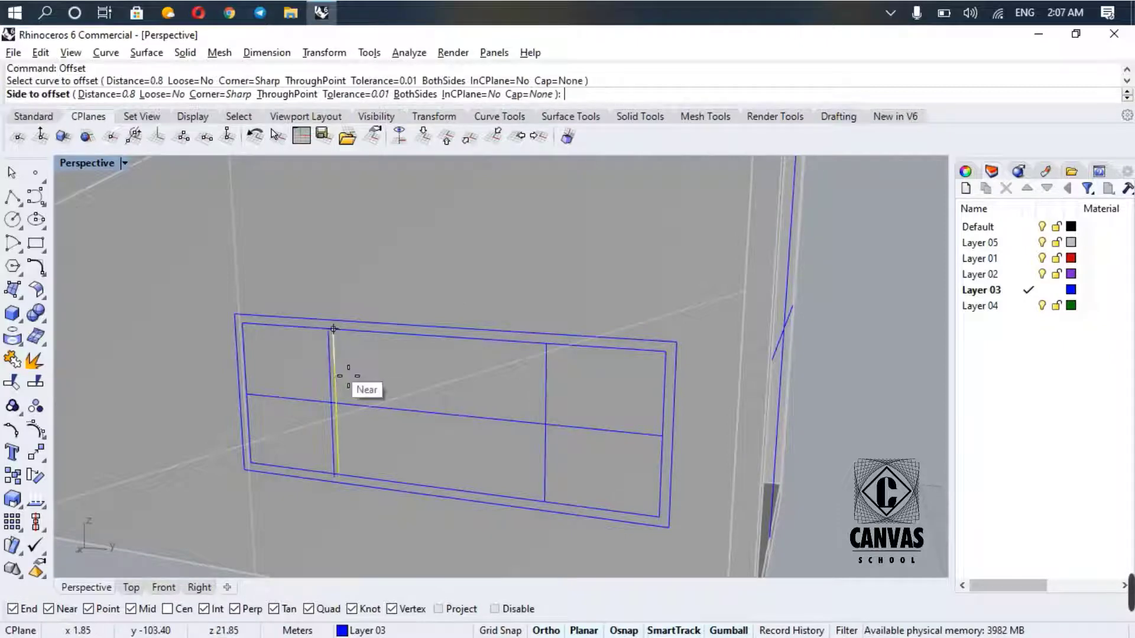
right_click_drag(319, 383, 395, 361)
scroll(331, 351, "up", 2)
scroll(332, 351, "up", 4)
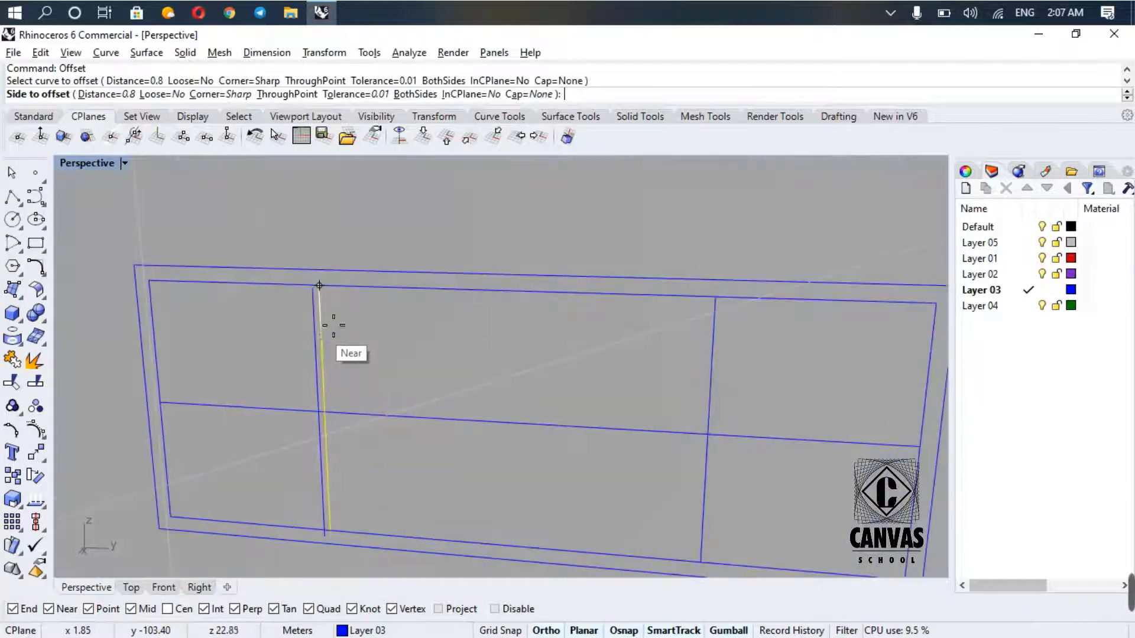
key("Escape")
scroll(332, 328, "up", 1)
- Offset the left vertical divider of the side window by 0.5
type("O")
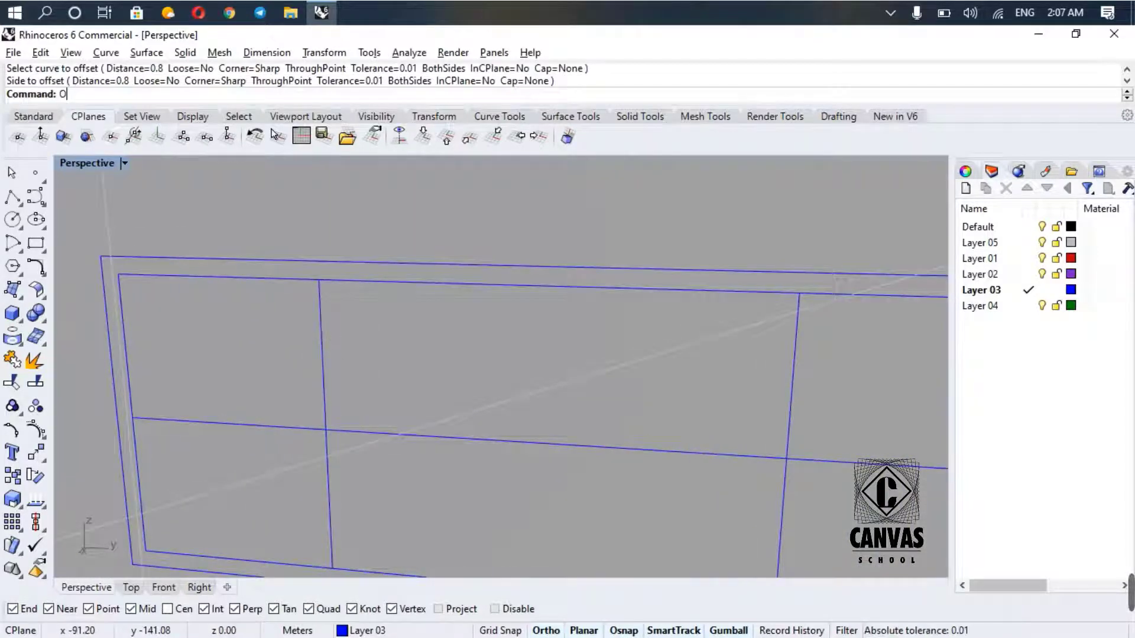
type("ffset")
key("Return")
type("0.2")
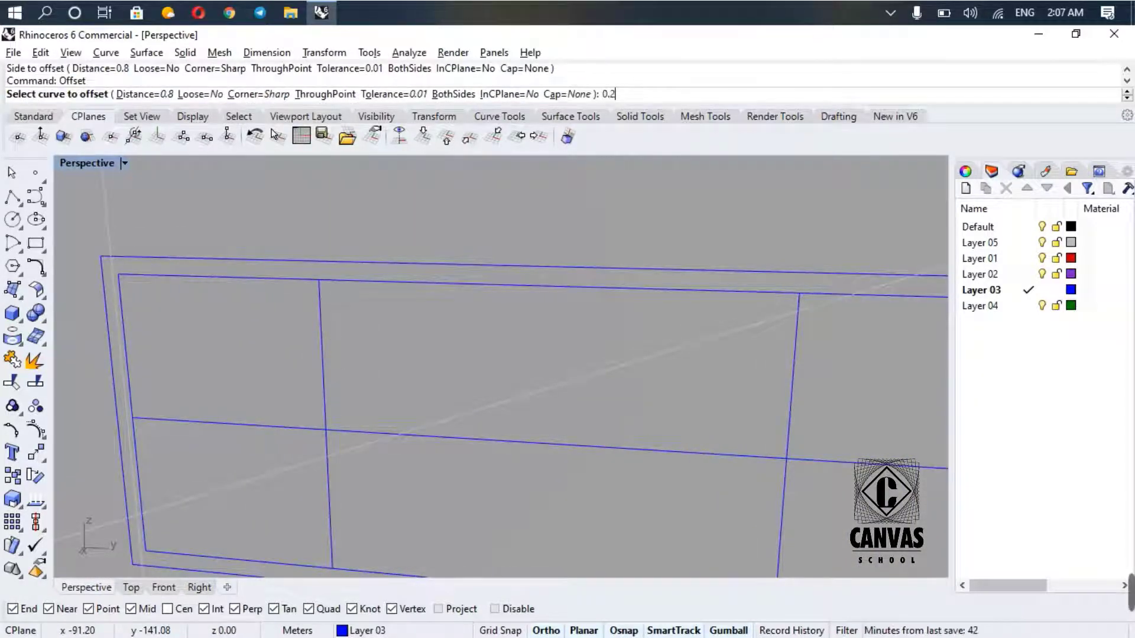
key("Return")
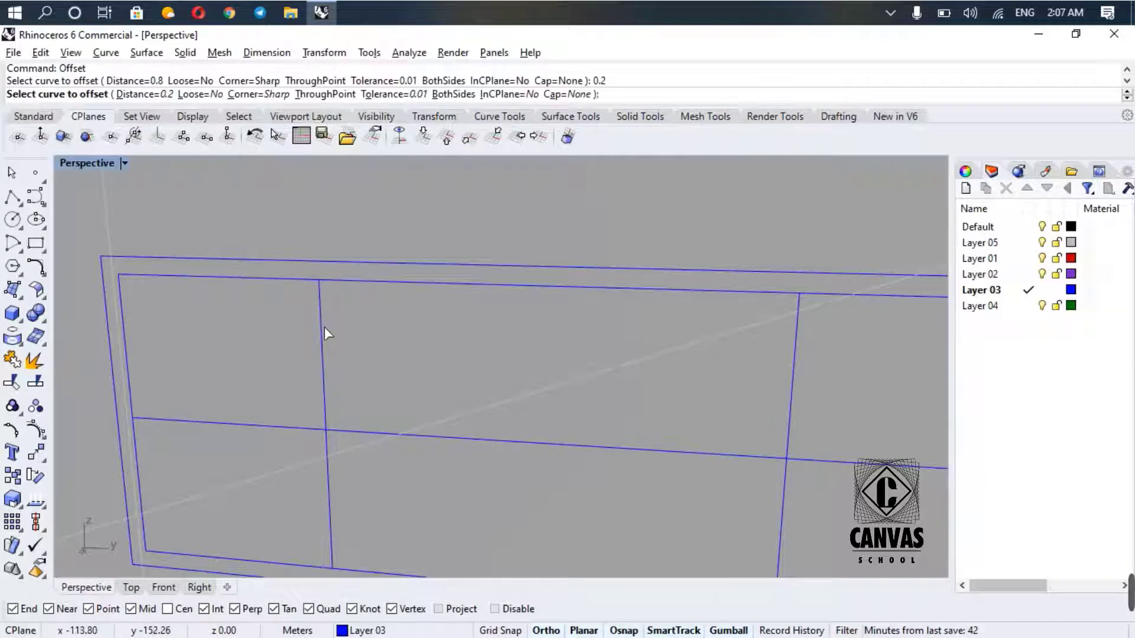
left_click(323, 329)
mouse_move(372, 341)
right_mouse_down()
mouse_move(395, 325)
mouse_move(367, 354)
right_mouse_up()
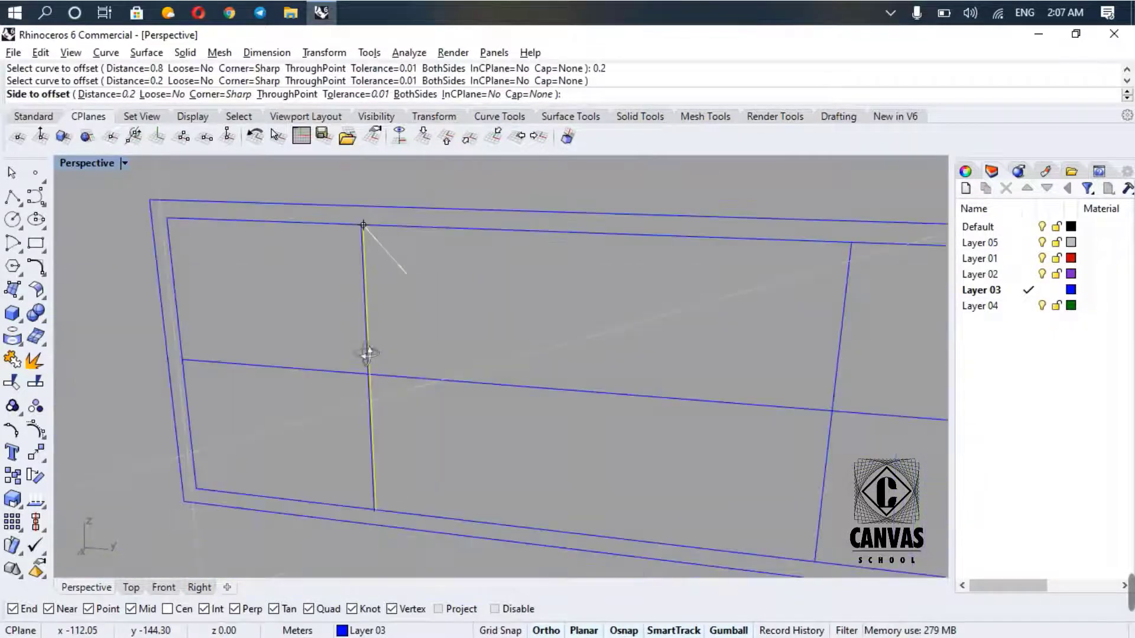
left_click(110, 94)
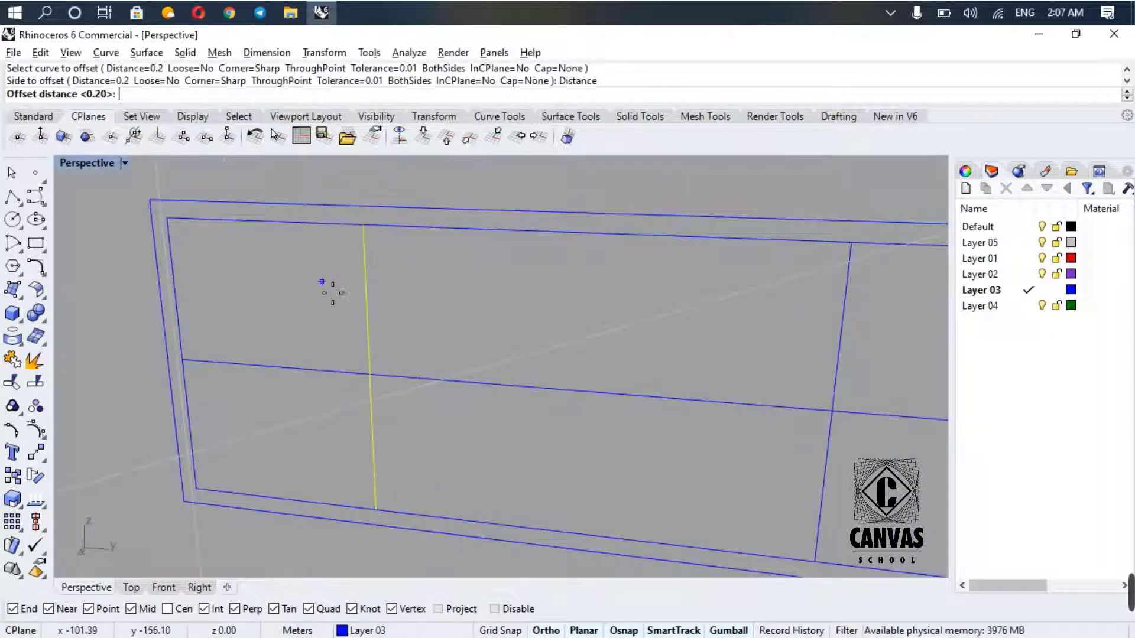
right_click_drag(333, 294, 510, 446)
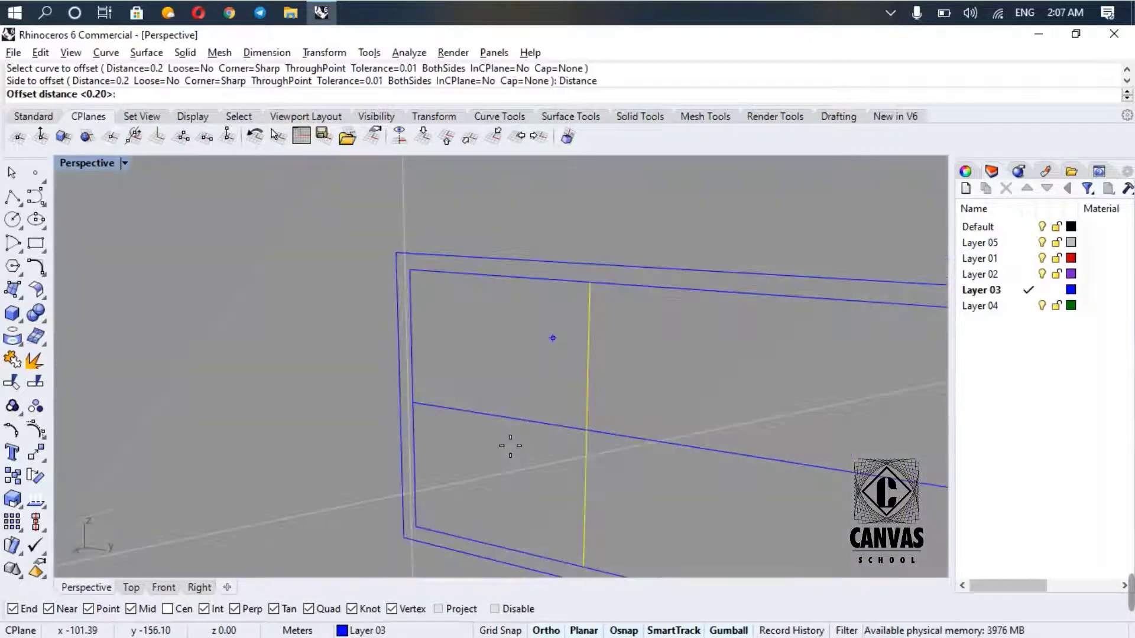
type("0.5")
key("Return")
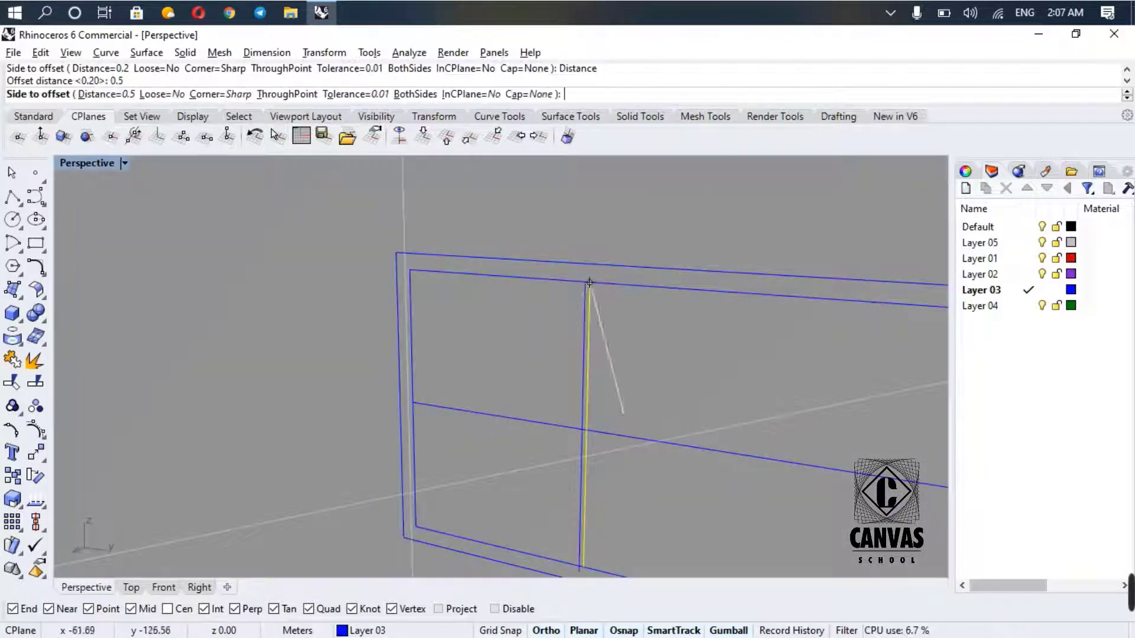
right_click_drag(759, 379, 784, 373)
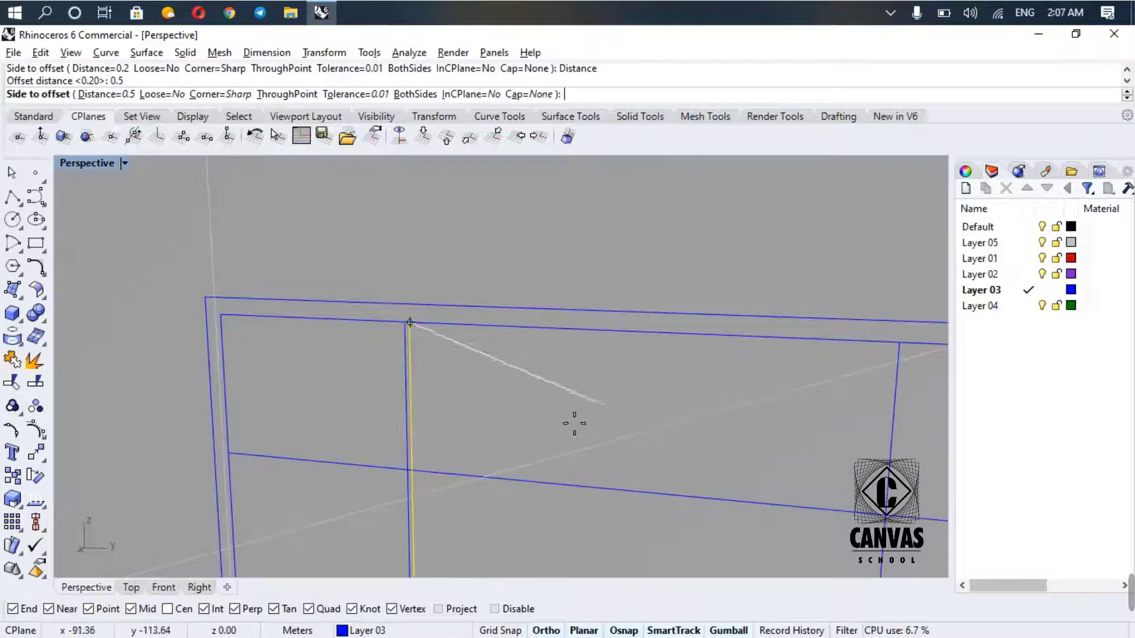
right_click_drag(595, 418, 600, 416, "shift")
left_click(562, 379)
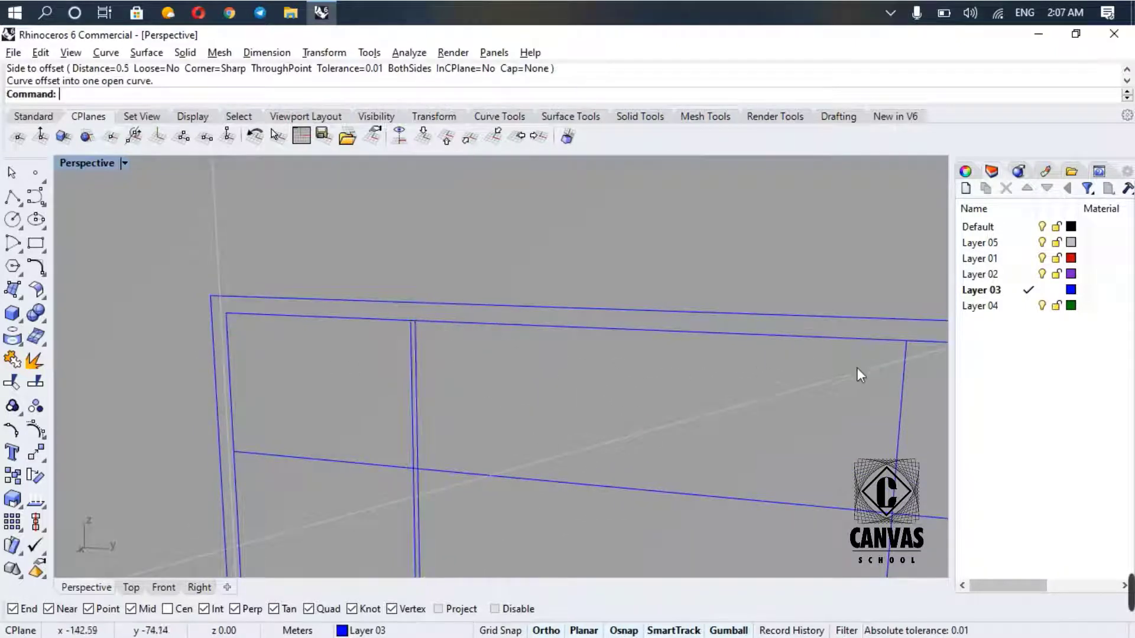
key("Return")
left_click(906, 368)
left_click(831, 405)
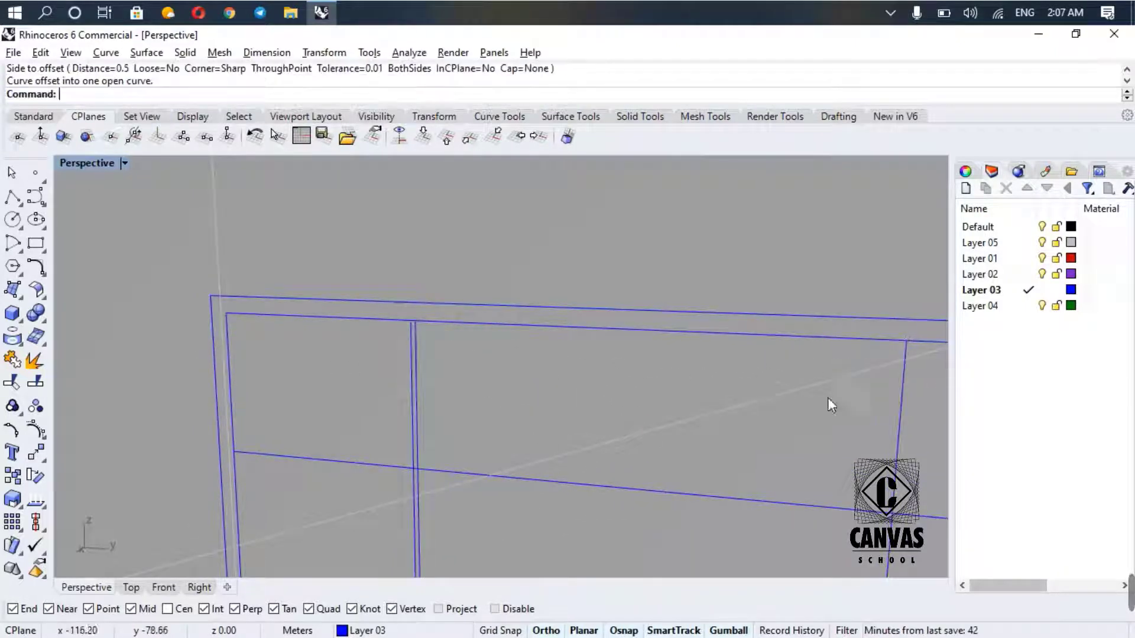
scroll(814, 435, "down", 5)
scroll(810, 443, "up", 2)
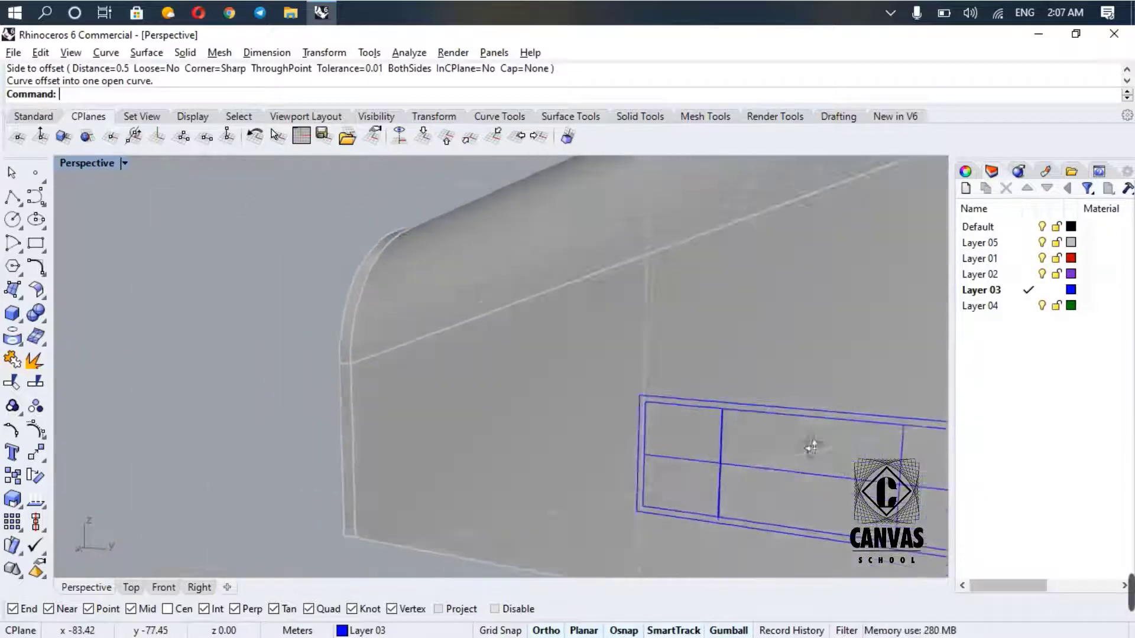
scroll(813, 446, "up", 8)
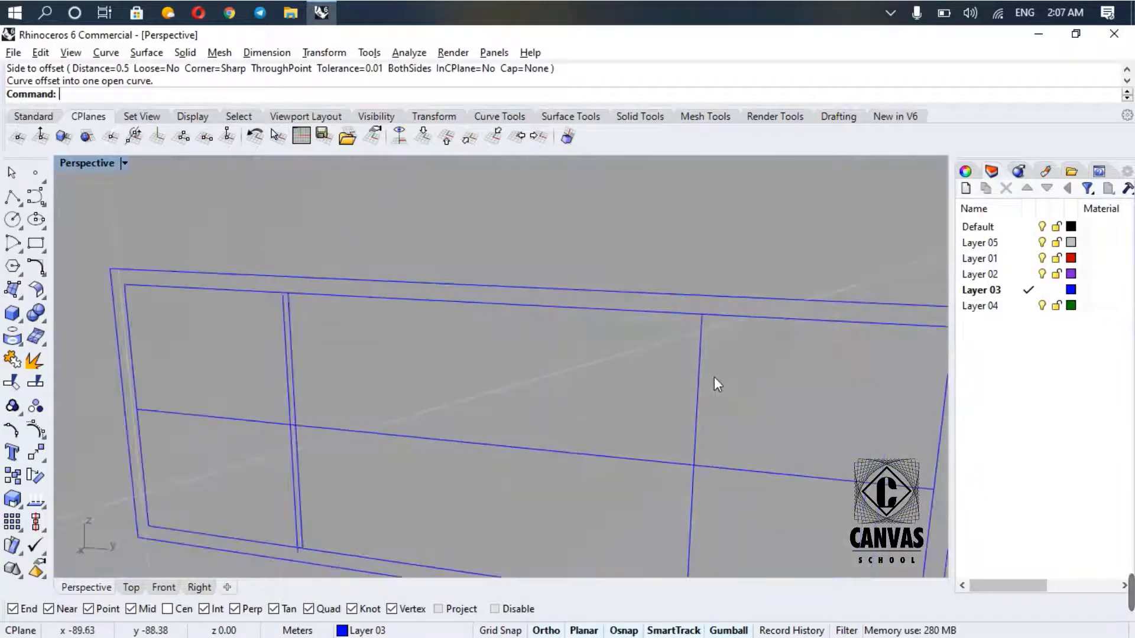
scroll(707, 366, "up", 1)
key("Return")
left_click(700, 355)
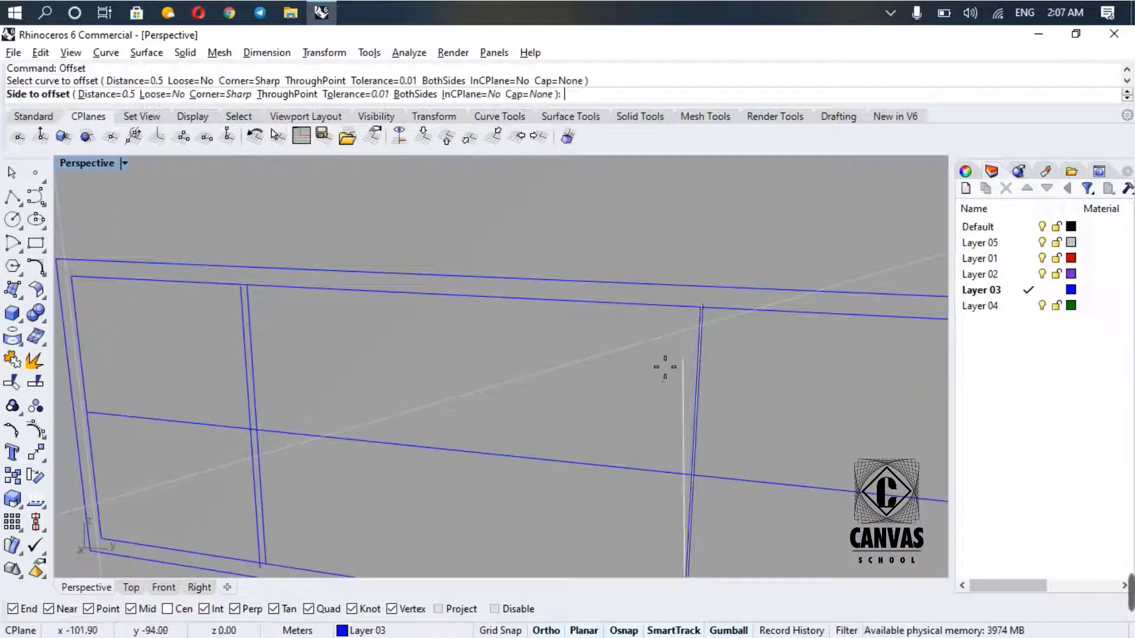
key("Escape")
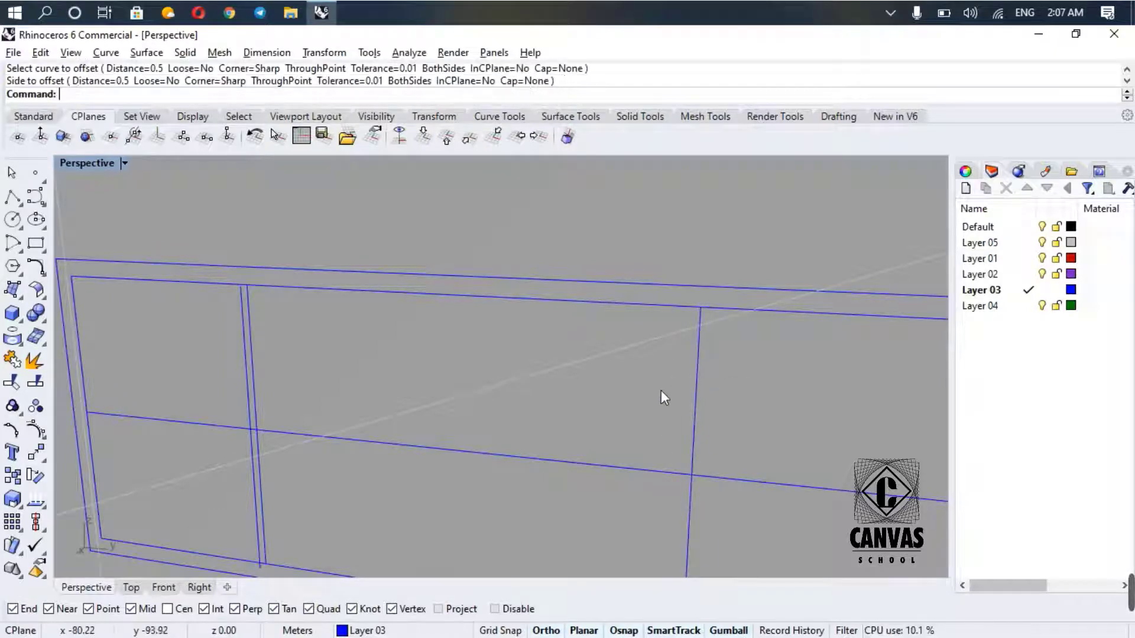
scroll(637, 395, "down", 1)
right_click_drag(636, 396, 673, 388)
key("Return")
right_click_drag(313, 401, 437, 388)
key("Escape")
scroll(362, 433, "down", 5)
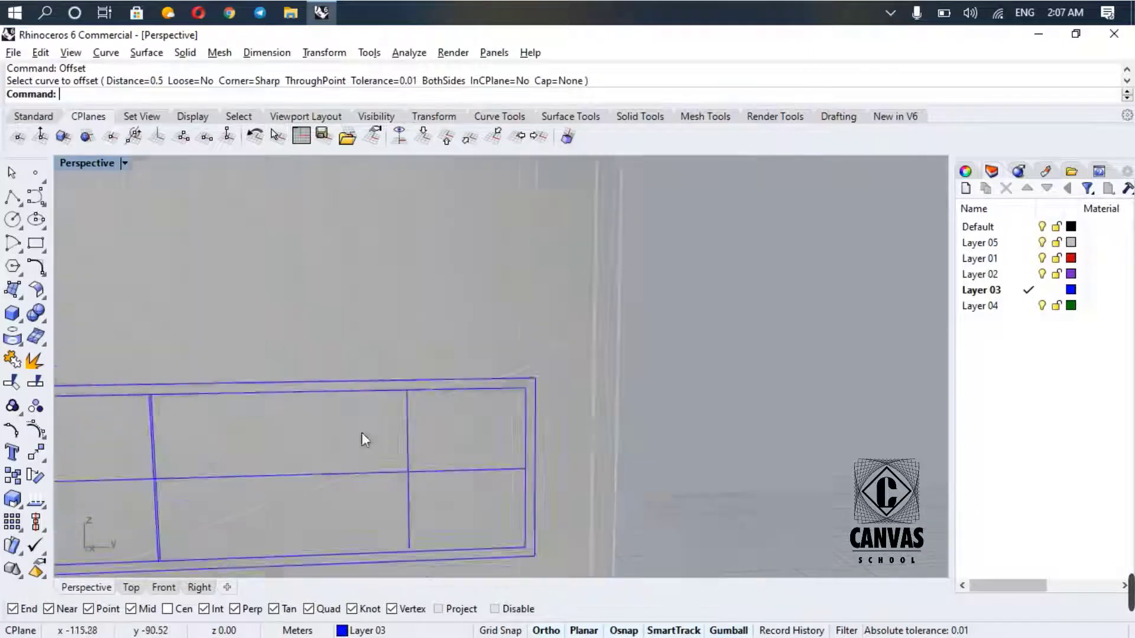
- Undo the vertical divider's offset and turn Ortho off
key("ctrl+z")
scroll(207, 444, "up", 5)
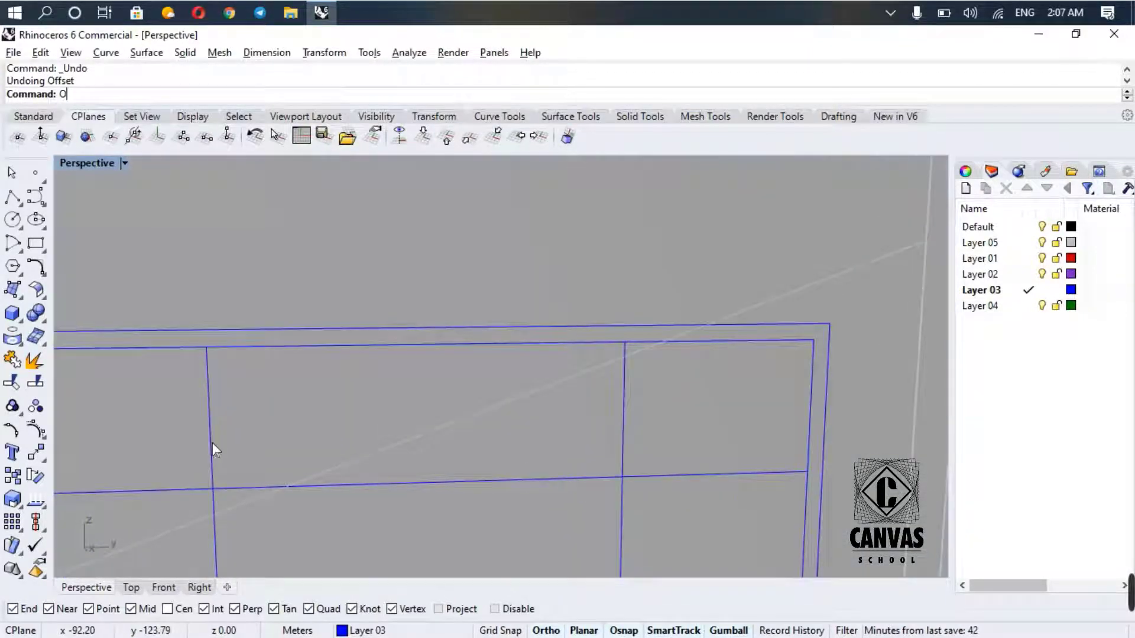
key("F8")
key("BackSpace")
key("BackSpace")
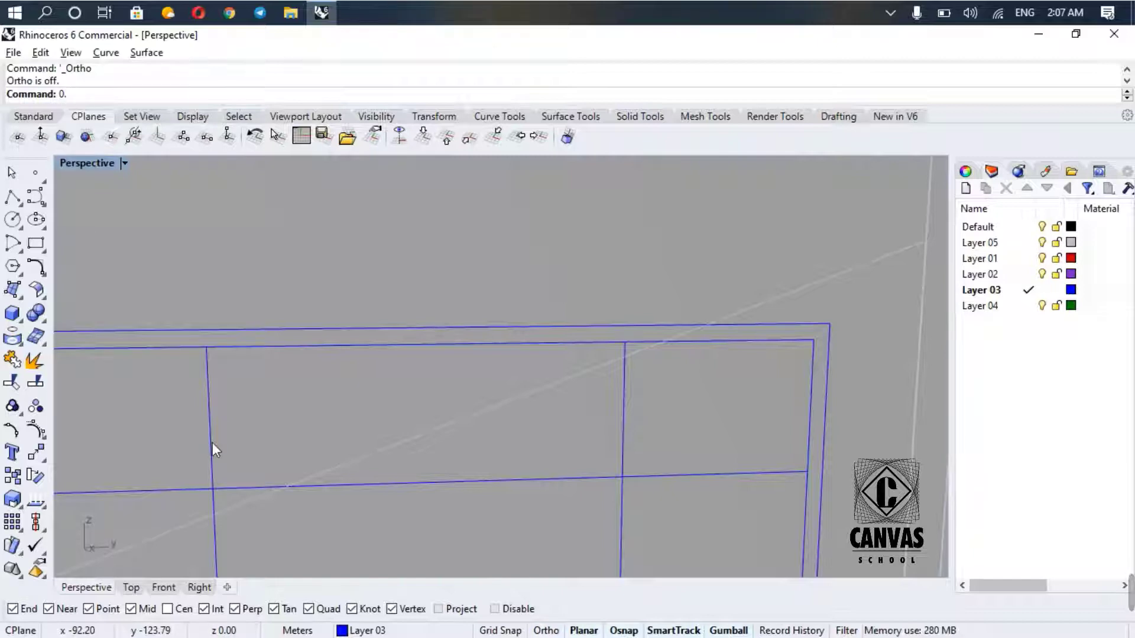
- Try to offset the side window's left vertical divider with a distance of 1
type("Offset")
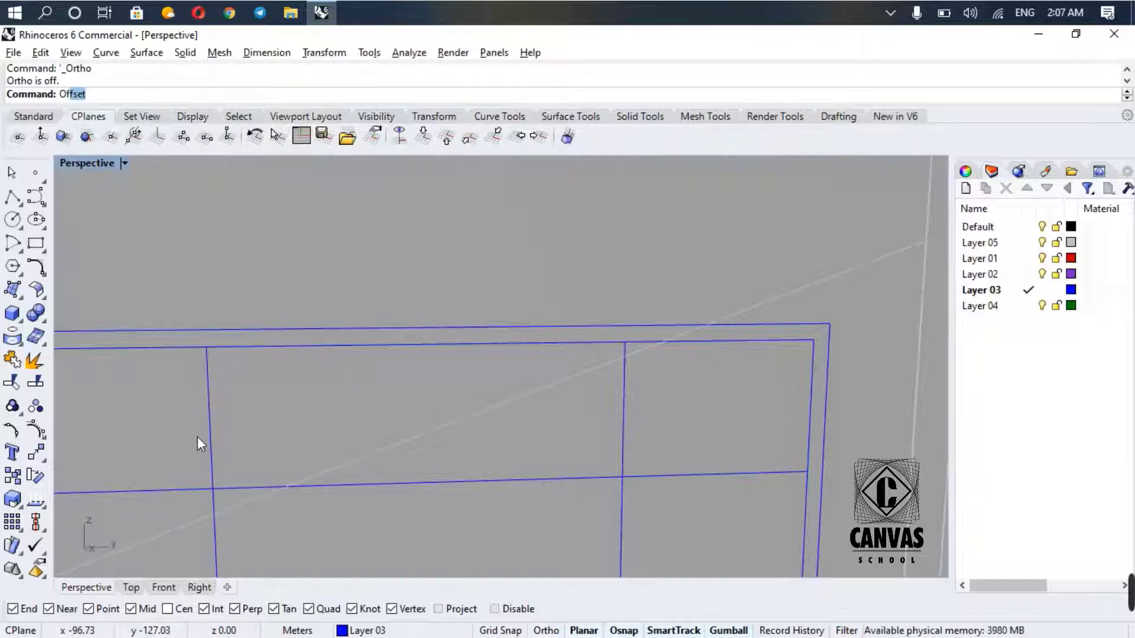
key("Return")
type("1")
key("Return")
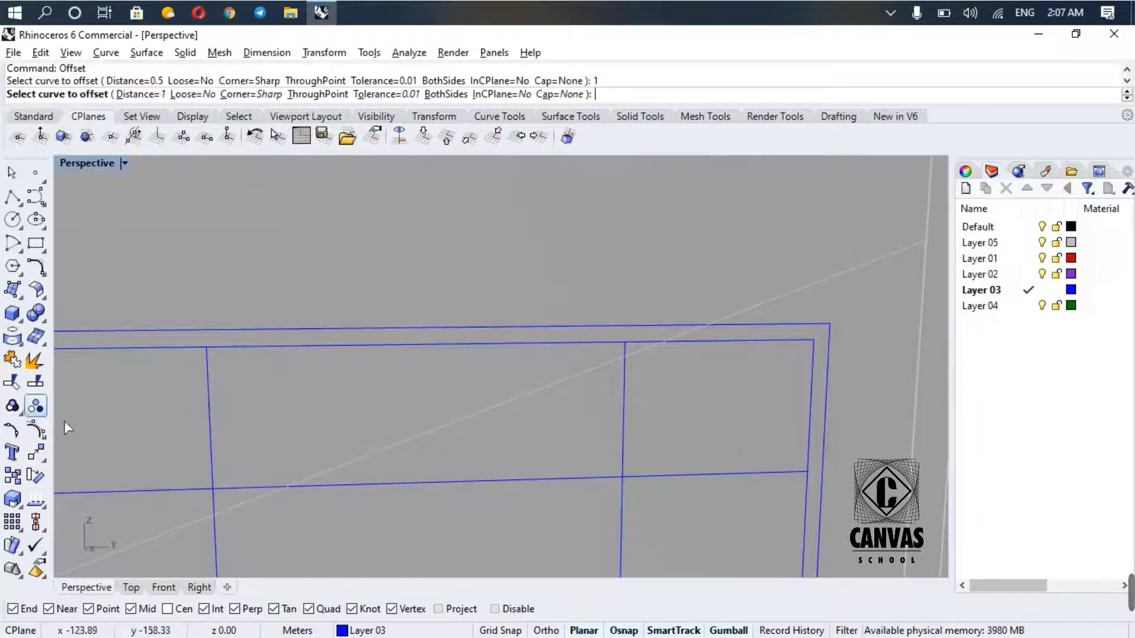
left_click(209, 427)
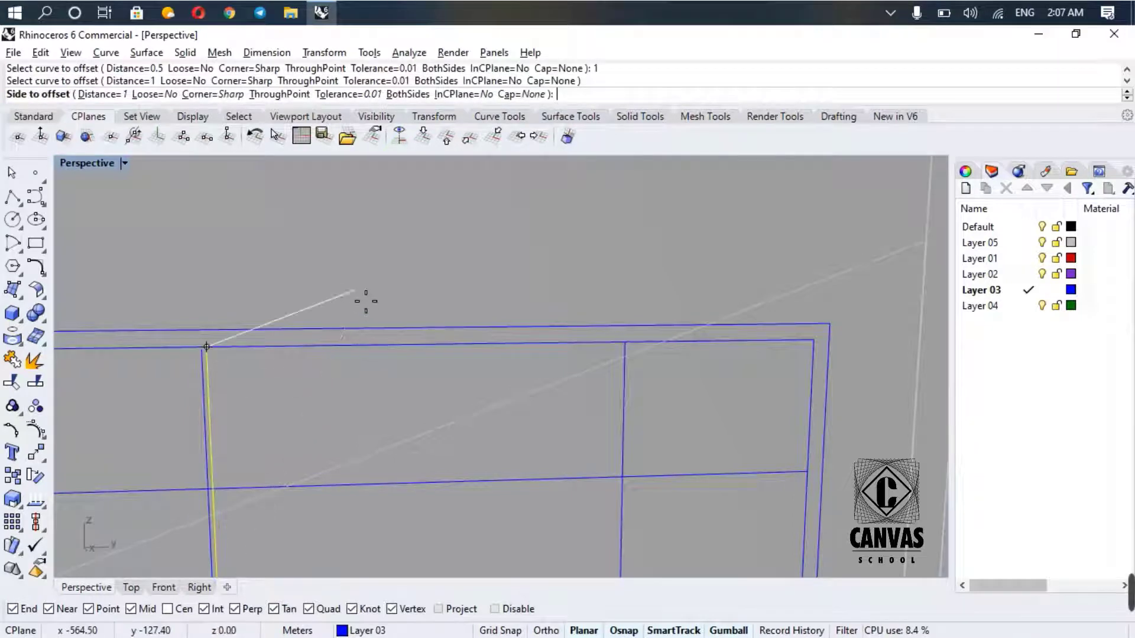
scroll(204, 352, "up", 3)
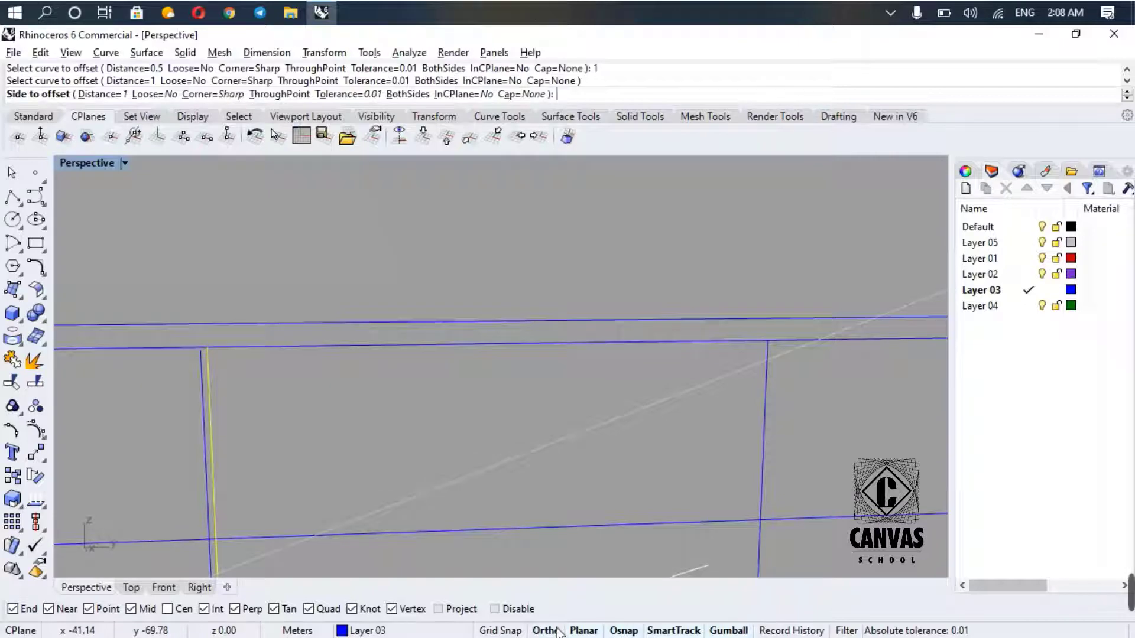
scroll(342, 387, "down", 8)
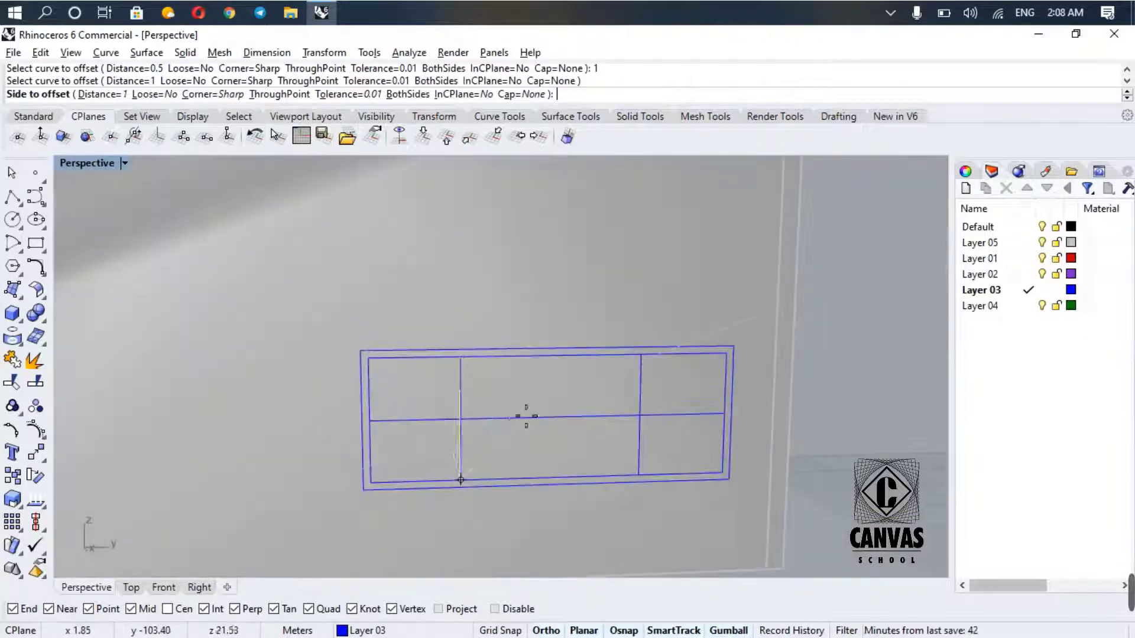
scroll(456, 425, "up", 6)
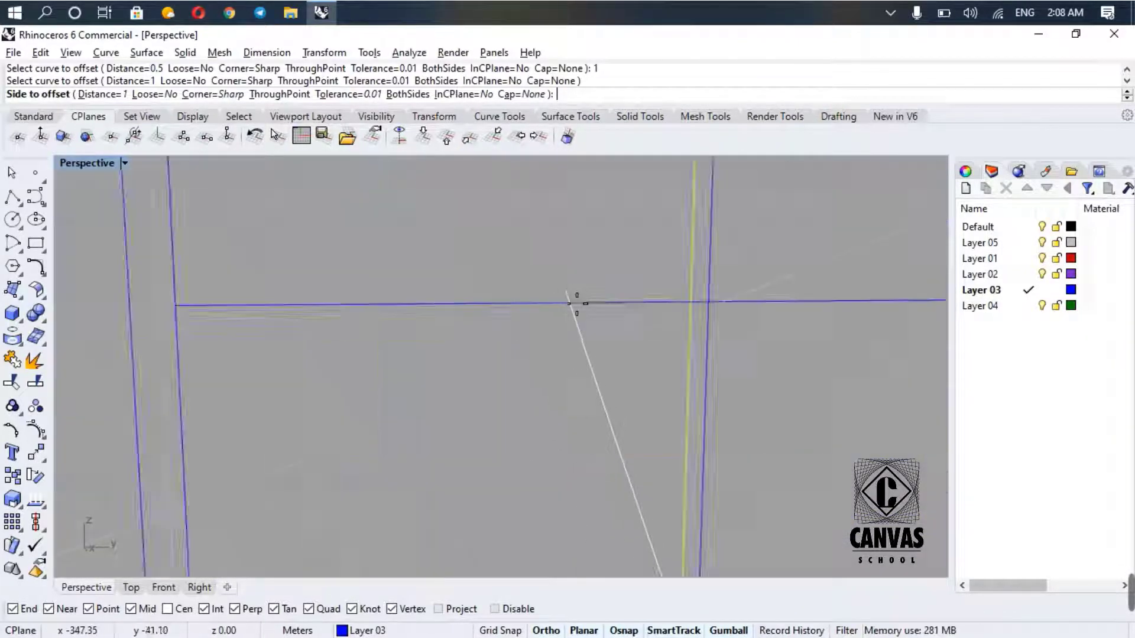
scroll(577, 303, "down", 2)
scroll(552, 273, "down", 5)
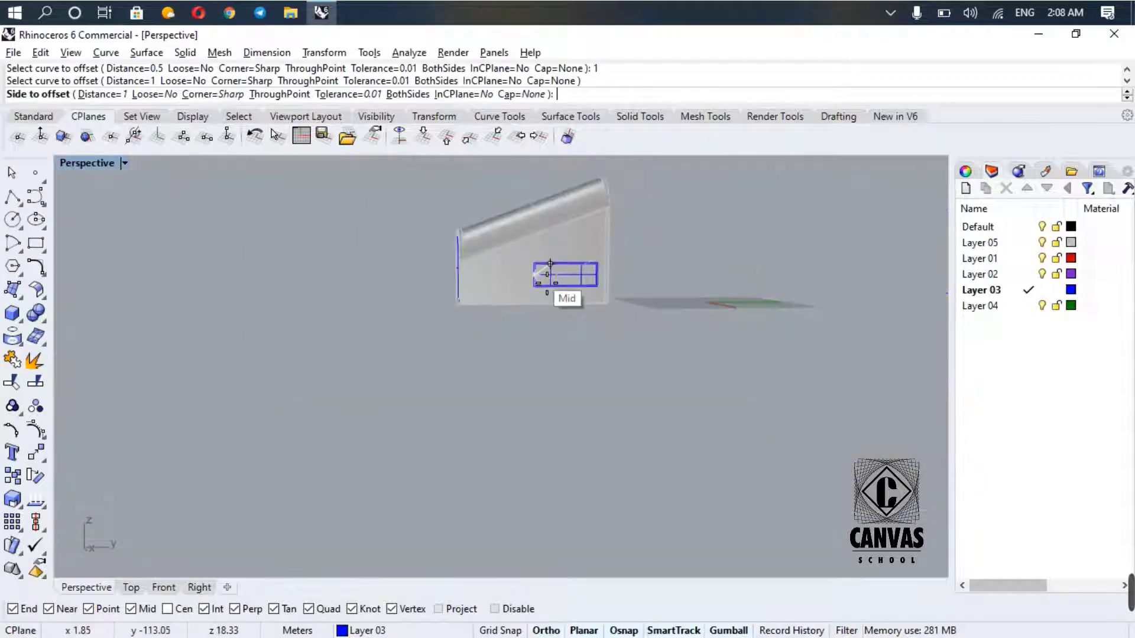
scroll(550, 279, "up", 3)
key("ctrl+z")
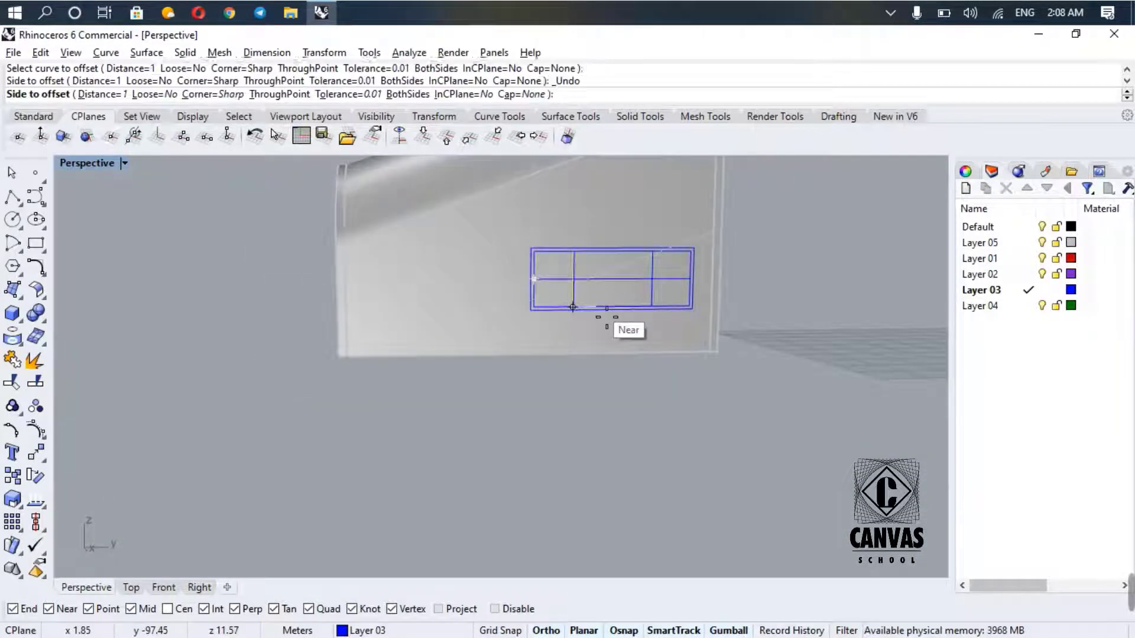
key("Escape")
- Offset the outer rectangle of the opposite side wall's window outward by 1 to form its frame
scroll(601, 248, "up", 6)
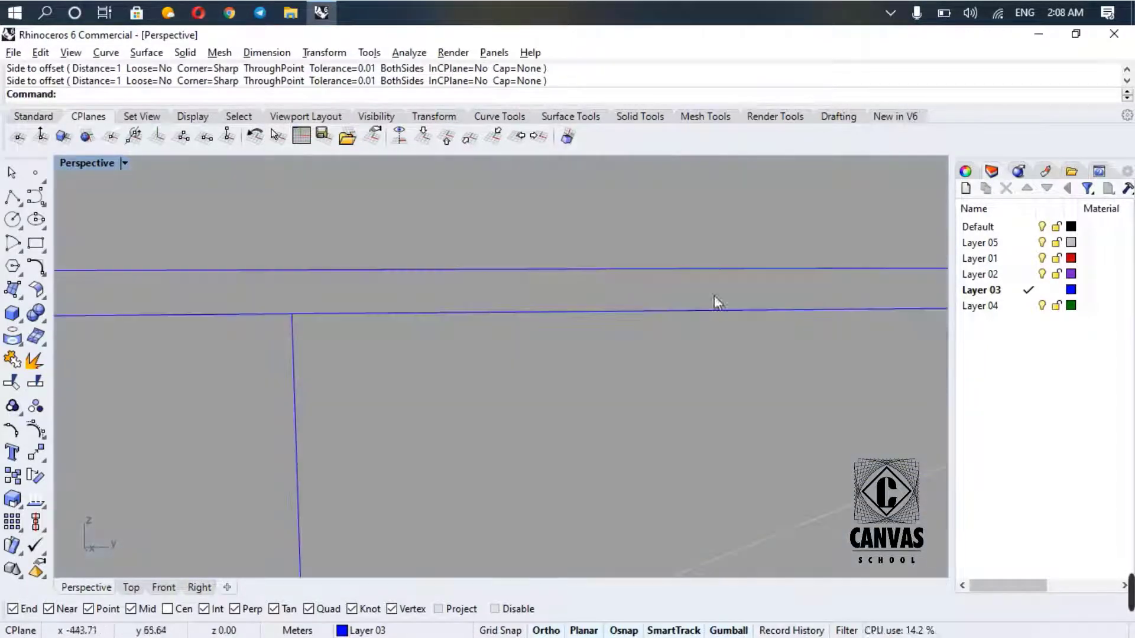
scroll(715, 295, "down", 5)
right_click_drag(646, 282, 356, 286)
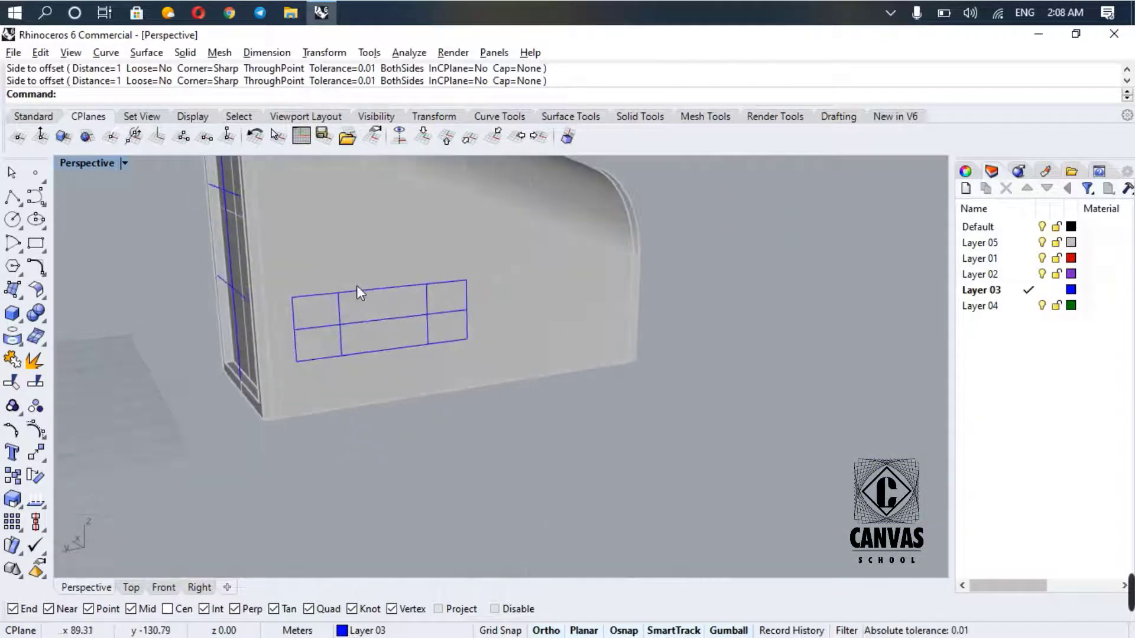
scroll(363, 289, "up", 5)
key("F8")
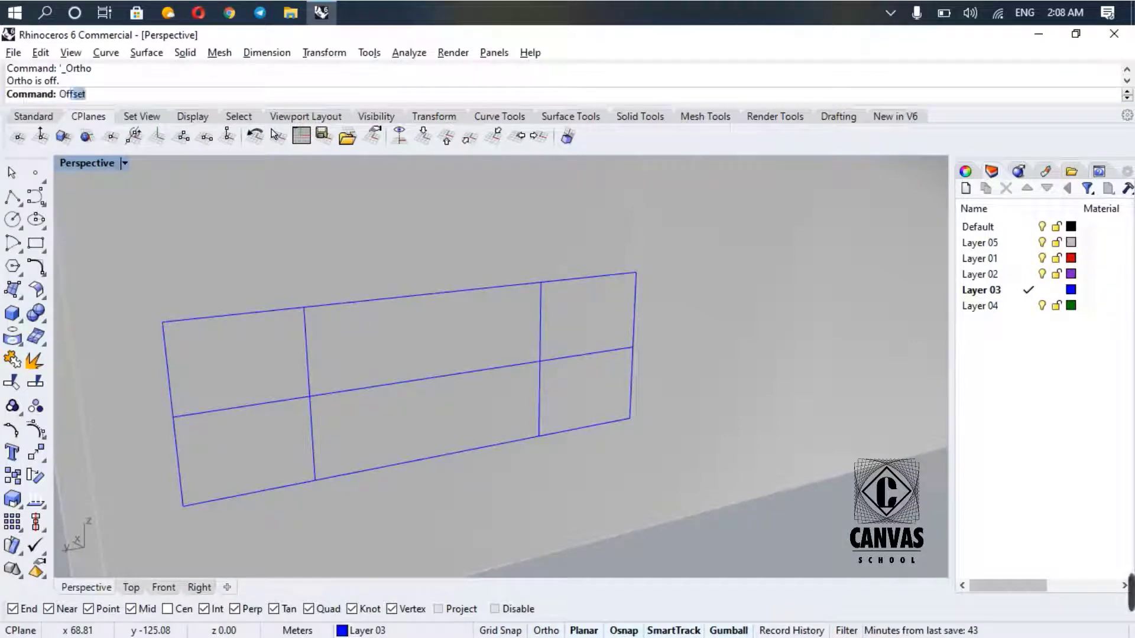
key("Return")
left_click(362, 302)
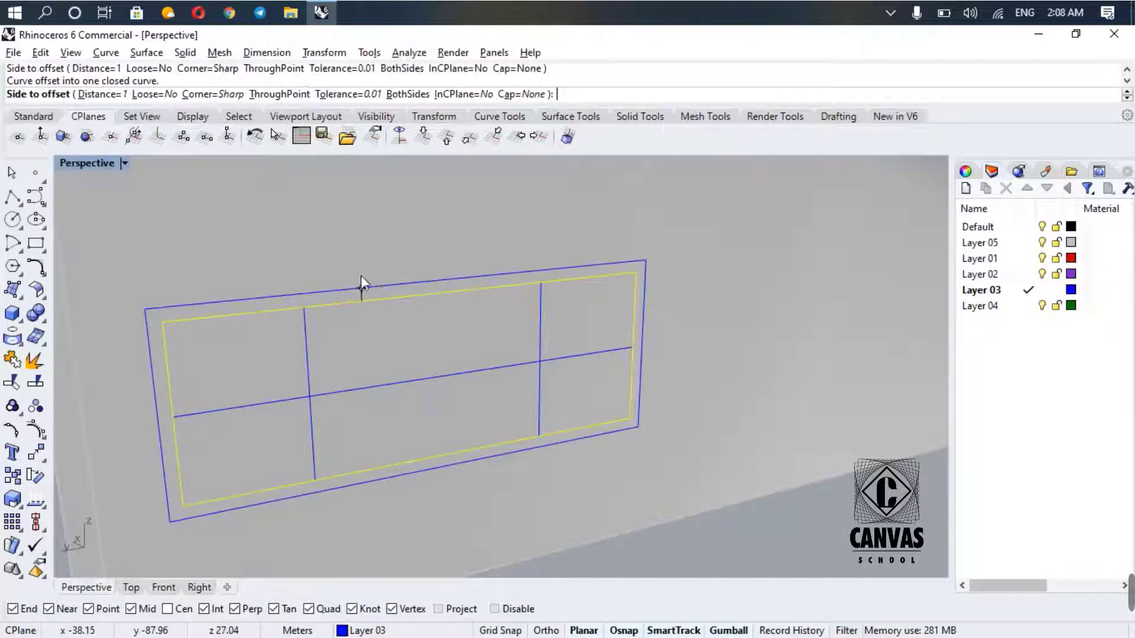
left_click(361, 277)
- Try to offset the left vertical divider of this window by 1 with Ortho off, and undo the offset
scroll(296, 402, "up", 5)
scroll(342, 372, "down", 3)
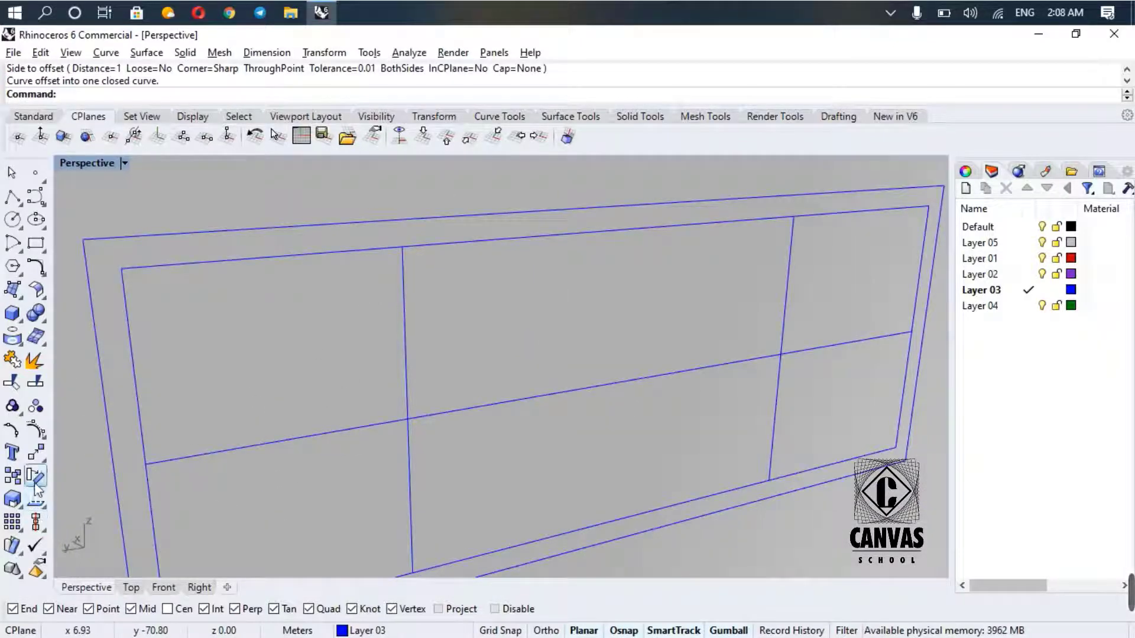
type("O")
key("Return")
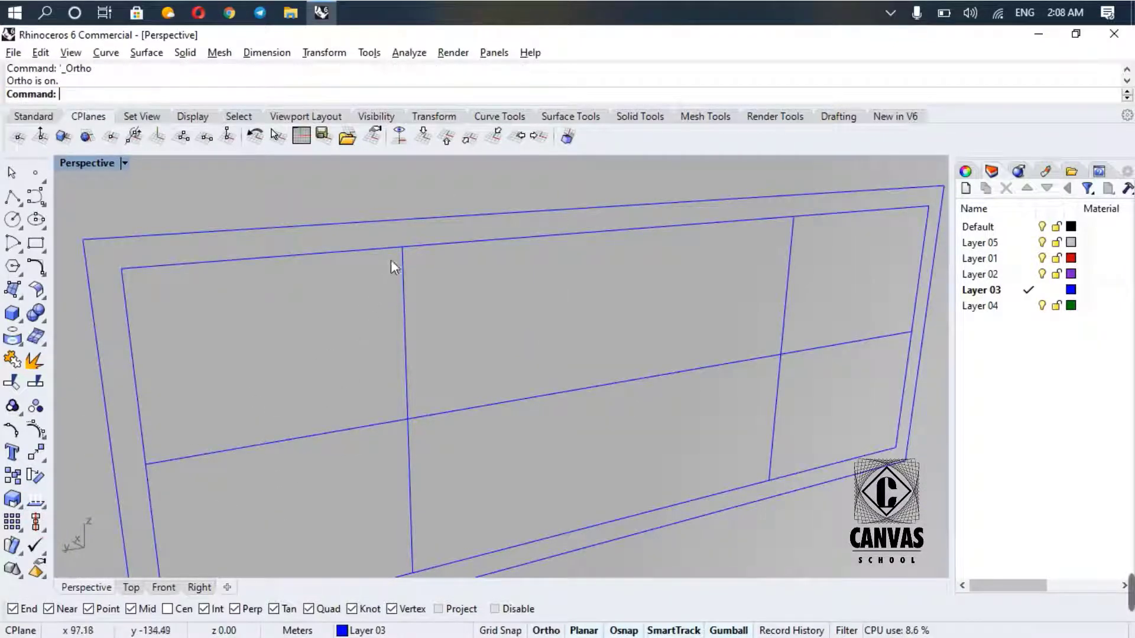
left_click(402, 255)
left_click(438, 299)
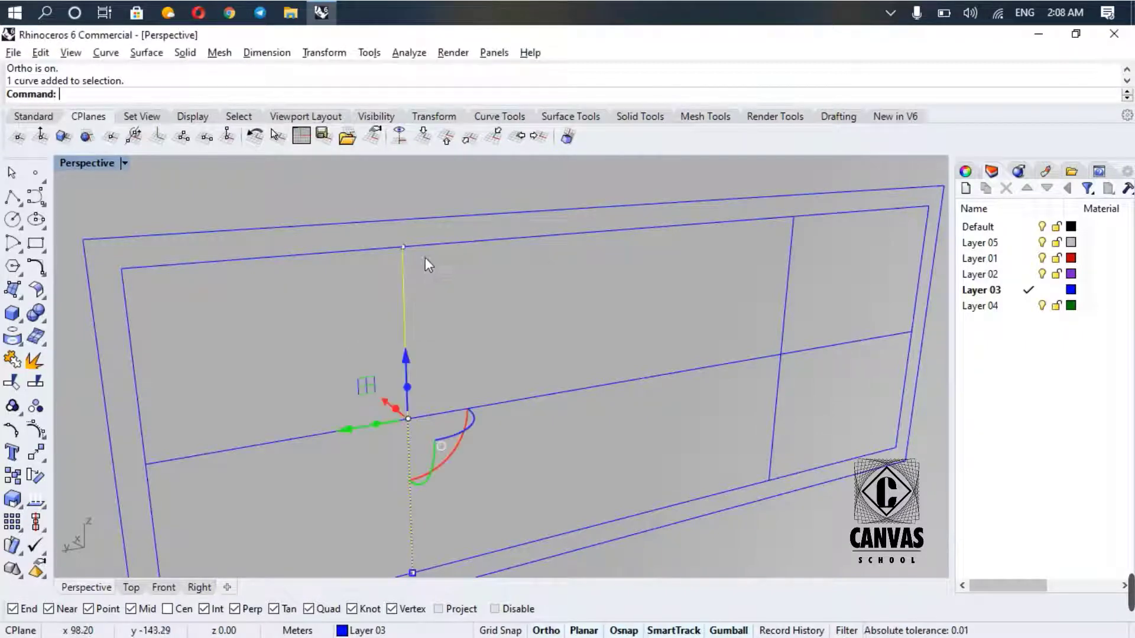
key("F8")
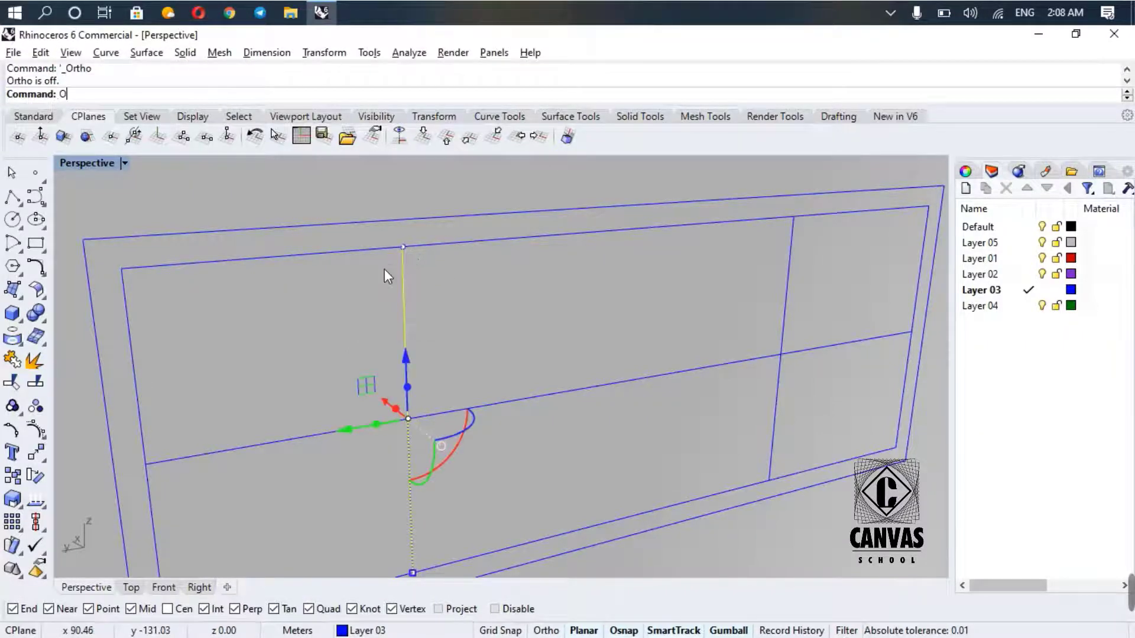
type("Offset")
key("Return")
left_click(416, 249)
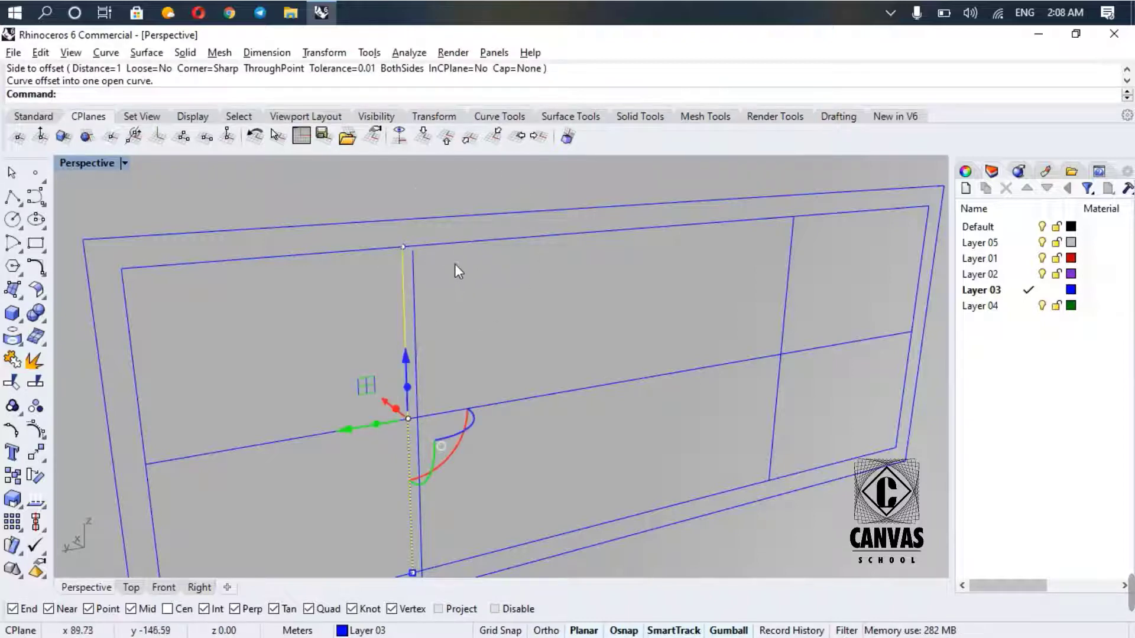
key("Escape")
right_click_drag(424, 286, 515, 307)
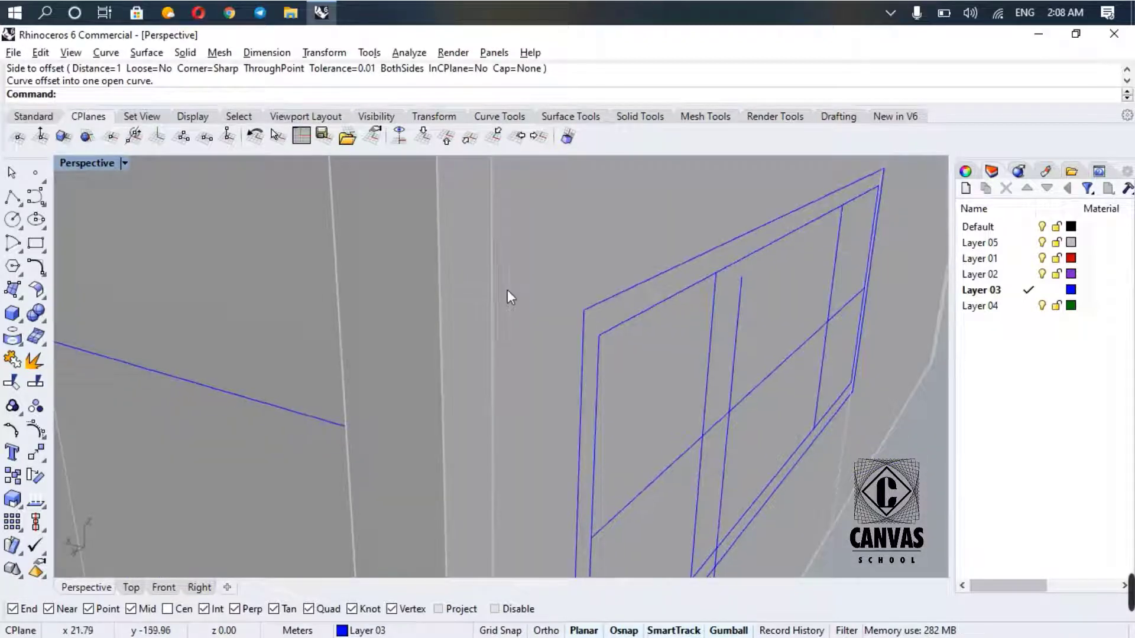
key("ctrl+z")
- Repeat the left vertical divider's offset at distance 1 and undo it
right_click_drag(611, 323, 490, 313)
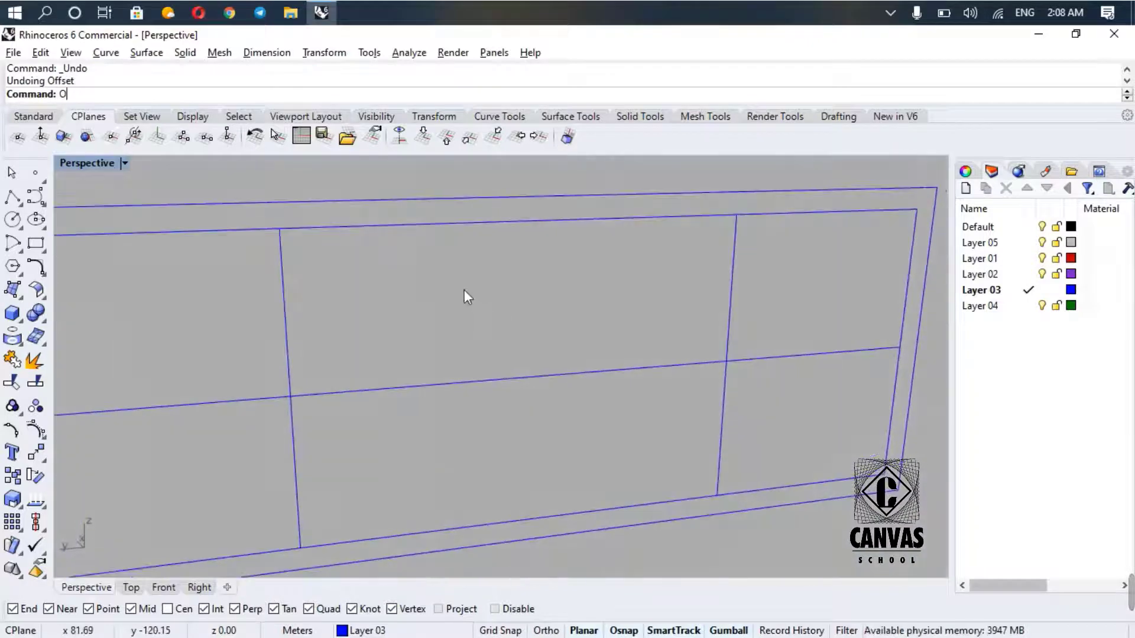
key("Return")
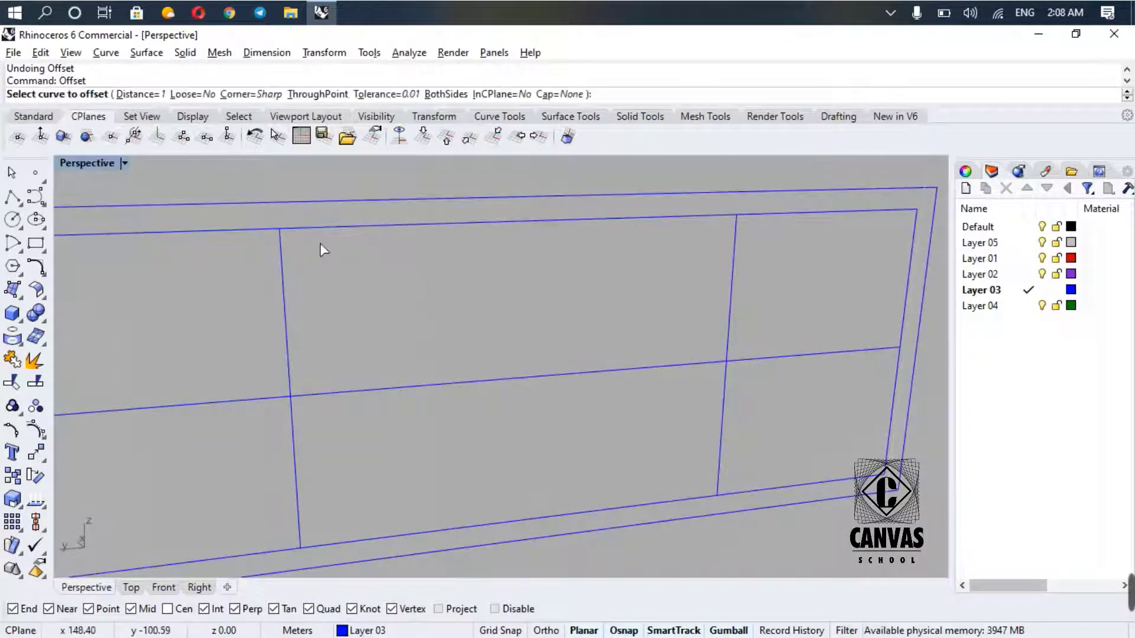
left_click(283, 243)
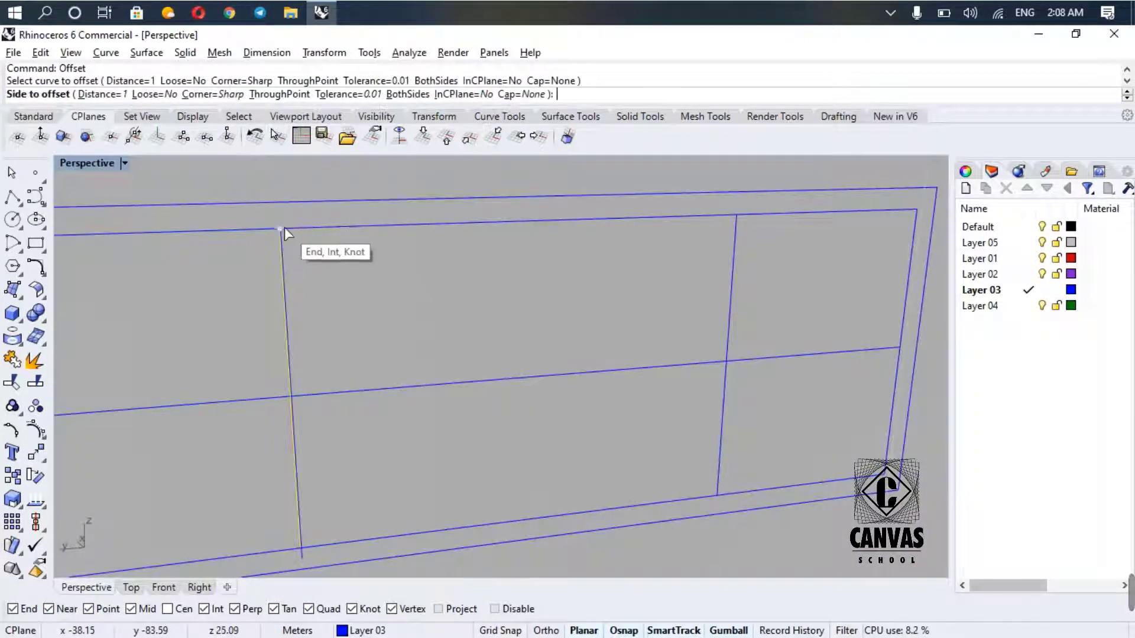
left_click(293, 227)
key("ctrl+z")
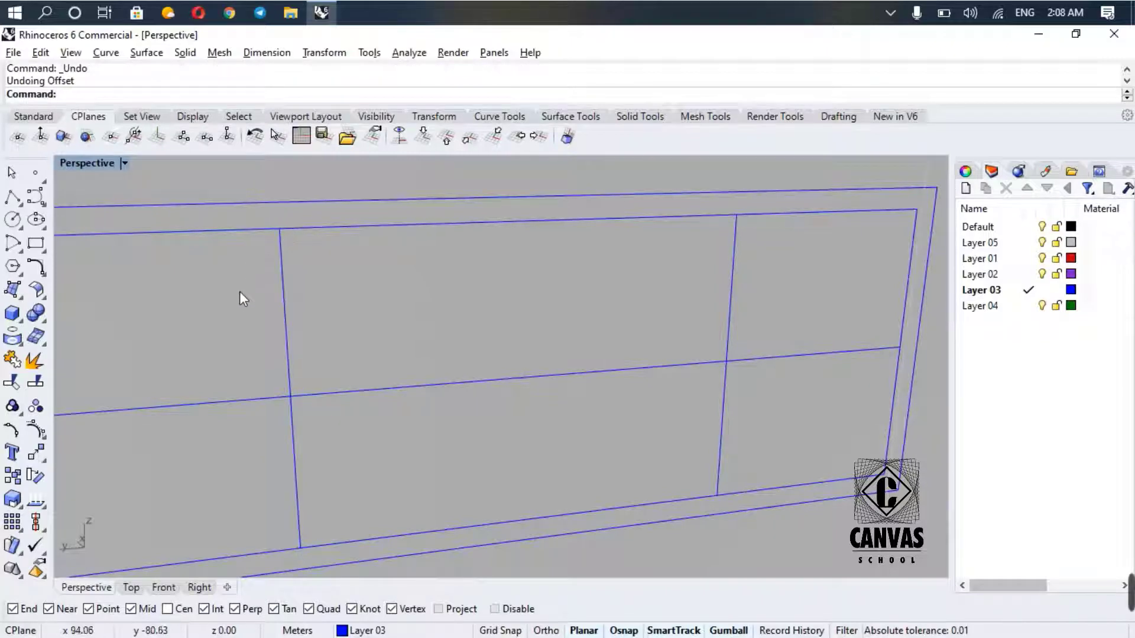
- Orient the construction plane to the arched end frame with the CPlane Object option
scroll(239, 292, "down", 5)
right_click_drag(238, 307, 423, 322)
scroll(357, 371, "down", 10)
scroll(408, 299, "up", 5)
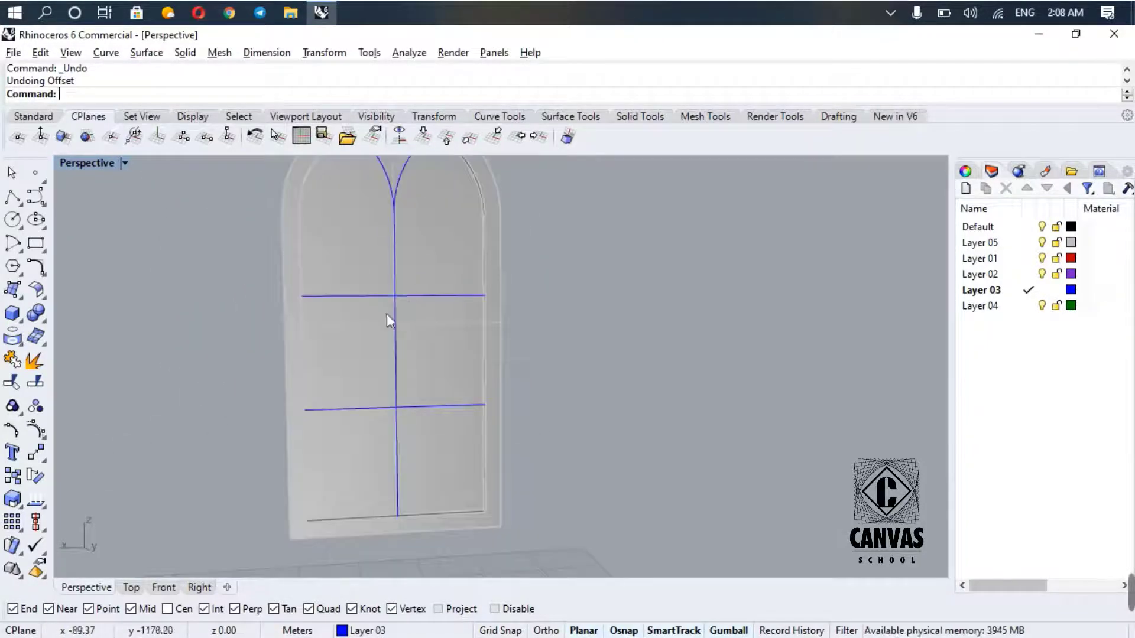
scroll(392, 331, "down", 2)
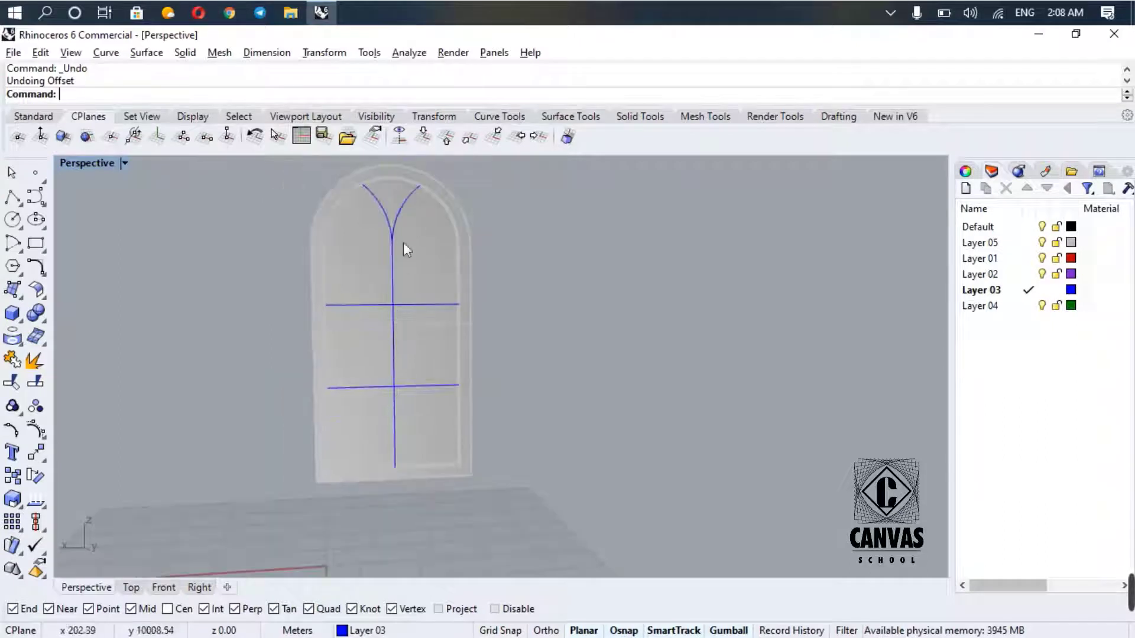
scroll(399, 240, "up", 2)
scroll(375, 260, "down", 3)
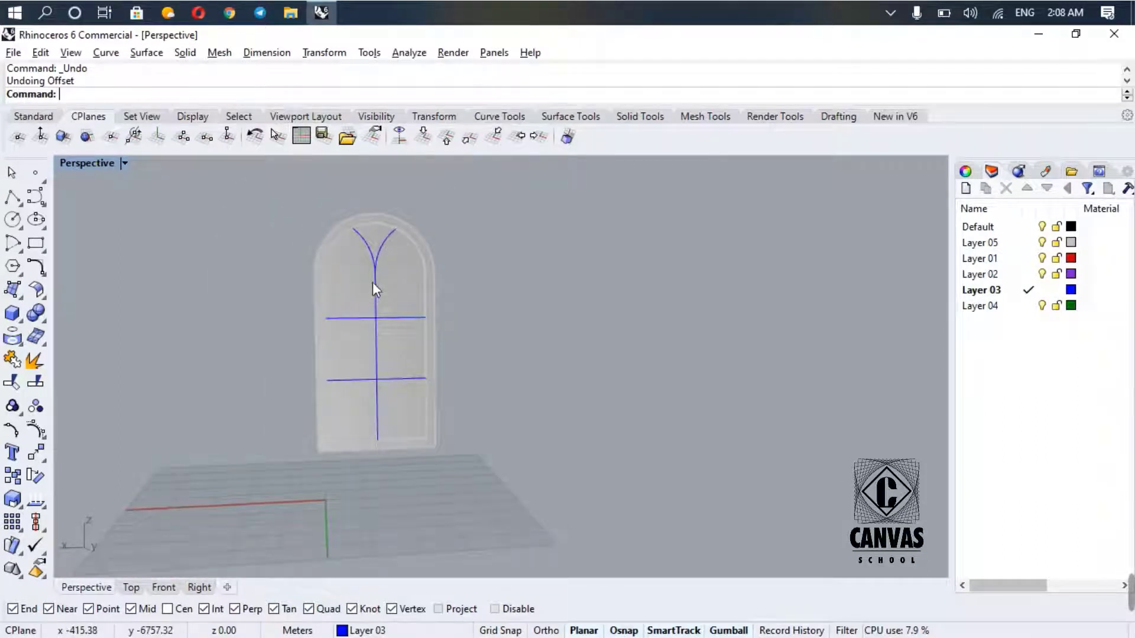
scroll(375, 290, "up", 2)
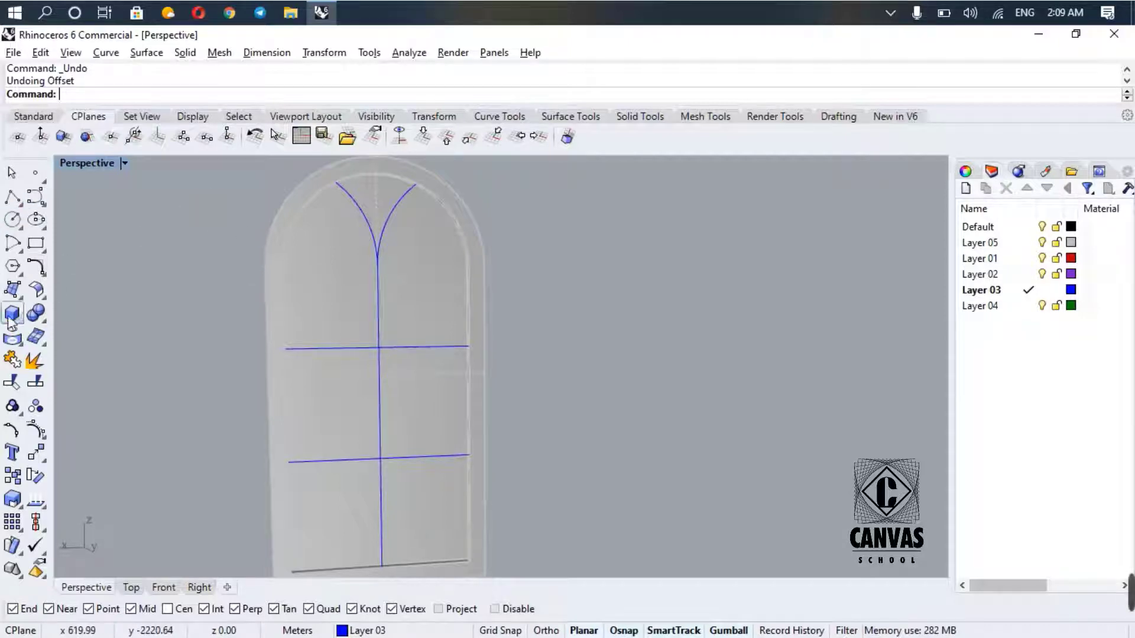
left_click(111, 138)
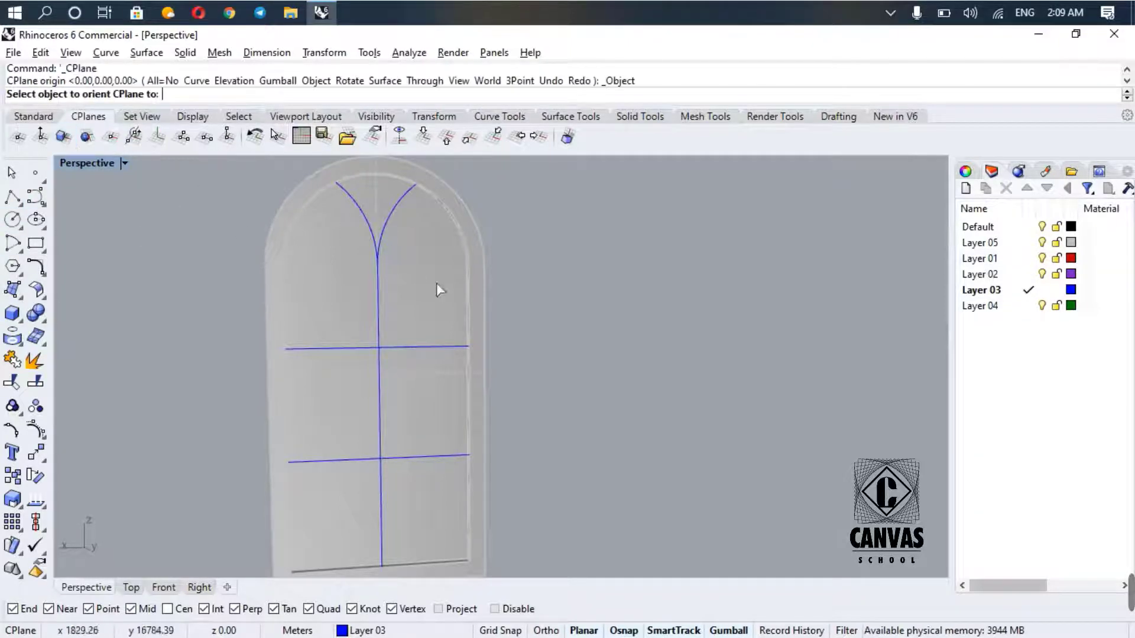
right_click_drag(436, 282, 583, 329)
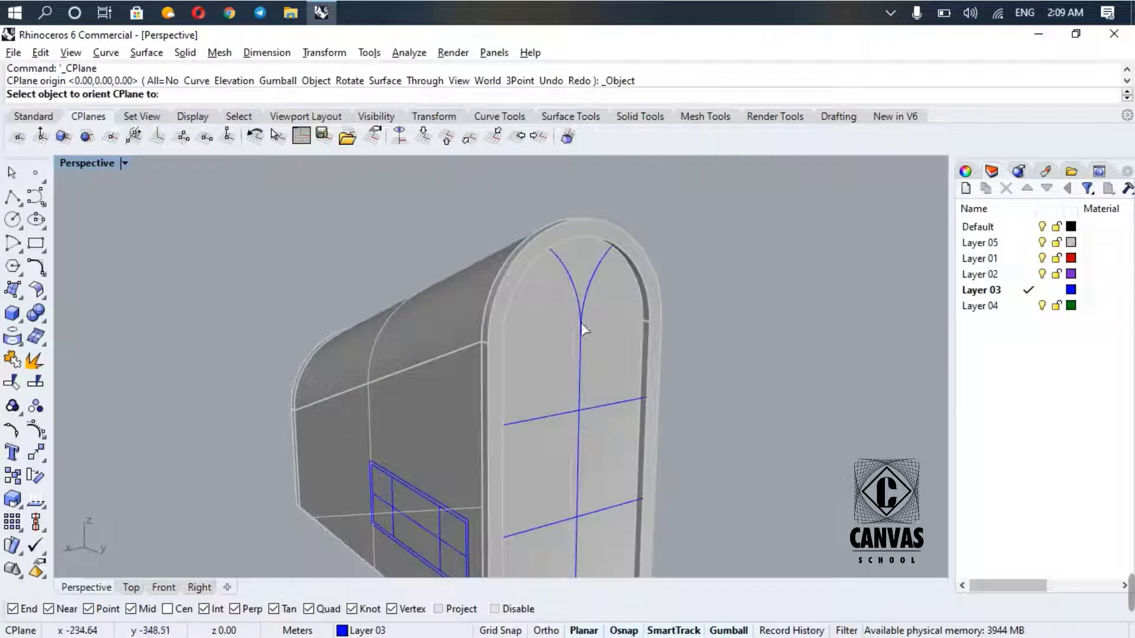
left_click(661, 335)
- Offset the upper horizontal division line of the arched end facade upward by 1
scroll(687, 318, "up", 10)
scroll(687, 318, "down", 10)
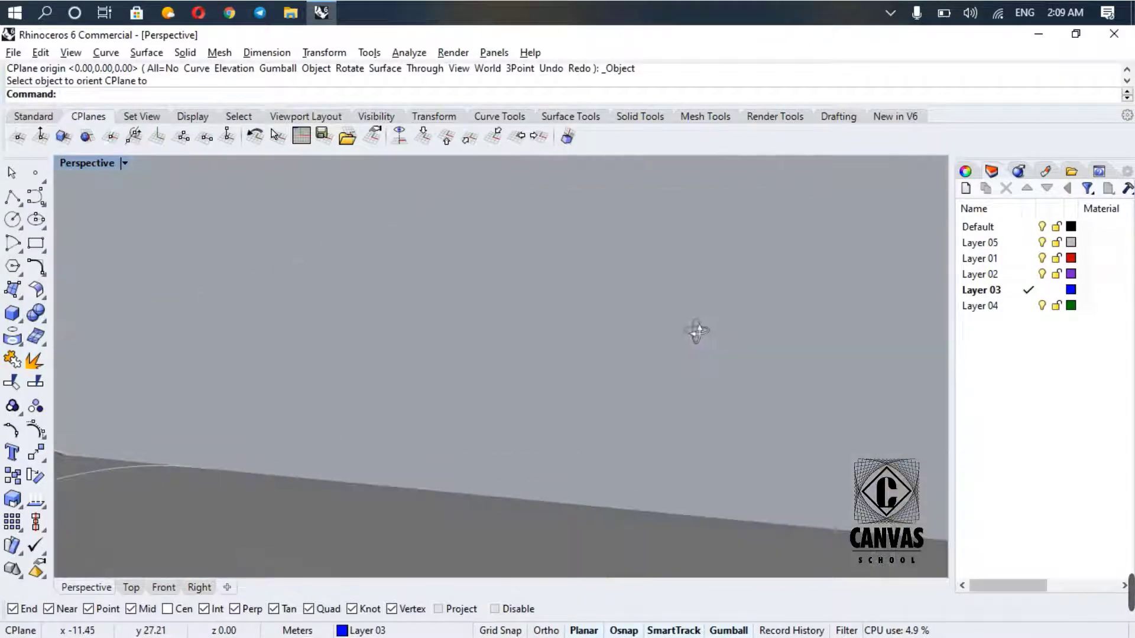
scroll(644, 348, "up", 5)
right_click_drag(635, 277, 548, 268)
type("Offset")
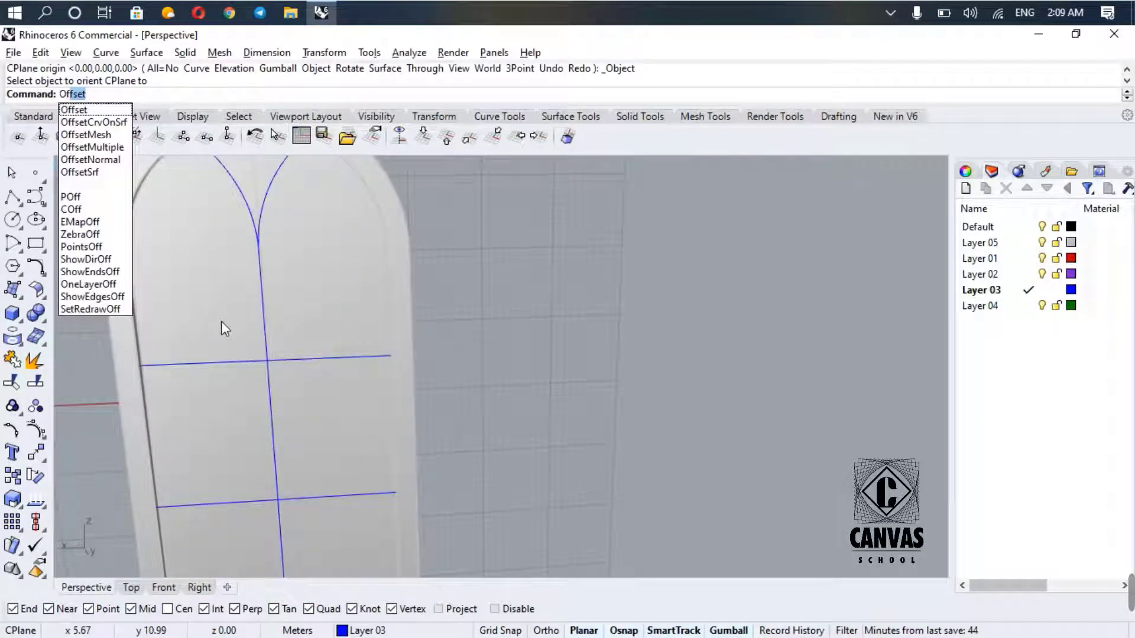
key("Return")
scroll(231, 355, "up", 4)
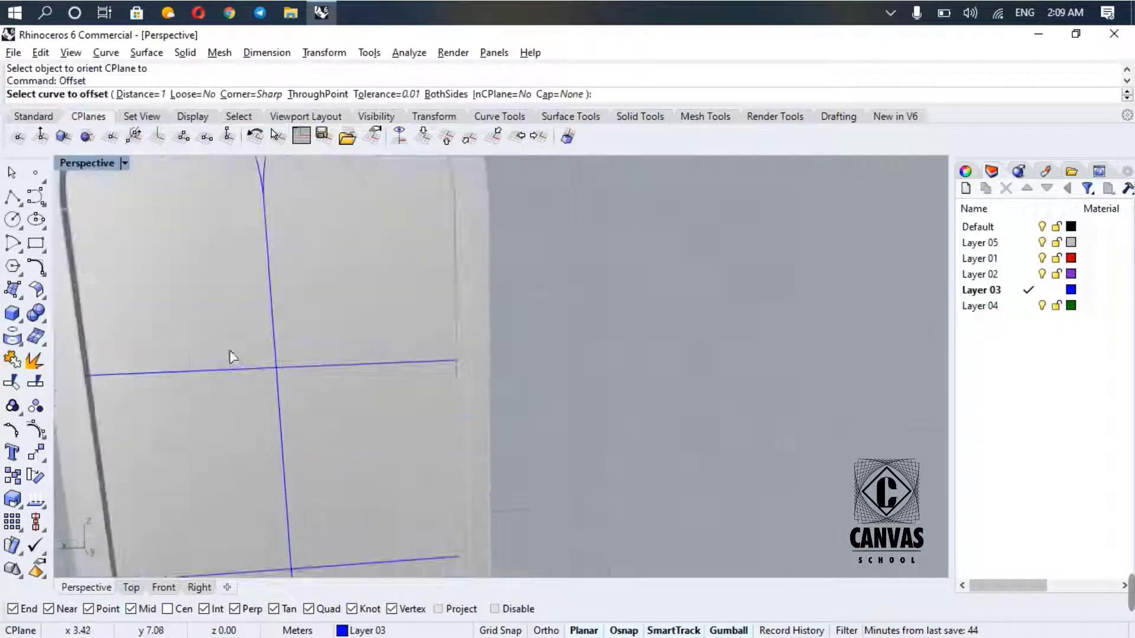
left_click(262, 382)
scroll(261, 354, "down", 4)
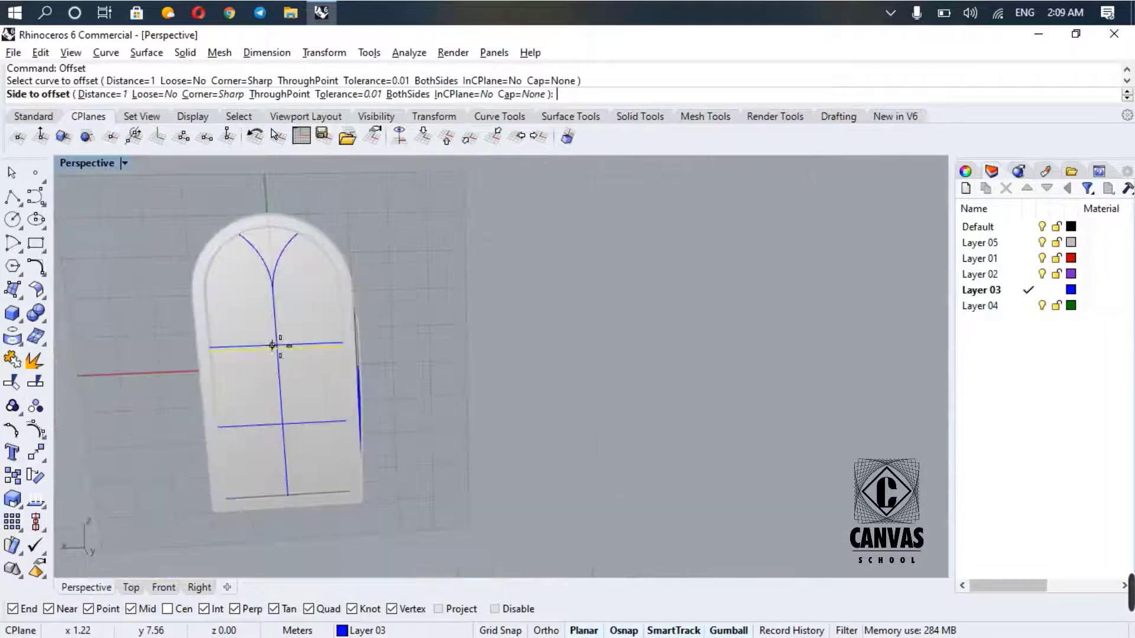
scroll(261, 354, "up", 2)
right_click_drag(268, 341, 273, 278, "shift")
left_click(265, 267)
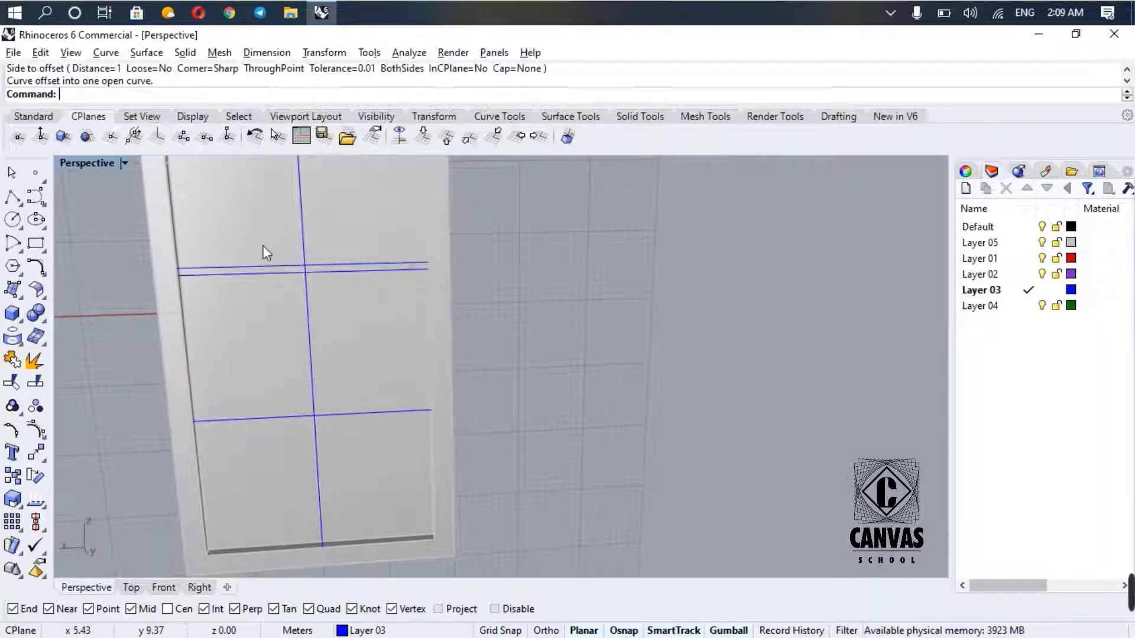
- Offset the lower horizontal division line of the arched end facade upward by 1
key("Return")
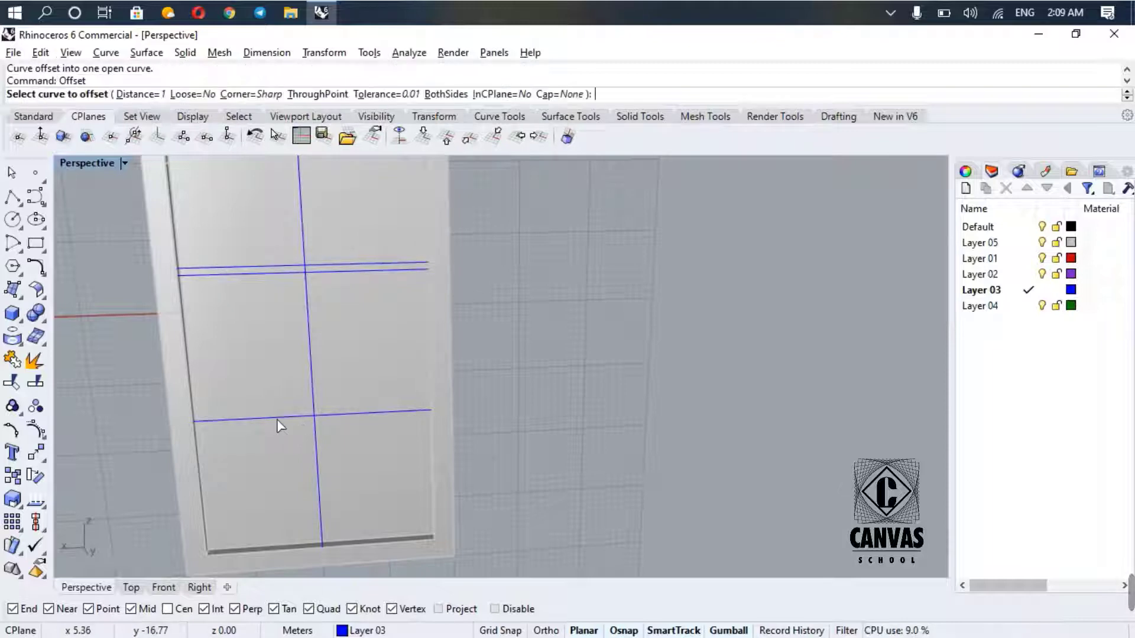
left_click(277, 419)
left_click(278, 372)
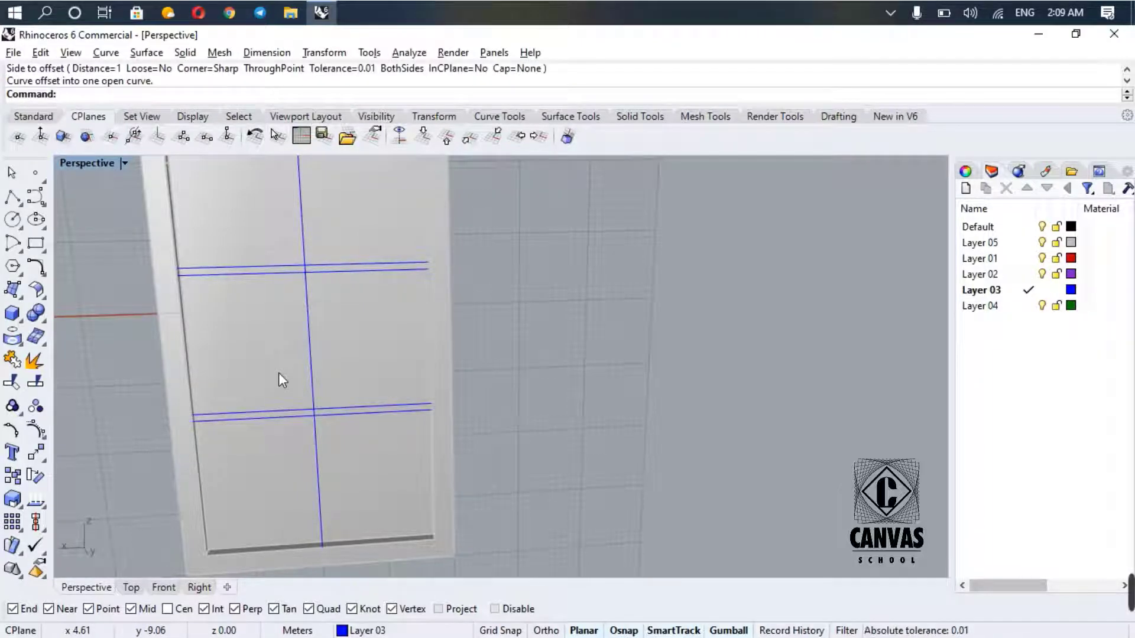
- Offset the upper segment of the arched facade's central vertical line to the left by 1
left_click(310, 349)
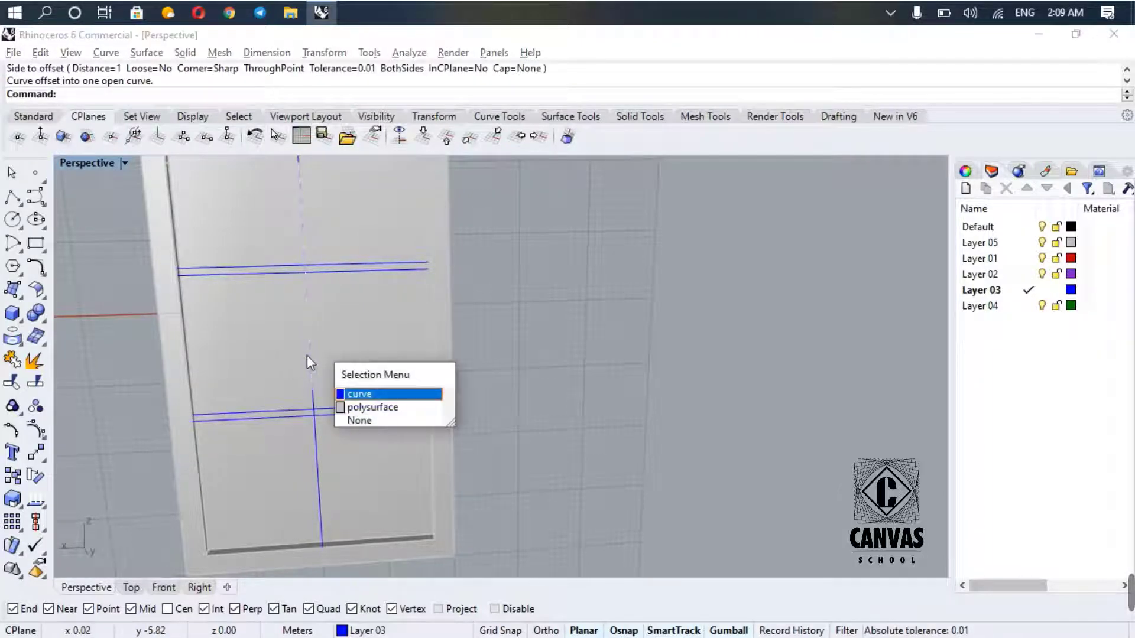
key("Escape")
key("Return")
left_click(311, 358)
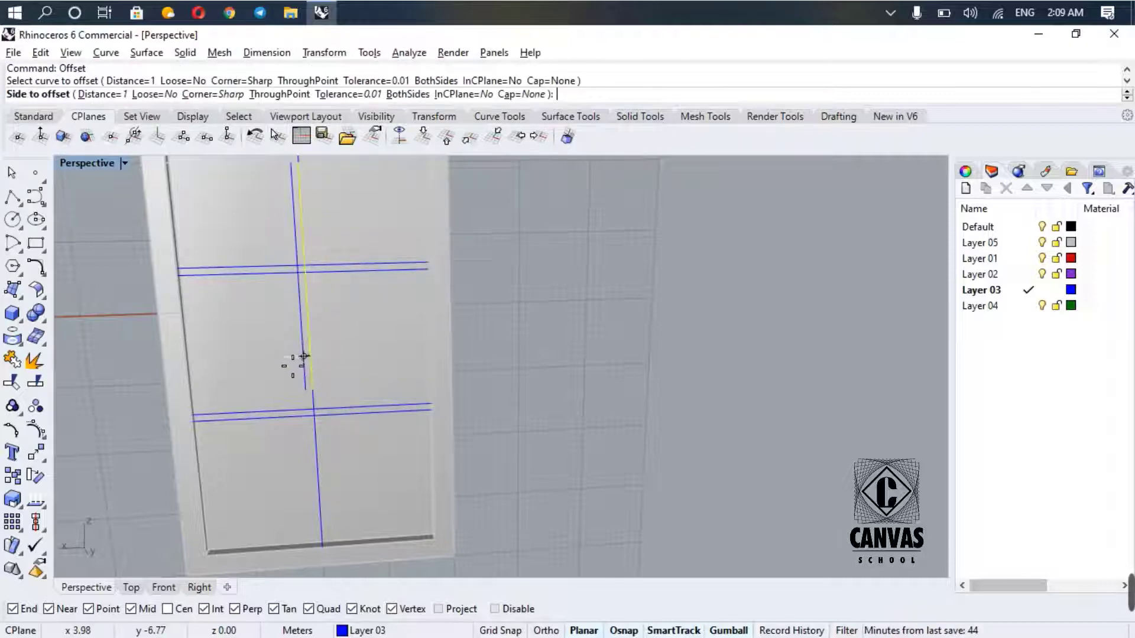
scroll(304, 356, "down", 3)
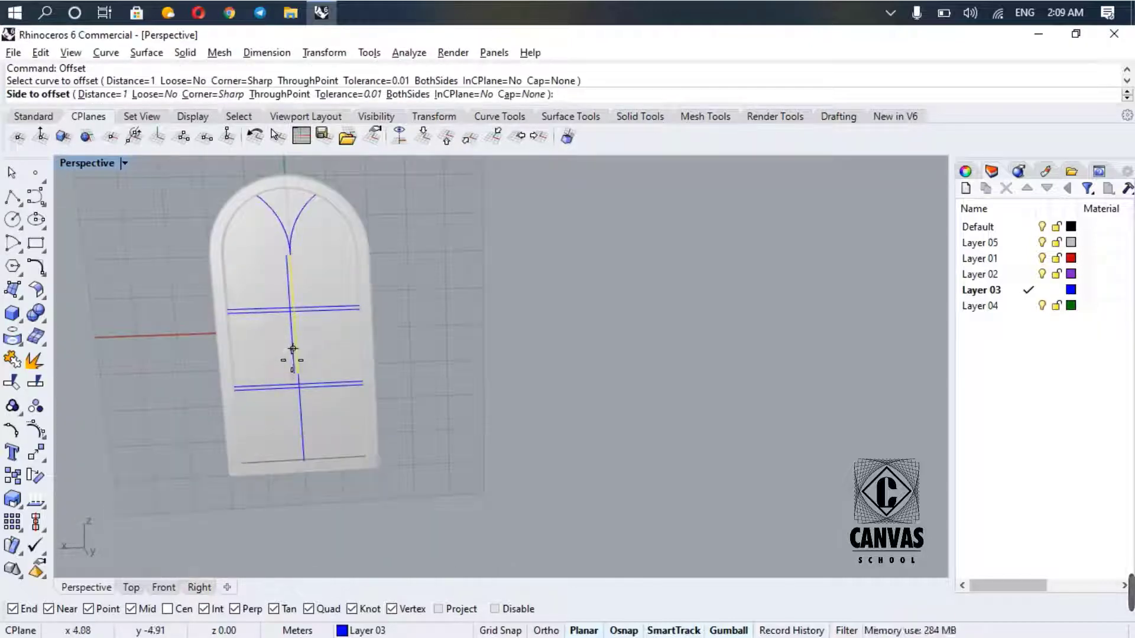
left_click(293, 355)
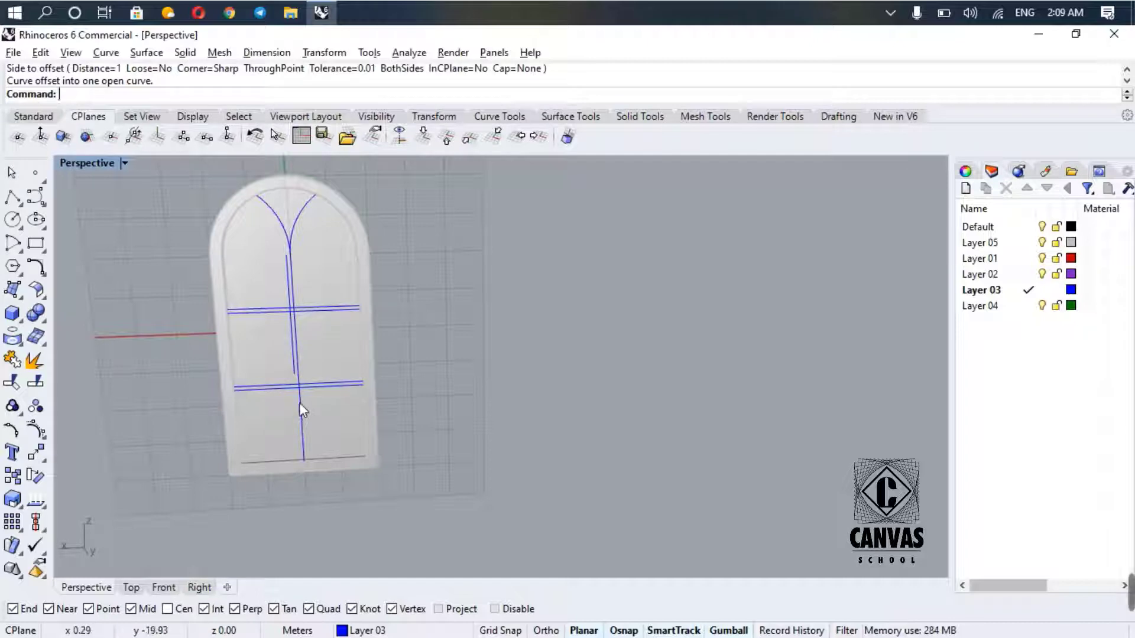
- Offset the lower segment of the facade's central vertical line to the left by 1
left_click(299, 403)
key("Return")
scroll(273, 403, "up", 4)
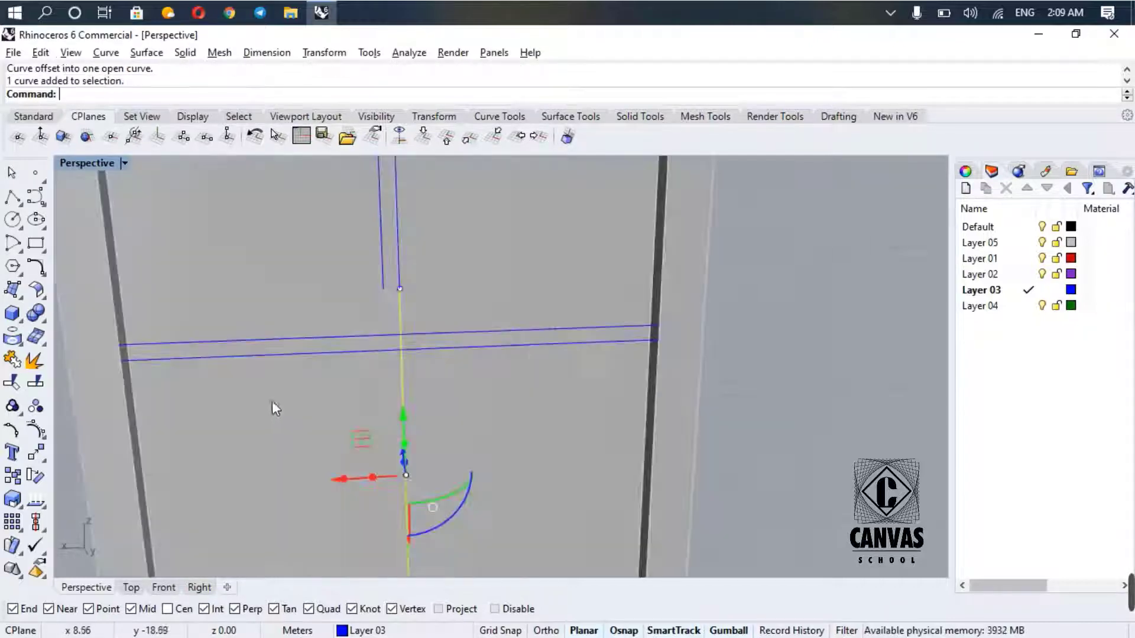
key("Escape")
key("Return")
left_click(399, 388)
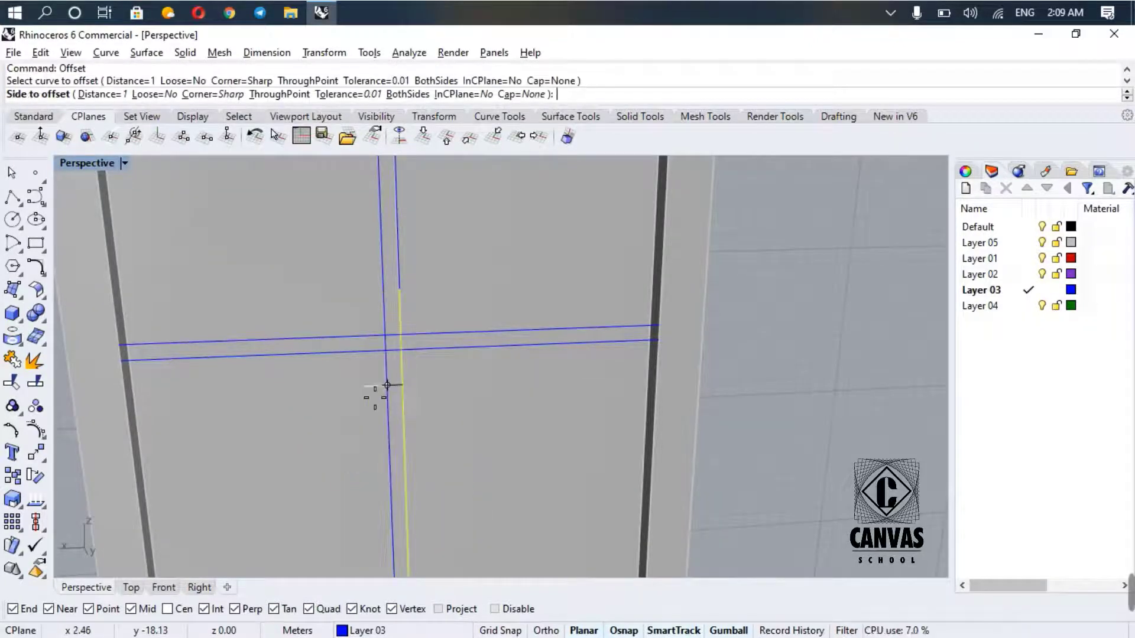
left_click(387, 385)
- Offset the left curved branch at the top of the facade outward by 1
scroll(295, 270, "down", 5)
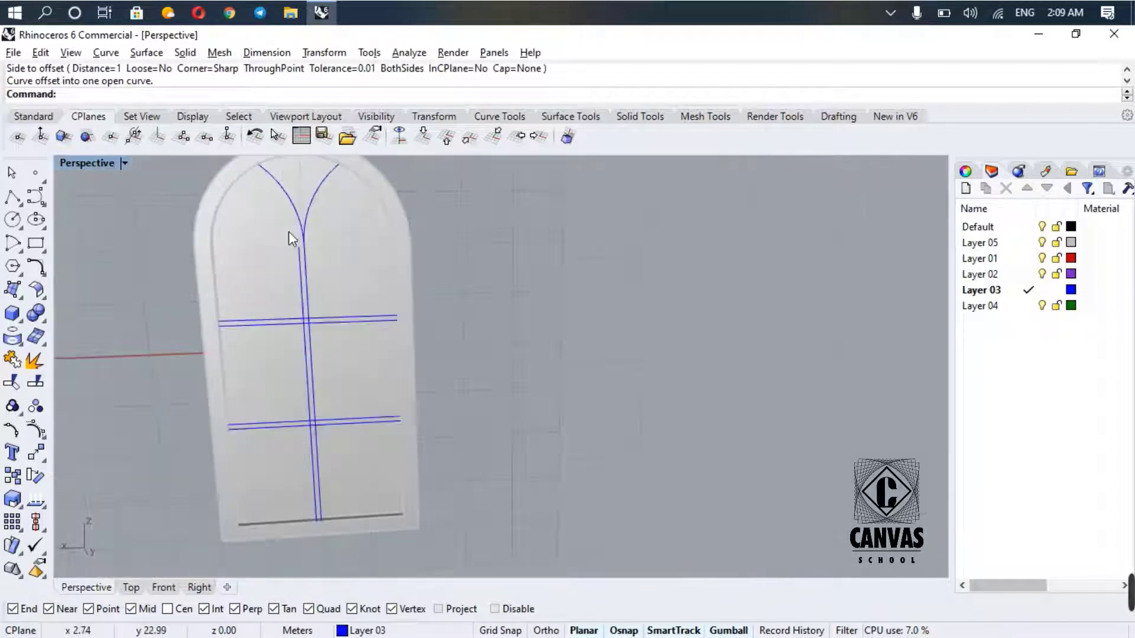
scroll(298, 219, "up", 3)
left_click(304, 204)
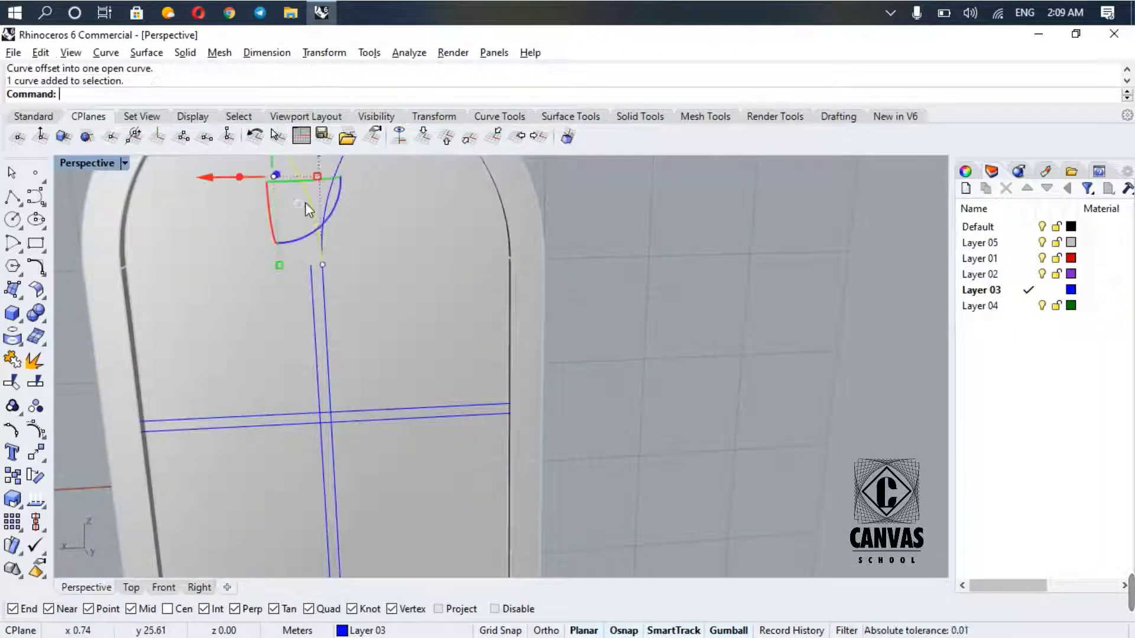
key("Return")
left_click(276, 219)
scroll(263, 222, "down", 6)
key("Return")
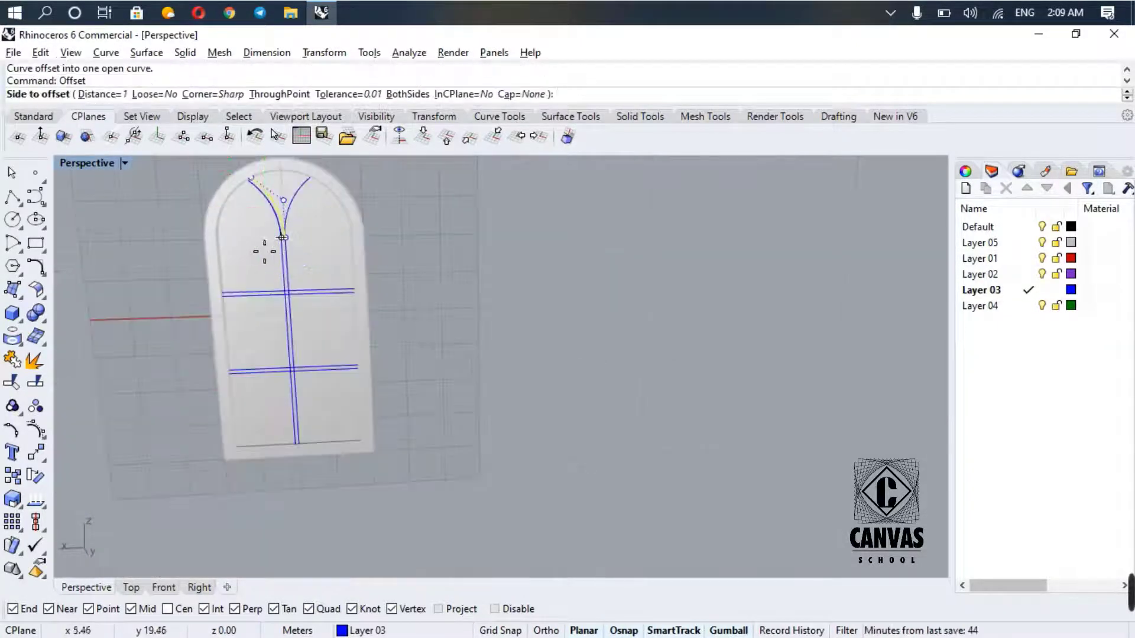
scroll(277, 239, "up", 4)
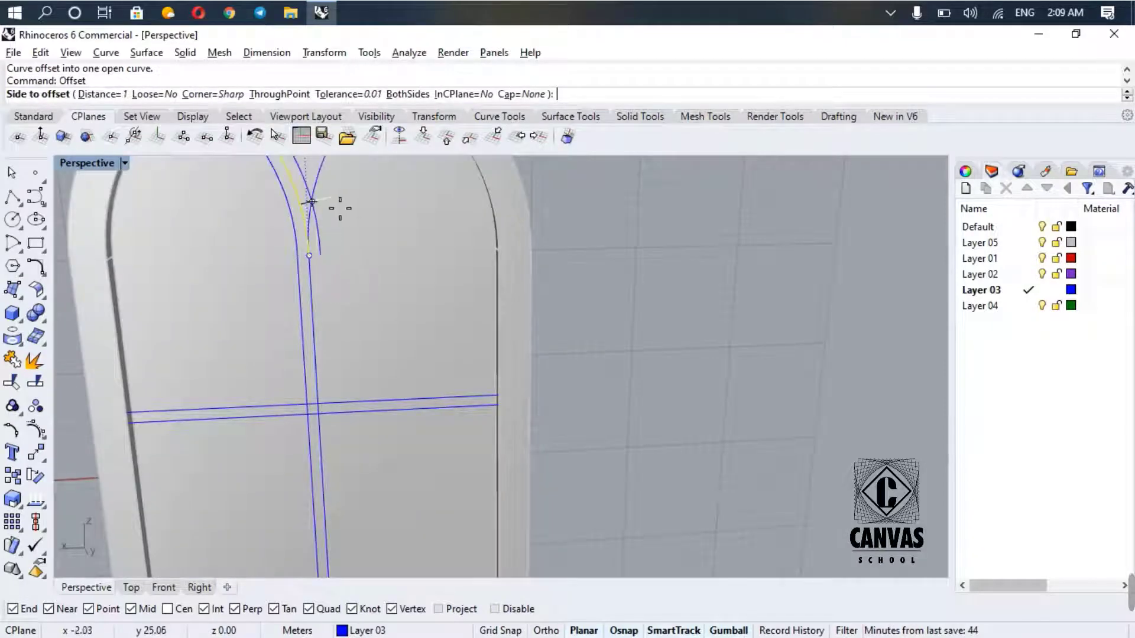
left_click(312, 202)
- Offset the upper and lower segments of the original central vertical line to the right by 1
key("Return")
left_click(311, 278)
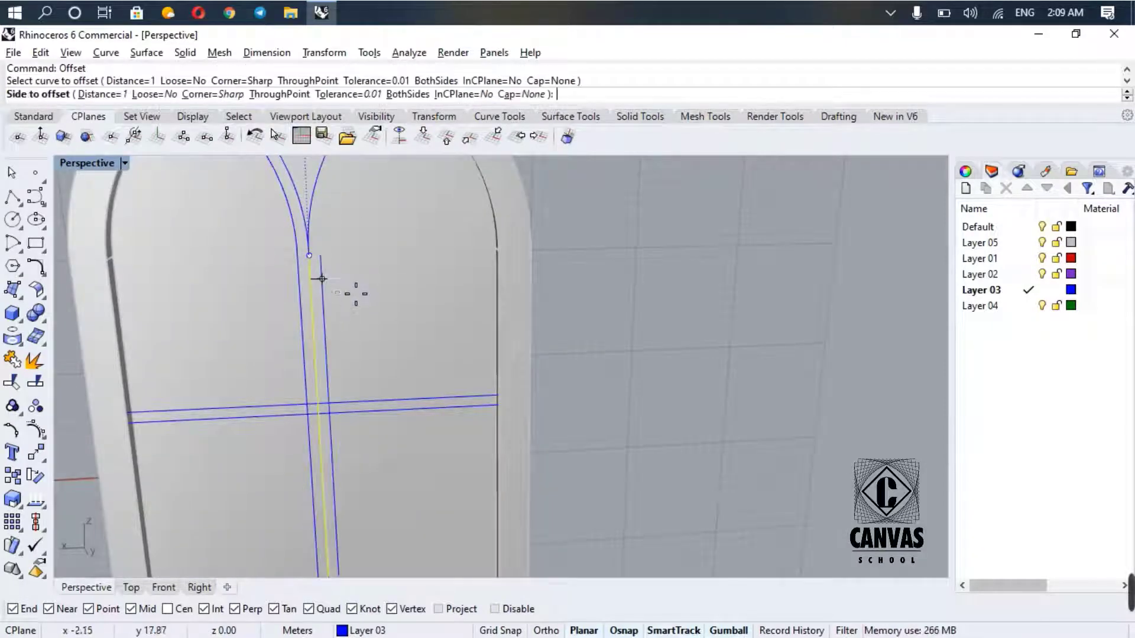
left_click(322, 278)
scroll(362, 353, "down", 4)
scroll(346, 370, "up", 5)
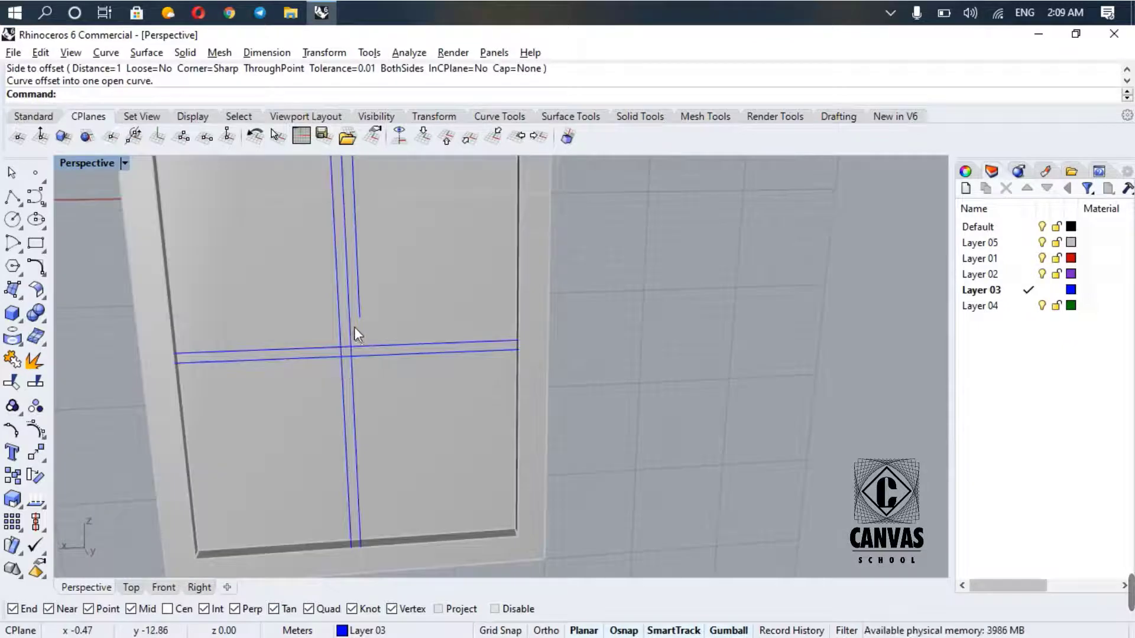
key("Return")
left_click(351, 331)
left_click(375, 328)
- Offset the right curved branch at the top of the facade outward by 1
scroll(376, 303, "down", 5)
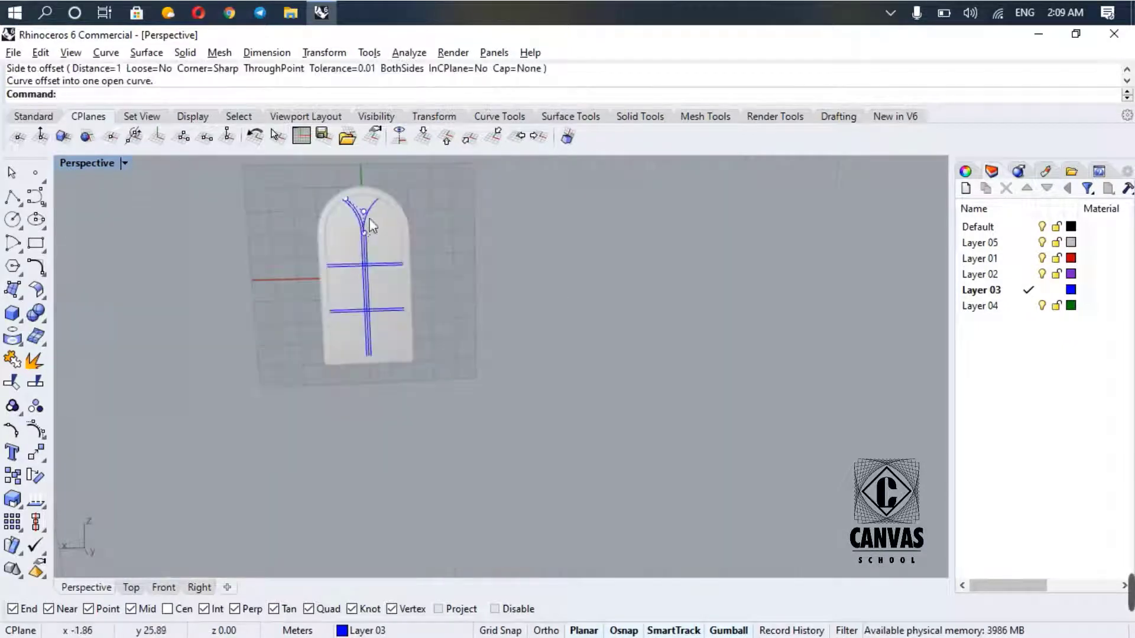
scroll(369, 225, "up", 5)
key("Return")
left_click(337, 225)
left_click(346, 303)
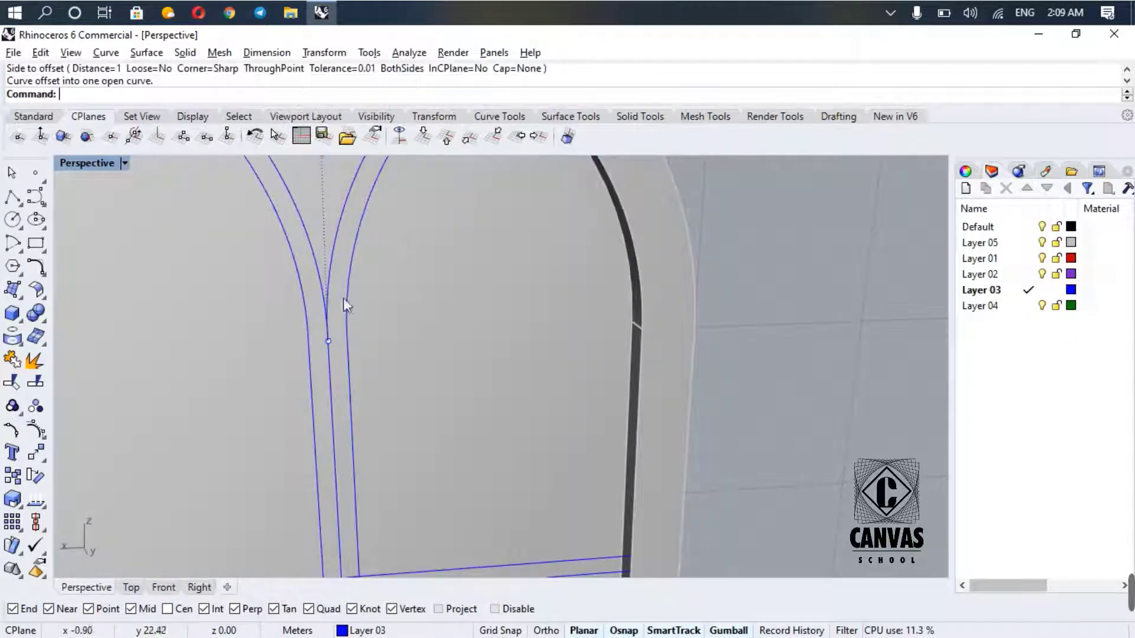
- Delete the original central vertical line segments between the two offset divider lines
scroll(340, 334, "down", 5)
scroll(343, 328, "up", 4)
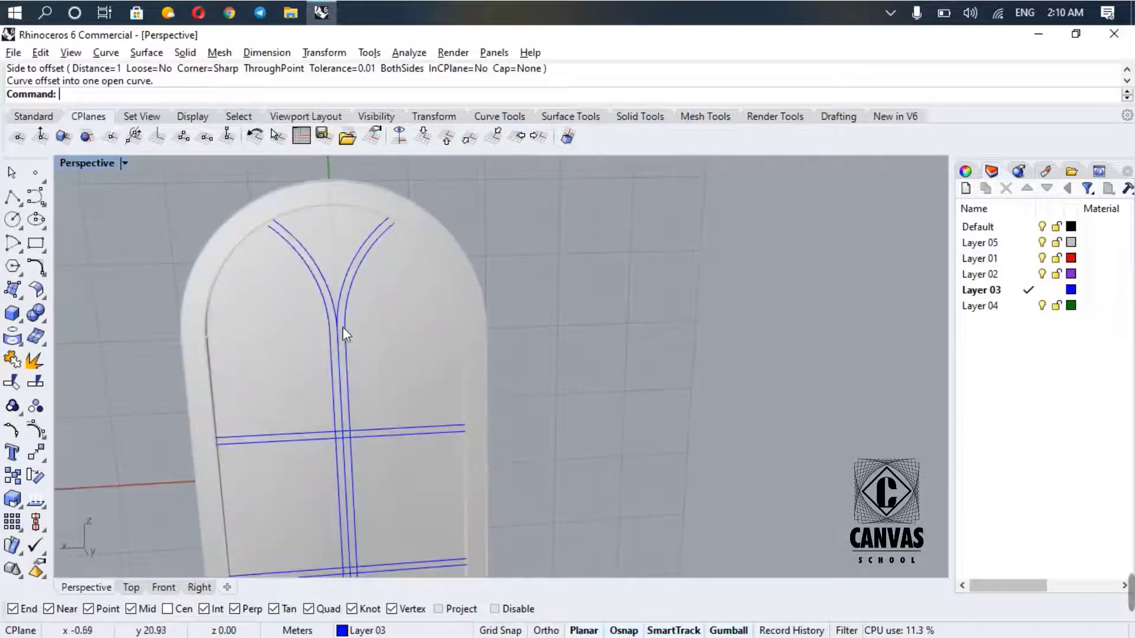
left_click(342, 384)
left_click(381, 420)
key("Delete")
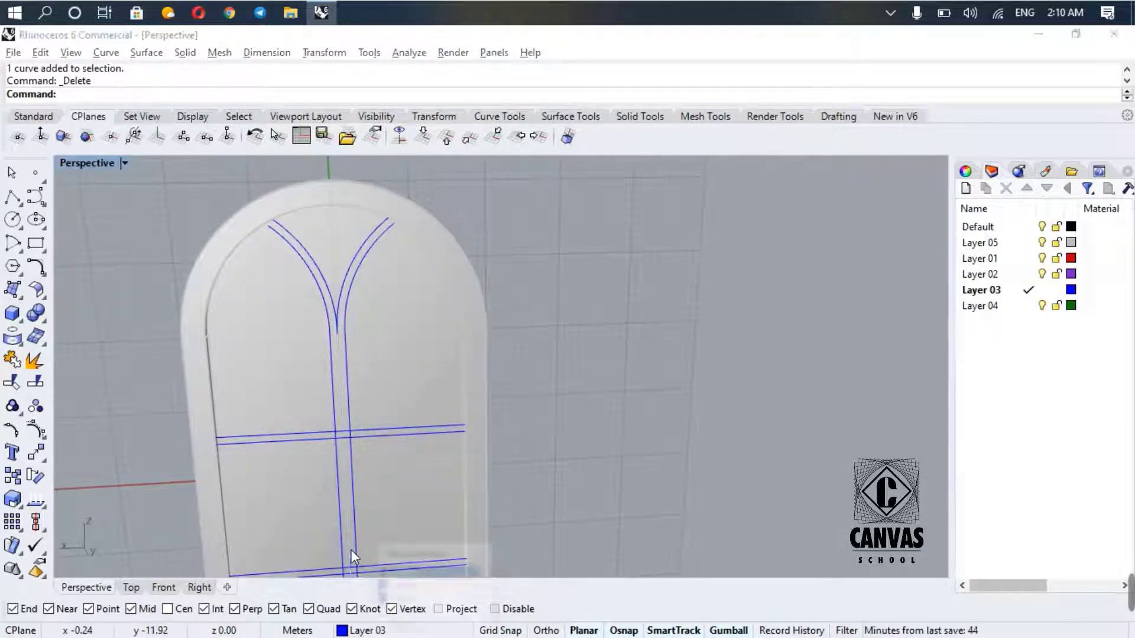
- Examine where the right branch curves end against the inner edge of the arched frame
scroll(412, 176, "up", 5)
scroll(396, 200, "down", 4)
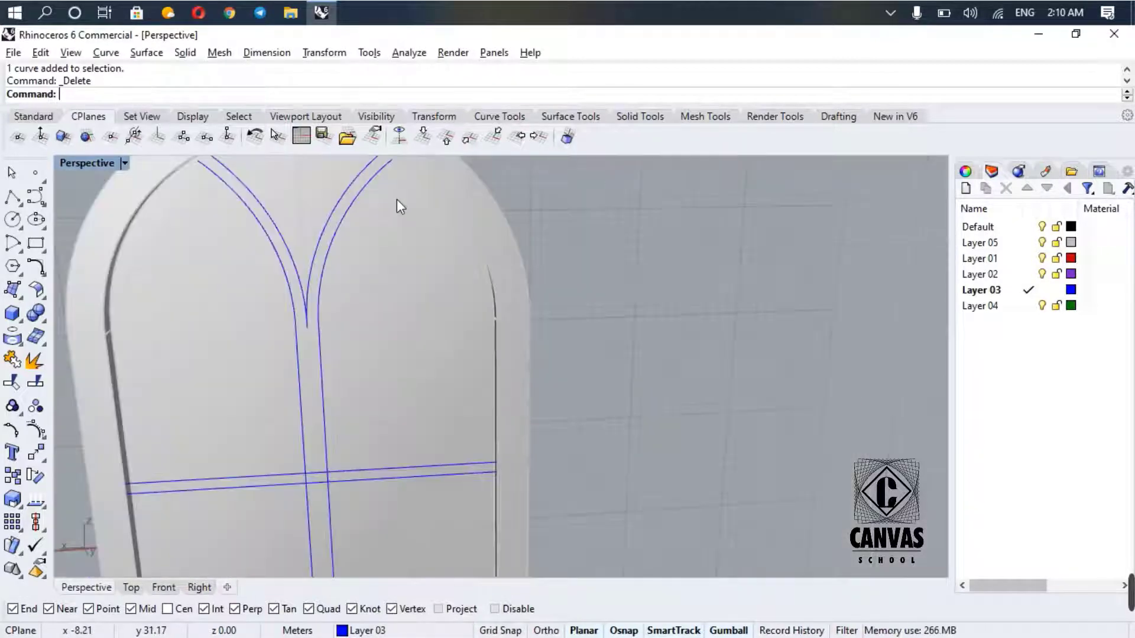
right_click_drag(389, 207, 400, 388, "shift")
scroll(407, 364, "up", 8)
right_click_drag(512, 278, 552, 319, "shift")
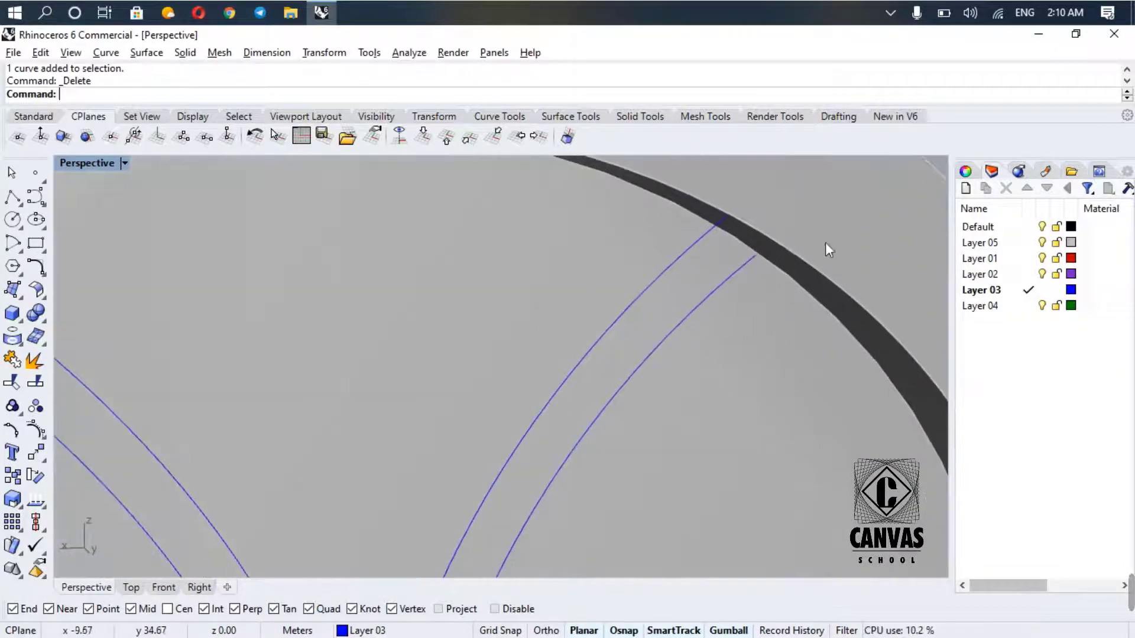
left_click(706, 234)
scroll(759, 241, "down", 5)
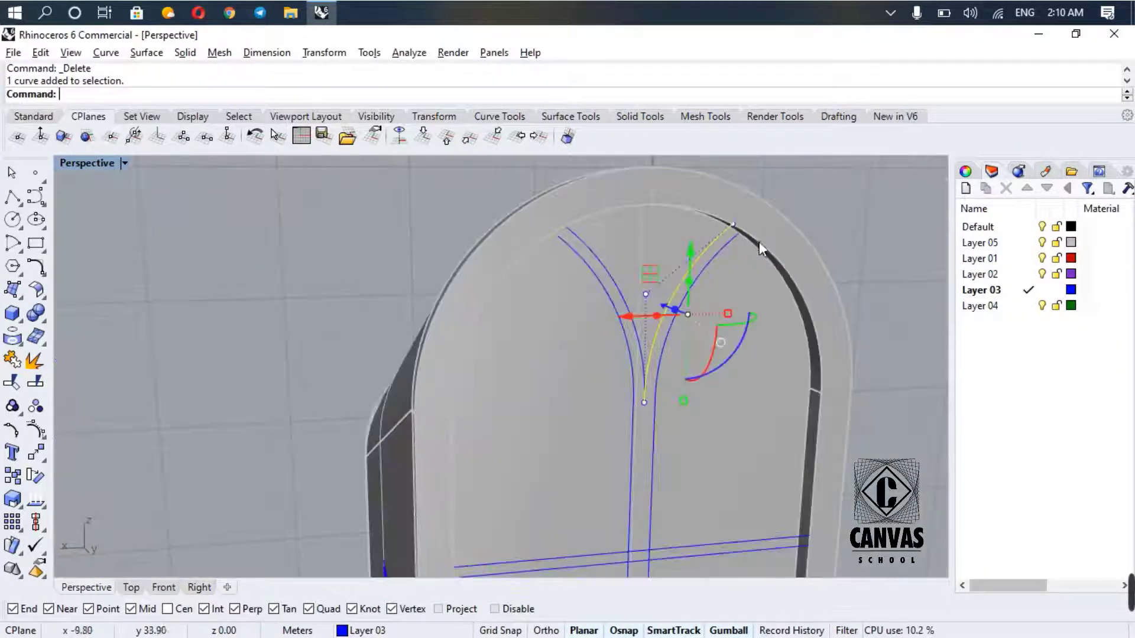
right_click_drag(802, 263, 809, 257)
right_click_drag(841, 314, 661, 299, "shift")
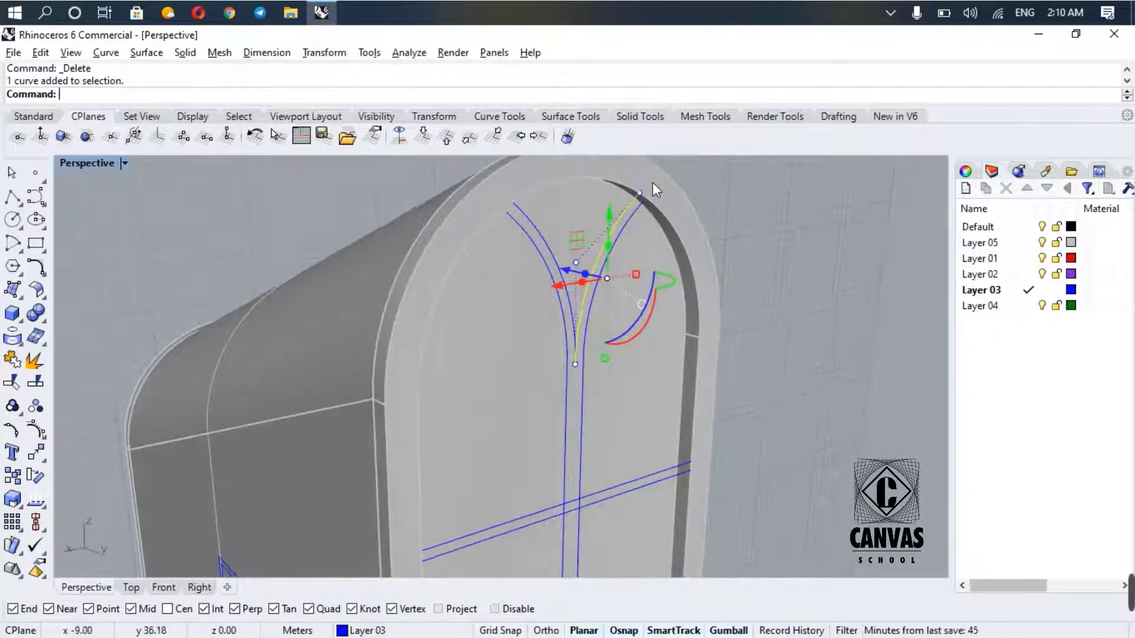
scroll(627, 227, "up", 3)
scroll(628, 227, "down", 2)
key("Escape")
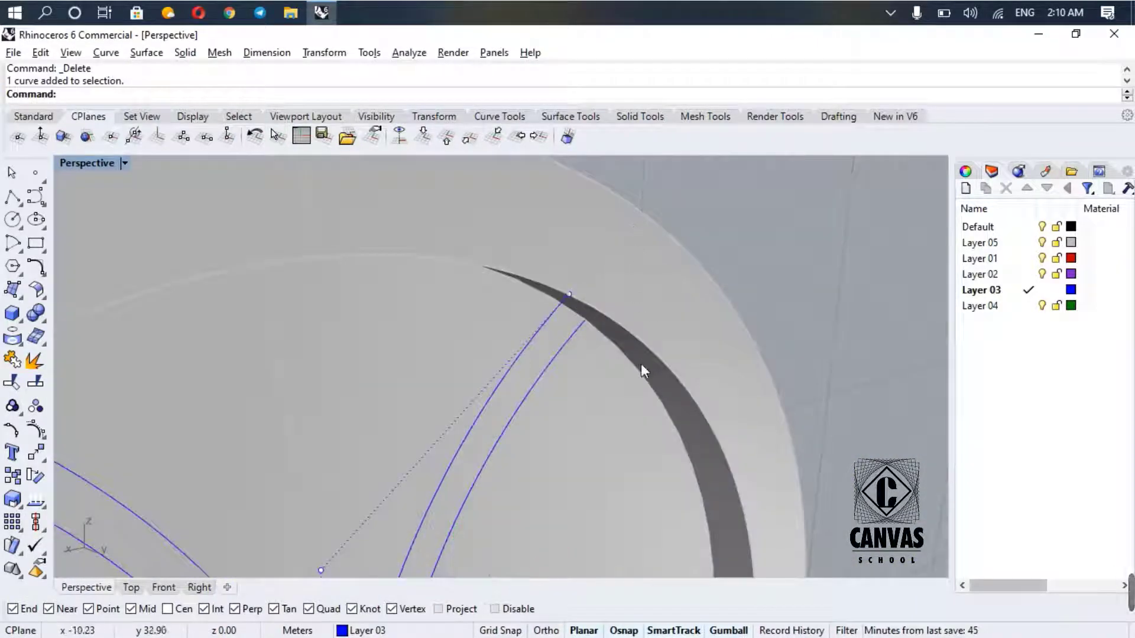
type("Ex")
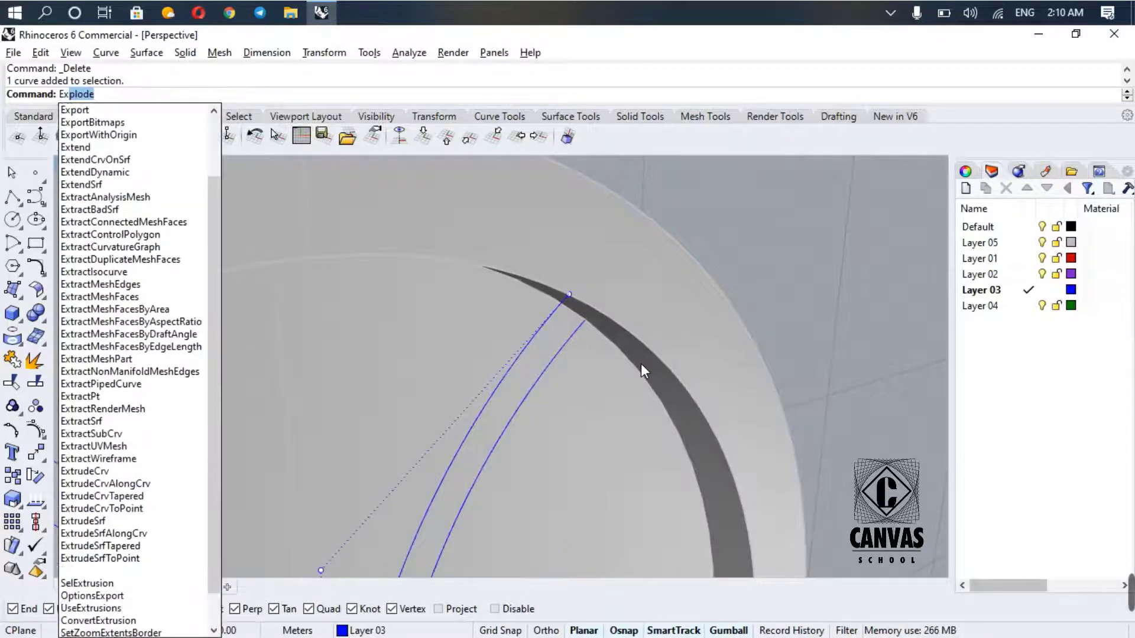
type("tractPt")
left_click(142, 108)
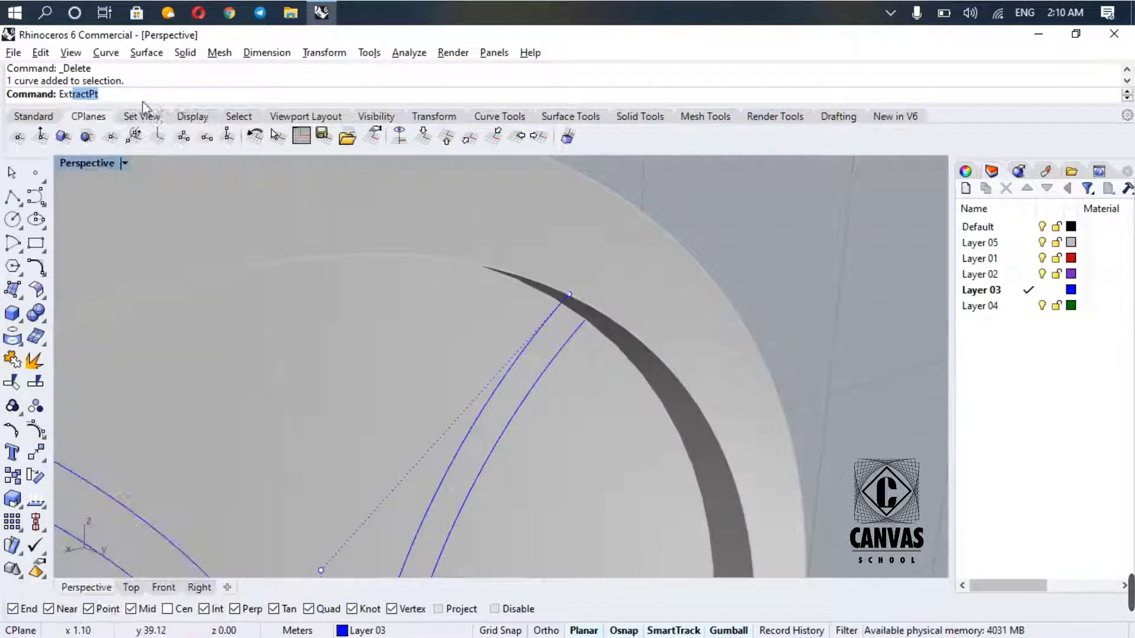
key("Escape")
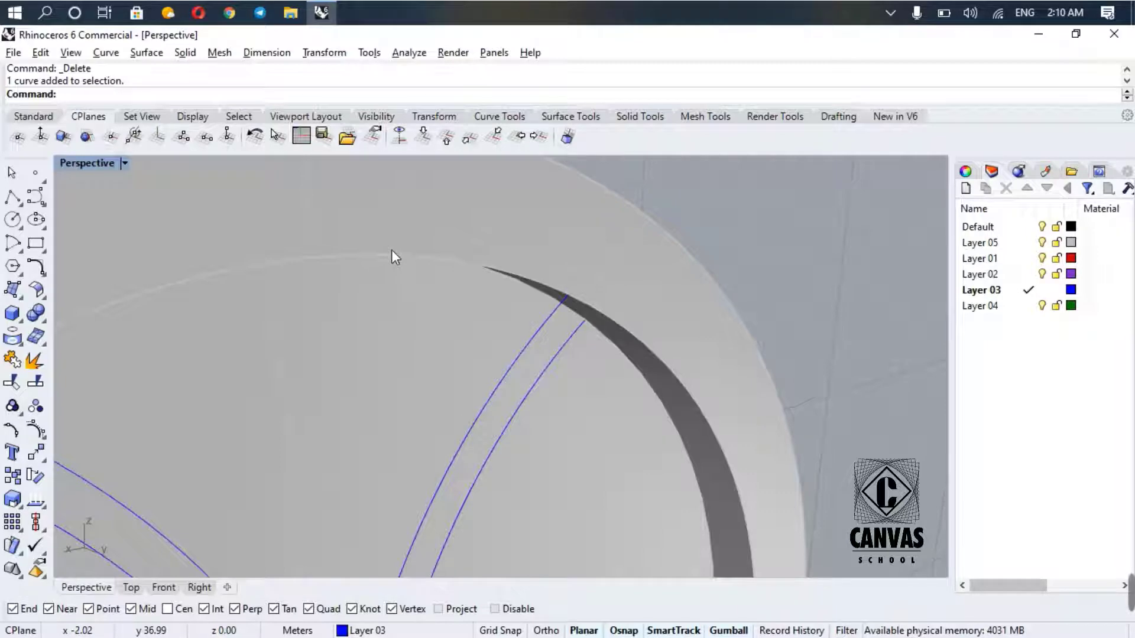
- Extend the upper end of the right branch's inner curve with Extend, using the arched frame surface as the boundary
type("ext")
left_click(90, 110)
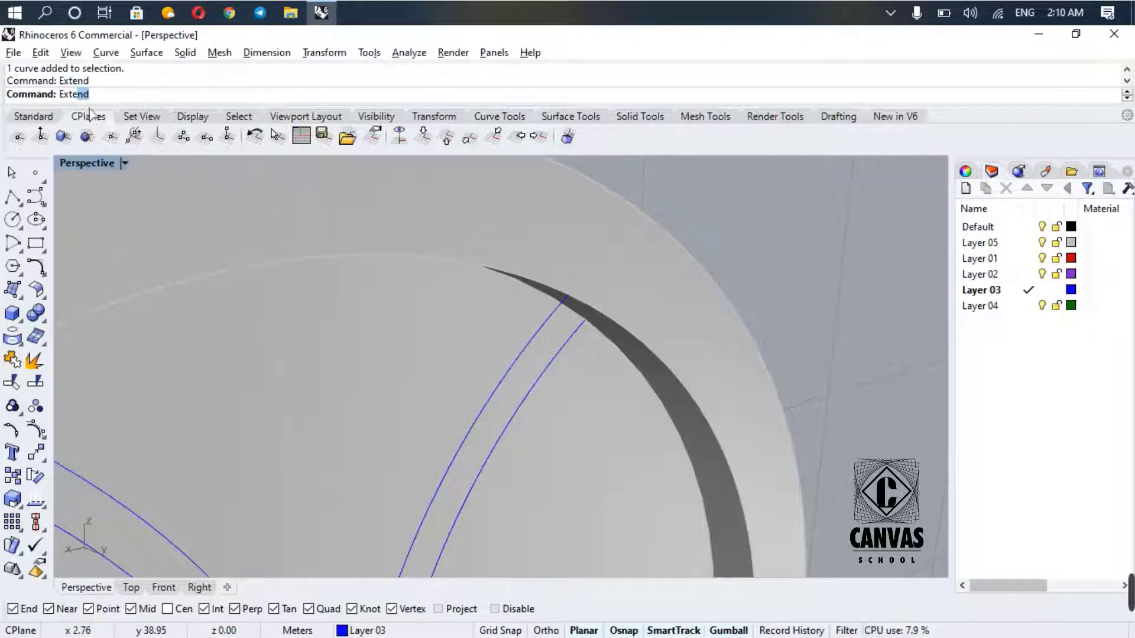
key("Return")
left_click(601, 313)
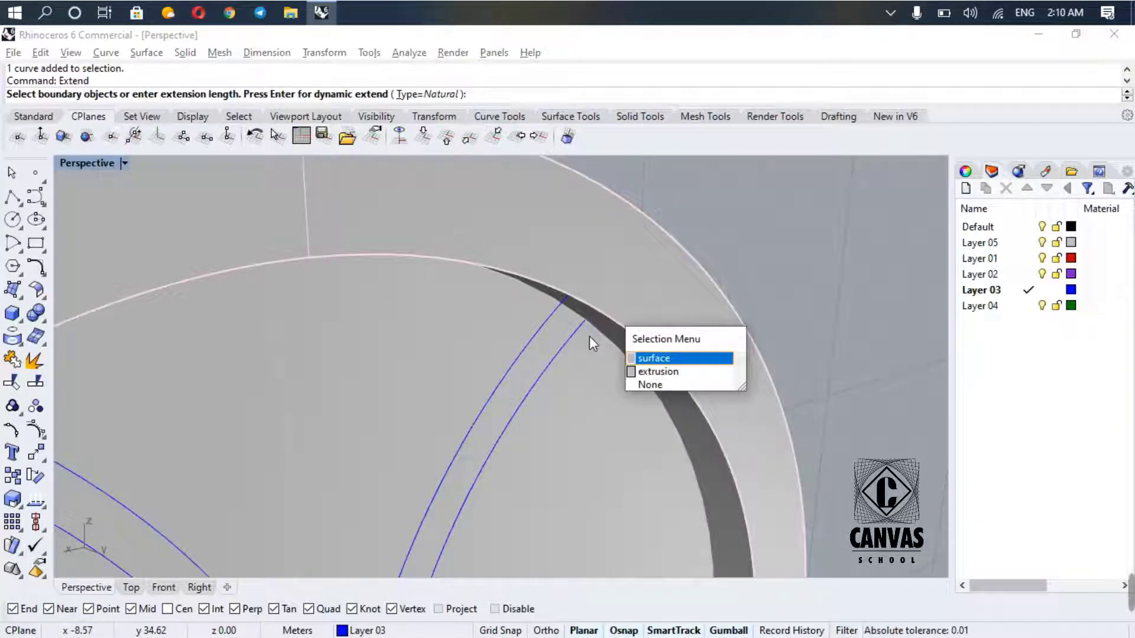
left_click(632, 359)
key("Return")
left_click(539, 333)
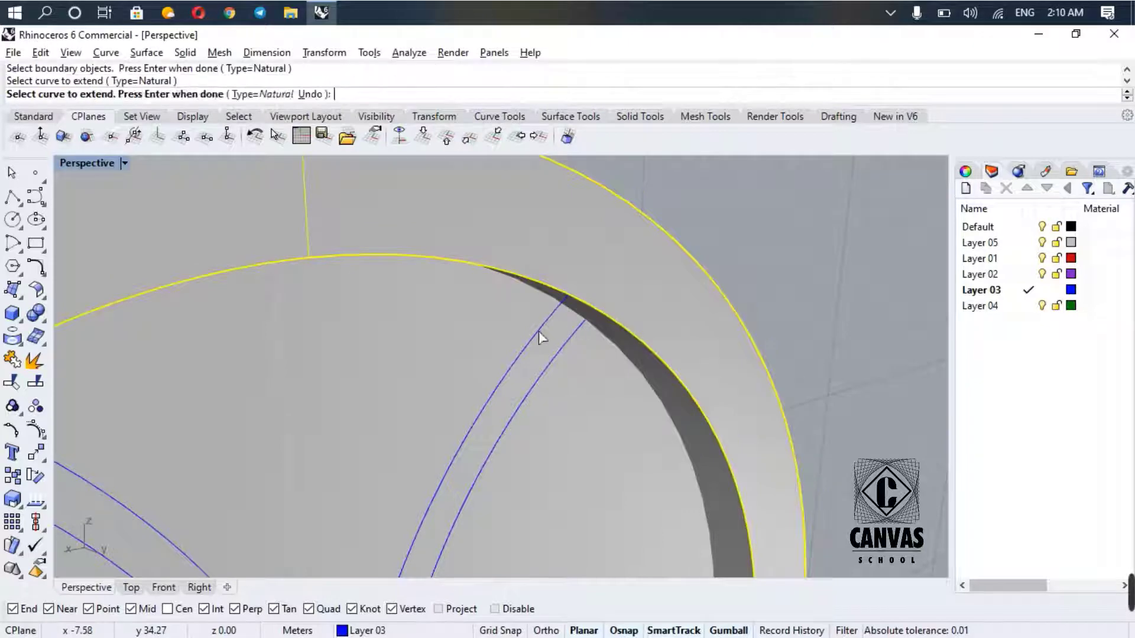
- Extend the left branch's outer curve to the arched frame boundary and finish the Extend command
scroll(342, 379, "down", 12)
scroll(302, 395, "up", 10)
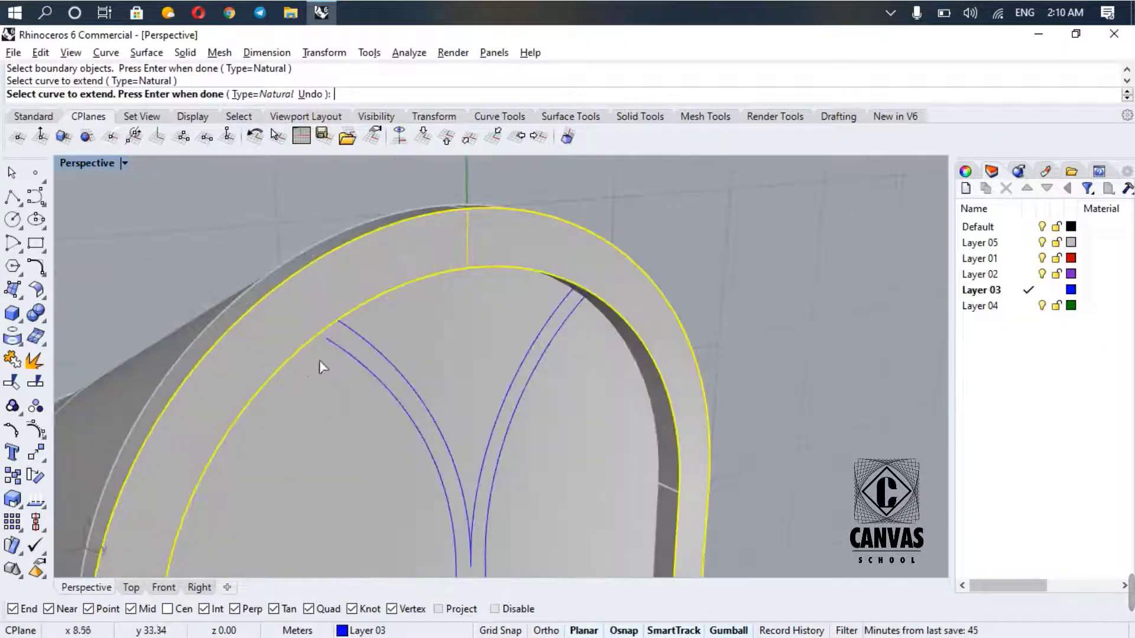
right_click_drag(322, 361, 596, 336)
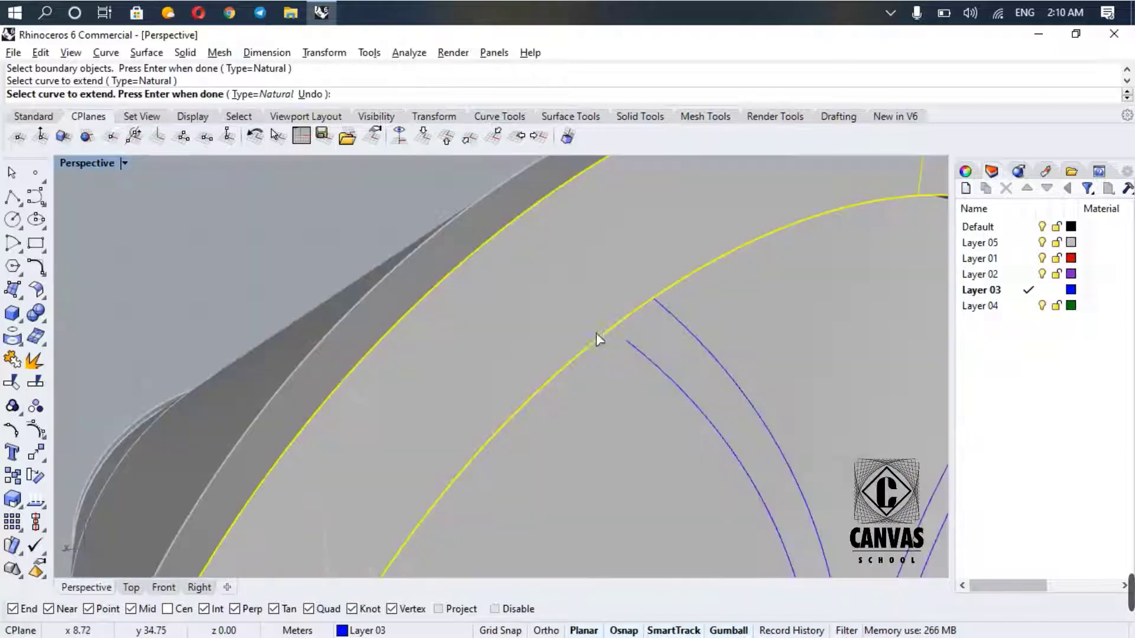
left_click(632, 343)
scroll(635, 366, "down", 5)
key("Return")
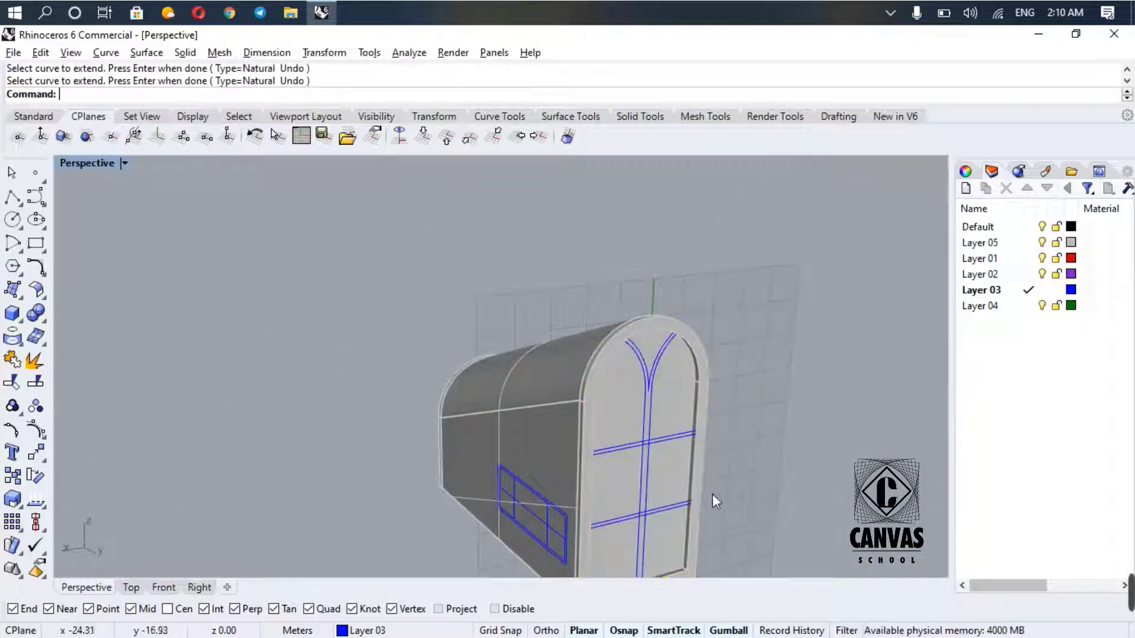
scroll(712, 494, "down", 3)
scroll(711, 497, "up", 10)
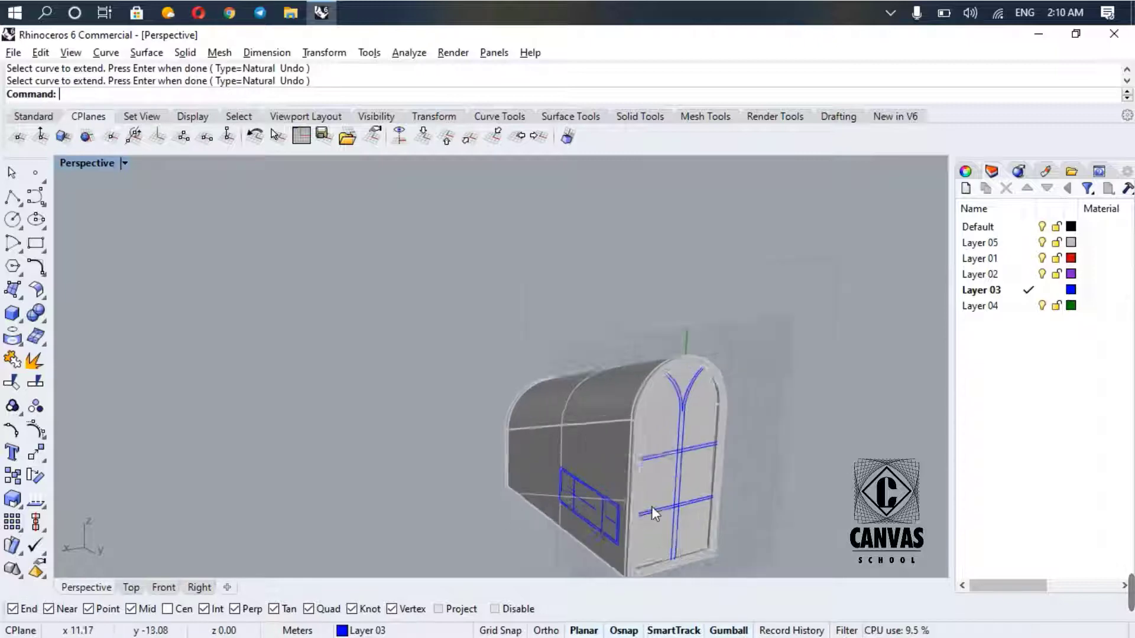
right_click_drag(642, 494, 651, 484)
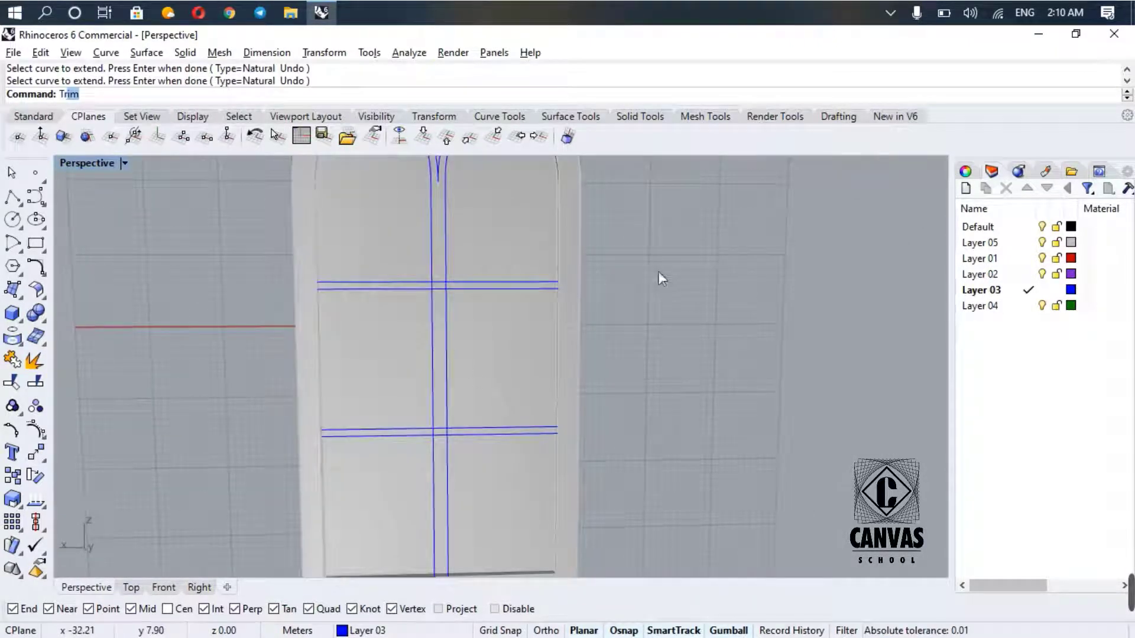
key("Return")
left_click(482, 264)
key("Escape")
key("Return")
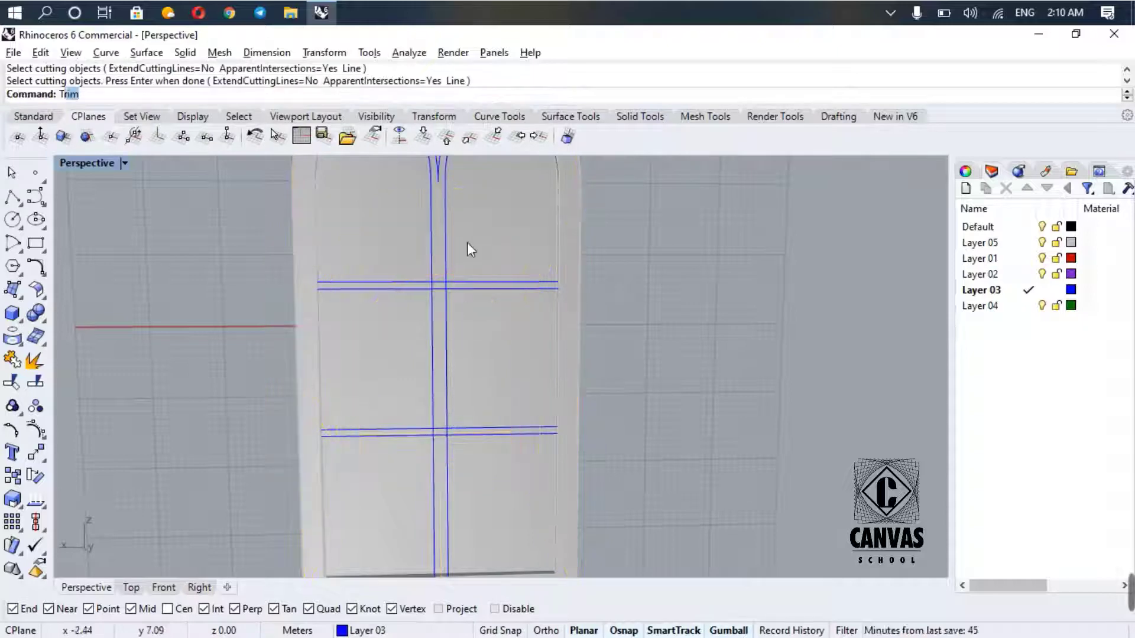
left_click(433, 383)
key("Escape")
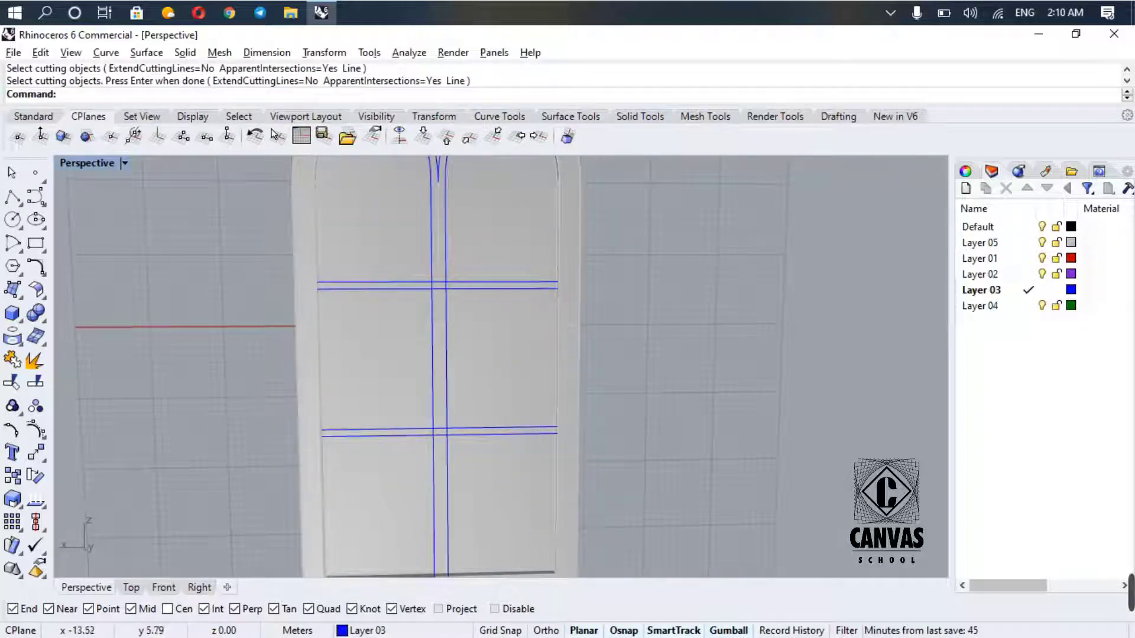
key("Return")
left_click_drag(663, 212, 277, 485)
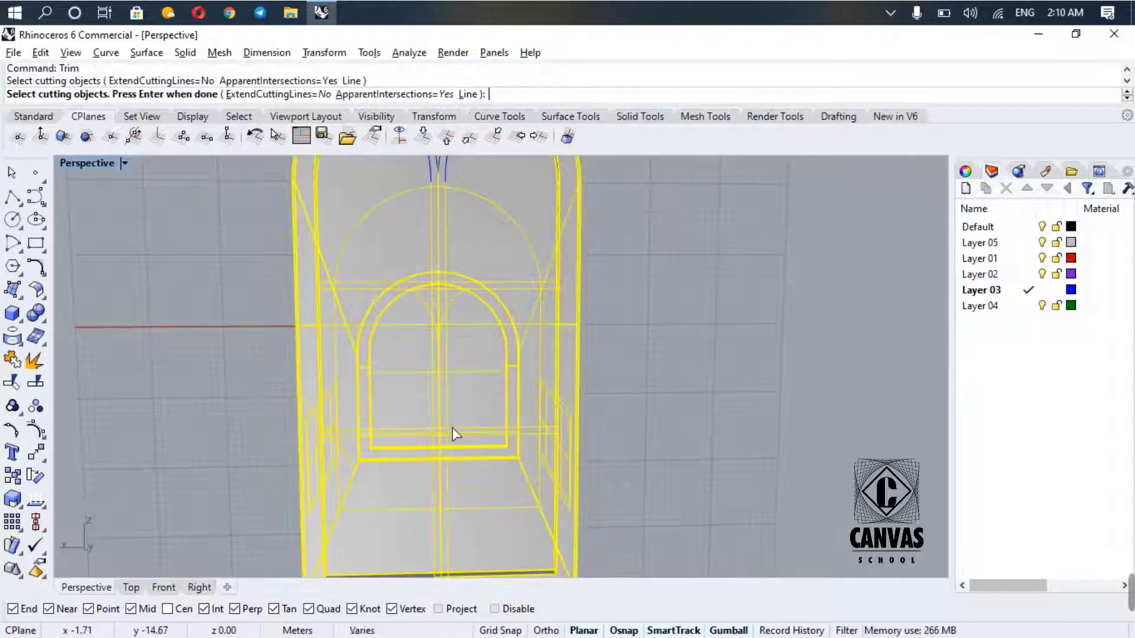
key("Return")
scroll(451, 428, "up", 7)
scroll(416, 442, "down", 3)
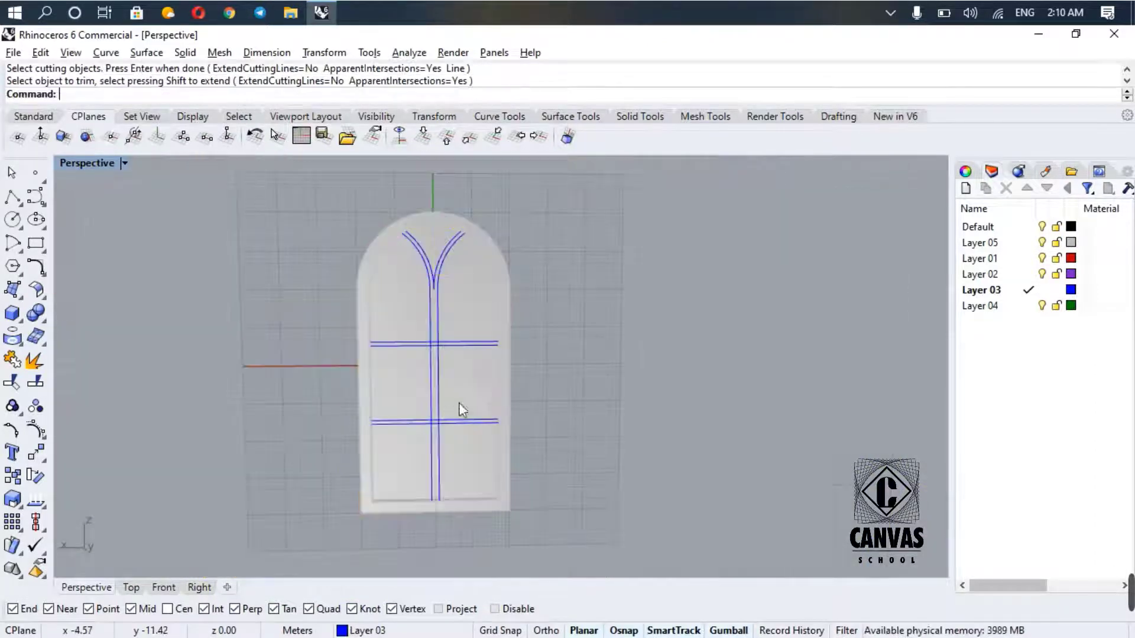
scroll(443, 357, "up", 3)
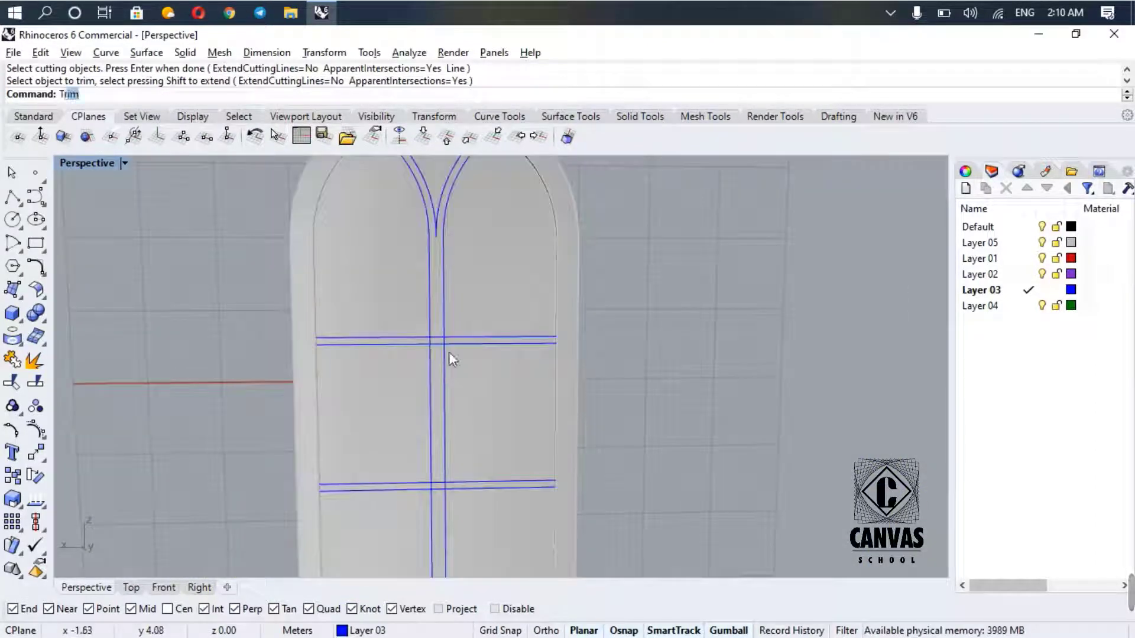
key("Return")
left_click(433, 345)
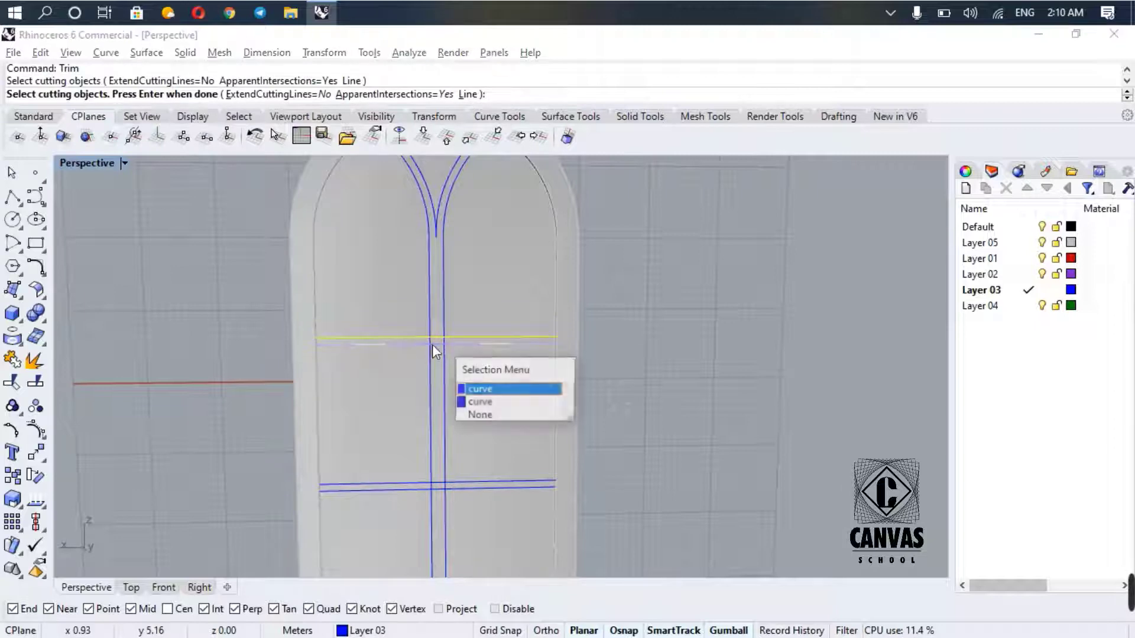
left_click(476, 389)
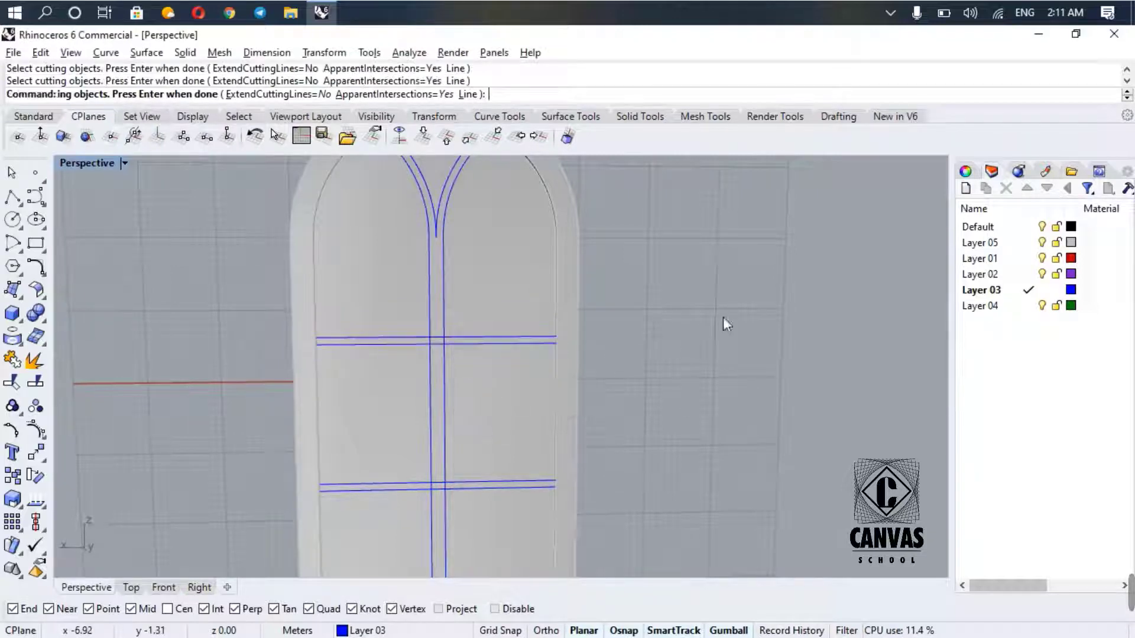
key("Escape")
- Hide Layer 05 so only the divider and window lines remain to work on
left_click(1042, 243)
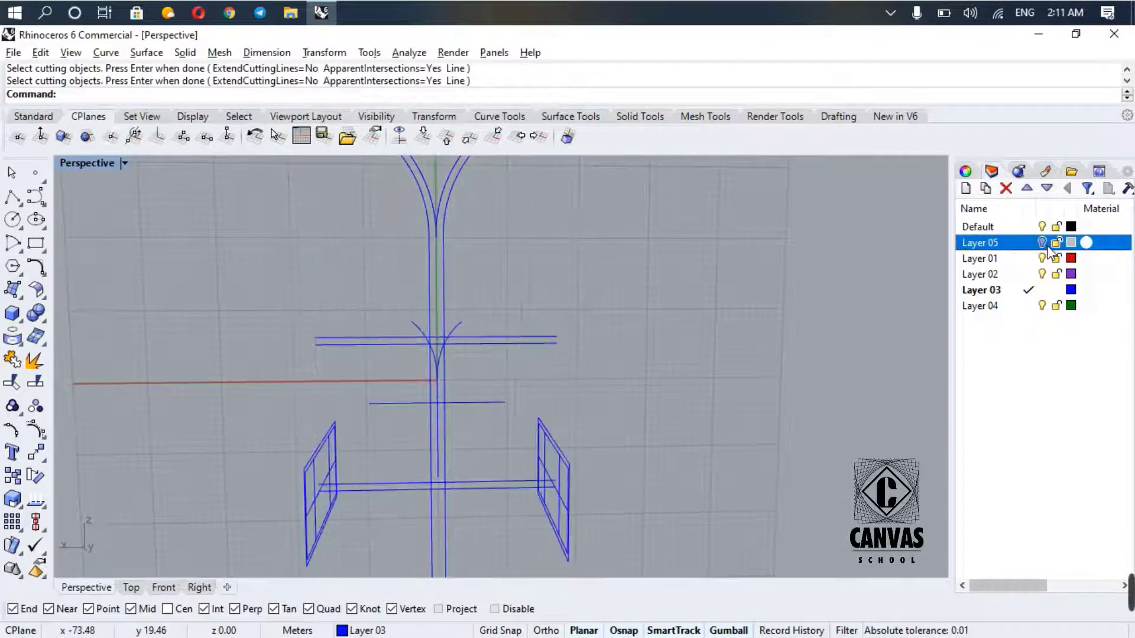
right_click_drag(612, 345, 667, 379)
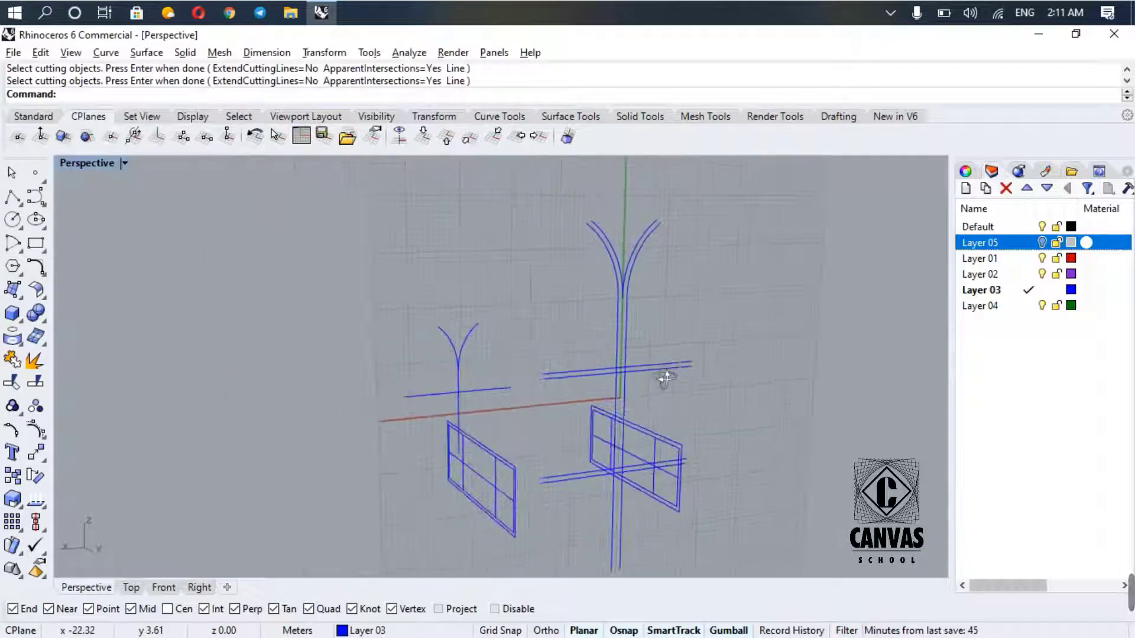
scroll(639, 374, "up", 5)
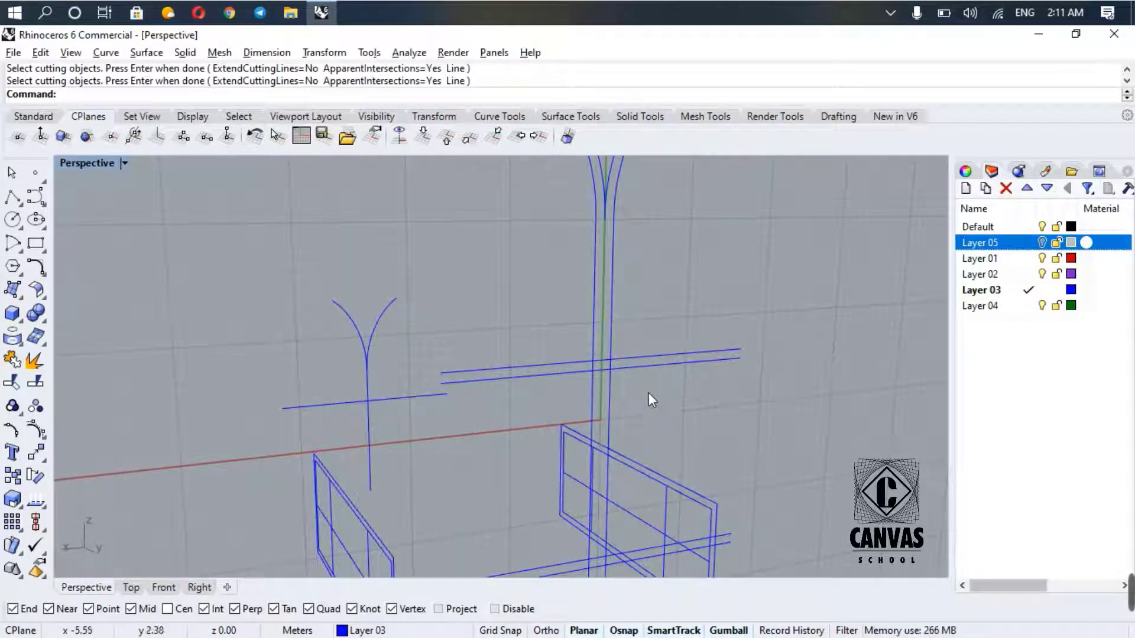
- Trim the line segments inside the tall facade's upper divider crossing, using the crossing horizontal and vertical lines as cutting objects
key("Return")
left_click_drag(620, 353, 590, 386)
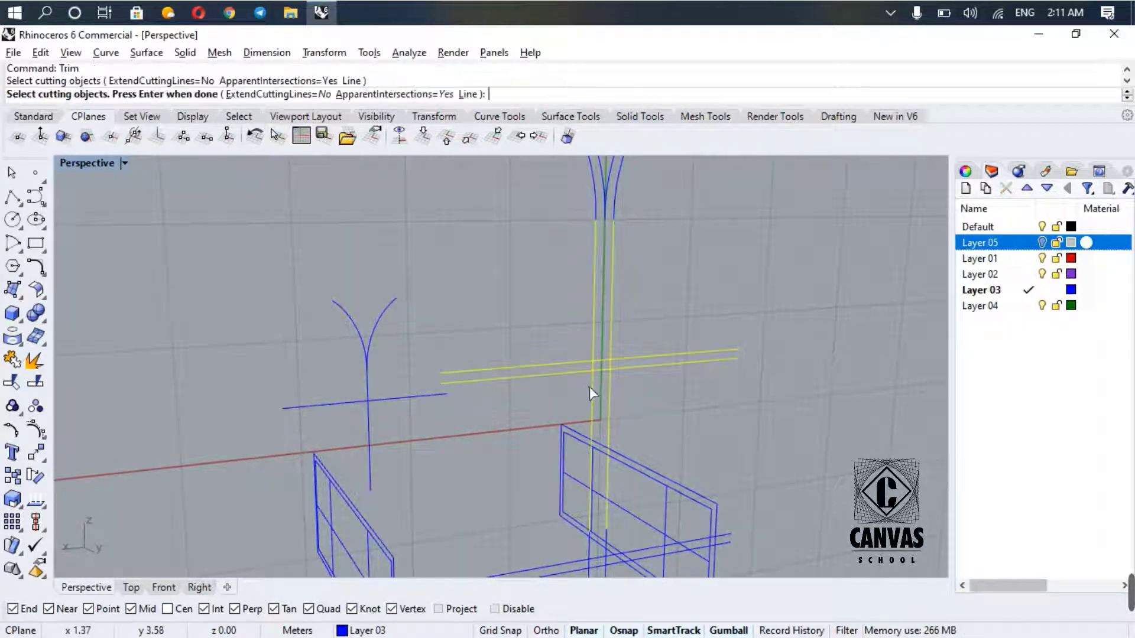
key("Return")
scroll(600, 364, "up", 10)
left_click(536, 374)
left_click(613, 325)
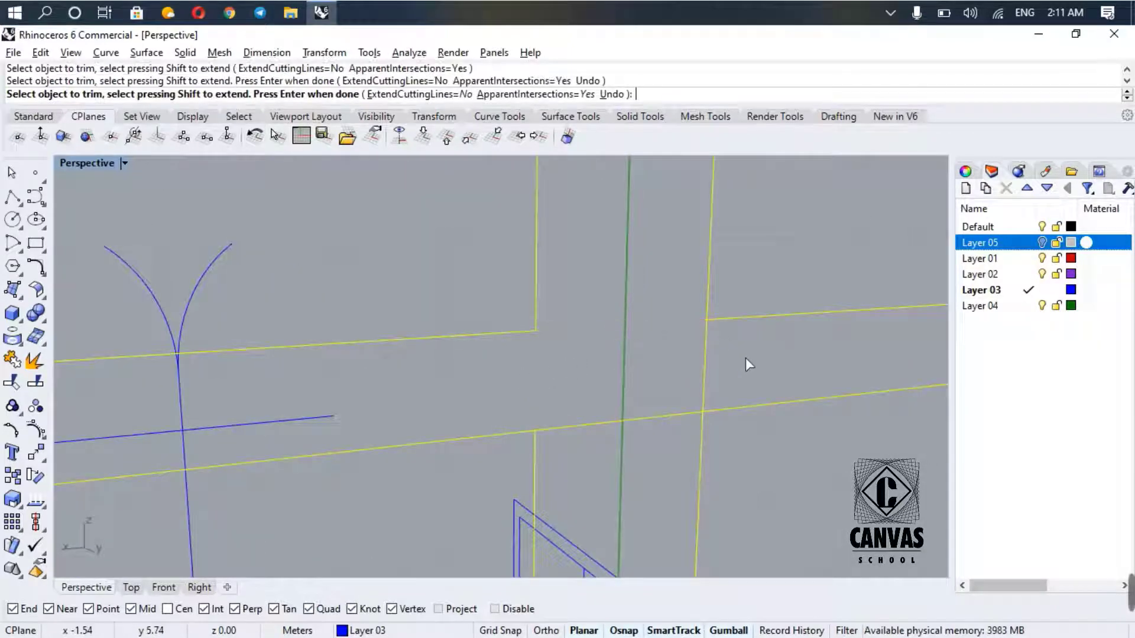
left_click(704, 380)
left_click(645, 419)
scroll(618, 445, "down", 10)
scroll(618, 444, "down", 2)
scroll(616, 481, "up", 7)
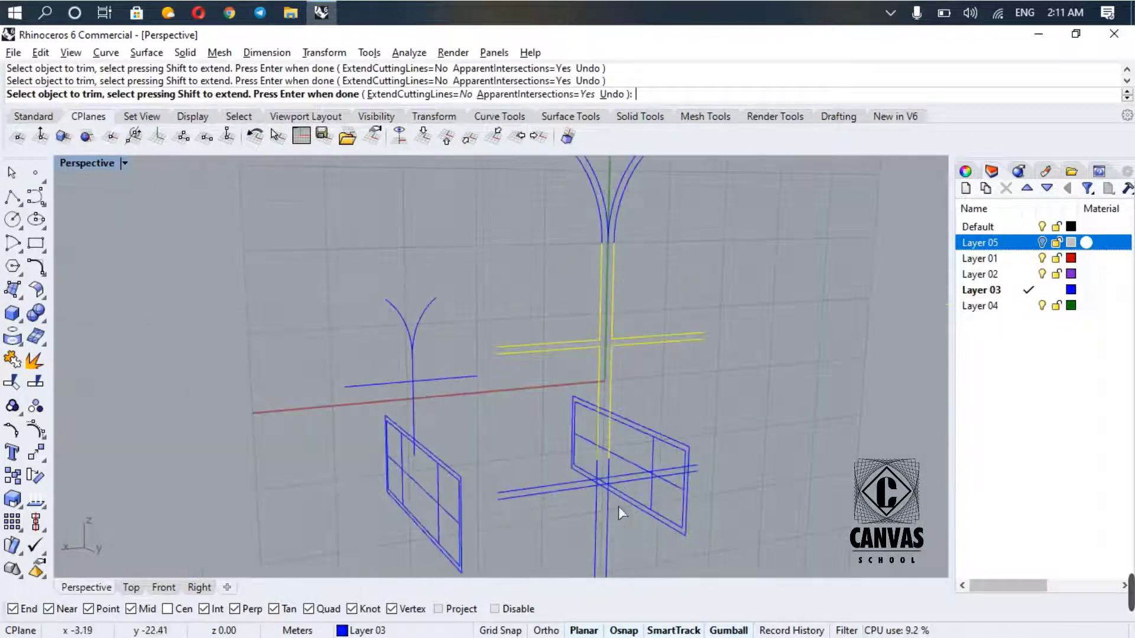
key("Return")
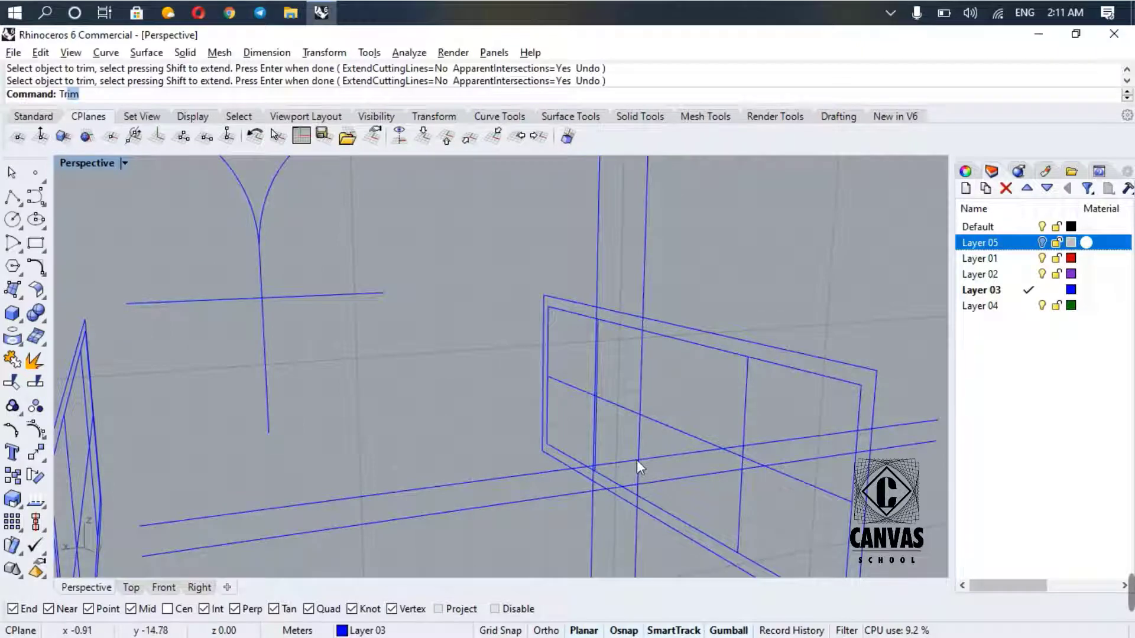
- Trim the line segments inside the tall facade's lower divider crossing, leaving an open junction between the horizontal and vertical dividers
key("Return")
right_click_drag(658, 472, 637, 473)
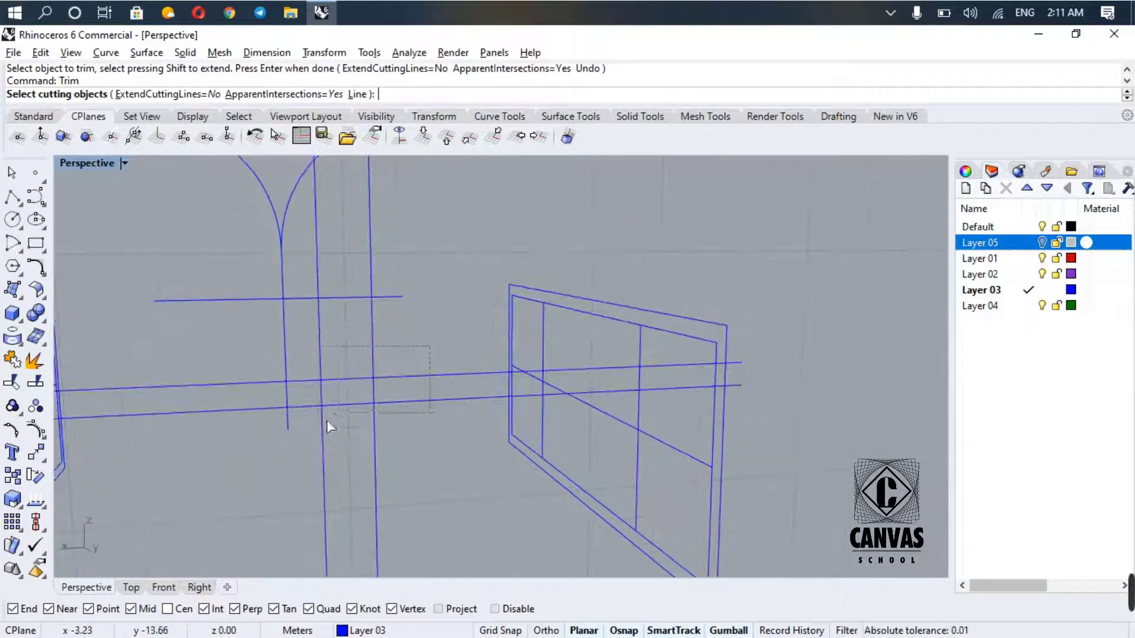
left_click_drag(328, 426, 310, 435)
key("Return")
left_click(304, 383)
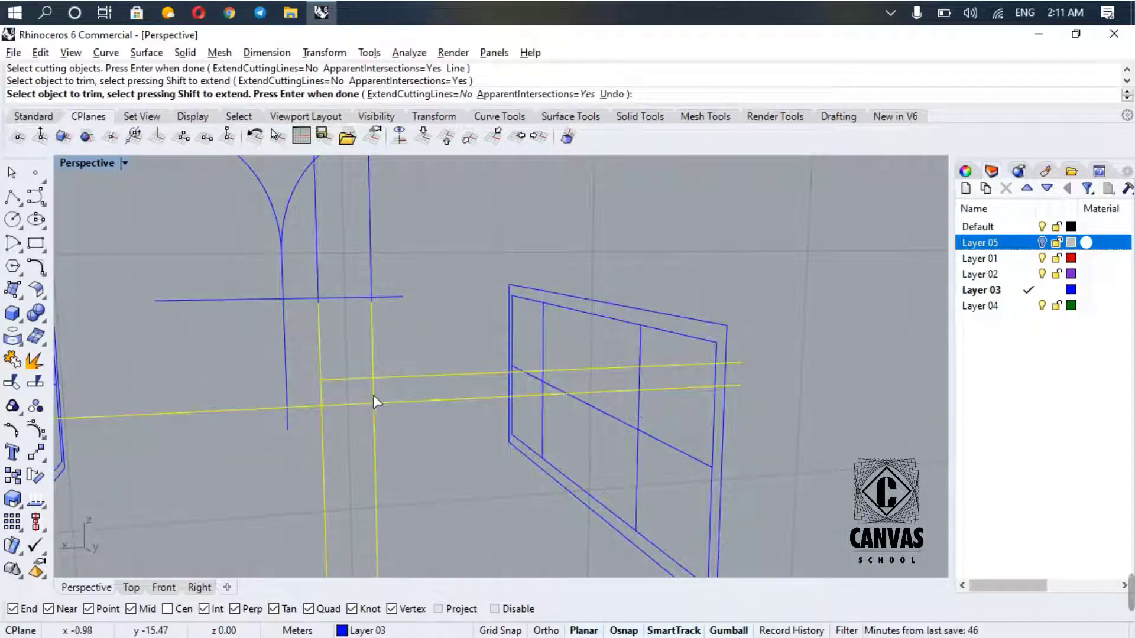
key("ctrl+z")
left_click(322, 395)
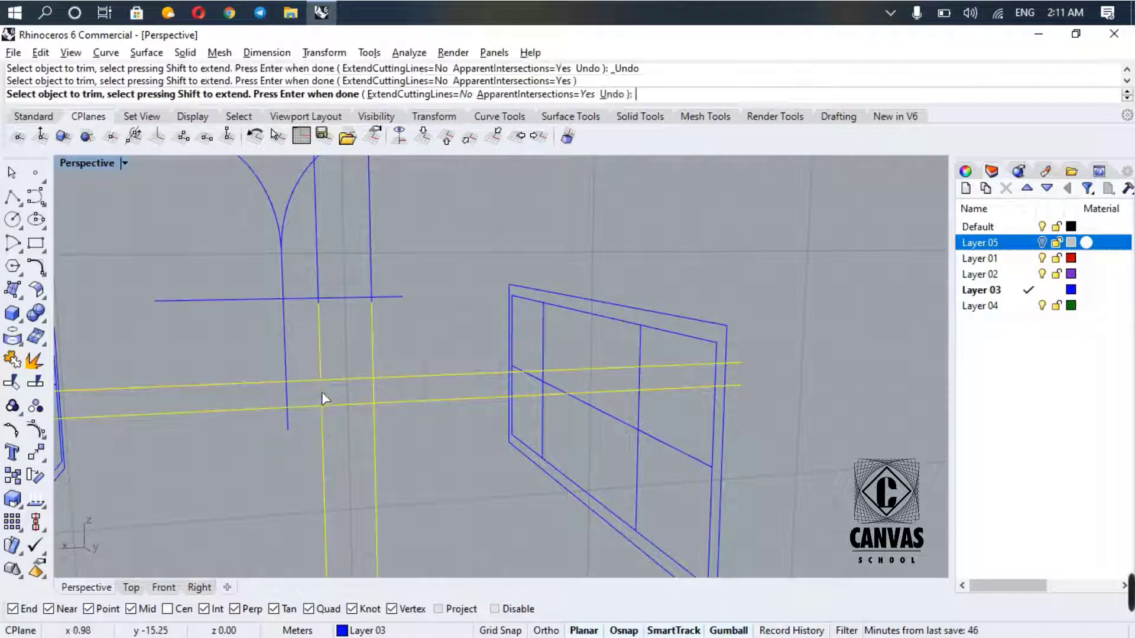
left_click(350, 382)
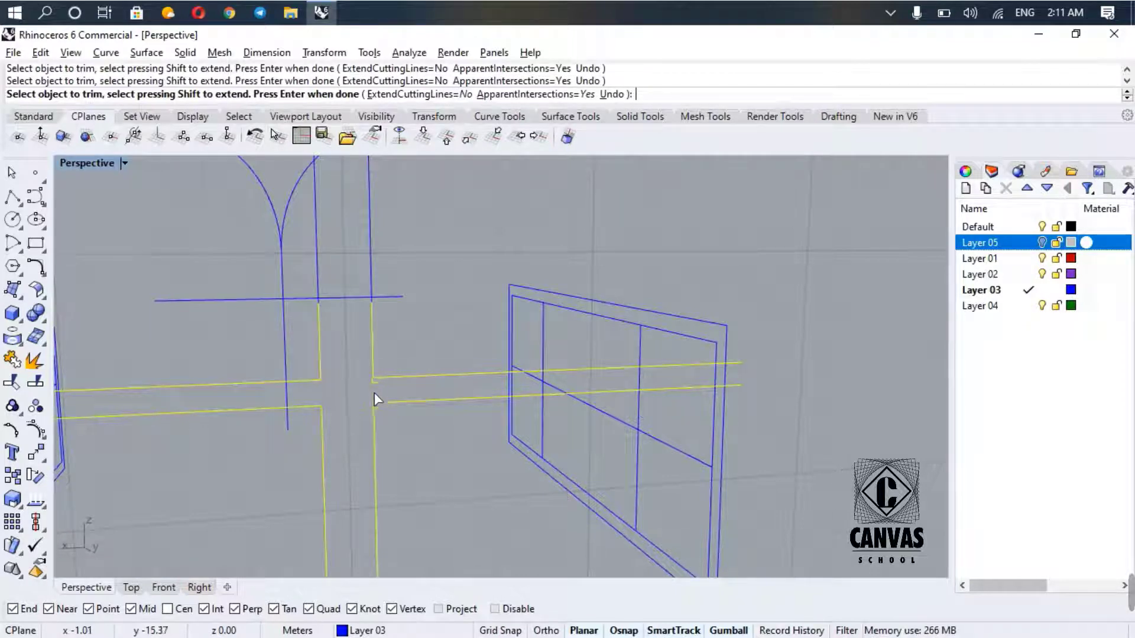
scroll(375, 393, "down", 10)
key("Return")
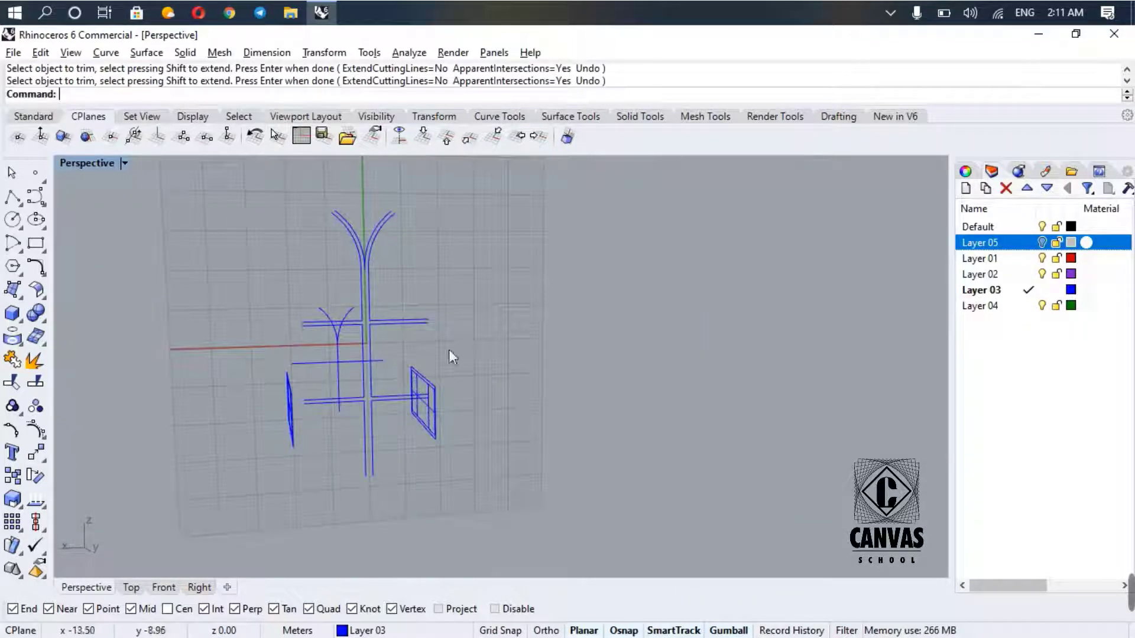
- Turn the visibility of Layer 05 back on
left_click(1042, 242)
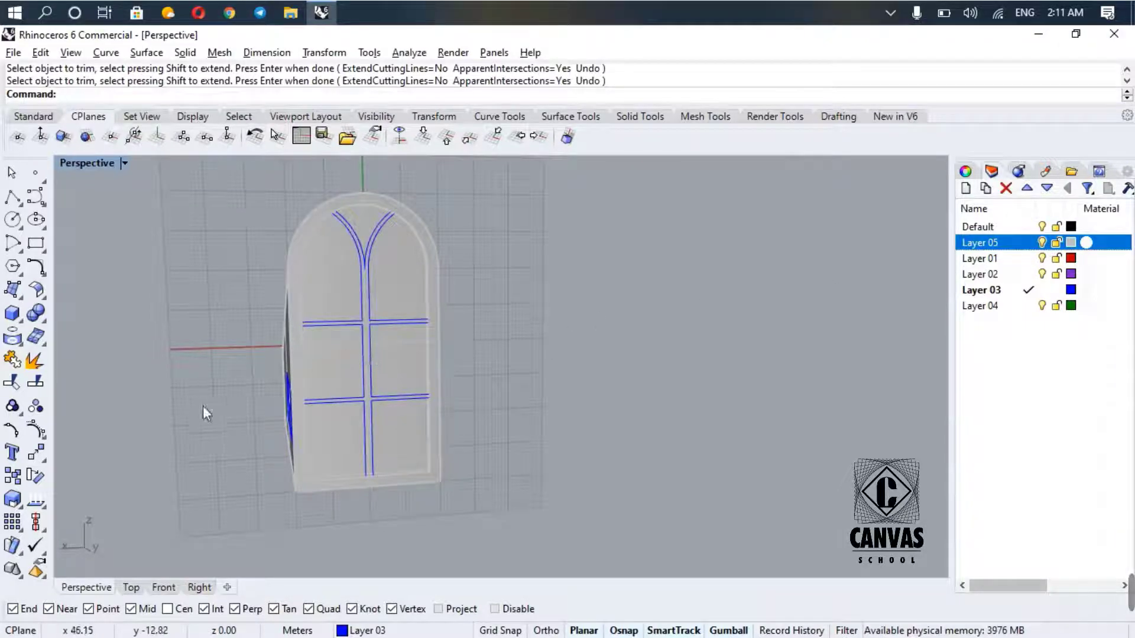
right_click_drag(203, 405, 666, 414)
scroll(680, 384, "up", 5)
scroll(671, 393, "up", 2)
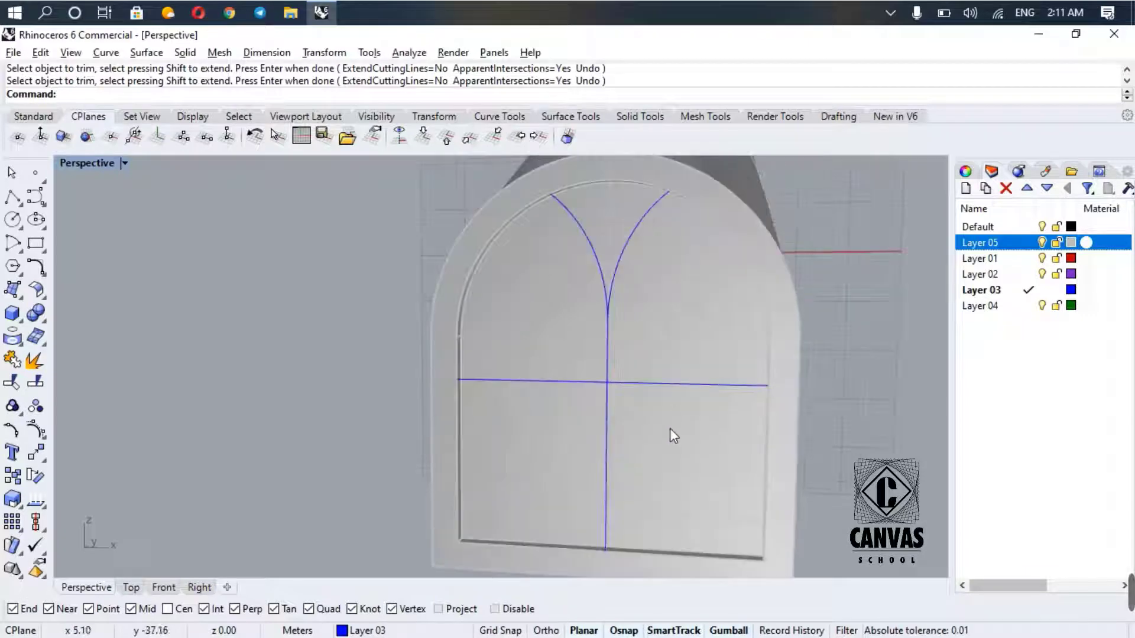
- Offset the horizontal division line of the opposite arched facade downward by a distance of 1
key("F8")
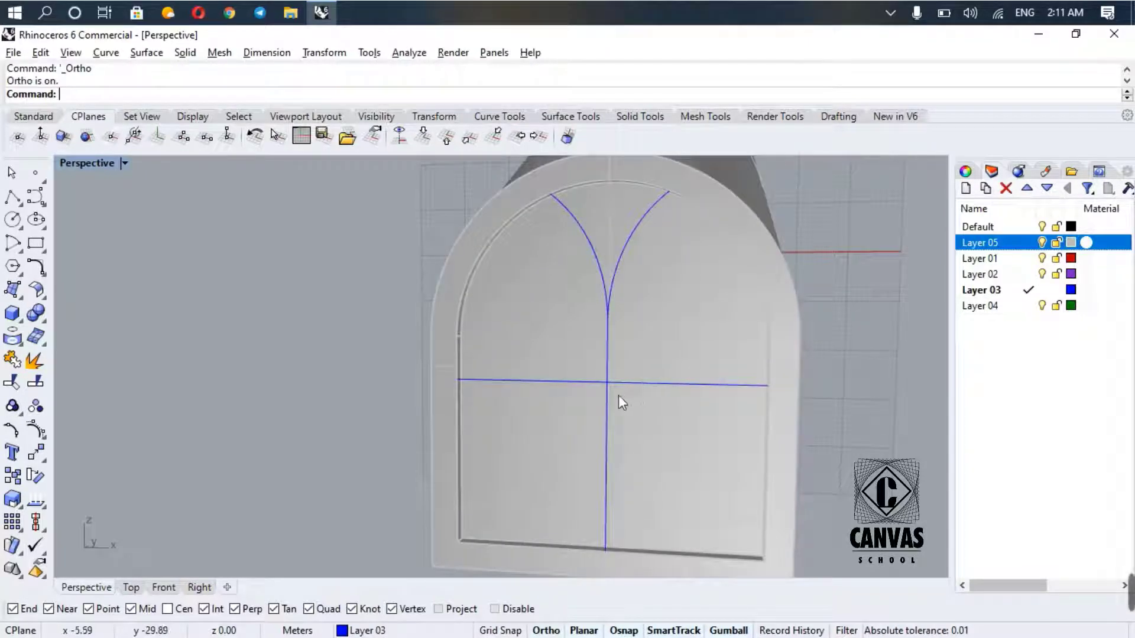
key("F8")
type("offset")
key("Return")
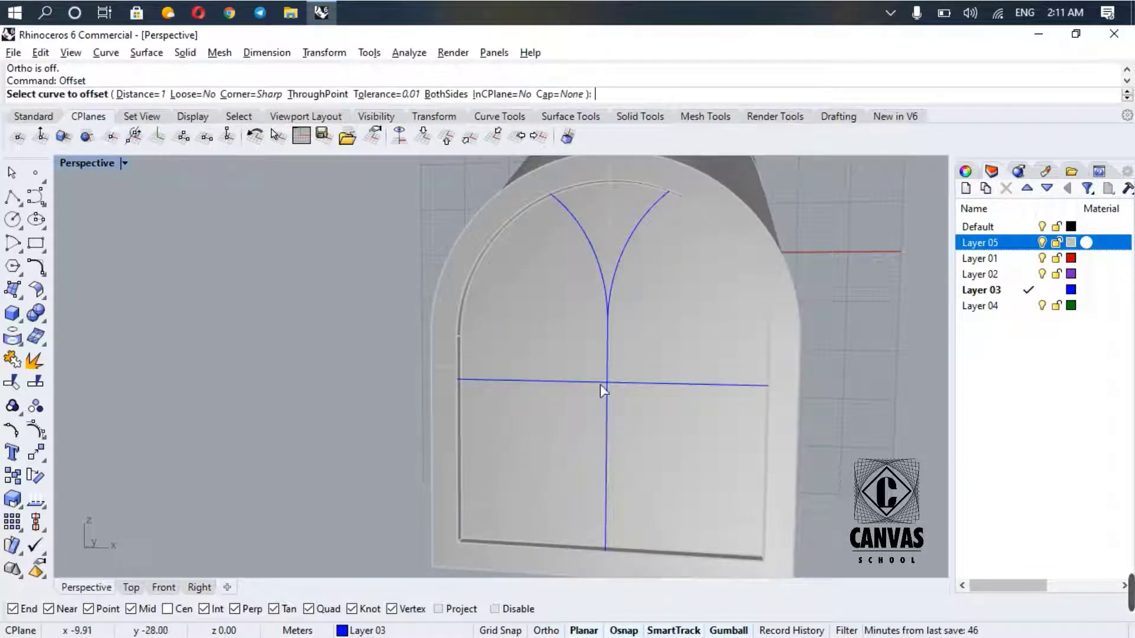
left_click(606, 383)
left_click(615, 431)
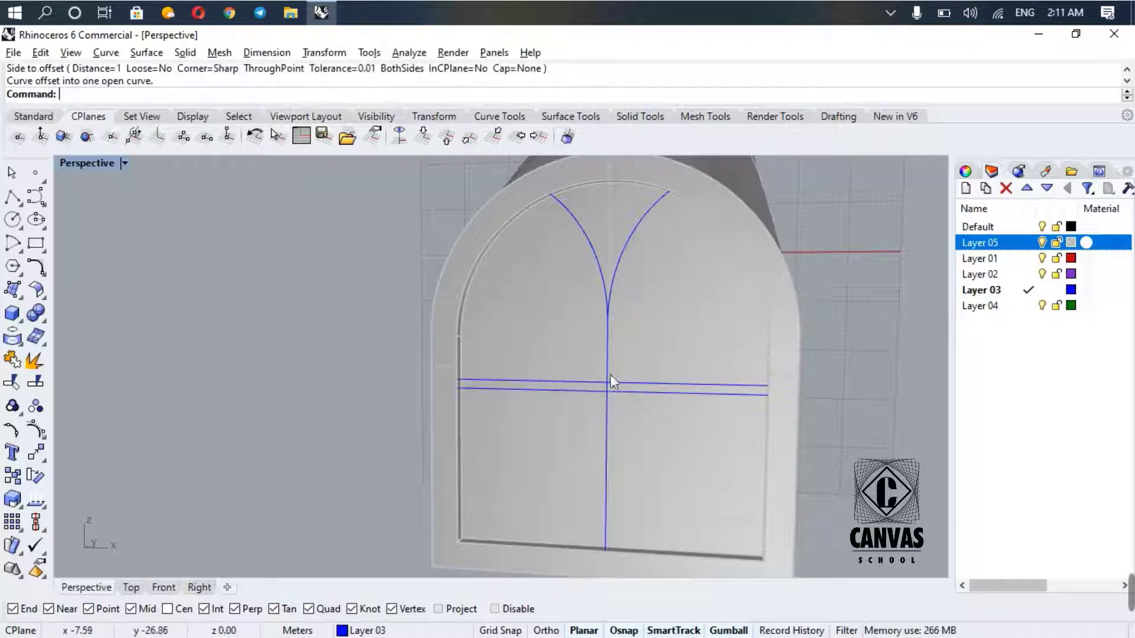
- Offset the opposite facade's central vertical line by a distance of 1, once to each side
left_click(605, 361)
key("Return")
key("Escape")
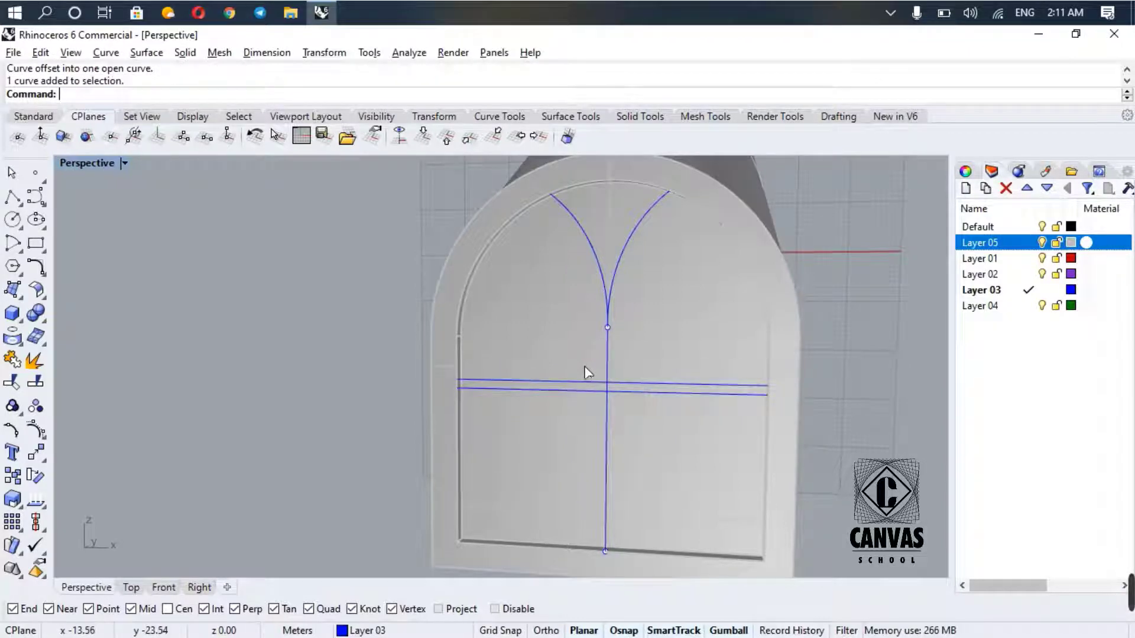
key("Return")
left_click(608, 368)
left_click(582, 360)
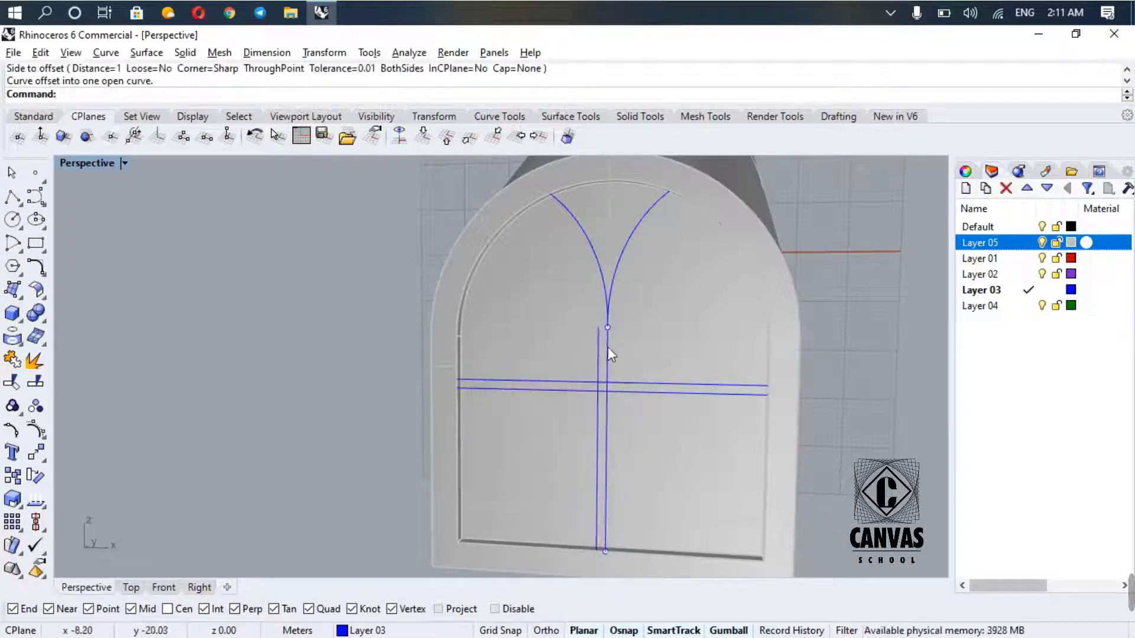
left_click(608, 350)
left_click(650, 390)
key("Escape")
key("Return")
left_click(607, 355)
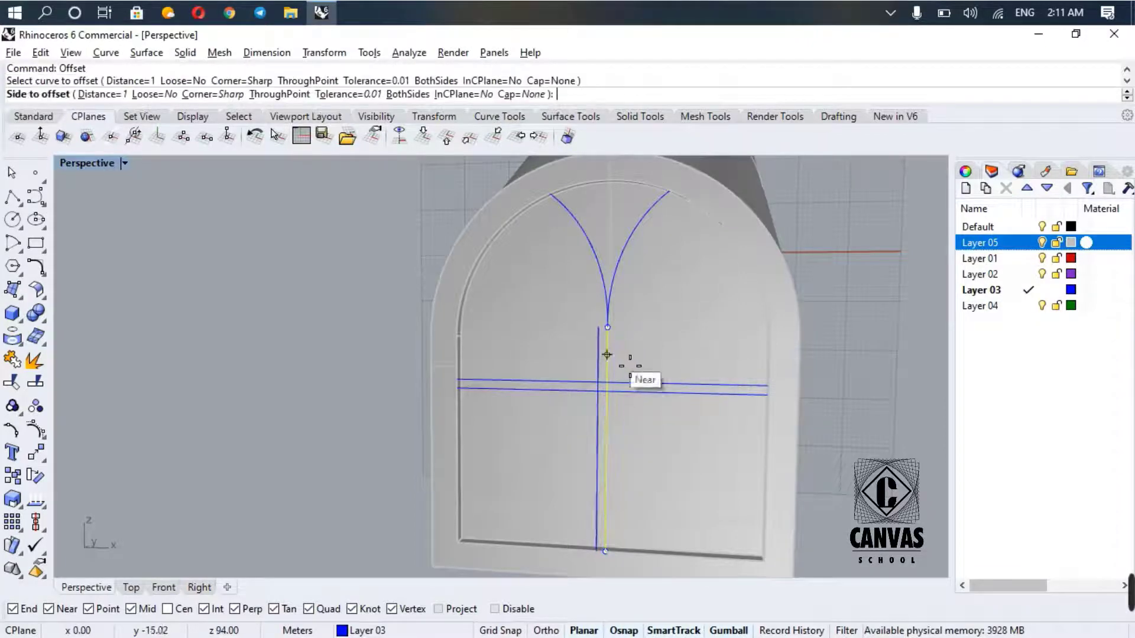
left_click(617, 353)
- Offset the right and left branch curves outward by 1 to meet the offset vertical lines
scroll(618, 306, "up", 3)
key("Return")
left_click(597, 269)
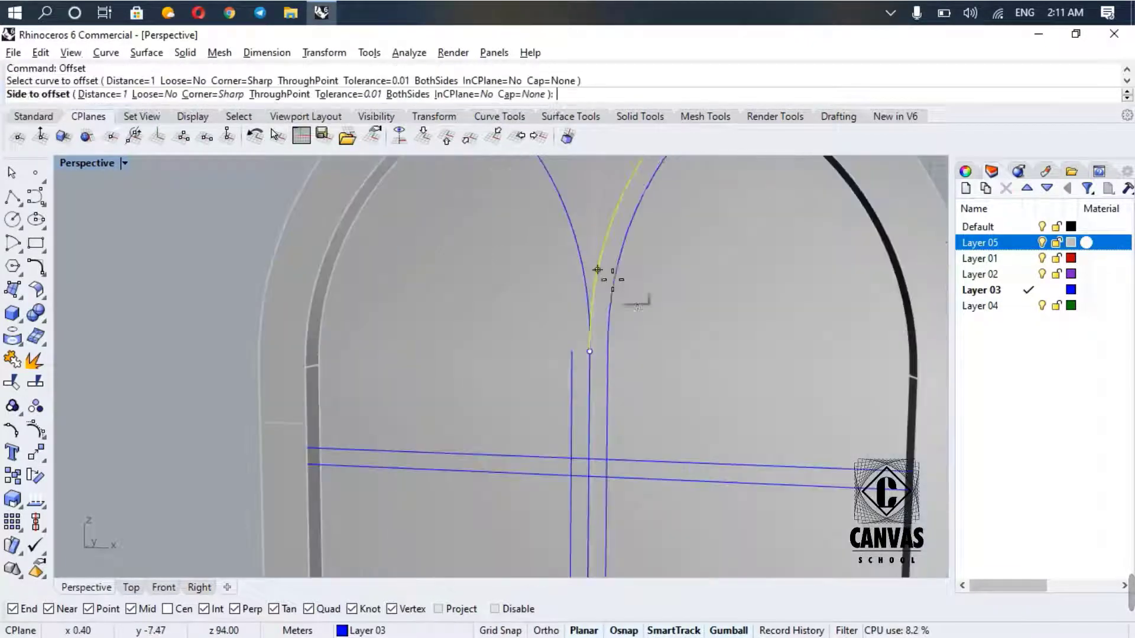
left_click(614, 280)
key("Return")
left_click(574, 254)
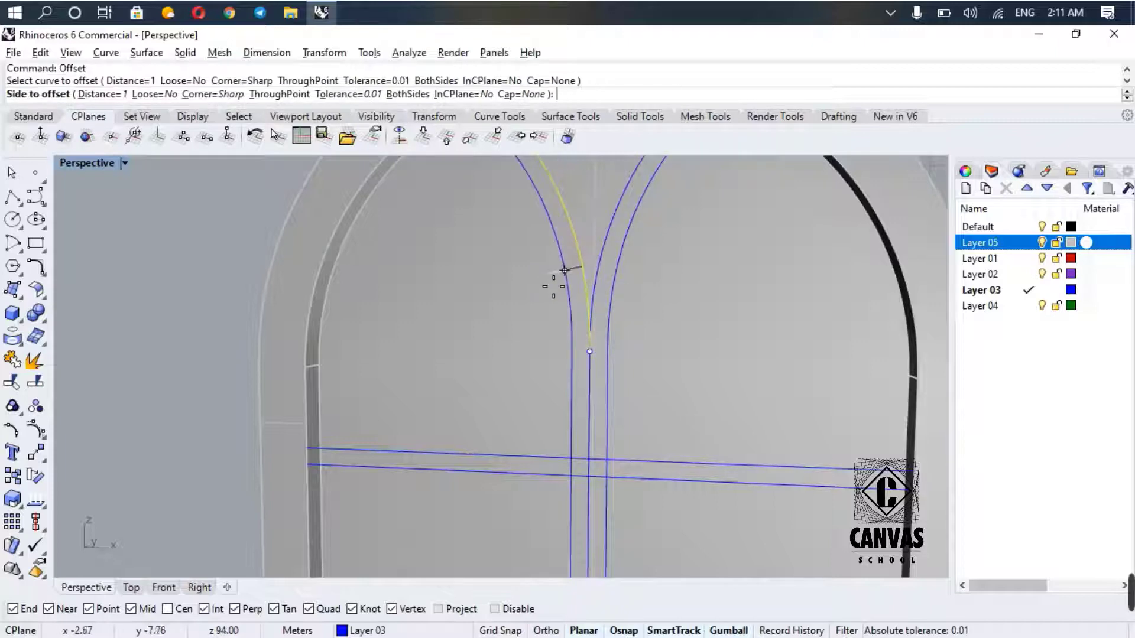
left_click(564, 270)
- Trim the segments inside this facade's crossing, using both horizontal and both outer vertical lines as cutting objects
scroll(571, 370, "down", 4)
scroll(579, 391, "up", 4)
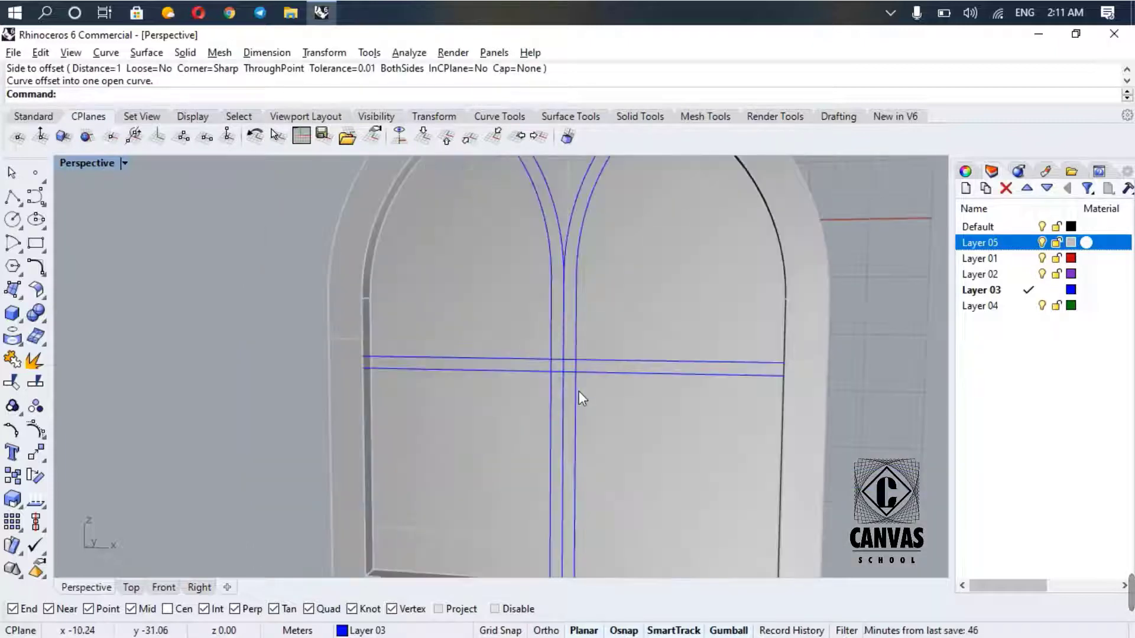
type("Trim")
key("Return")
scroll(580, 363, "up", 5)
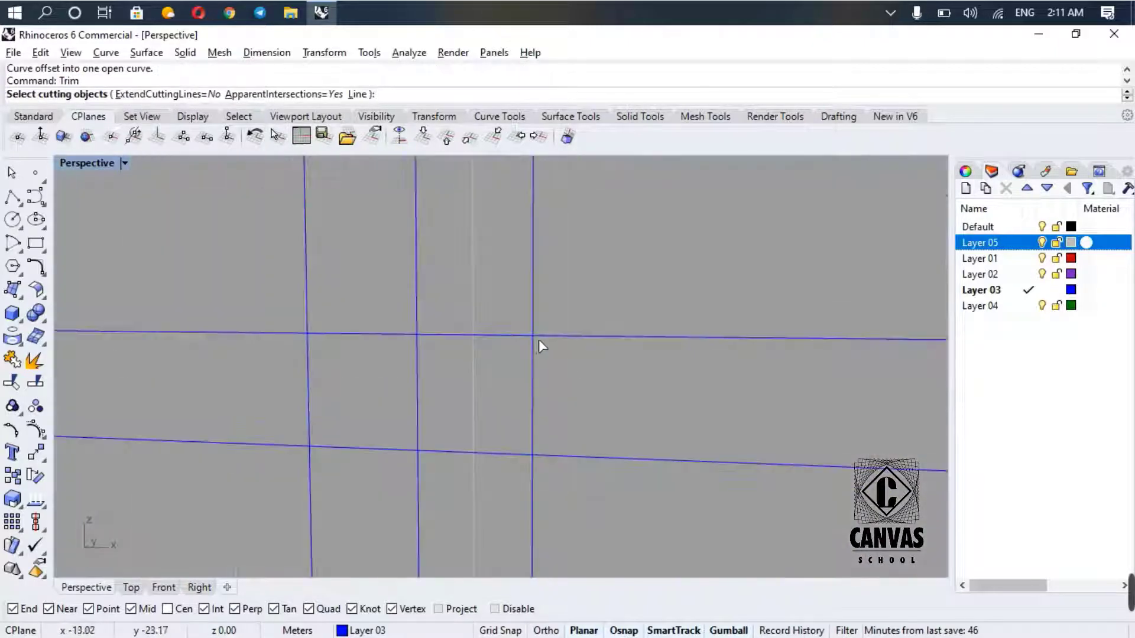
scroll(538, 340, "down", 5)
left_click(535, 339)
left_click(565, 372)
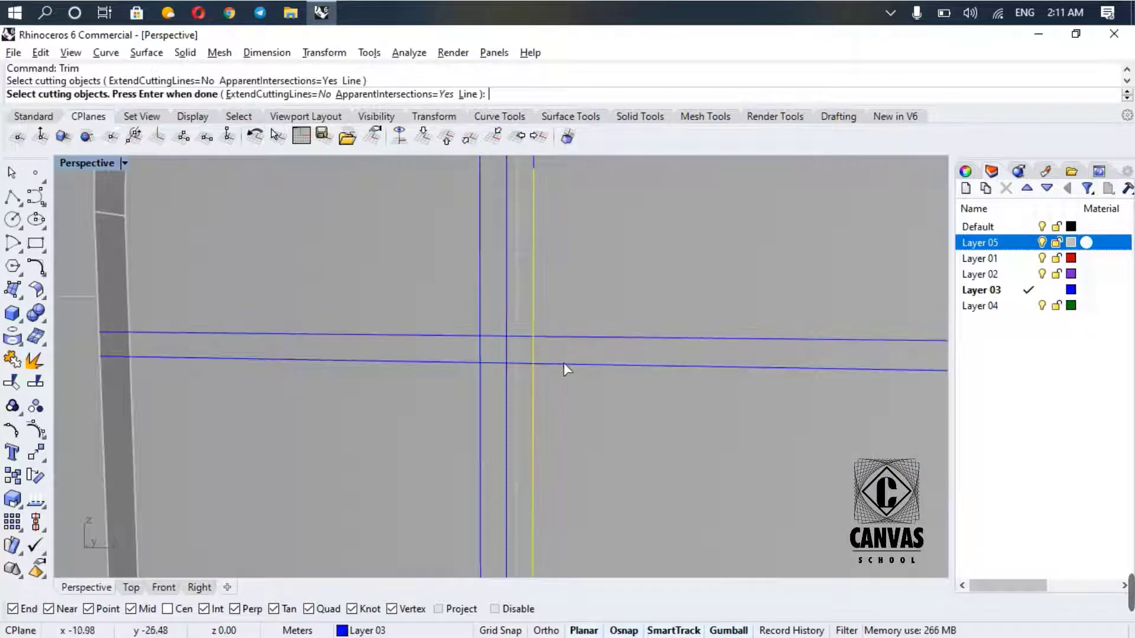
left_click(543, 335)
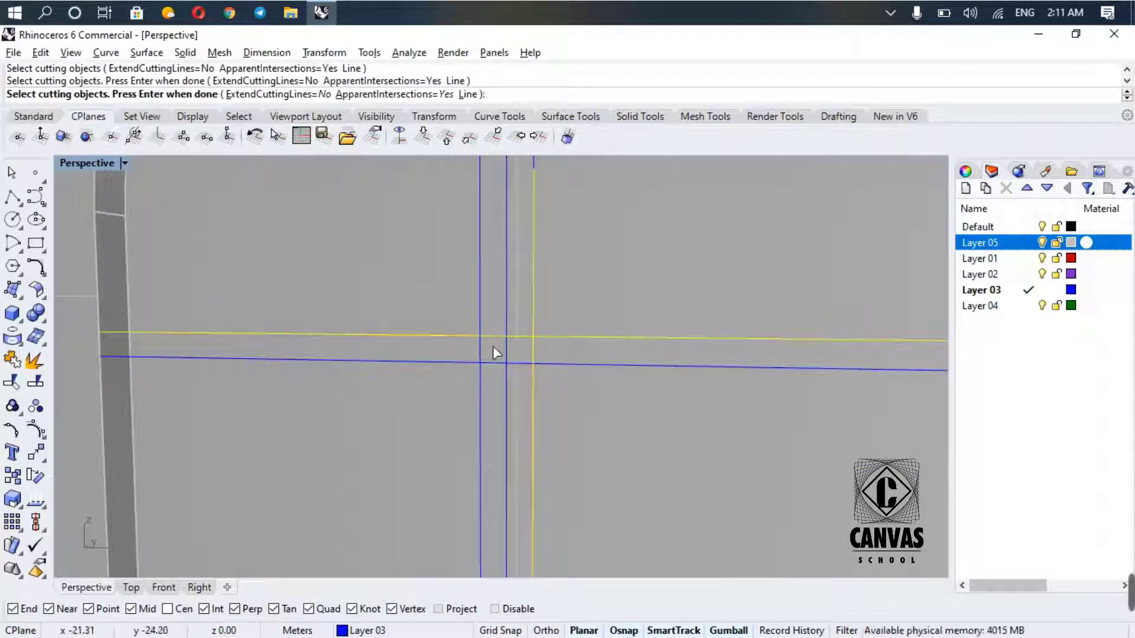
left_click(481, 365)
left_click(483, 364)
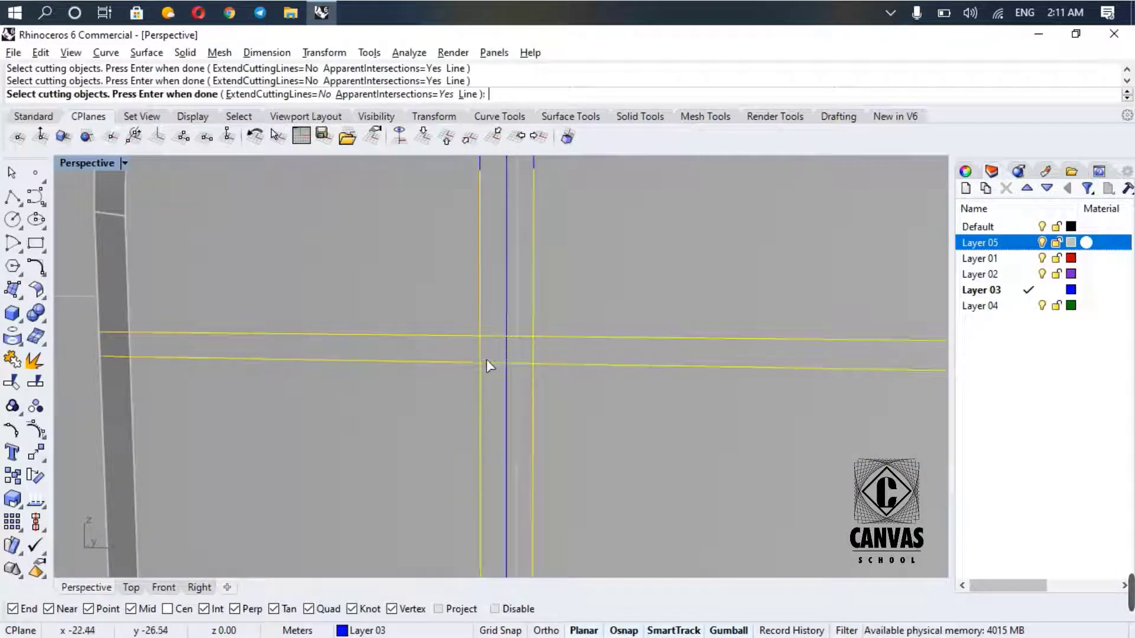
key("Return")
left_click(526, 337)
left_click(529, 352)
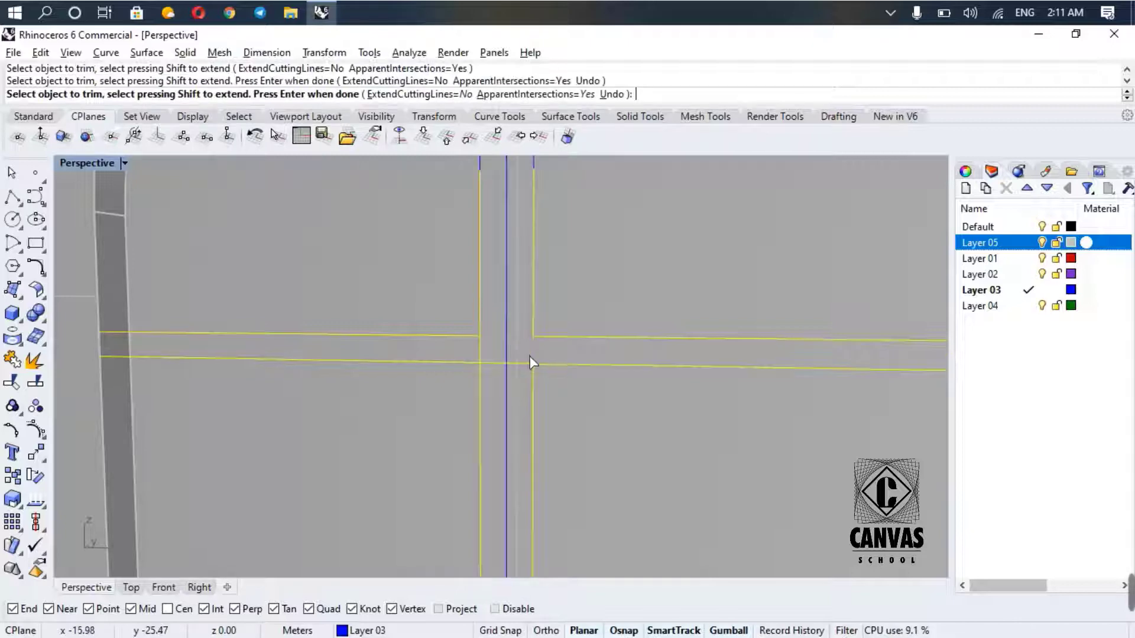
left_click(484, 359)
left_click(488, 364)
left_click(480, 356)
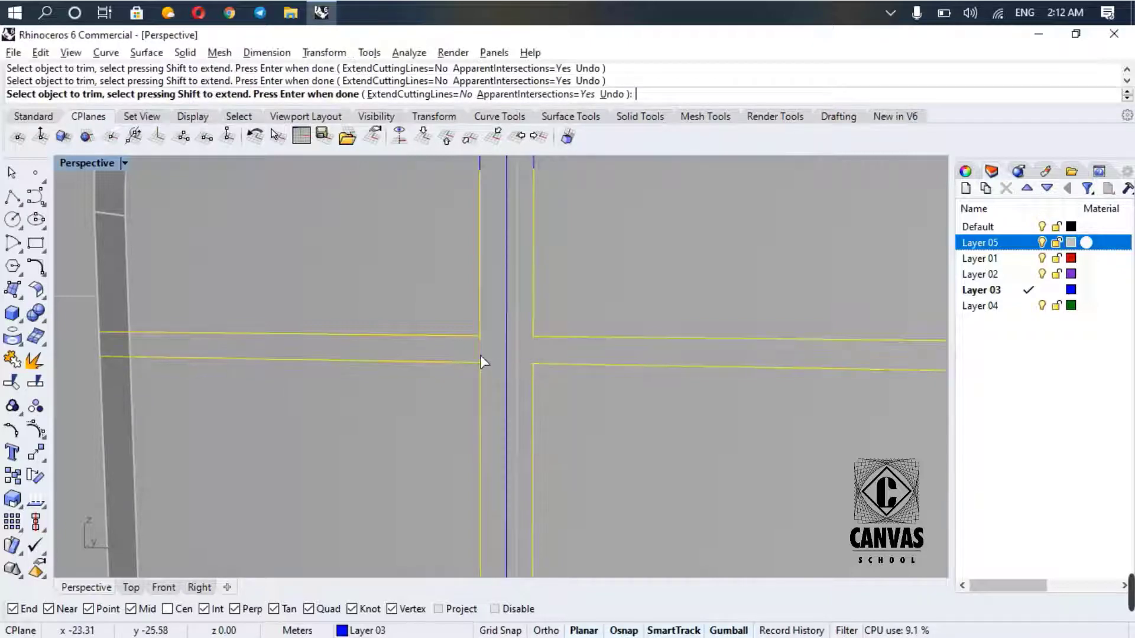
scroll(501, 314, "down", 7)
key("Return")
- Delete the original central vertical line between the two offset vertical dividers
left_click(501, 304)
left_click(535, 348)
key("Delete")
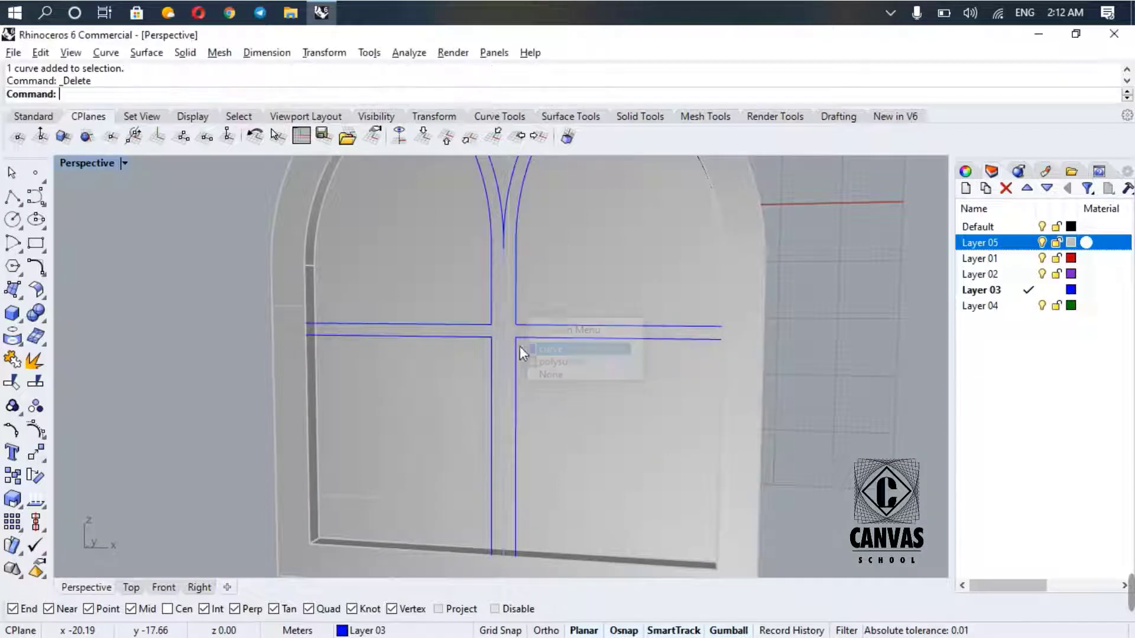
- Extend the upper ends of the two outer offset branch curves to the arched frame, using the arch curve as the boundary
scroll(549, 240, "down", 4)
scroll(561, 201, "up", 6)
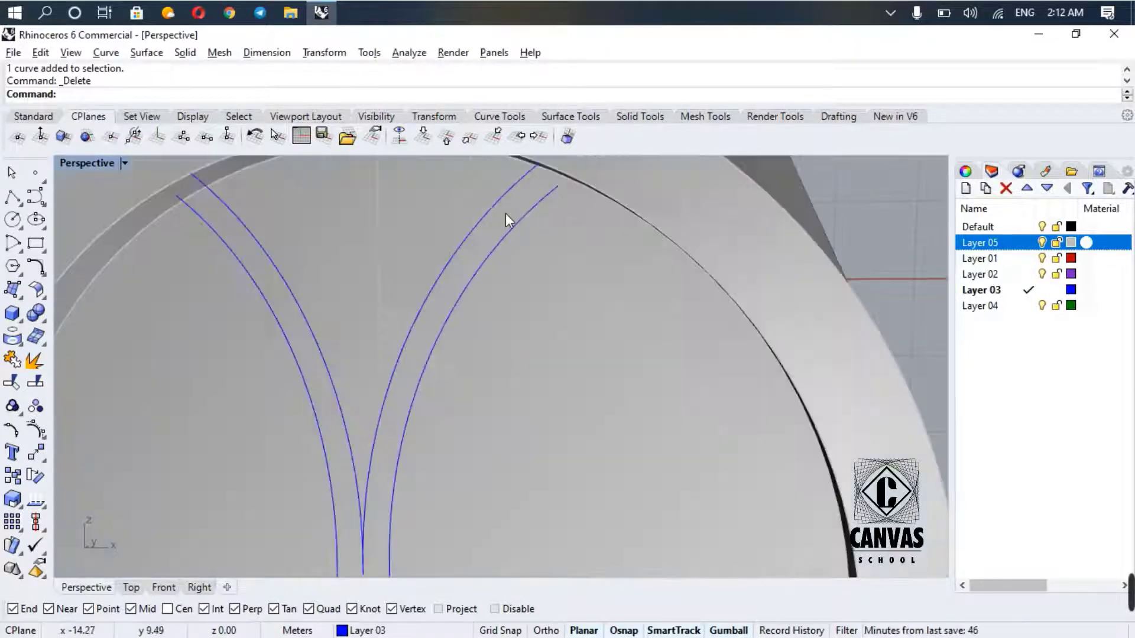
type("Extend")
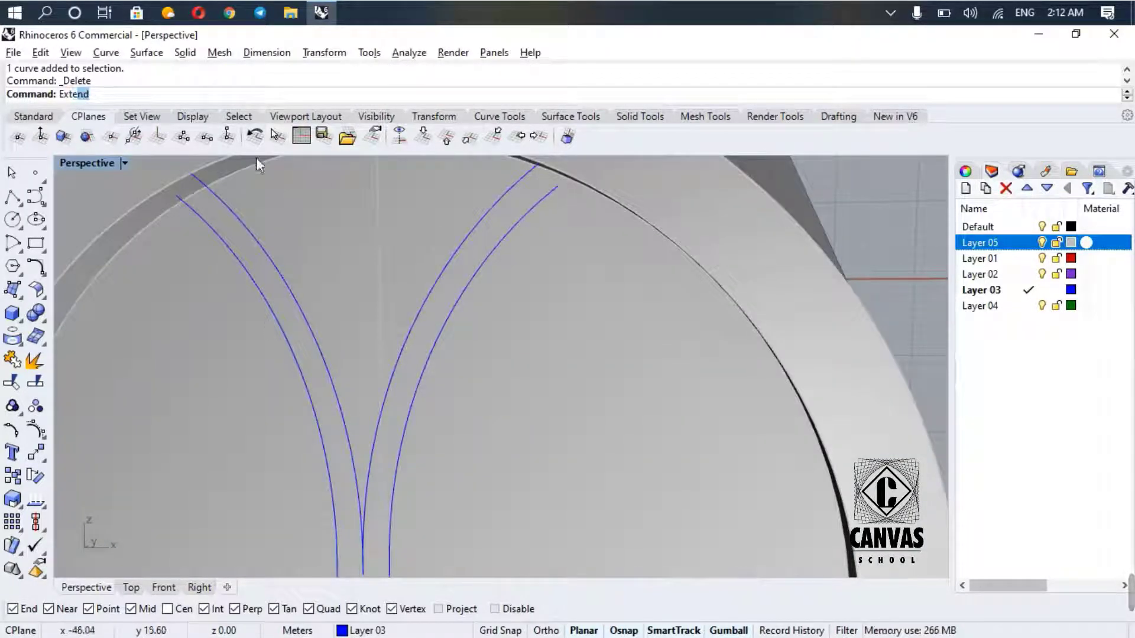
key("Return")
left_click(594, 192)
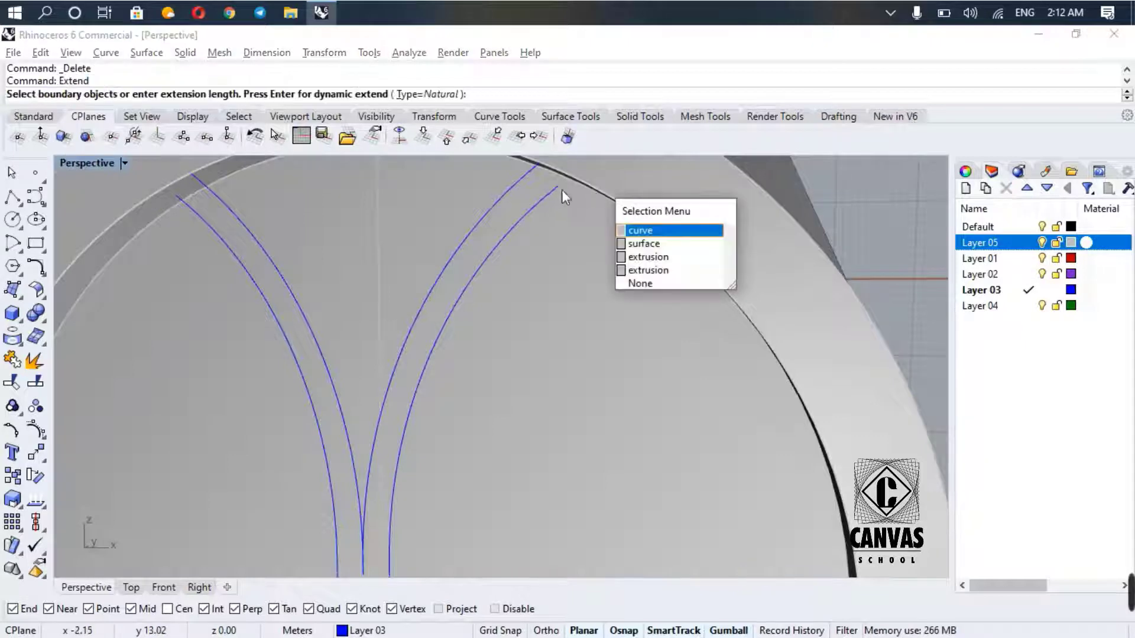
left_click(633, 229)
key("Return")
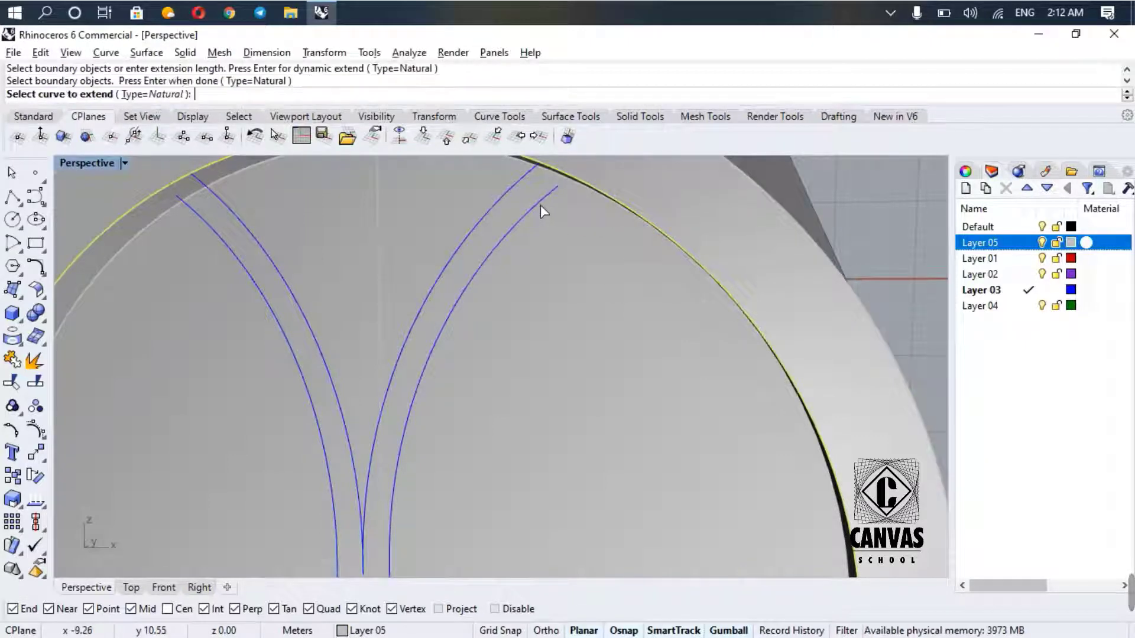
left_click(541, 204)
left_click(196, 214)
scroll(196, 214, "down", 14)
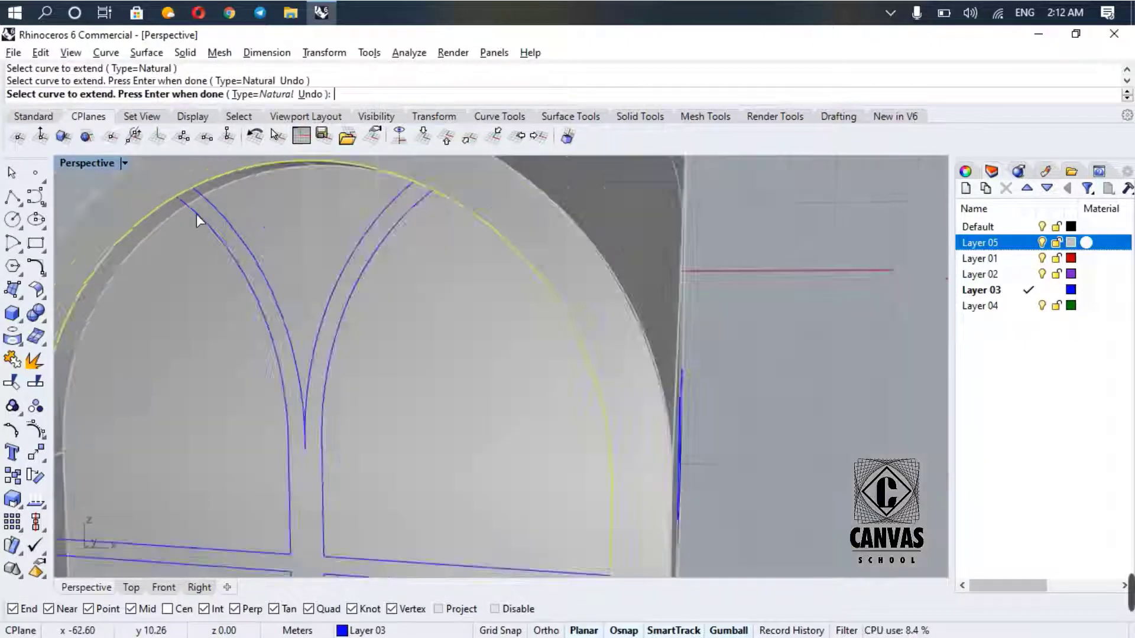
key("Return")
- Start orienting the construction plane to an object, and switch the Perspective viewport to the world Top view
scroll(223, 263, "down", 6)
right_click_drag(231, 319, 852, 355)
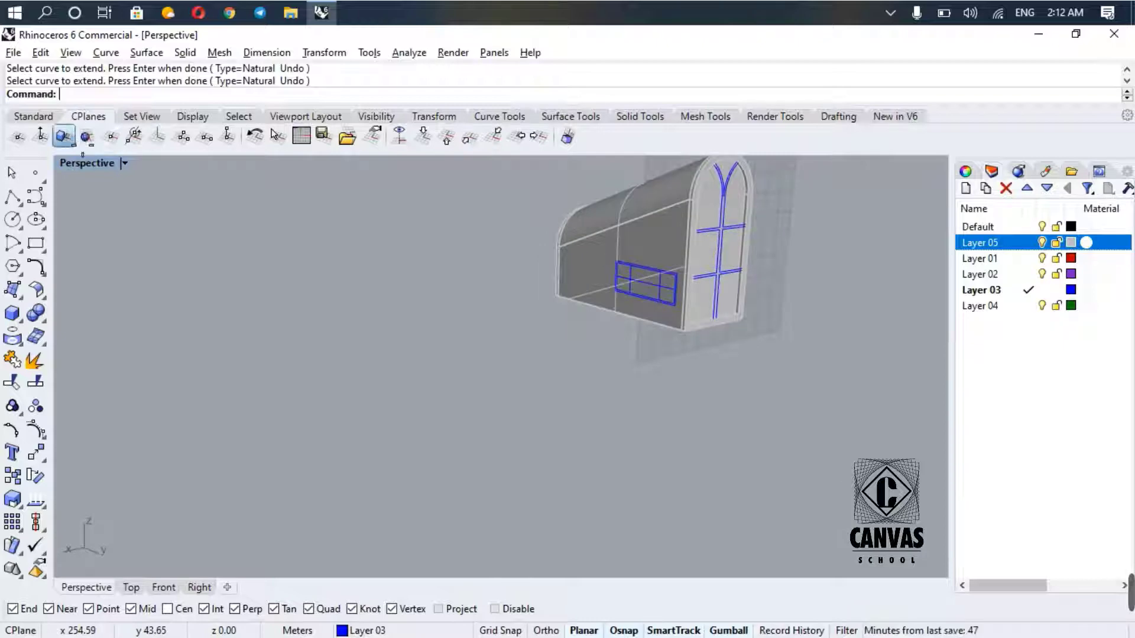
left_click(86, 133)
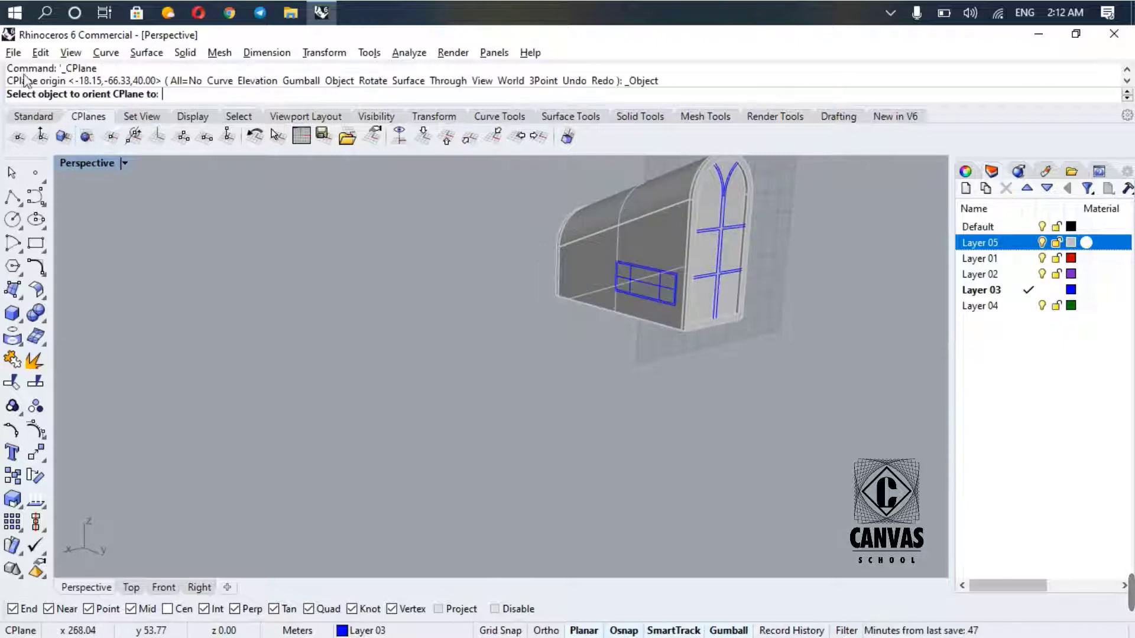
left_click(424, 136)
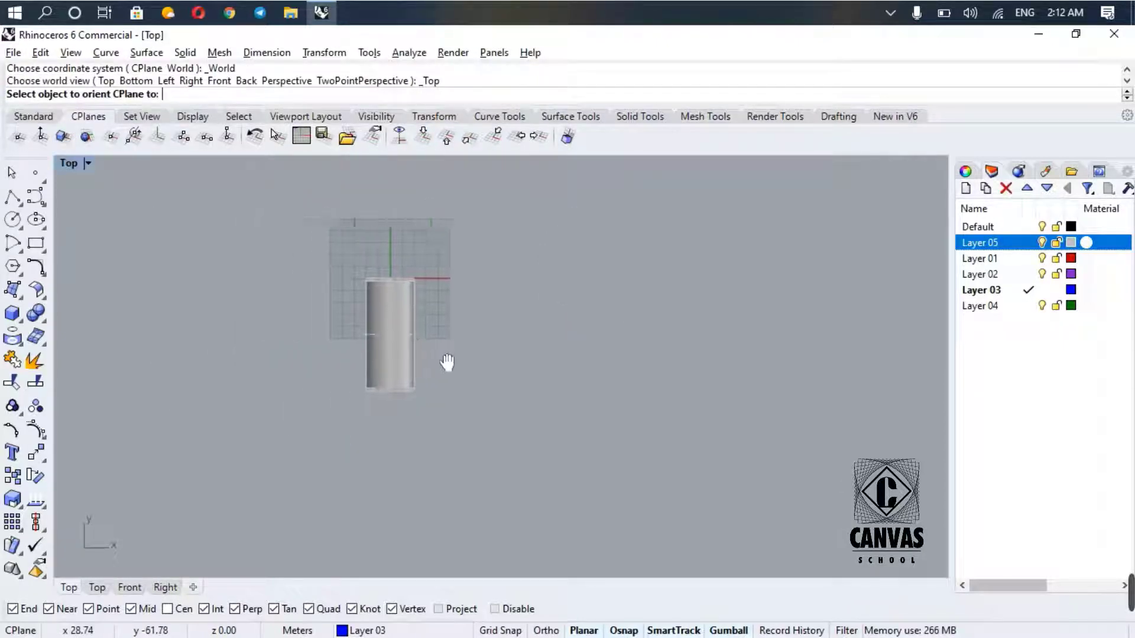
- Restore the Perspective view in the changed viewport and maximize it, facing the arched facade and side wall
double_click(65, 163)
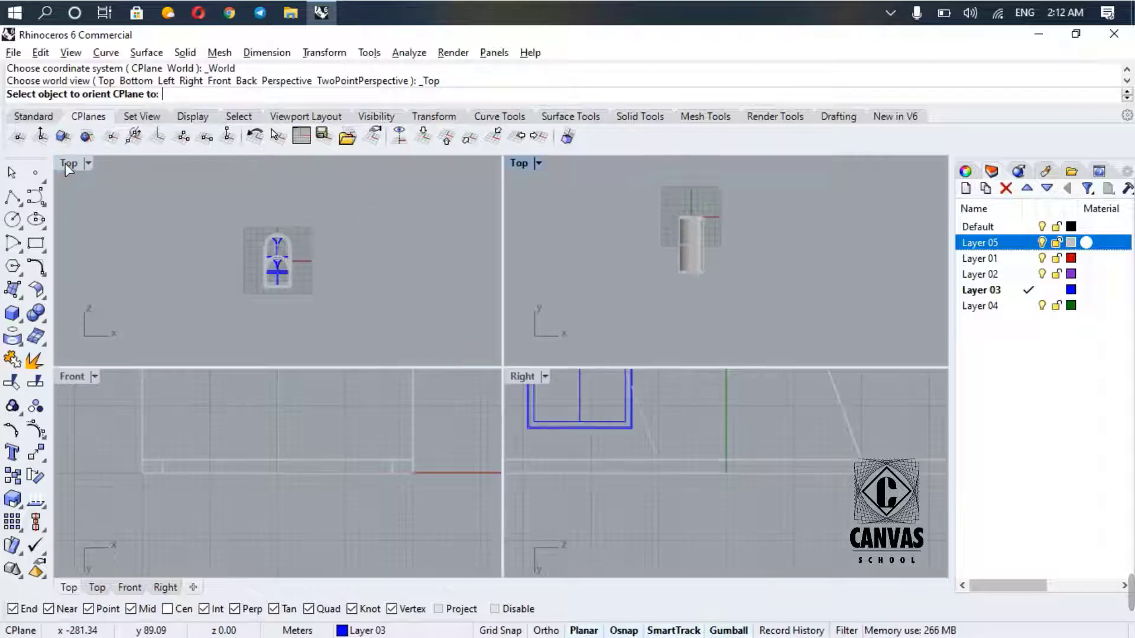
left_click(538, 163)
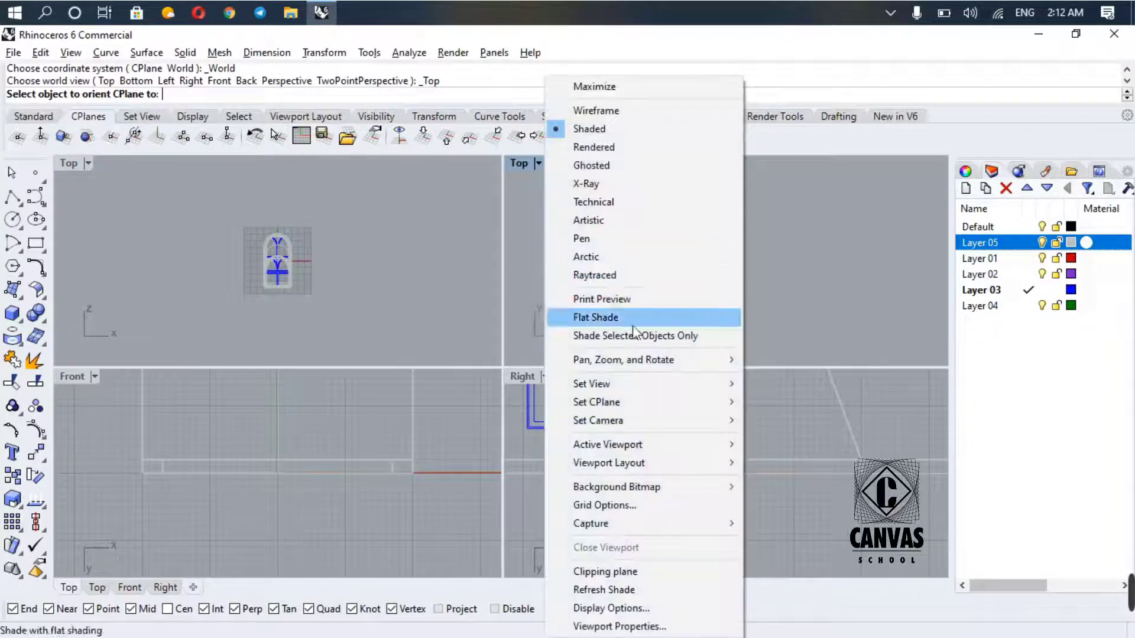
mouse_move(714, 381)
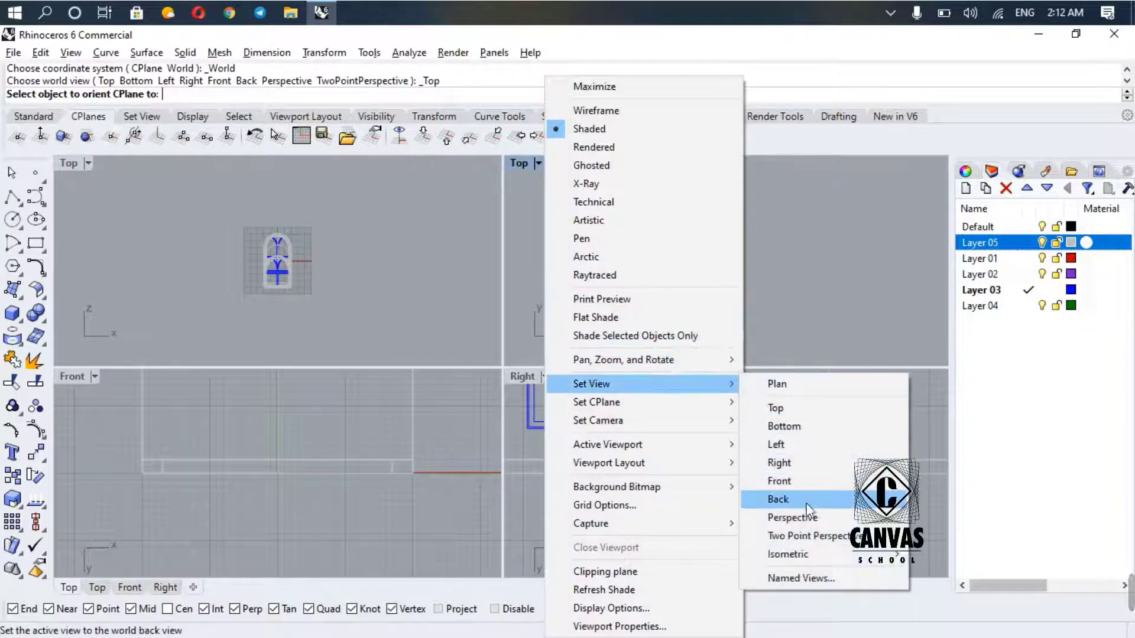
left_click(786, 520)
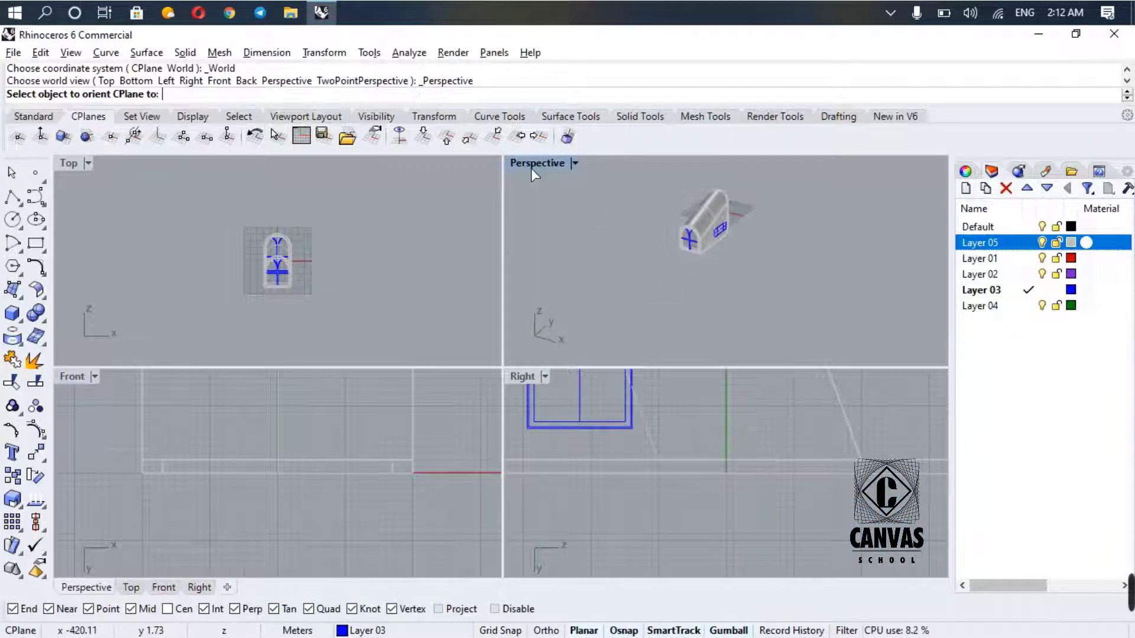
double_click(531, 166)
right_click_drag(447, 298, 801, 286)
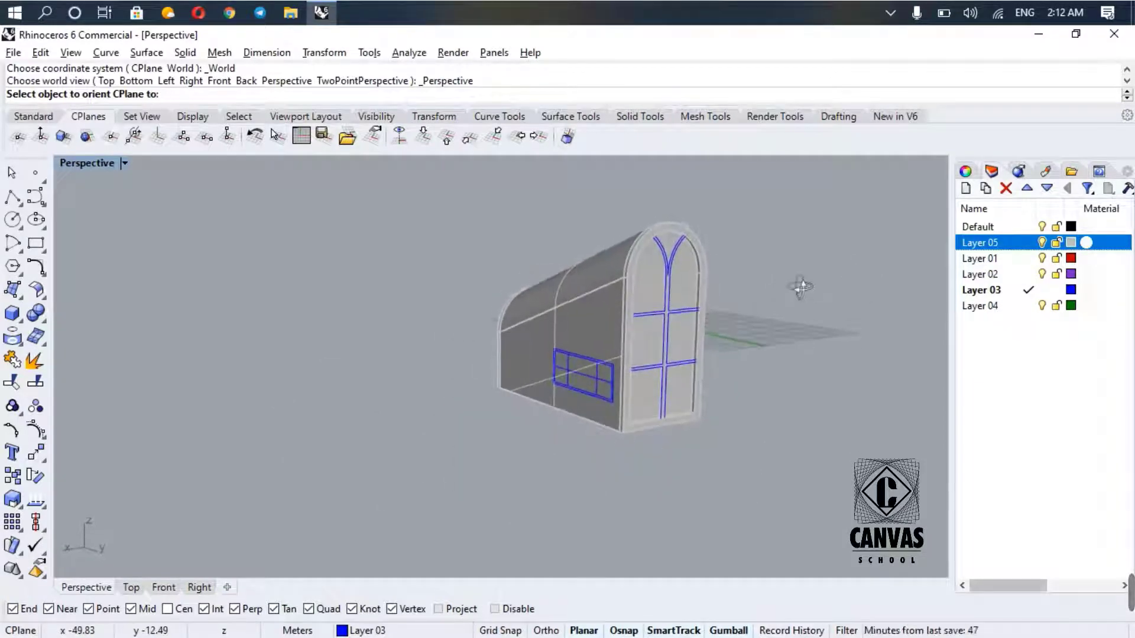
- Set the maximized viewport to the world Top view again
left_click(433, 120)
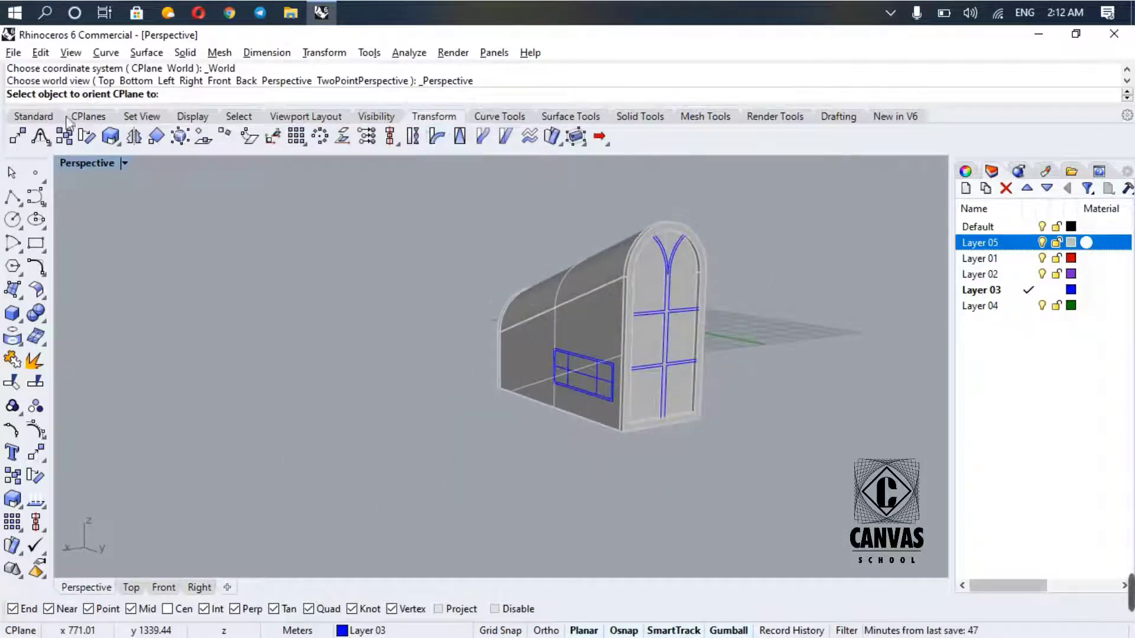
left_click(80, 116)
left_click(423, 135)
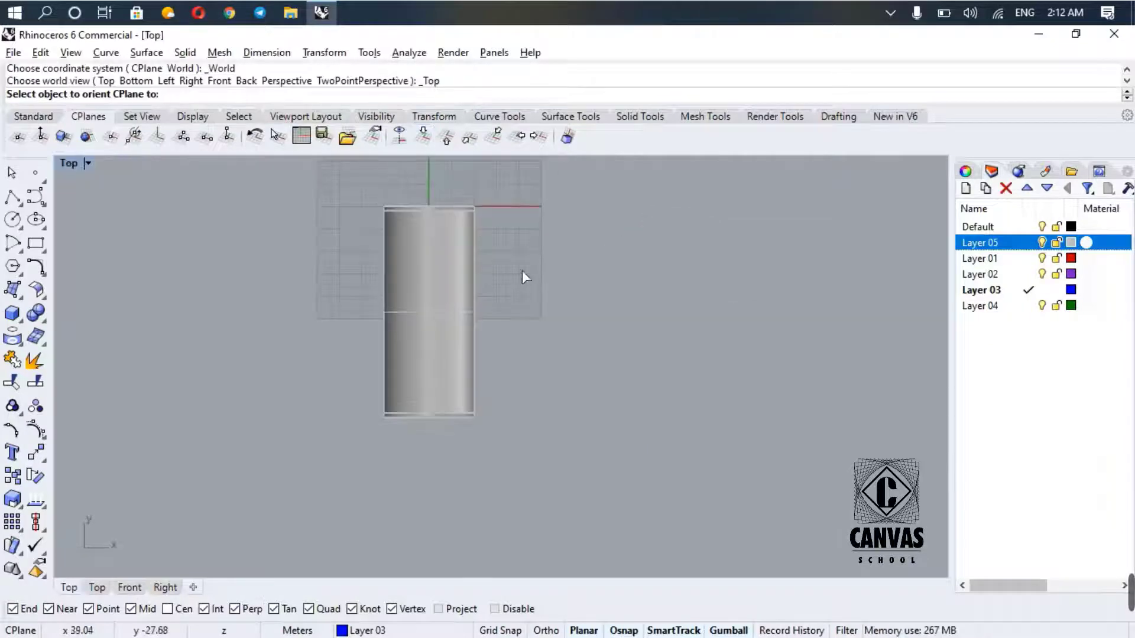